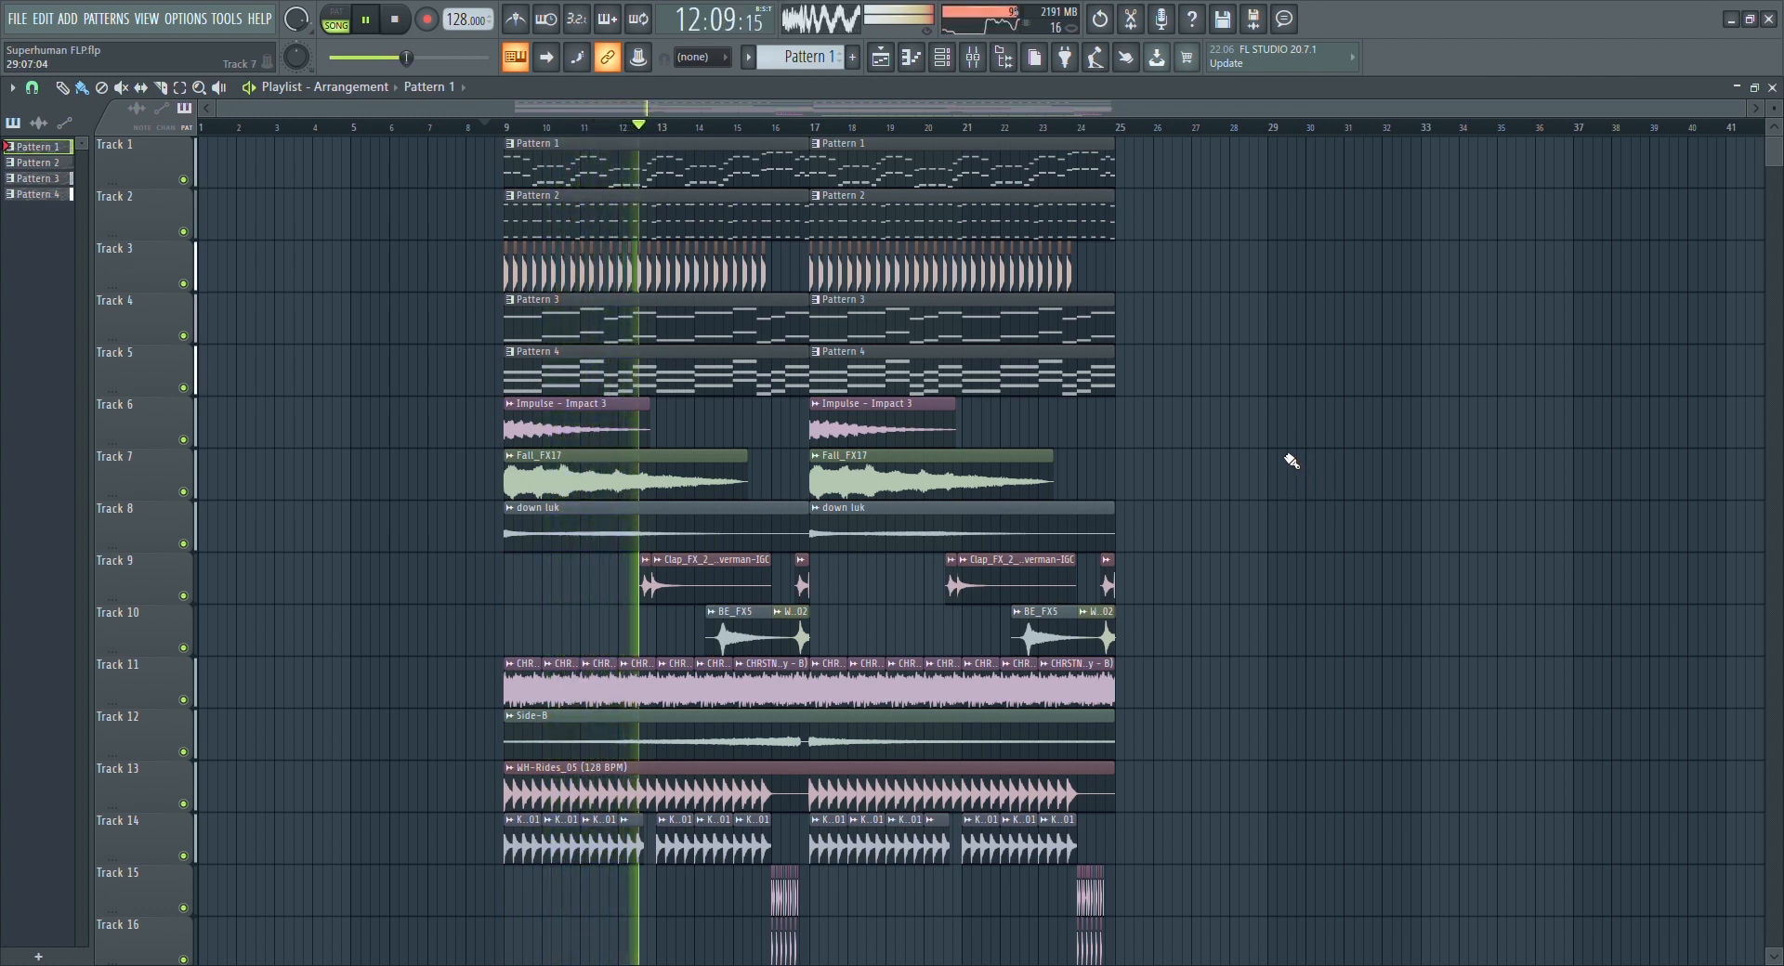
Inspect Pattern 1's notes in the piano roll and look over all the playlist tracks during playback
double_click(787, 171)
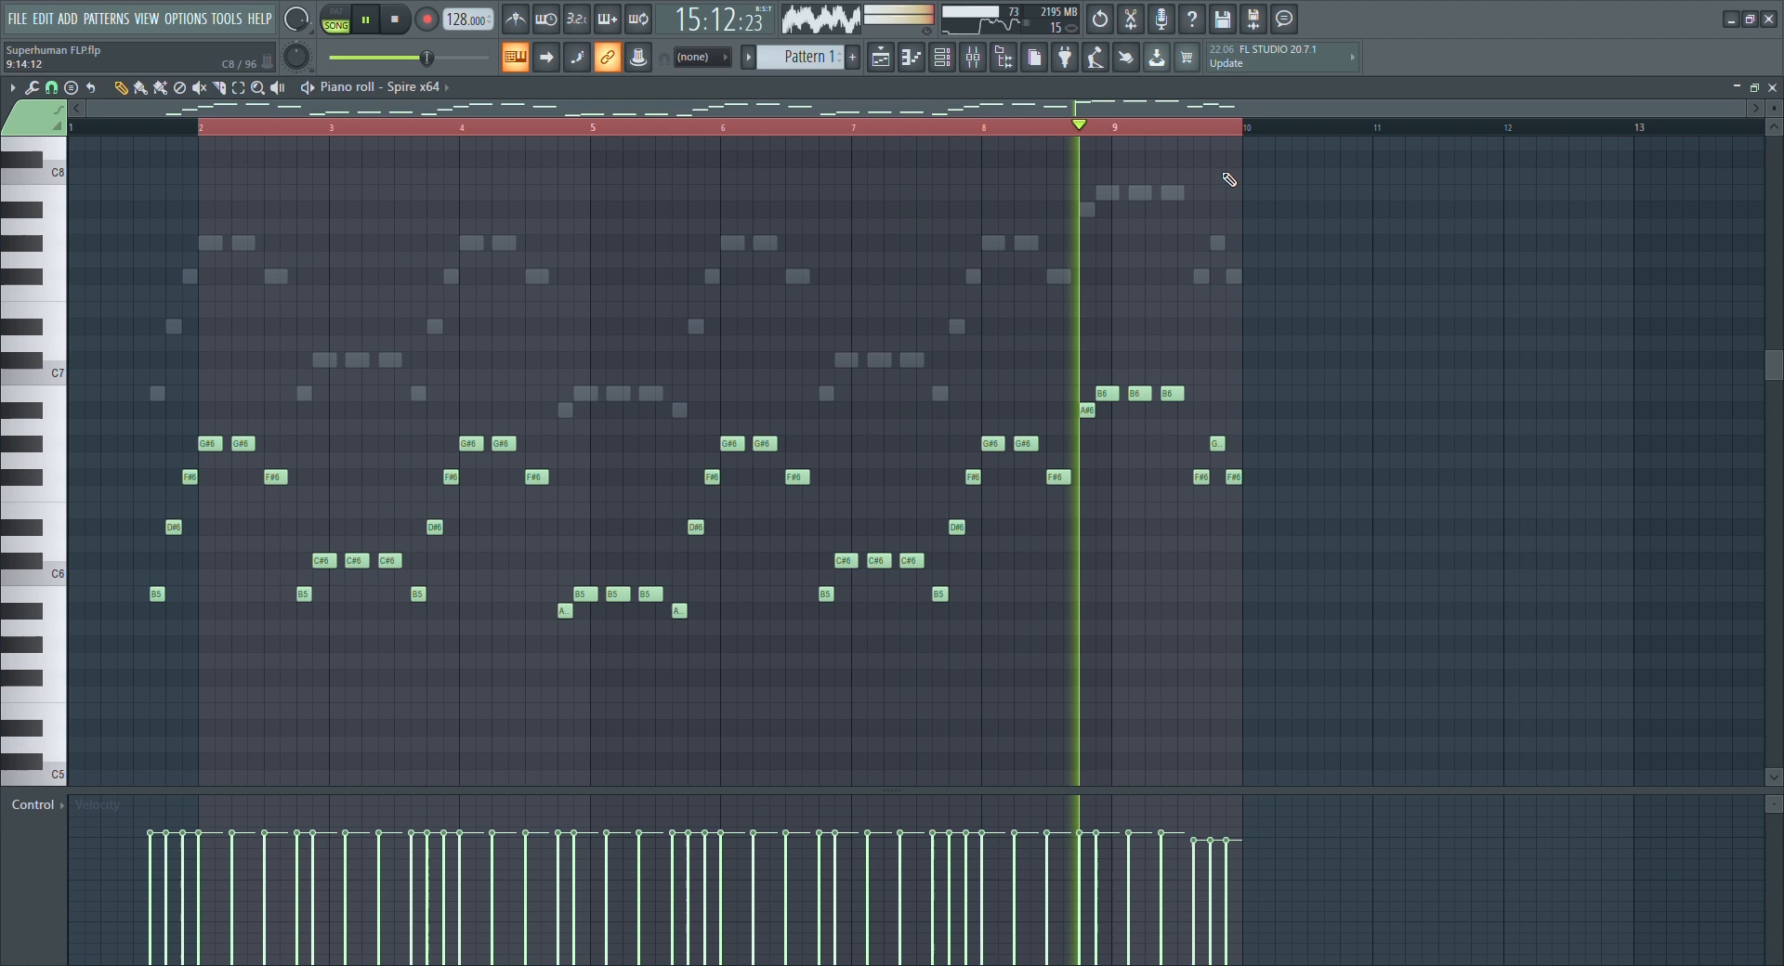
click(889, 64)
scroll(943, 589, down, 3)
scroll(932, 736, down, 2)
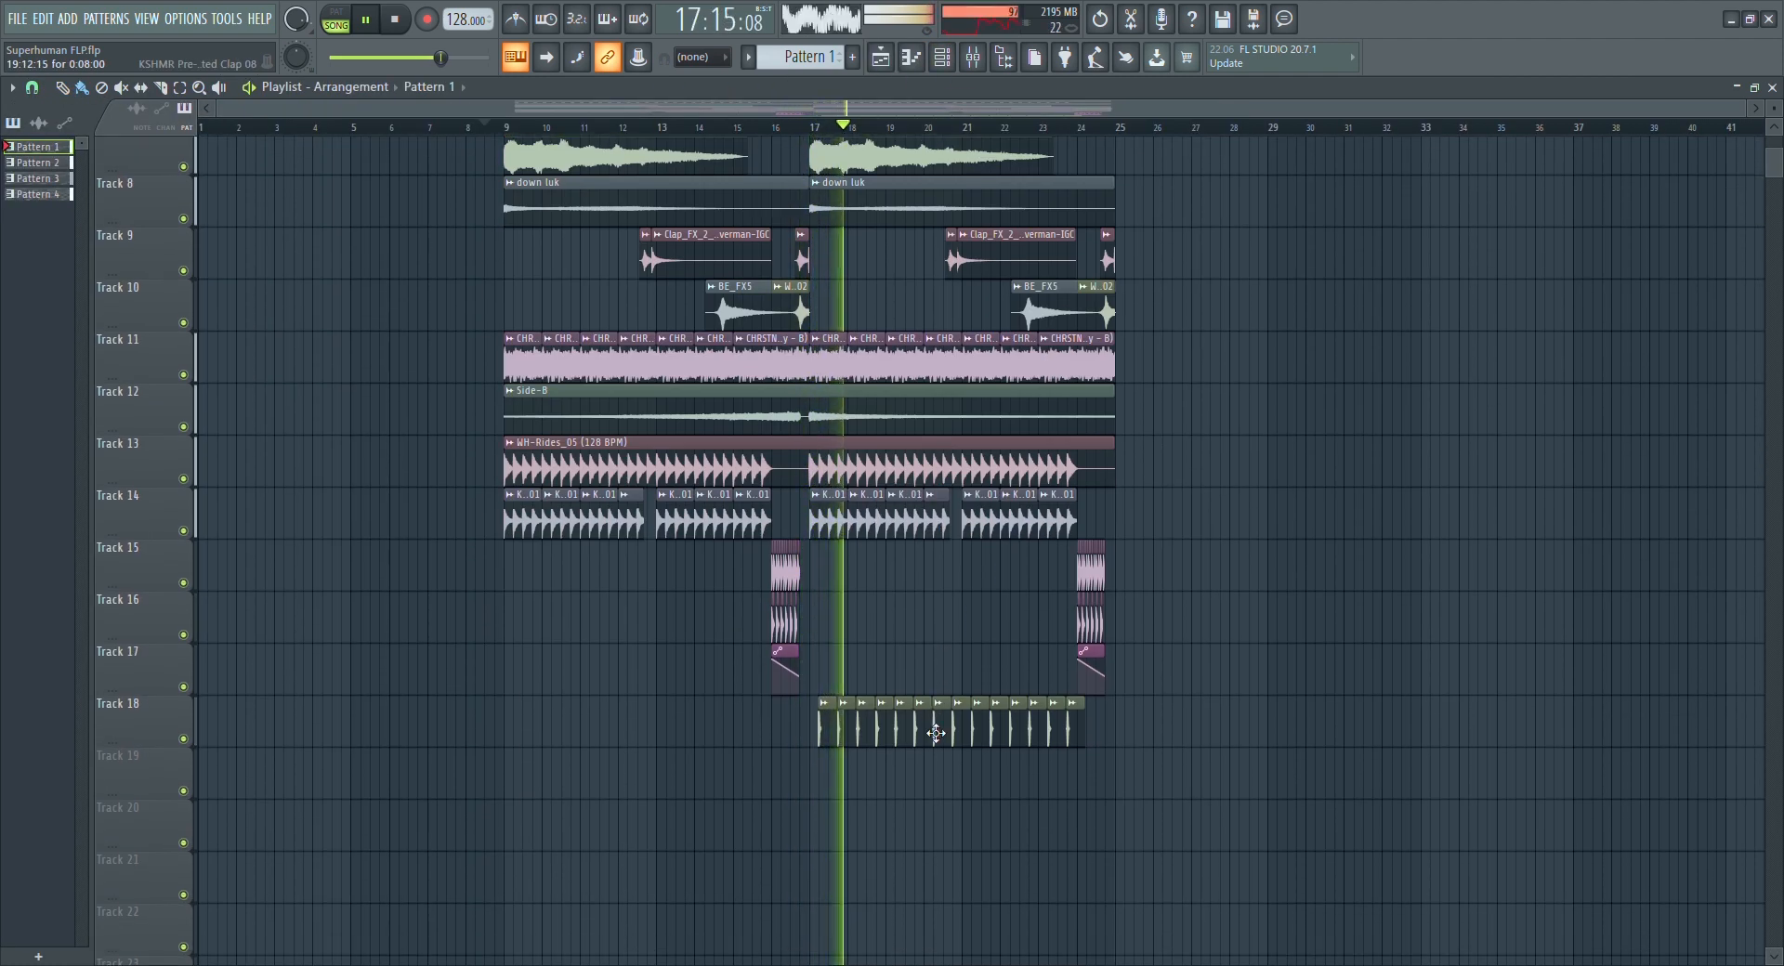
scroll(936, 729, up, 4)
scroll(947, 688, up, 2)
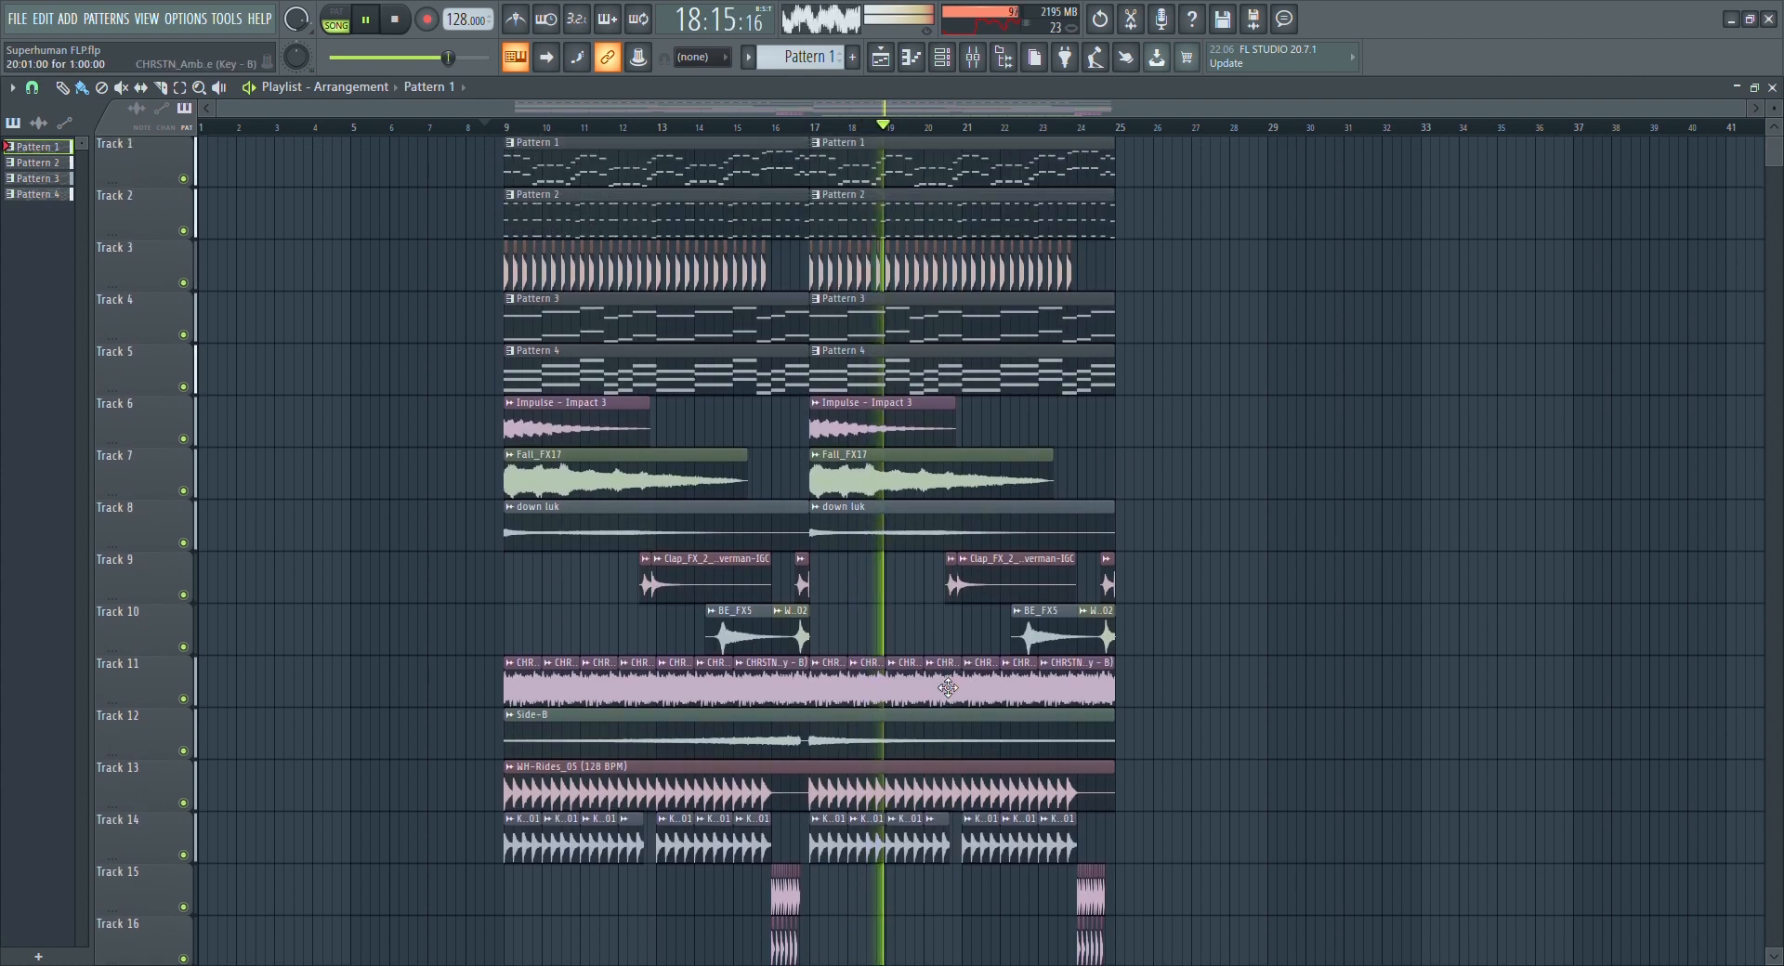
View the project's channel rack and the mixer with the master effect slots, and close the mixer
click(944, 60)
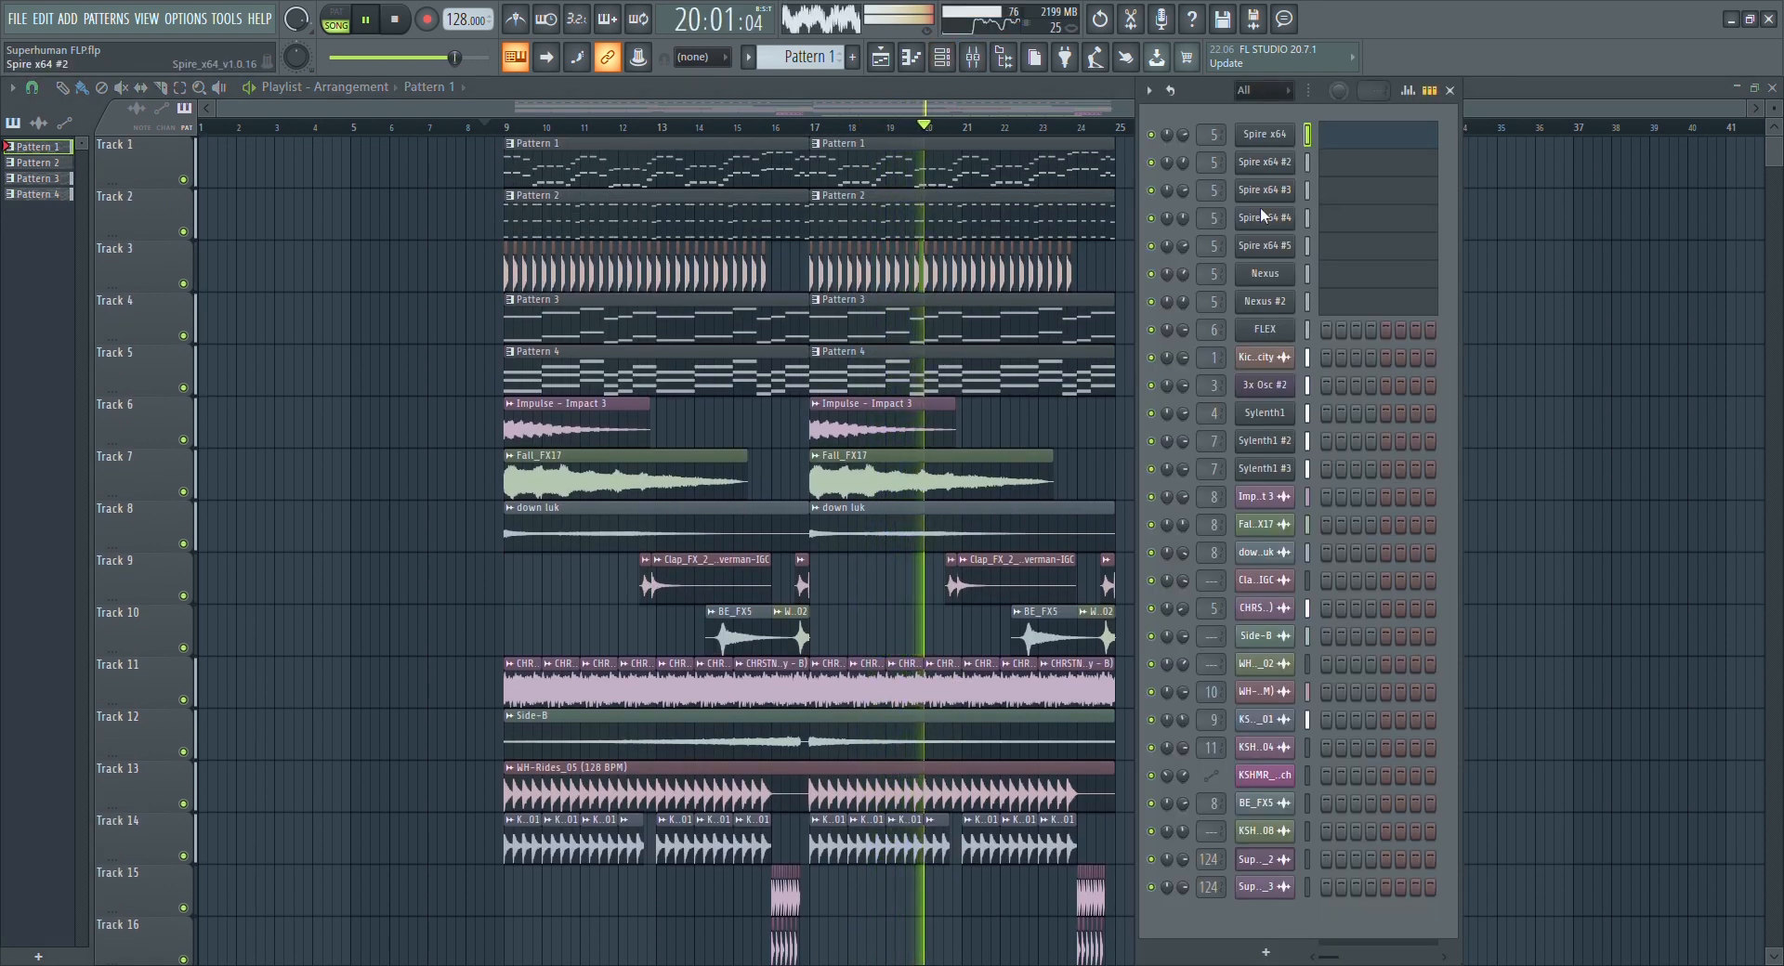
key(F9)
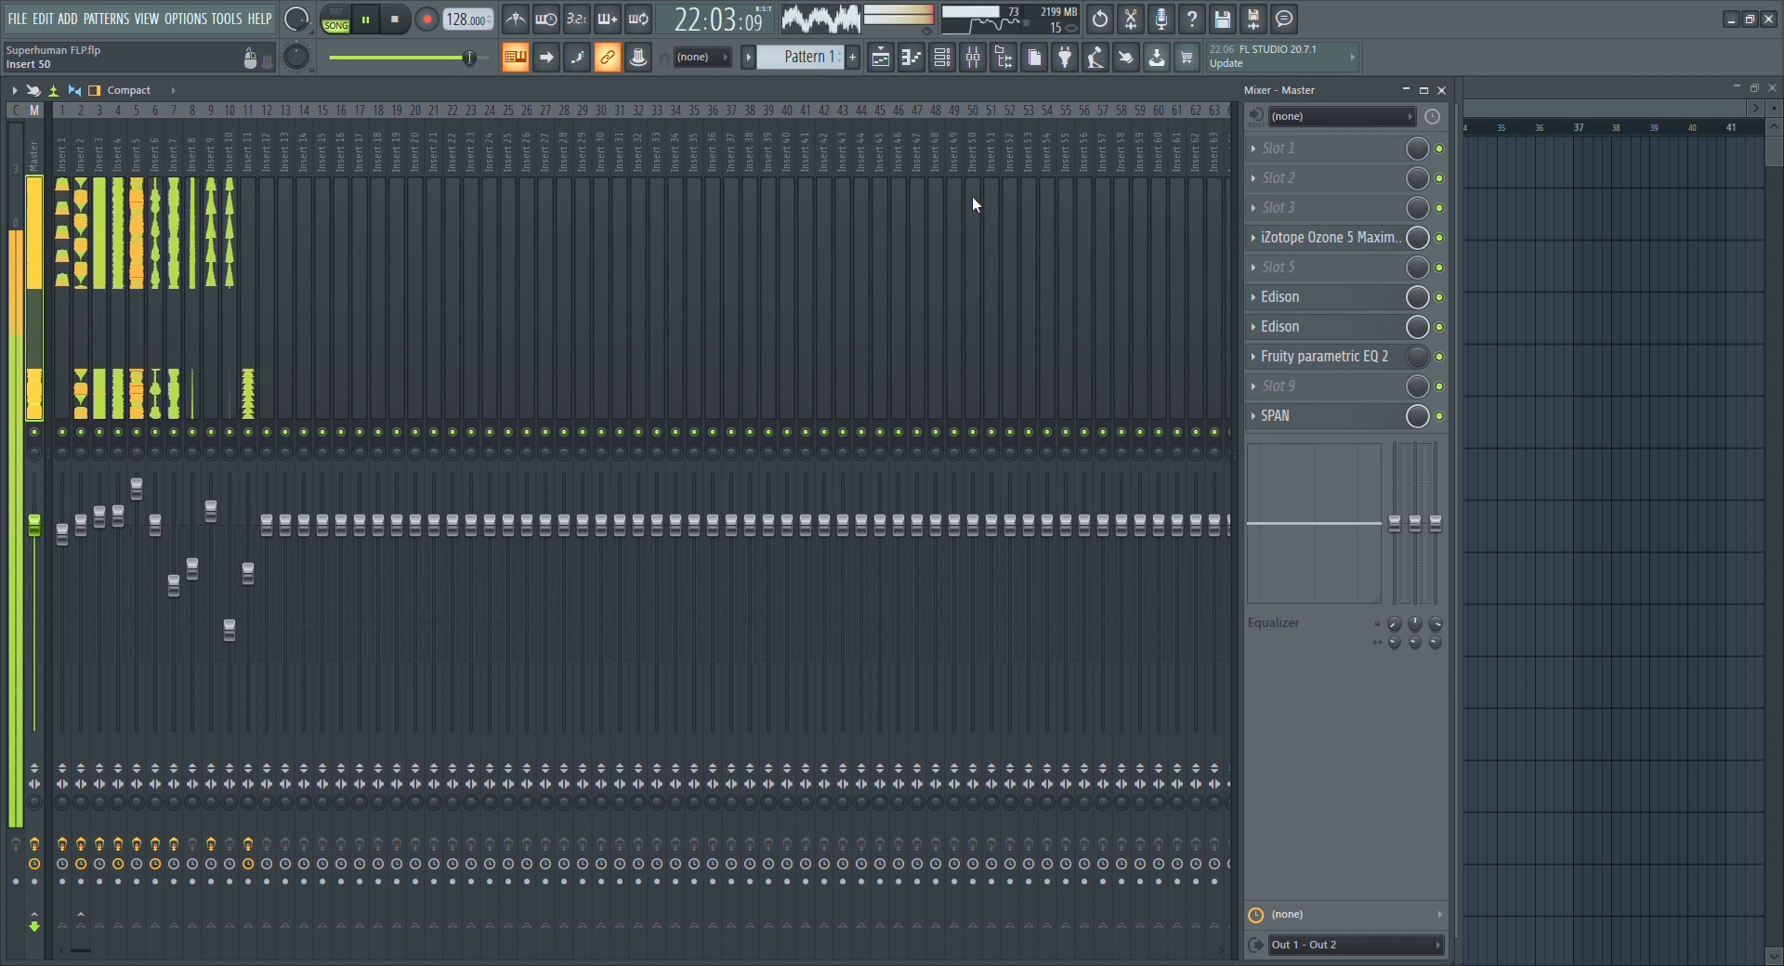
click(1442, 90)
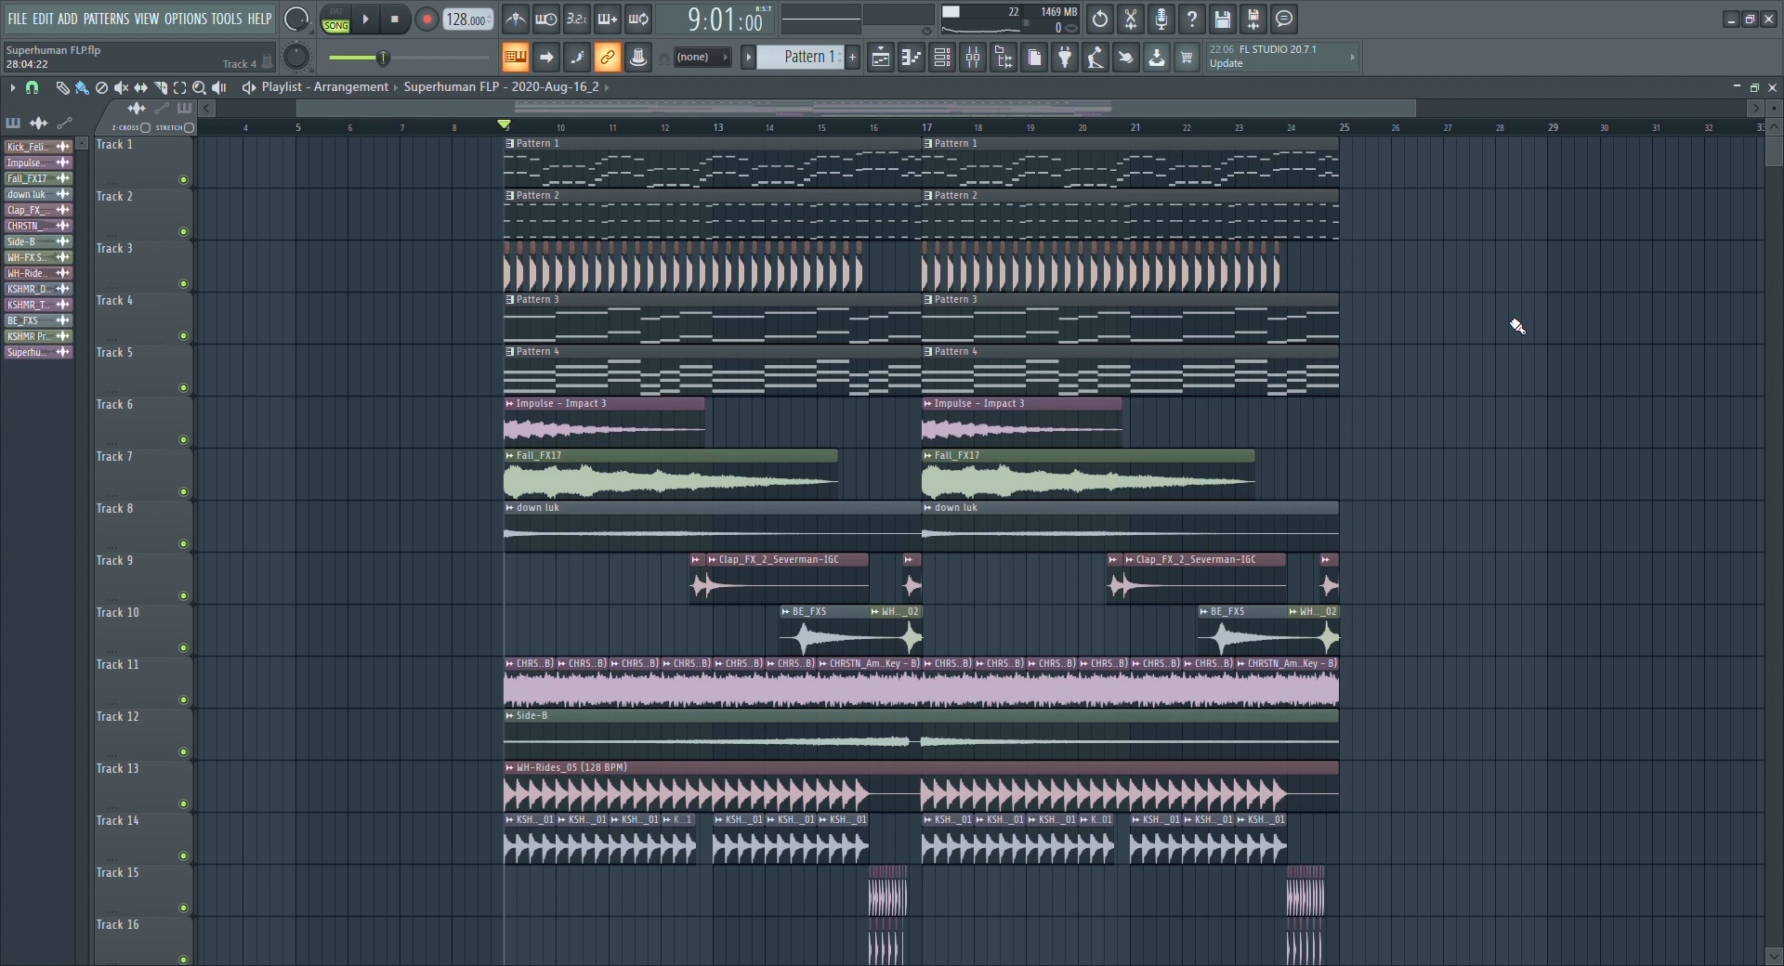
Solo Track 3 in the playlist and audition the kick from bar 9
right_click(180, 286)
key(space)
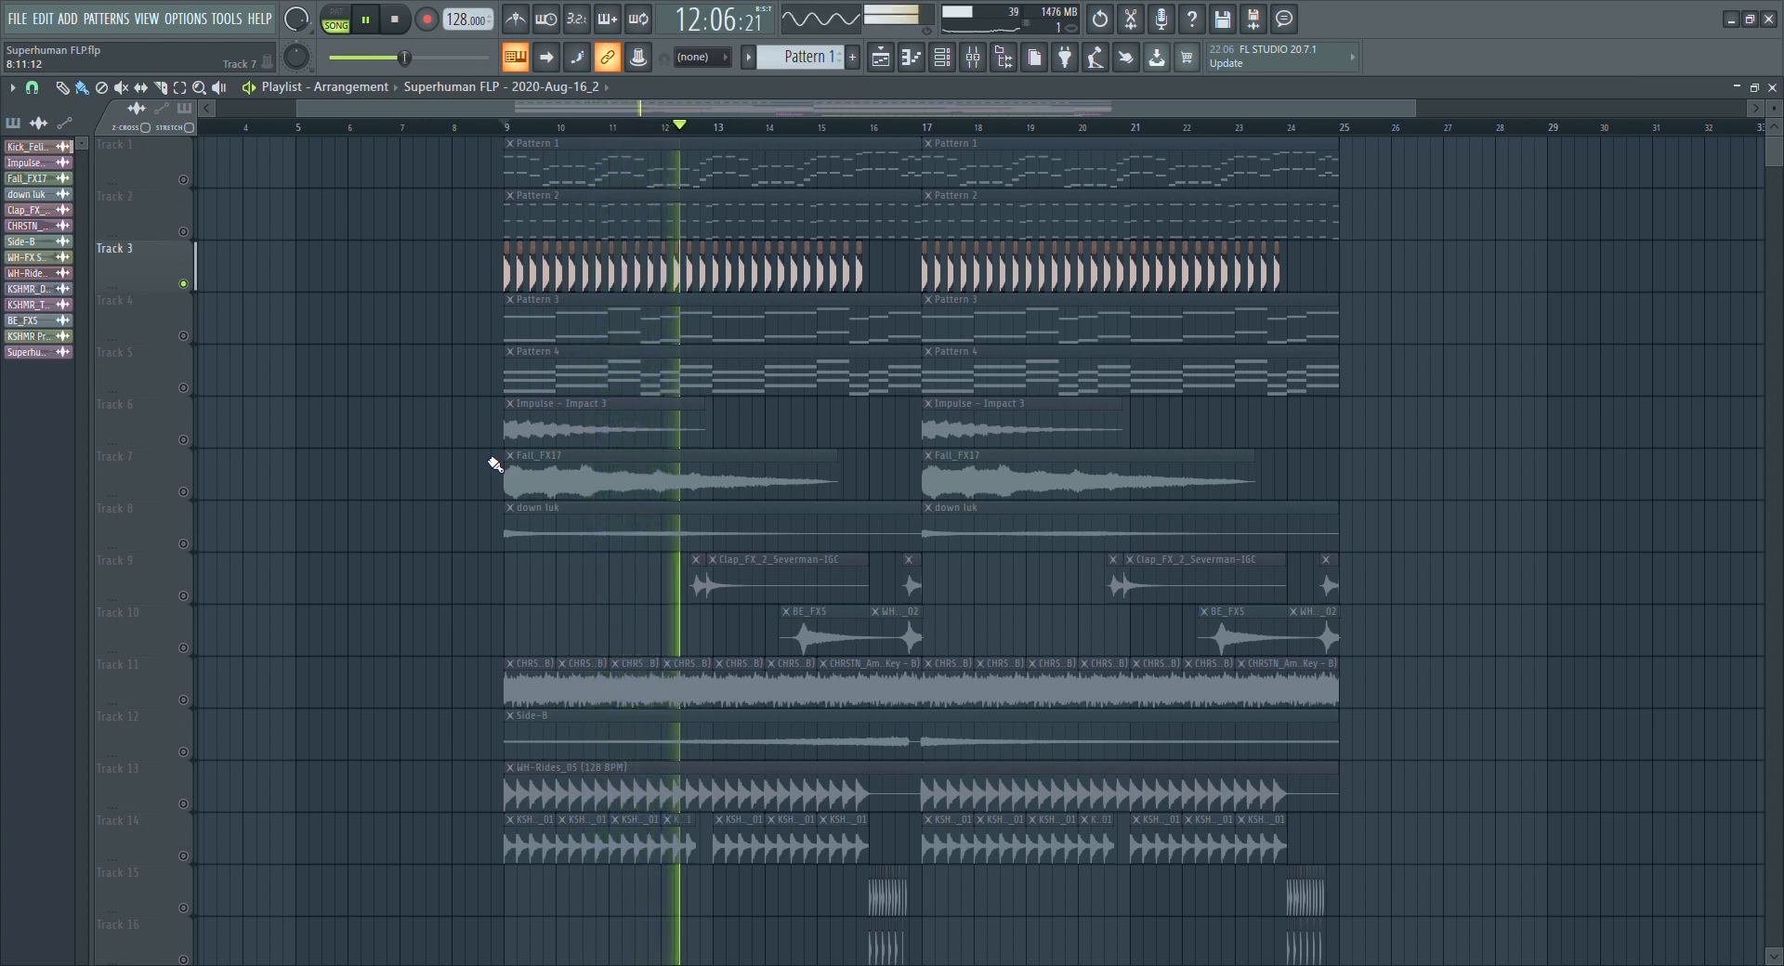
key(space)
scroll(298, 566, down, 5)
scroll(528, 545, up, 3)
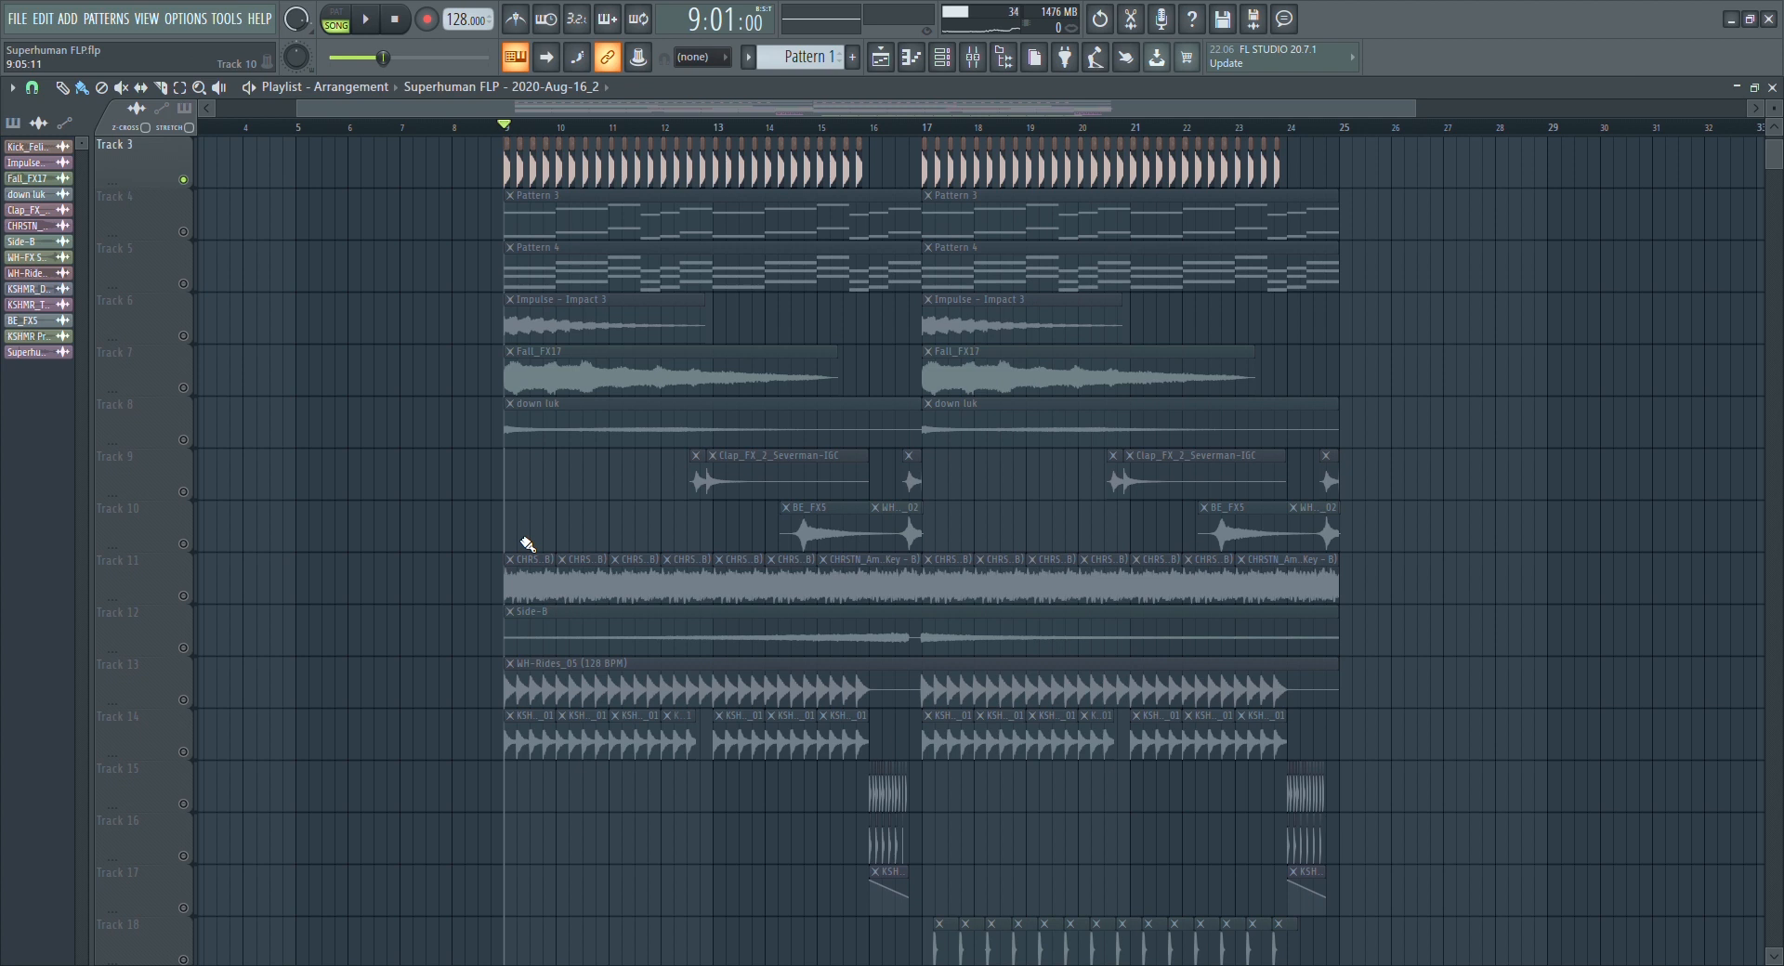
scroll(397, 495, up, 2)
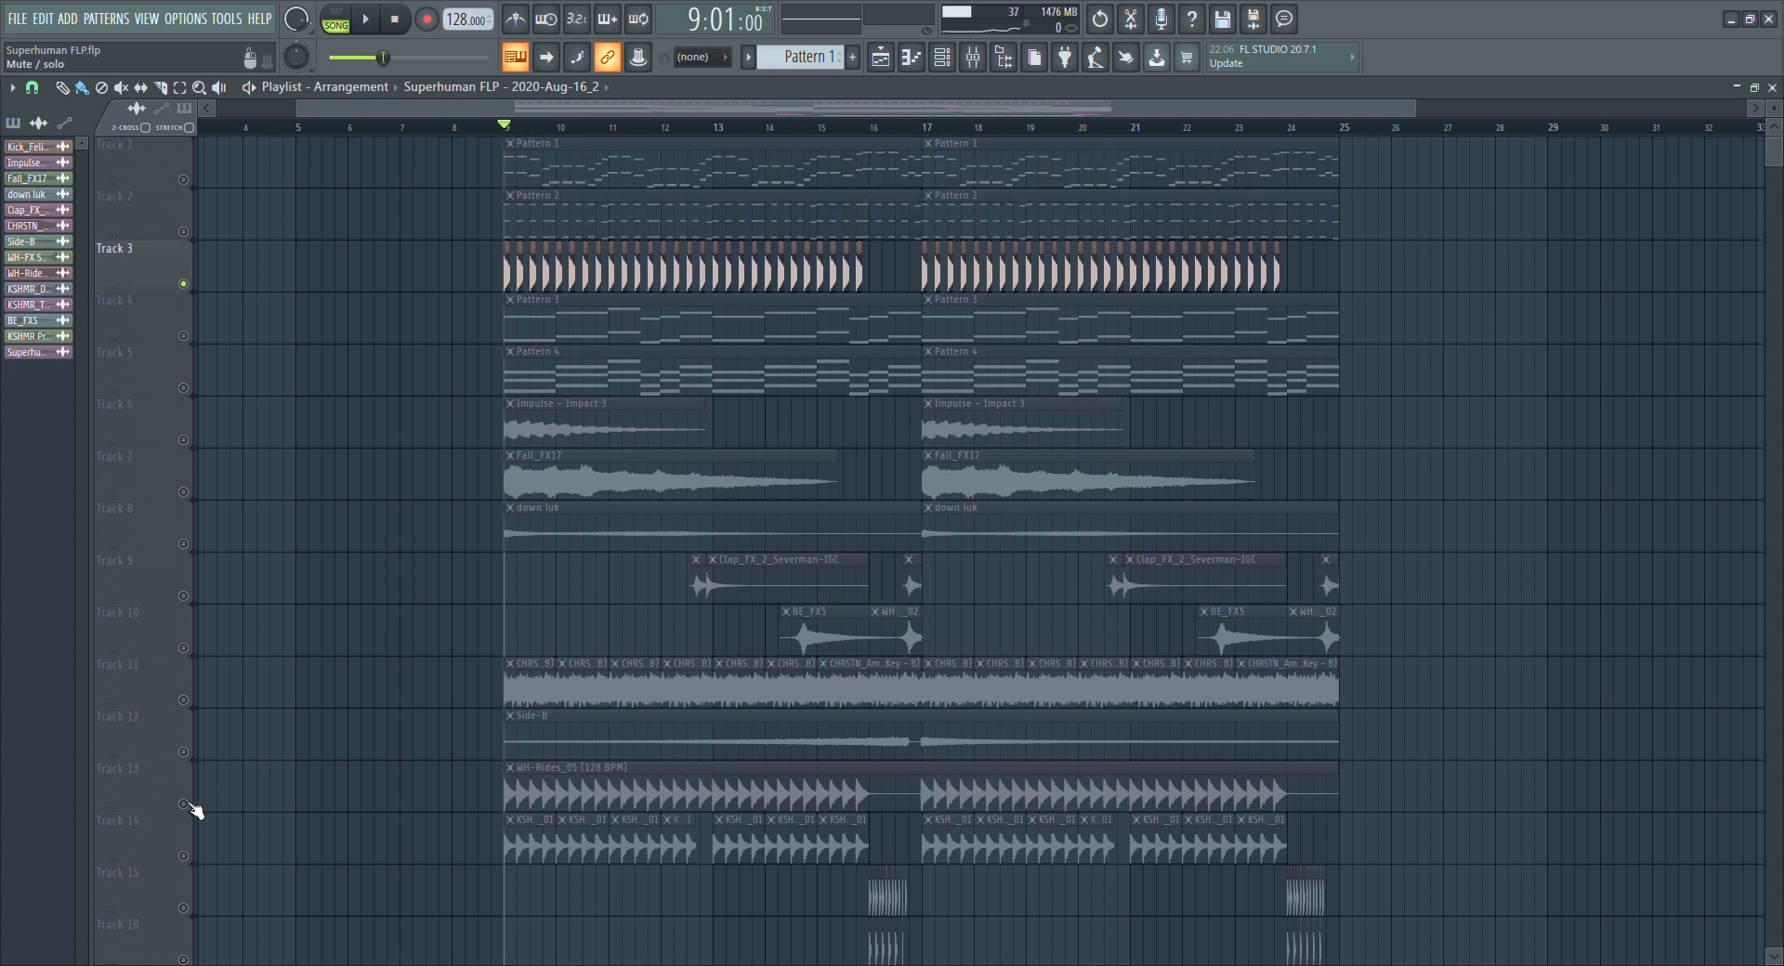
Unmute Tracks 13 and 14 and play the rides and claps together with the kick
drag(184, 804, 184, 855)
key(space)
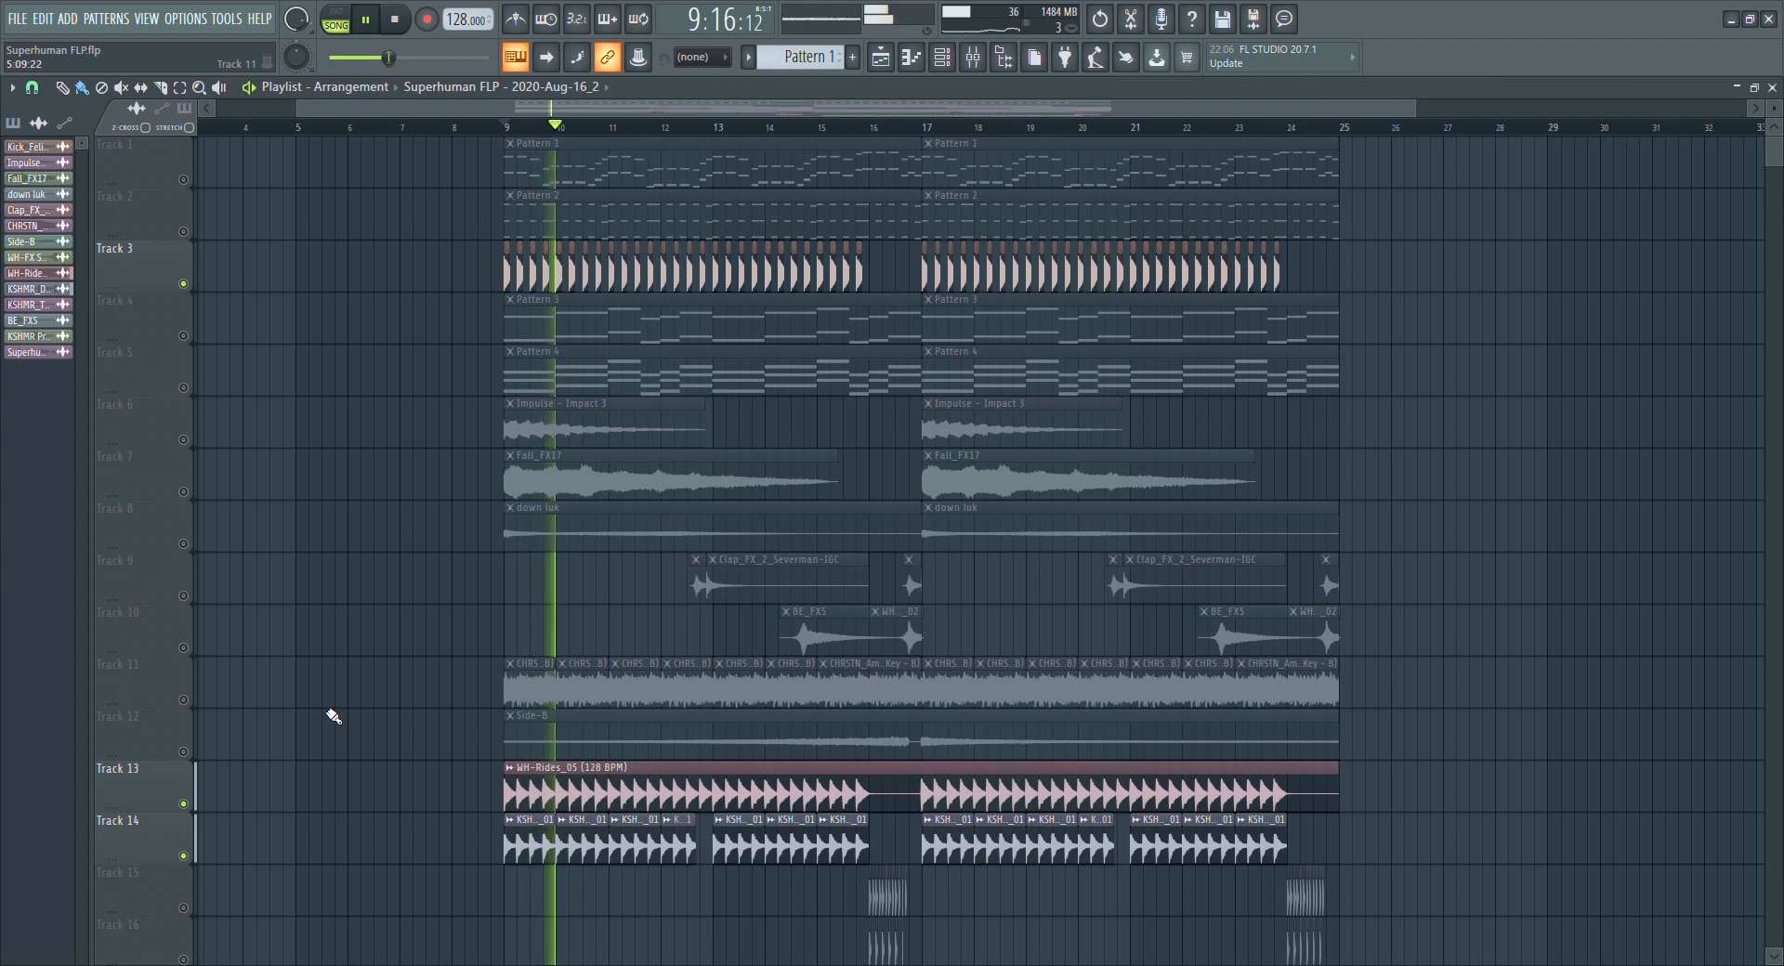
scroll(333, 715, down, 4)
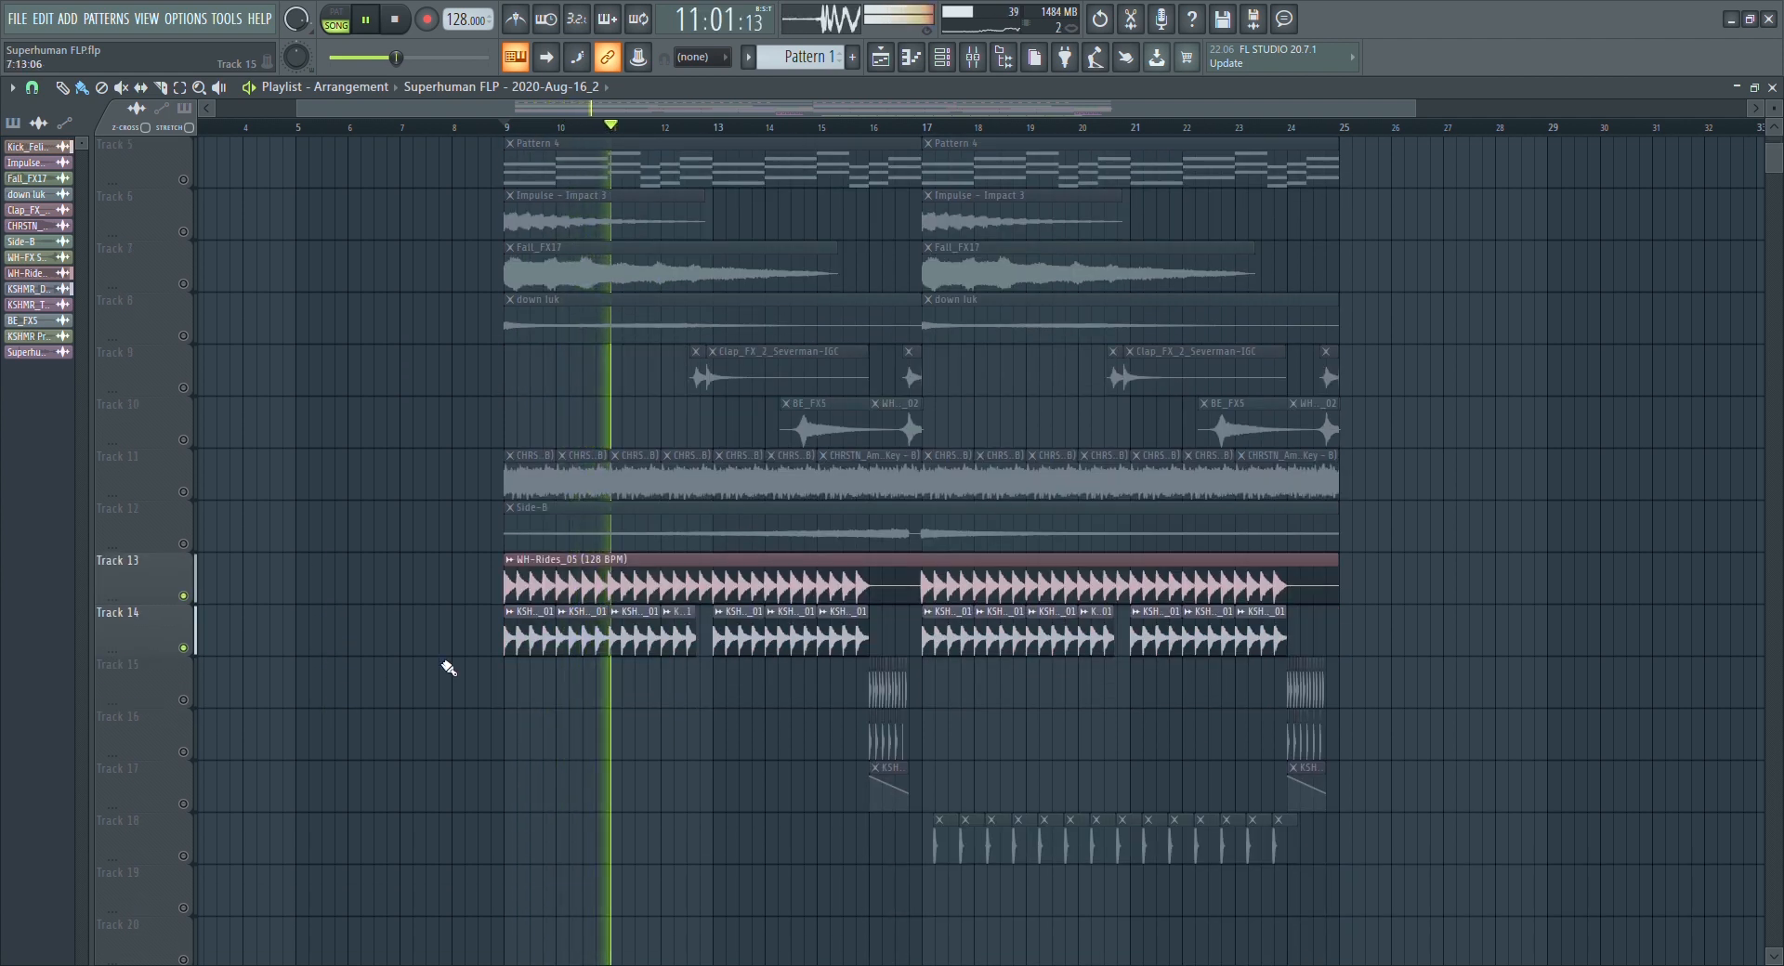
key(space)
scroll(534, 532, up, 2)
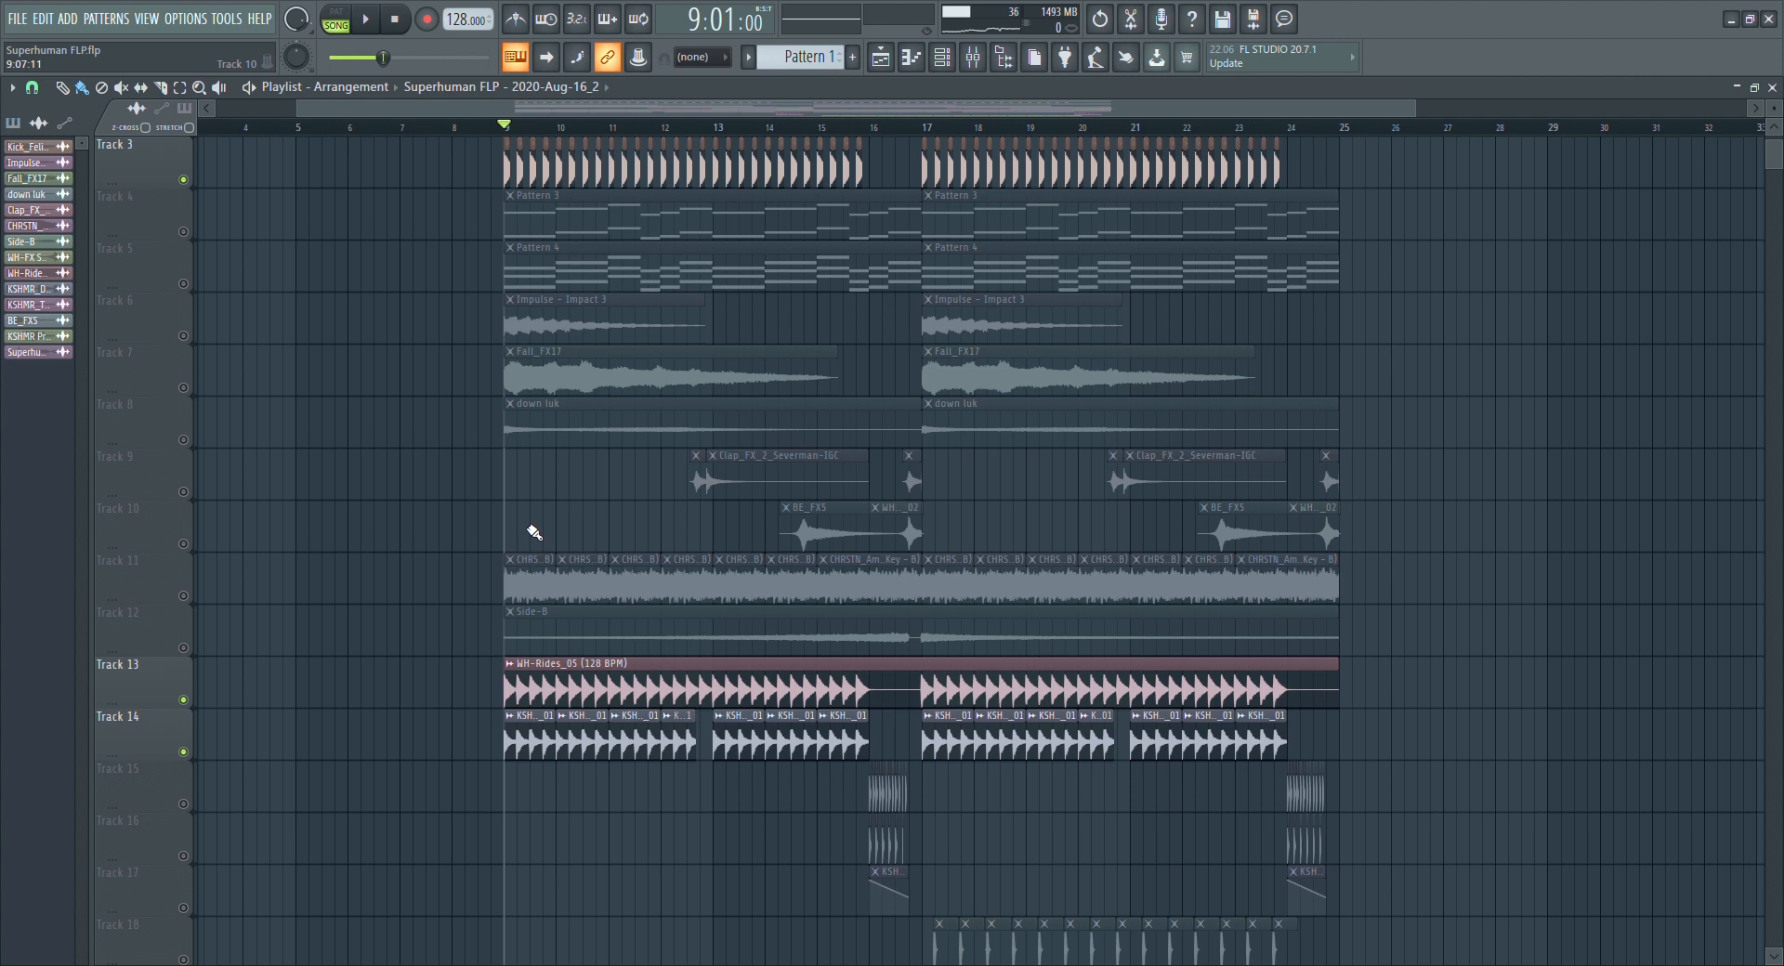
Unmute Tracks 10 and 9 and audition their effect, snare and clap samples with the drums
click(184, 545)
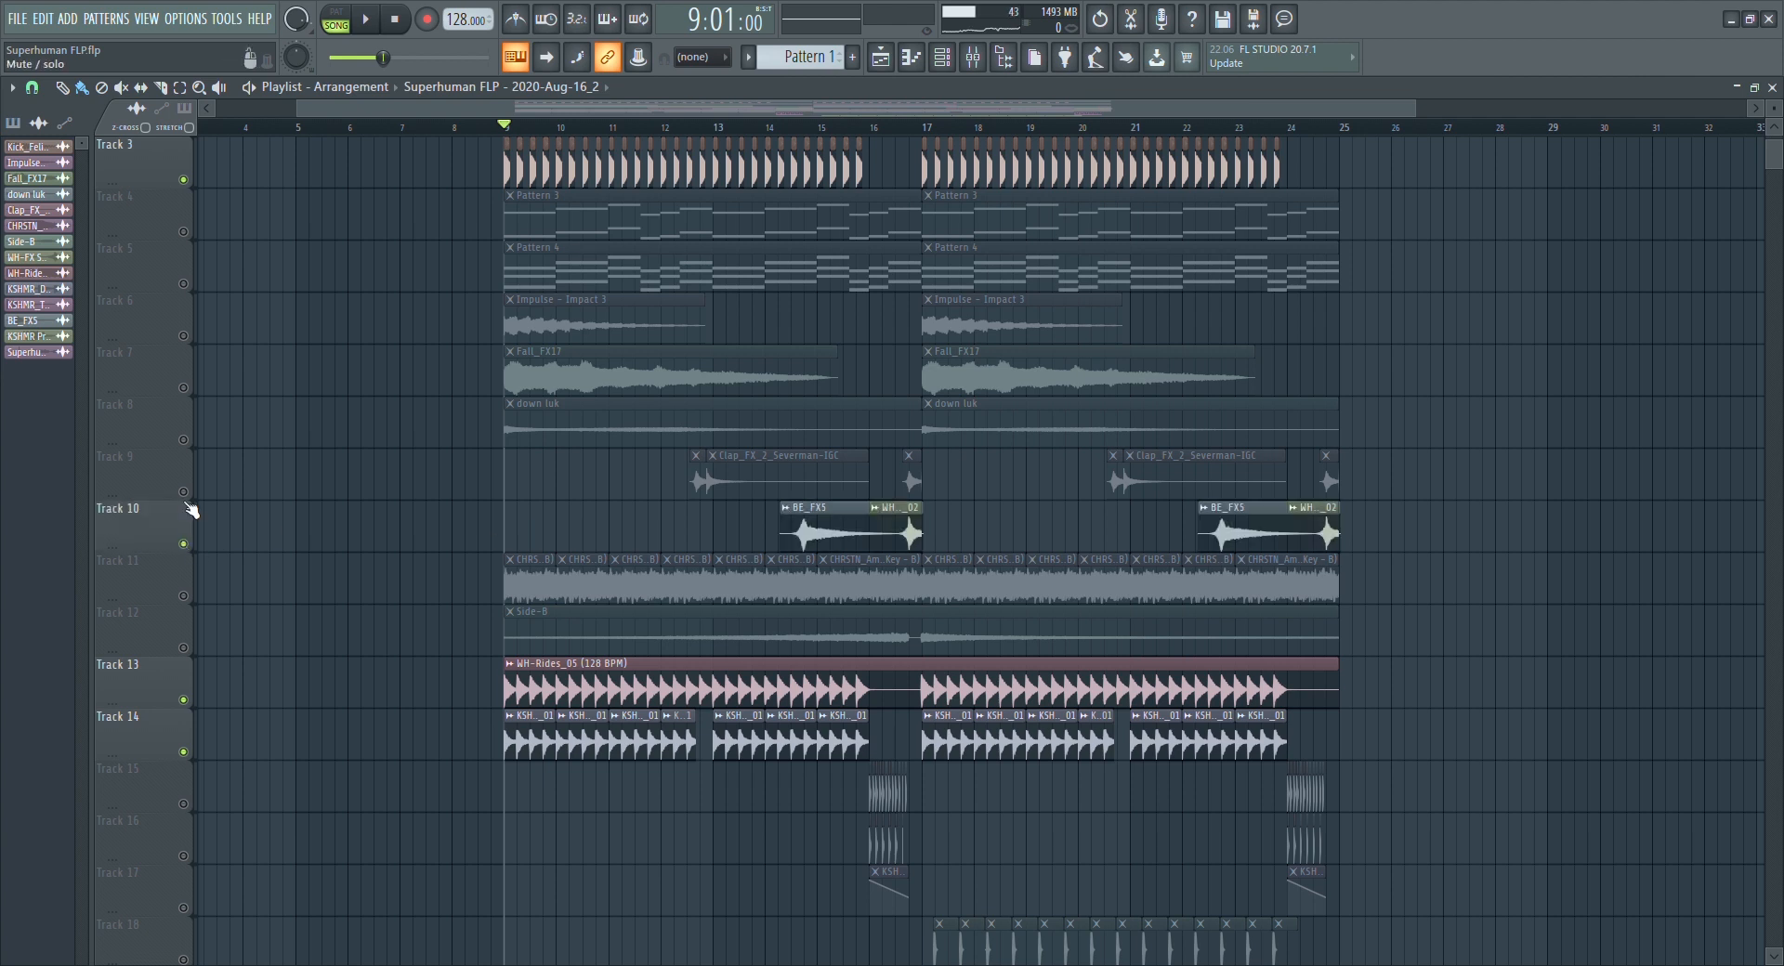
click(184, 492)
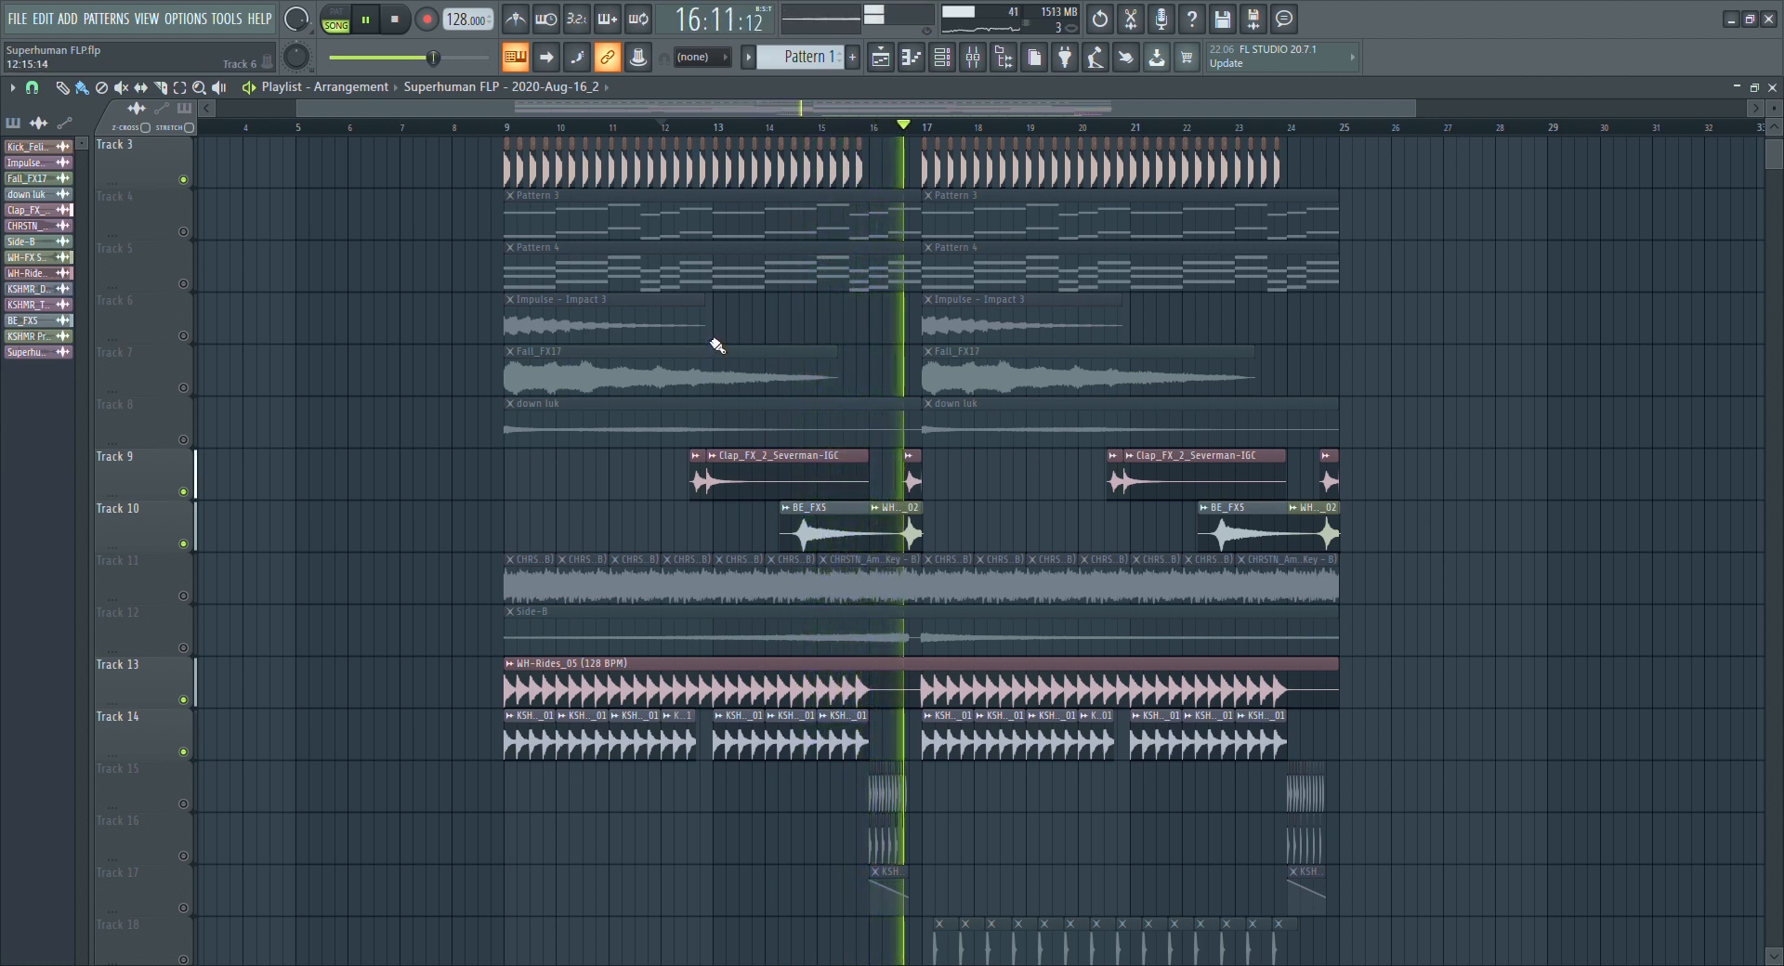
key(space)
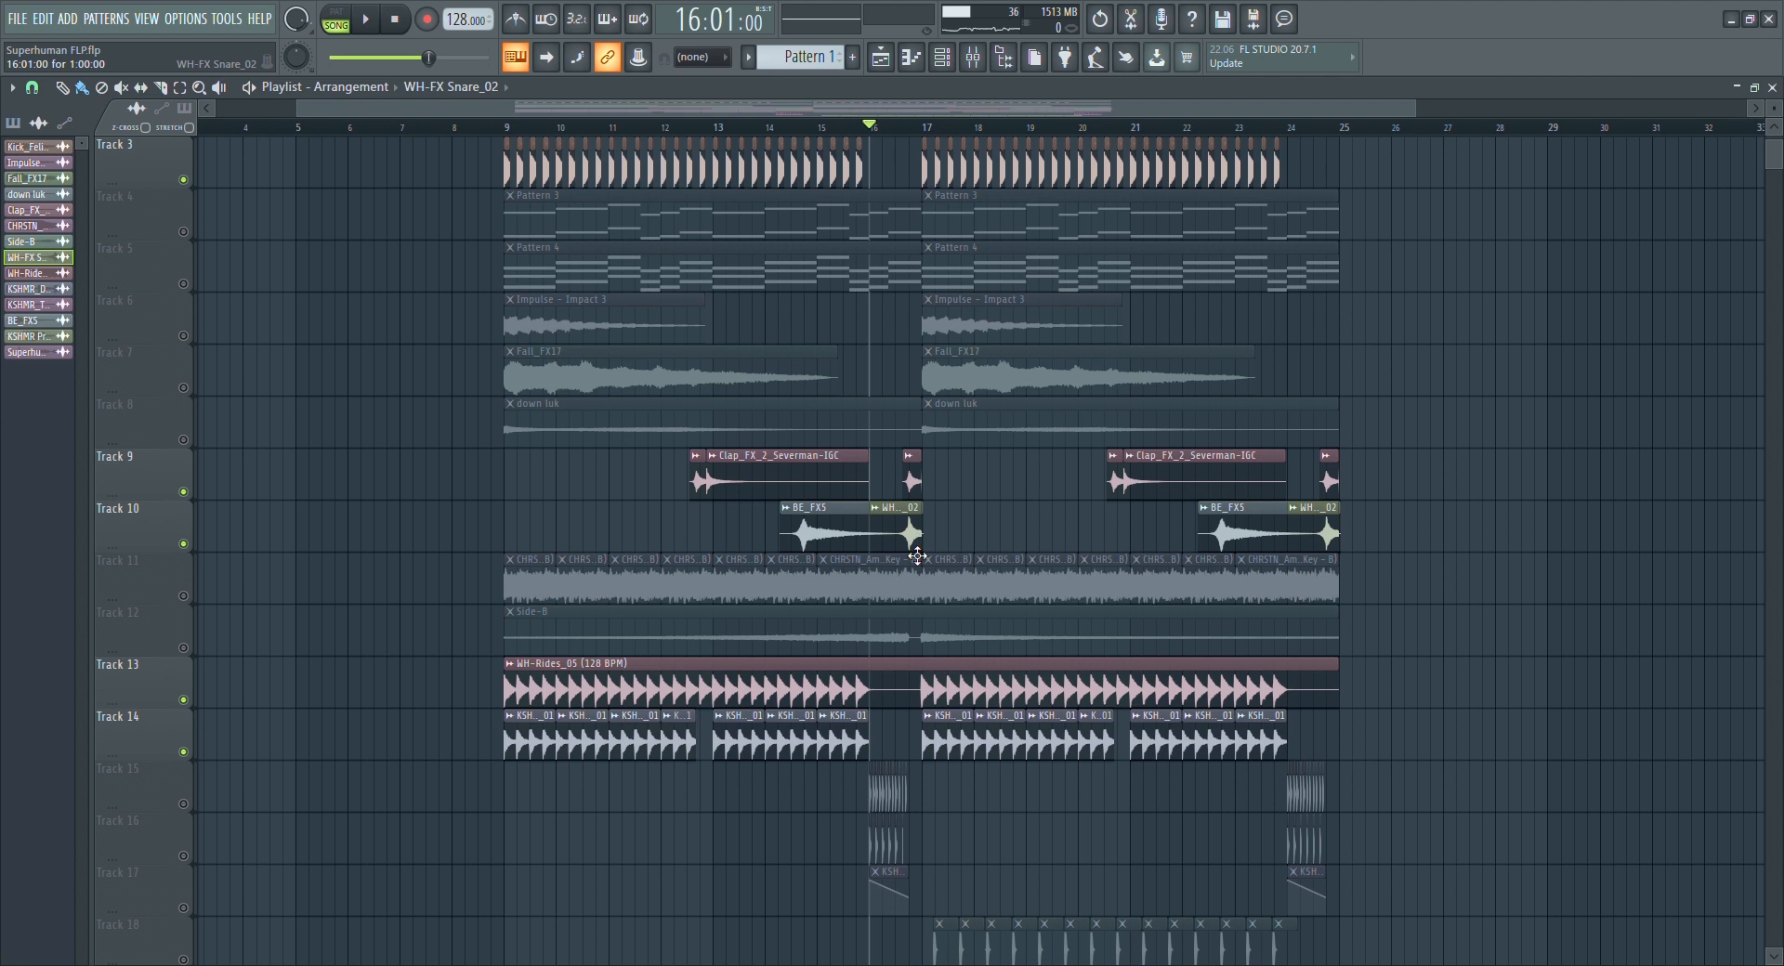
double_click(917, 552)
key(Escape)
Unmute Tracks 15, 16 and 17 and play the drum fill from bar 16
scroll(818, 715, down, 3)
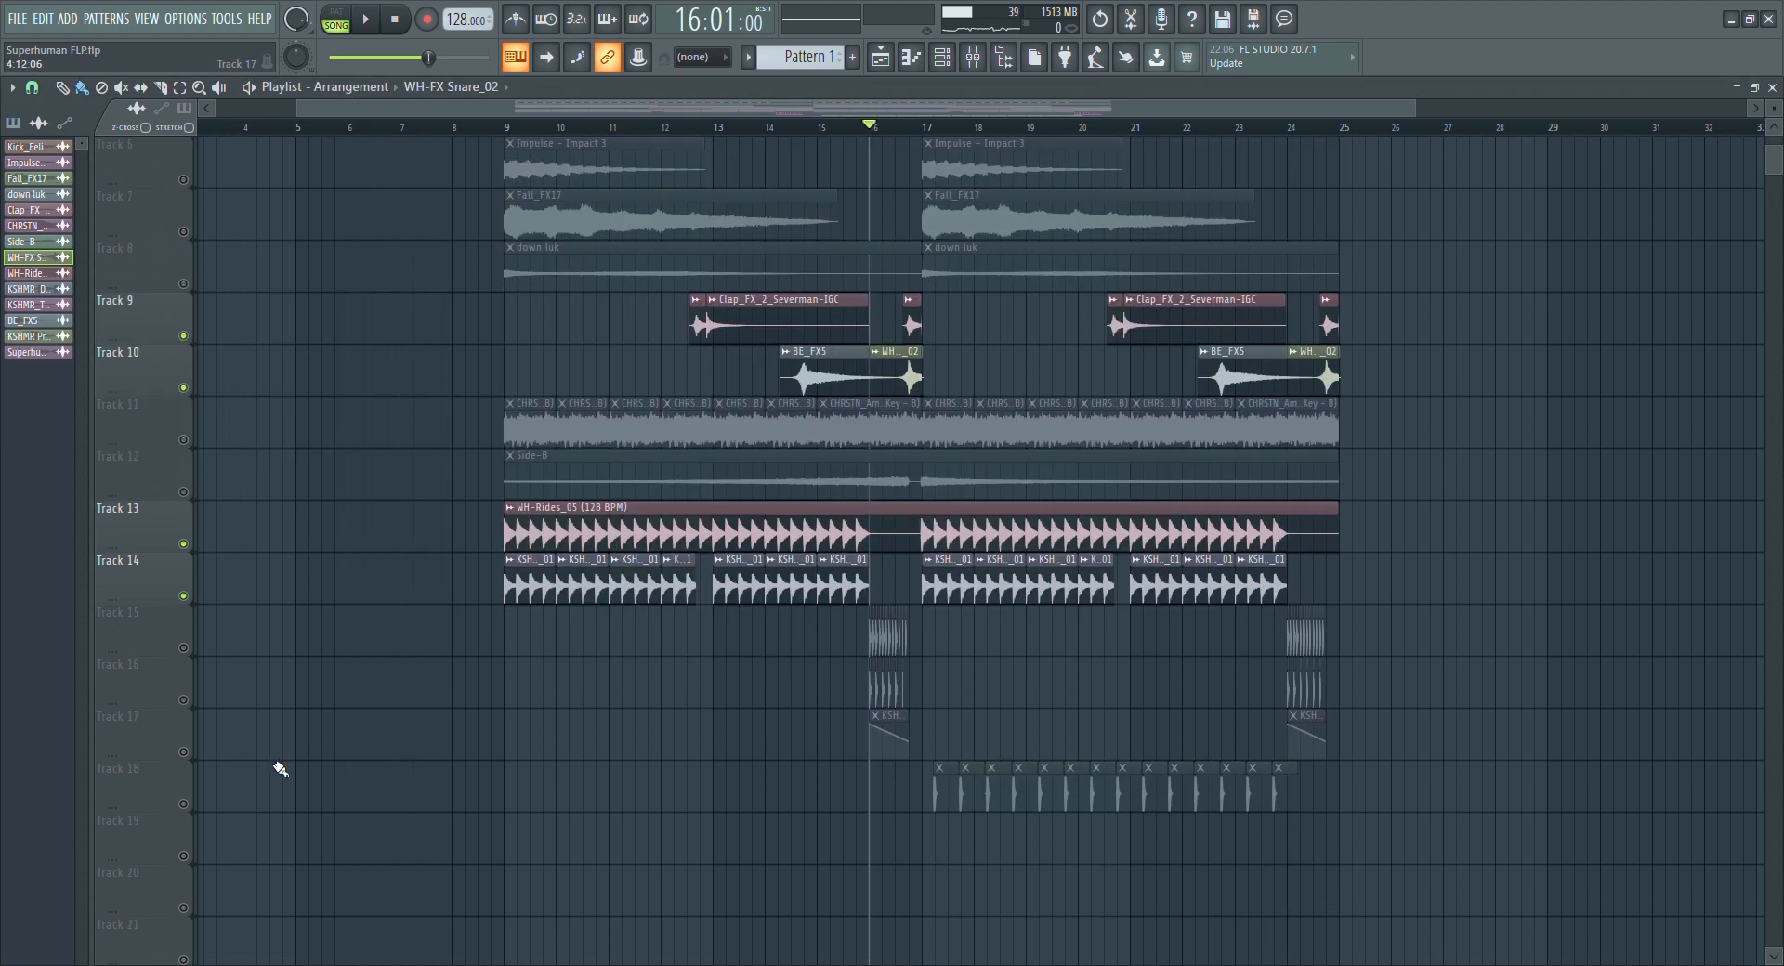
scroll(586, 629, up, 4)
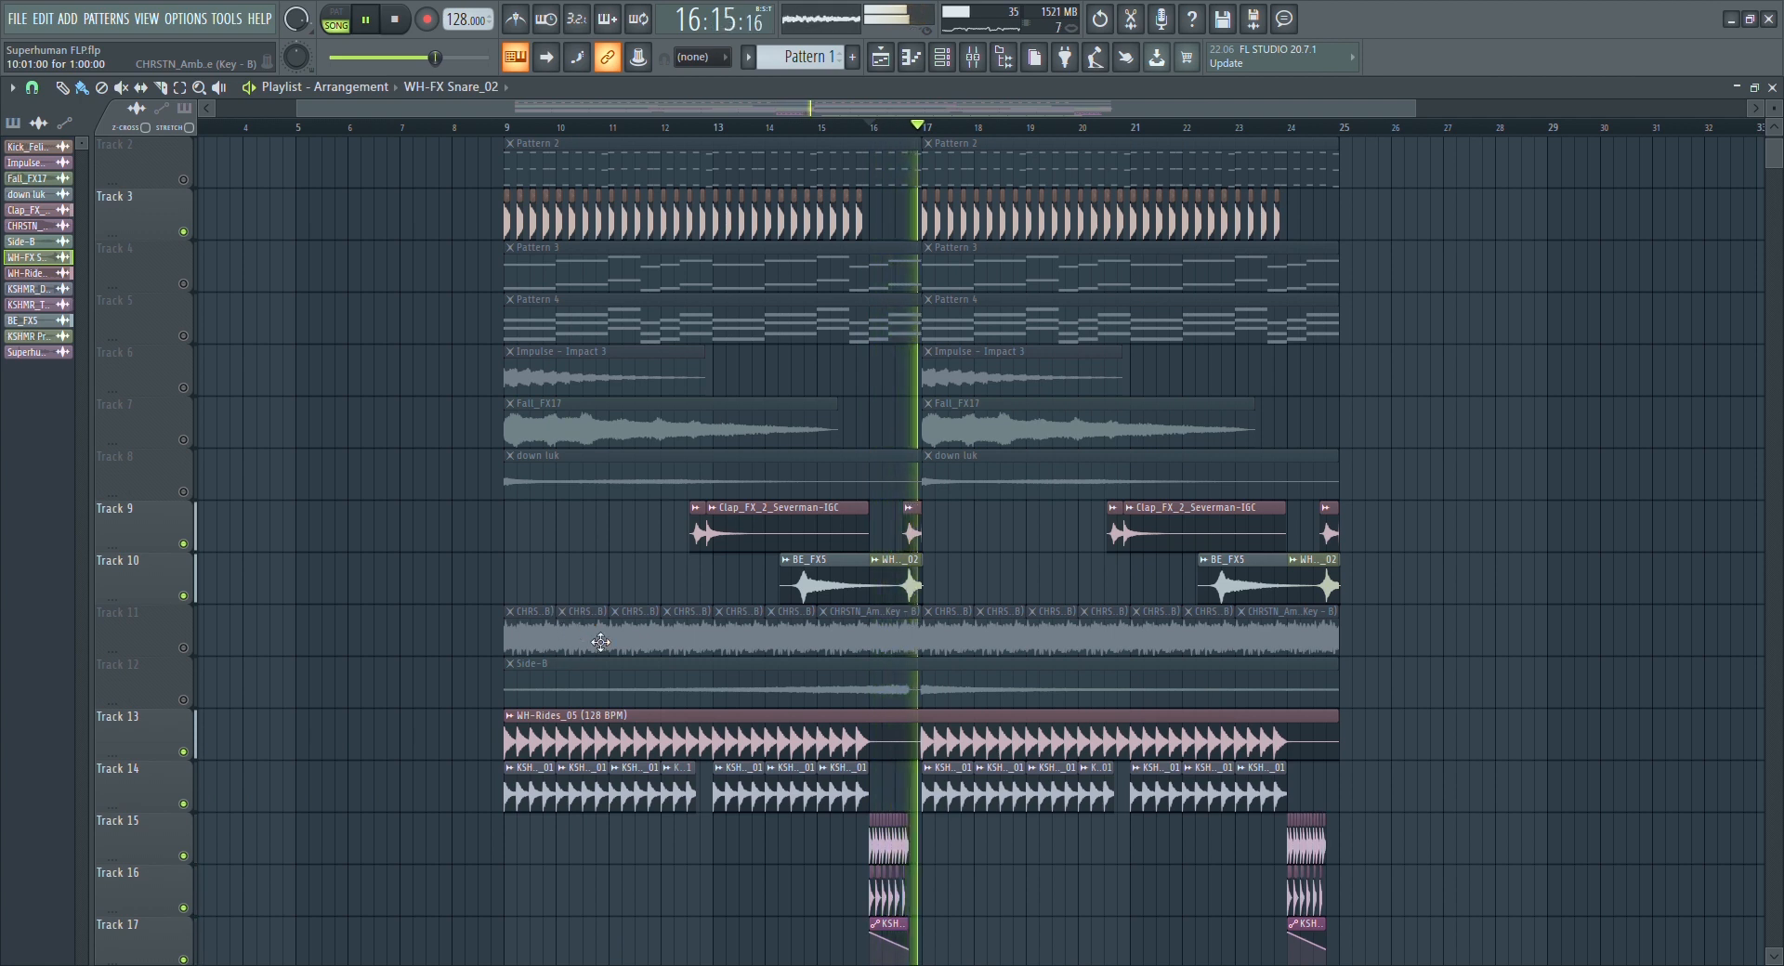
scroll(846, 598, down, 4)
scroll(930, 589, up, 2)
key(space)
scroll(973, 221, down, 3)
scroll(949, 138, up, 2)
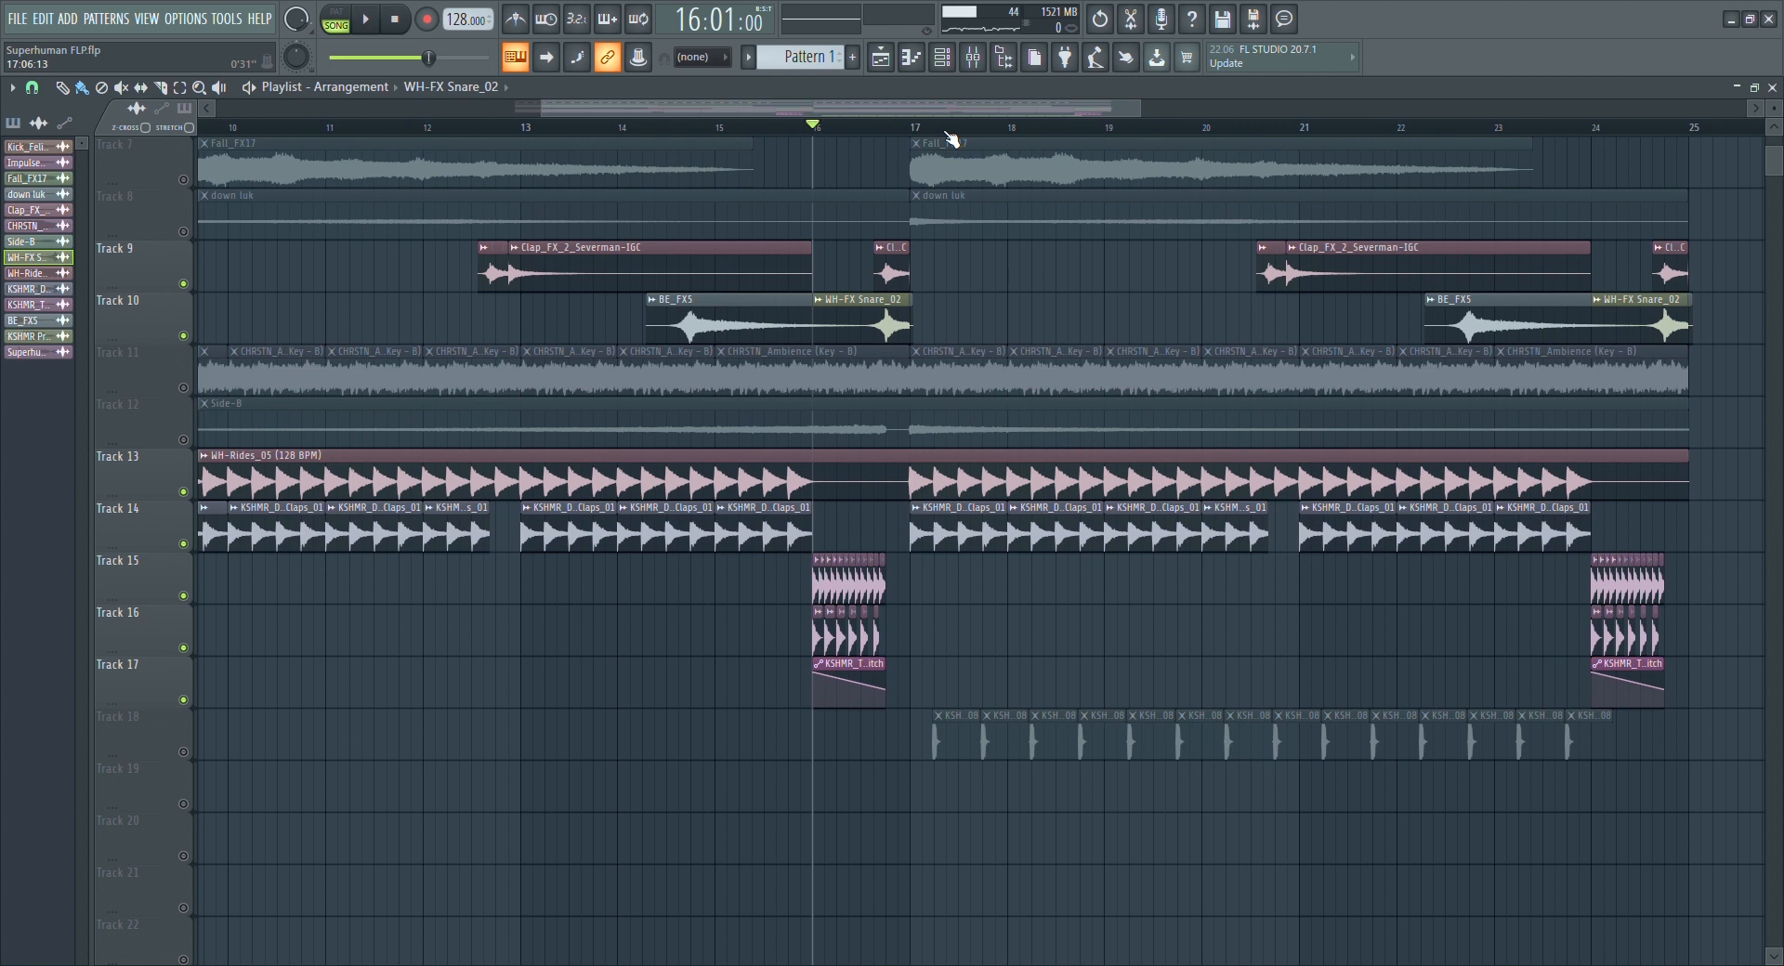
Unmute Track 18 and audition its percussion with the other drums from bar 17
click(184, 753)
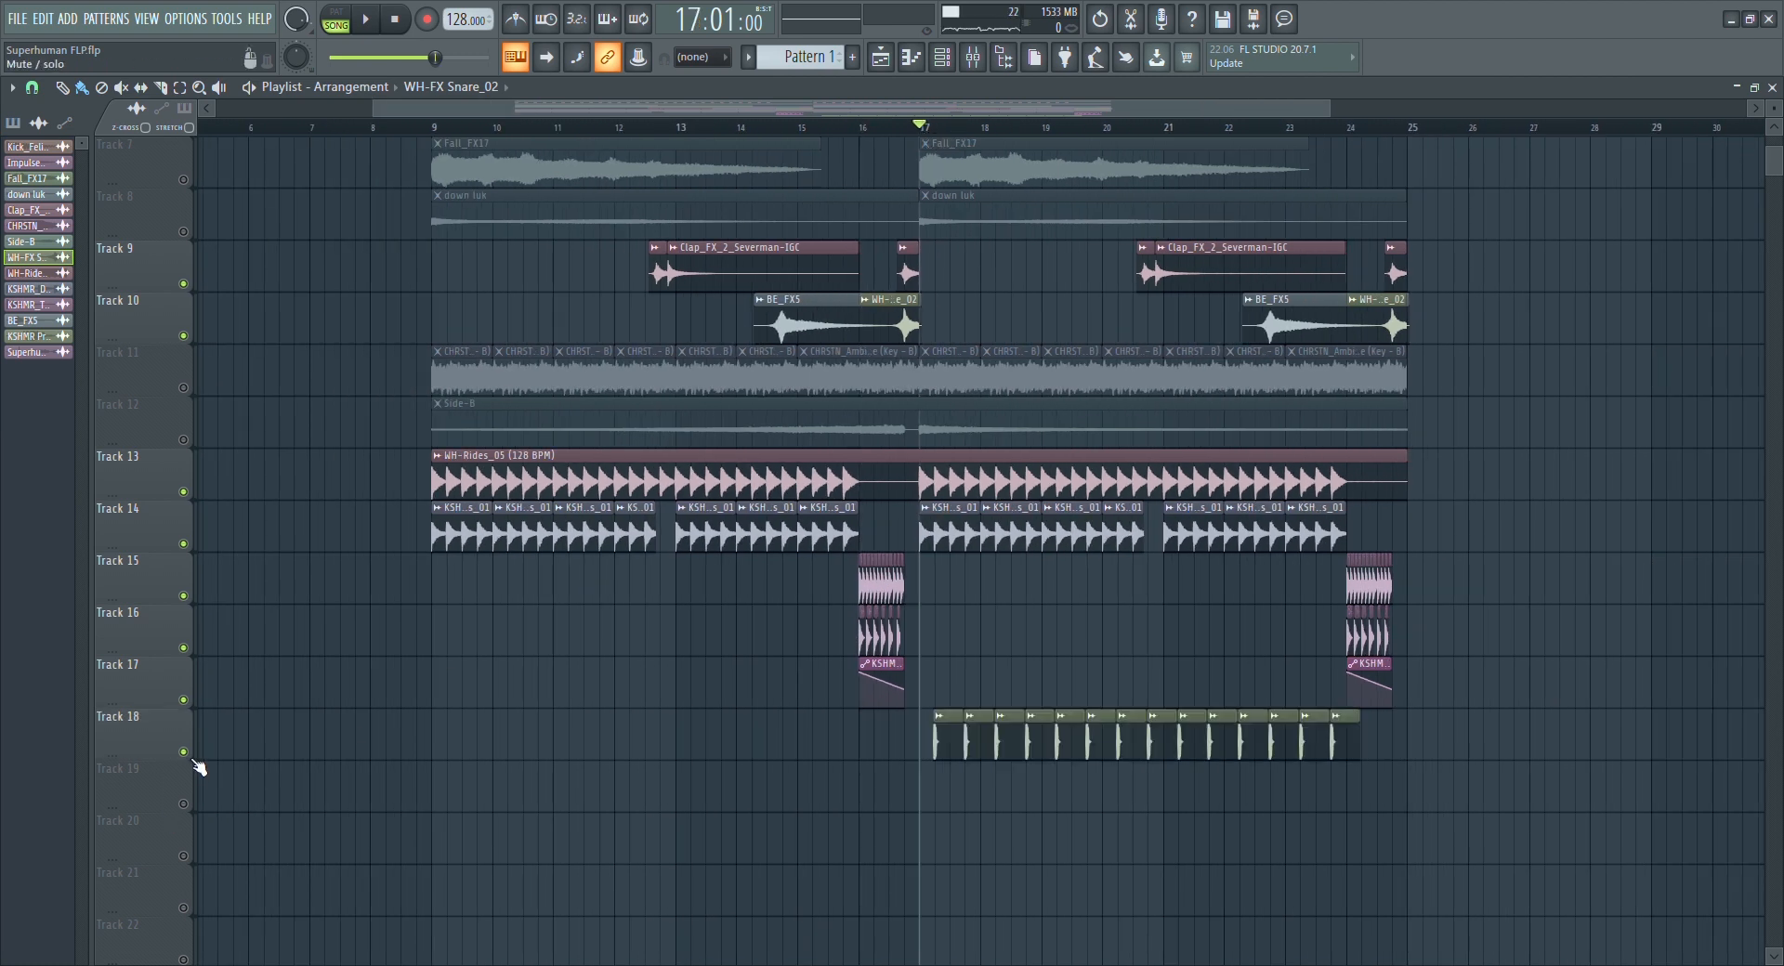
key(space)
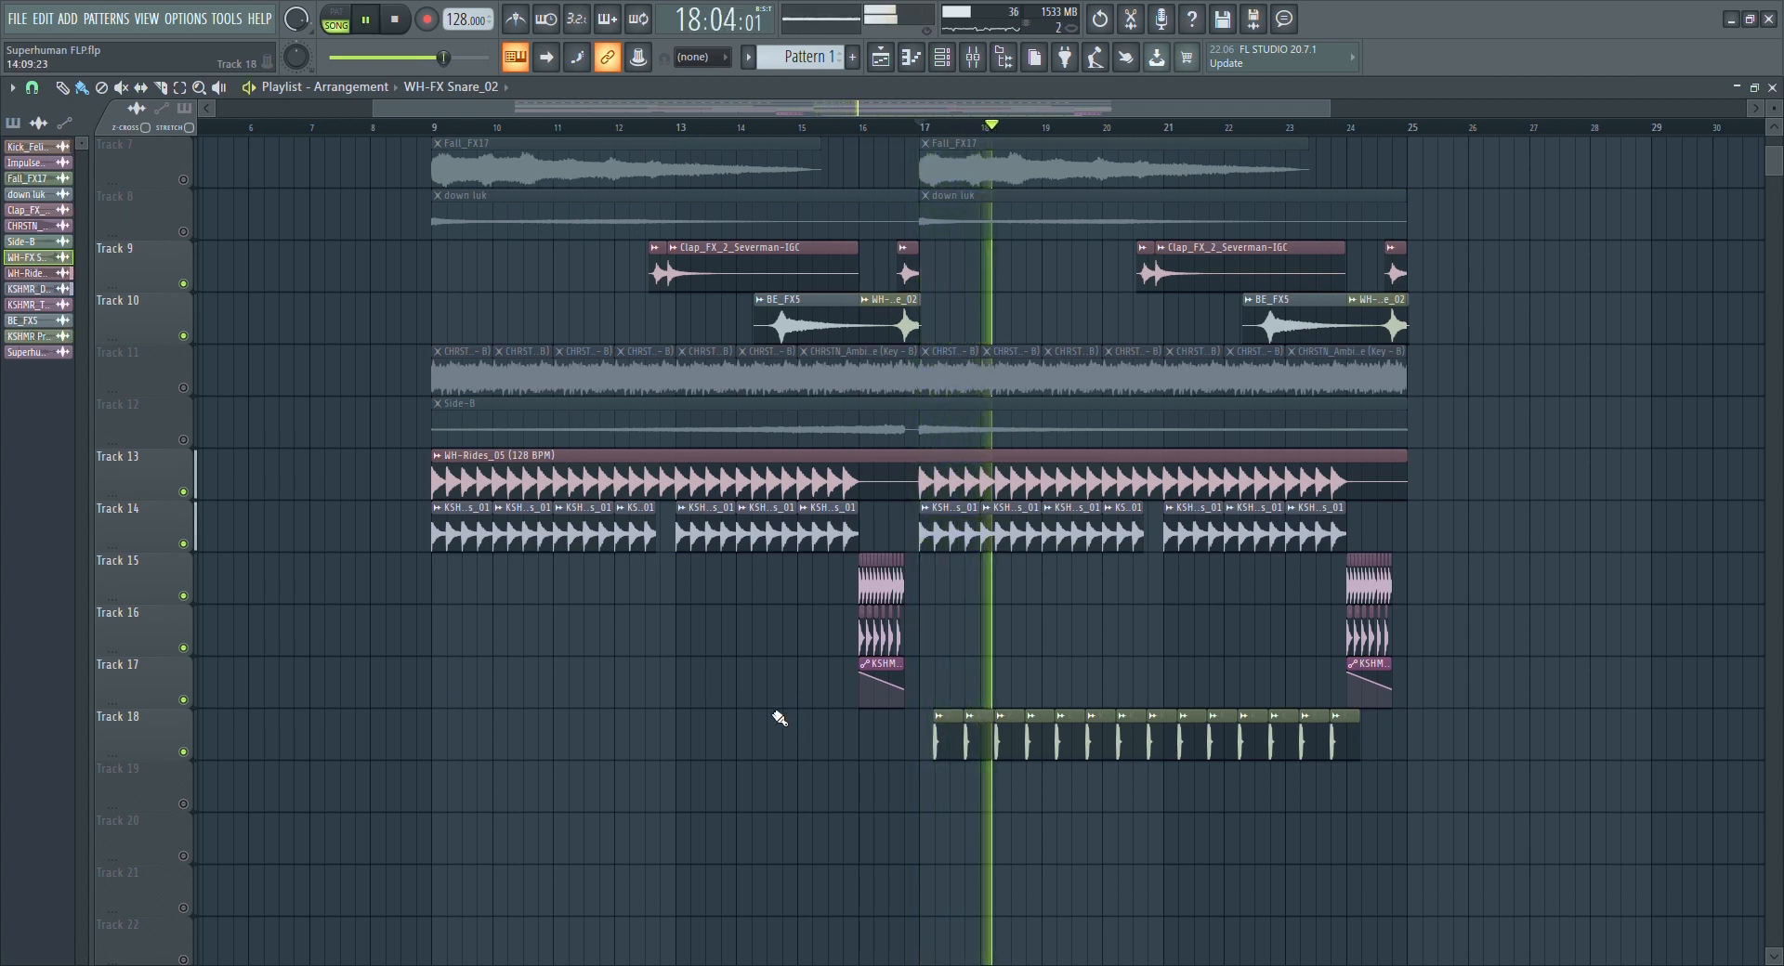
scroll(789, 725, up, 4)
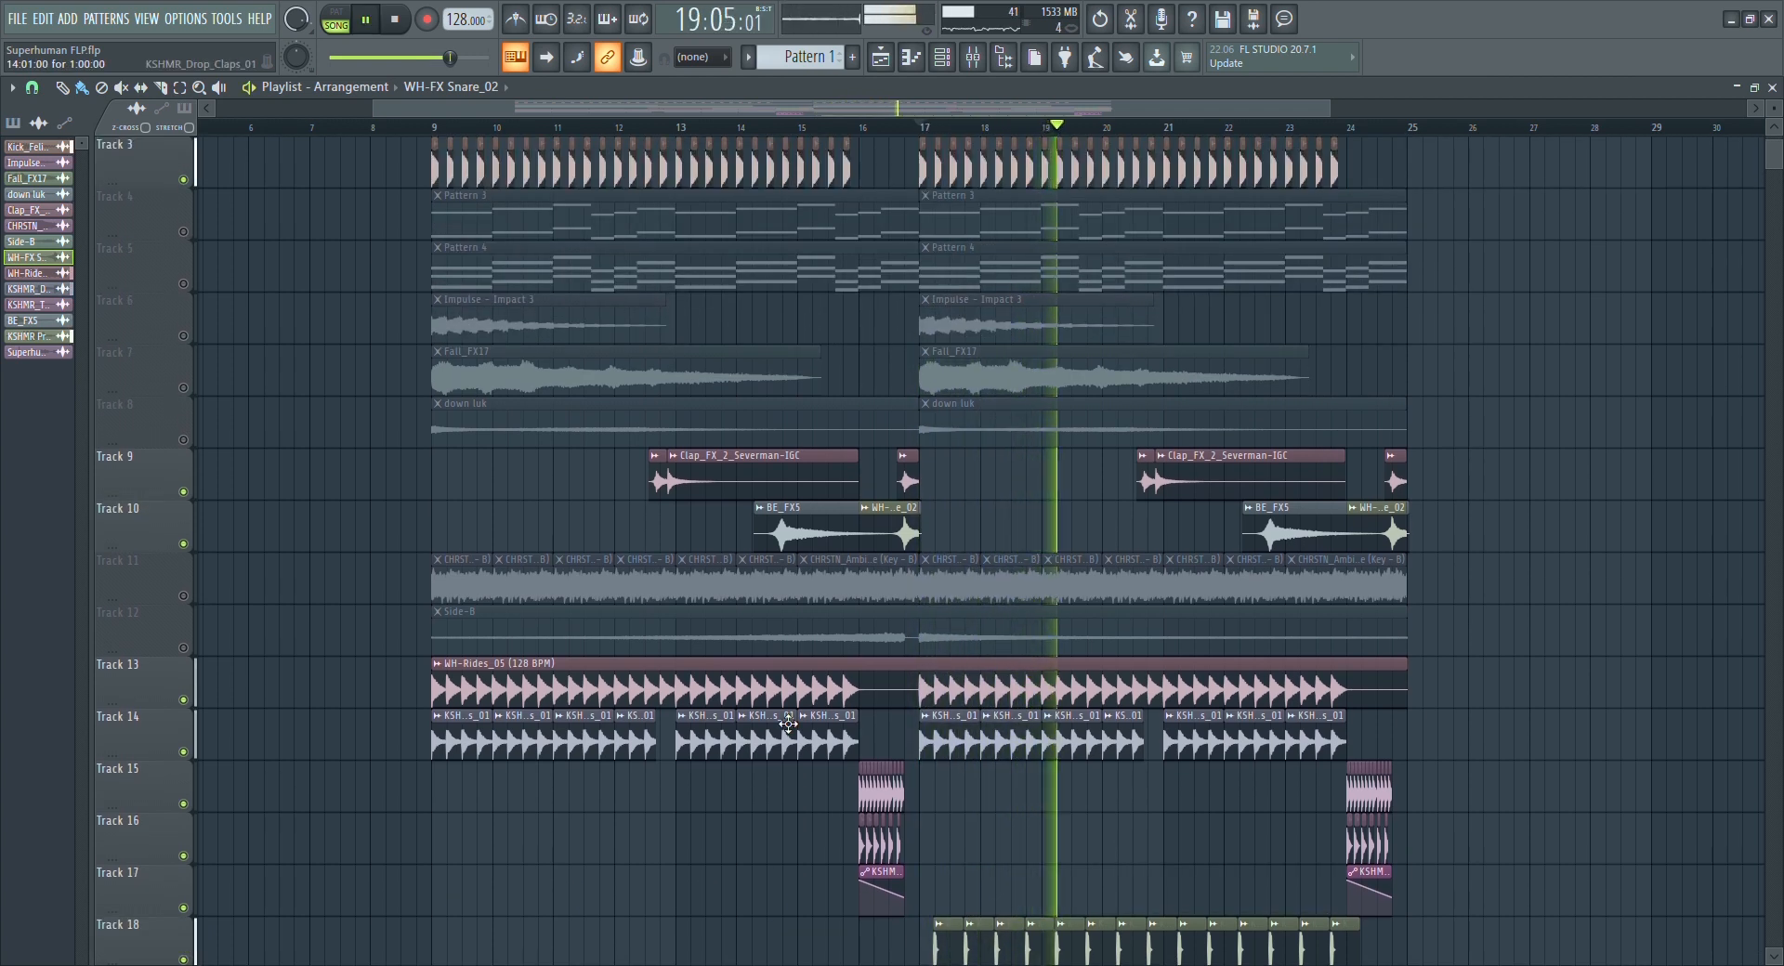
scroll(789, 724, up, 1)
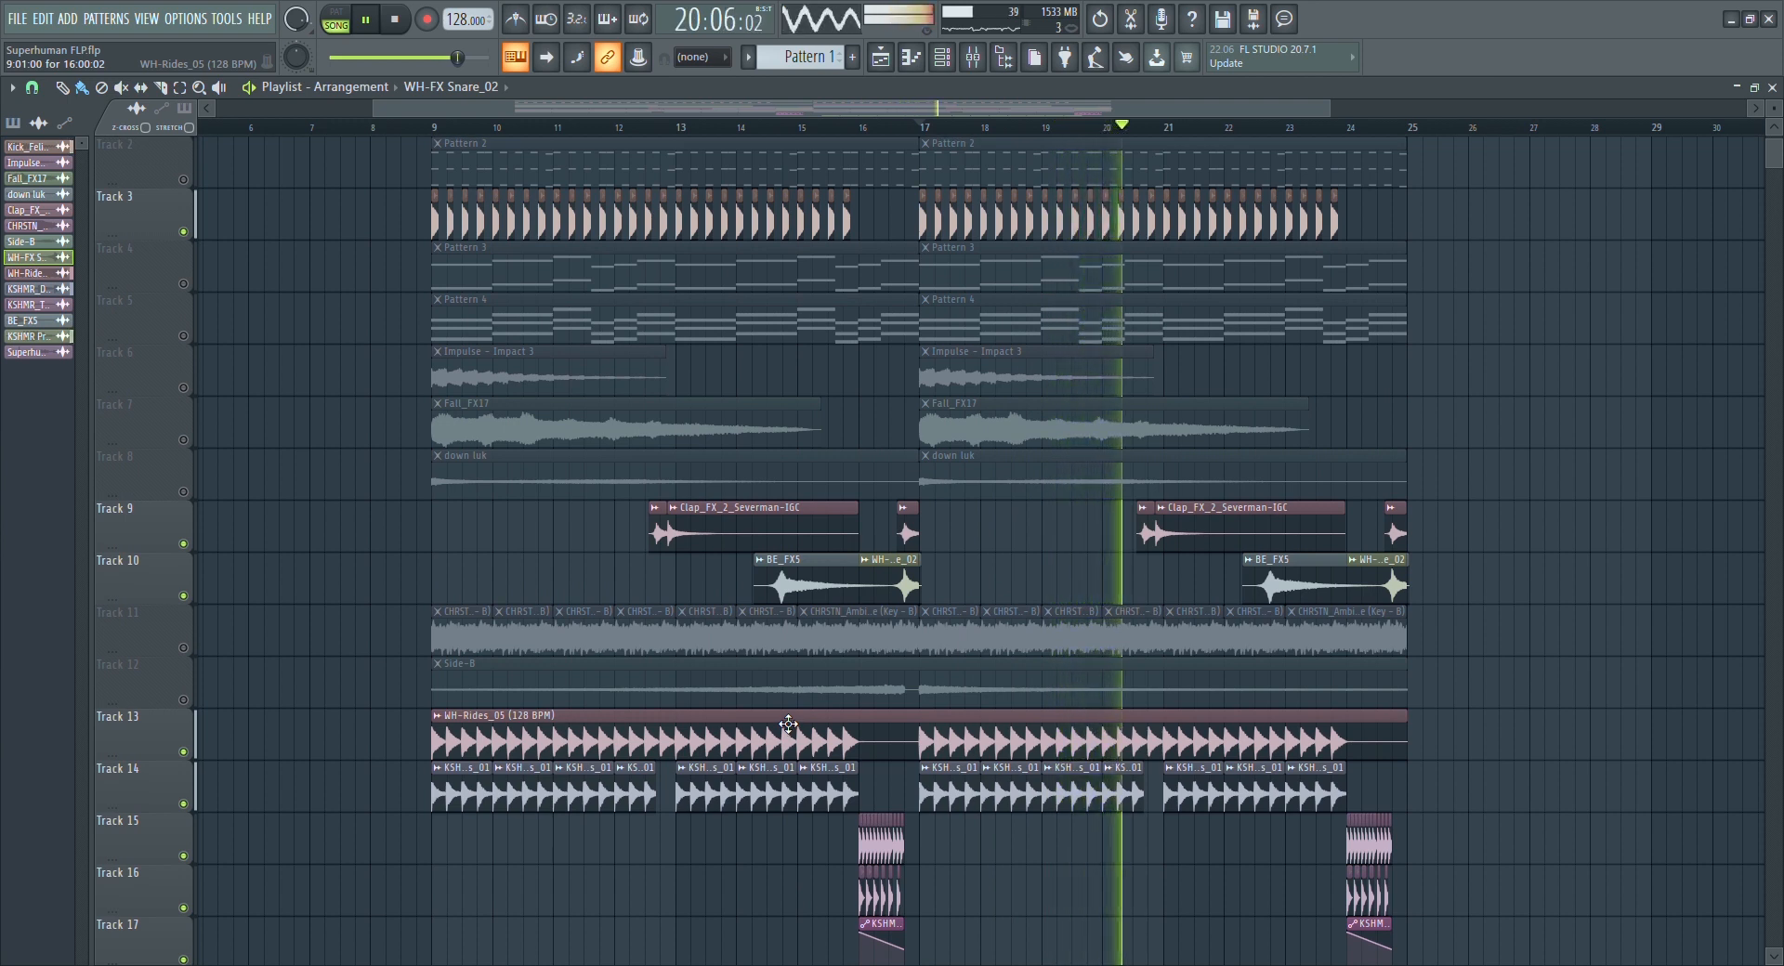
key(space)
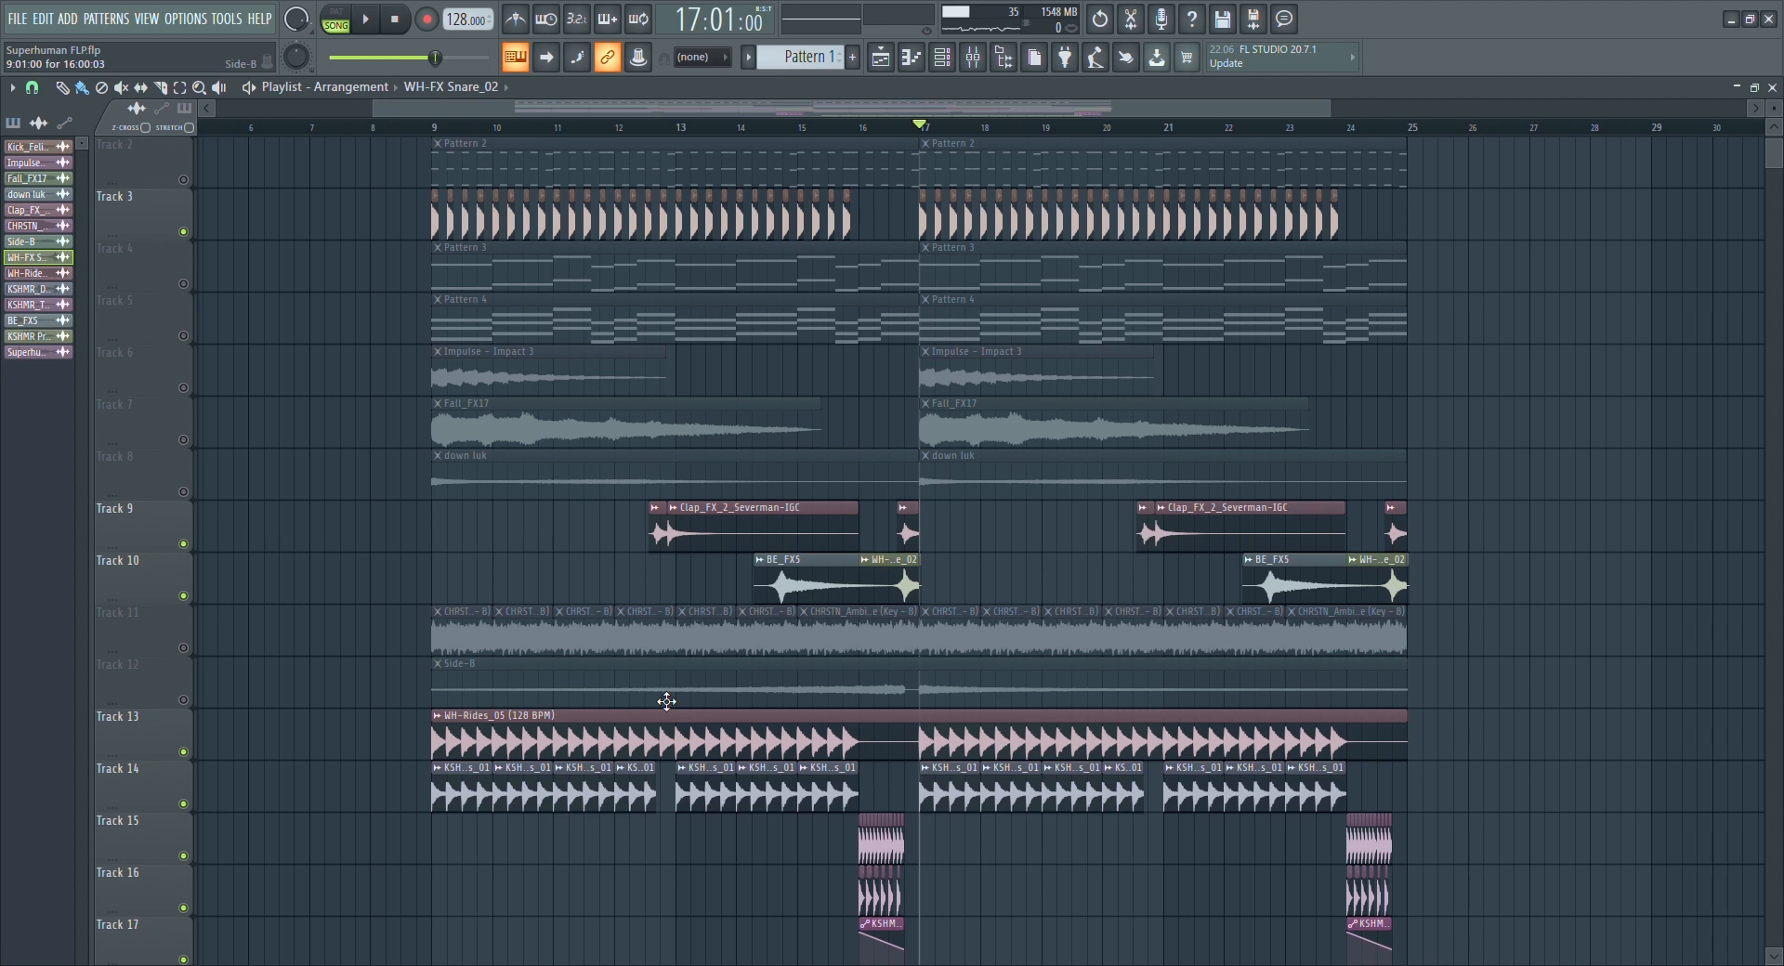
Unmute Tracks 6, 7, 8 and 12 and play the effects with the drums from bar 17
key(space)
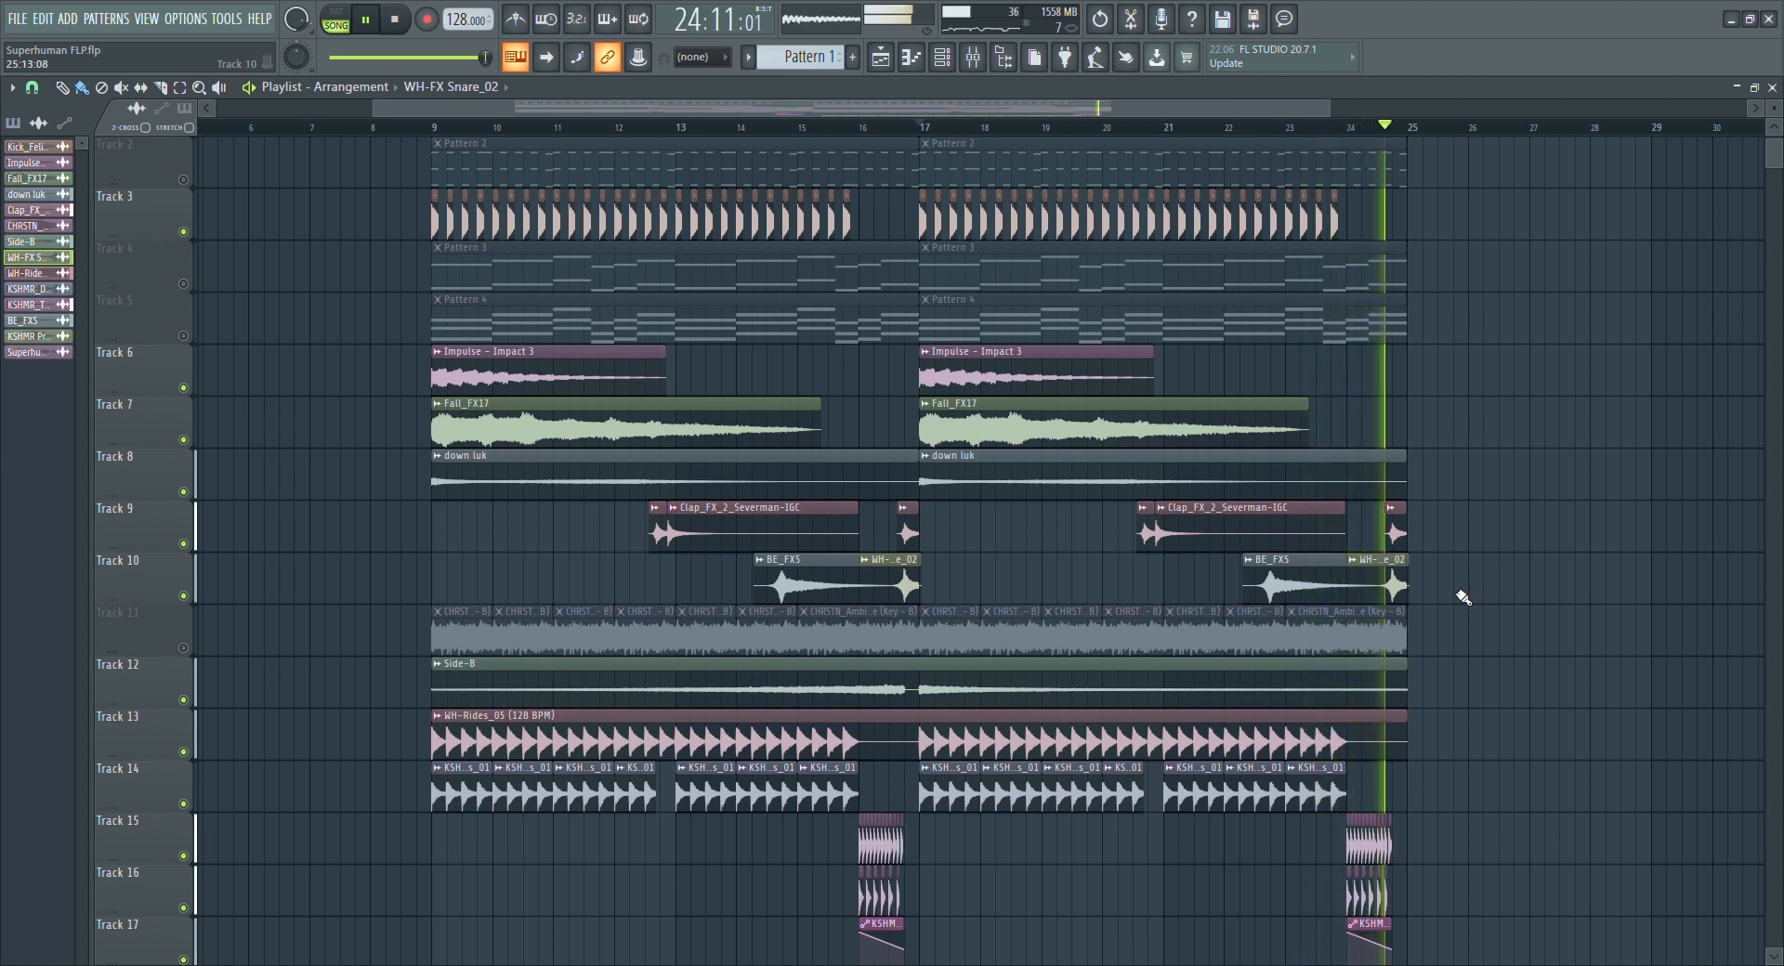
key(space)
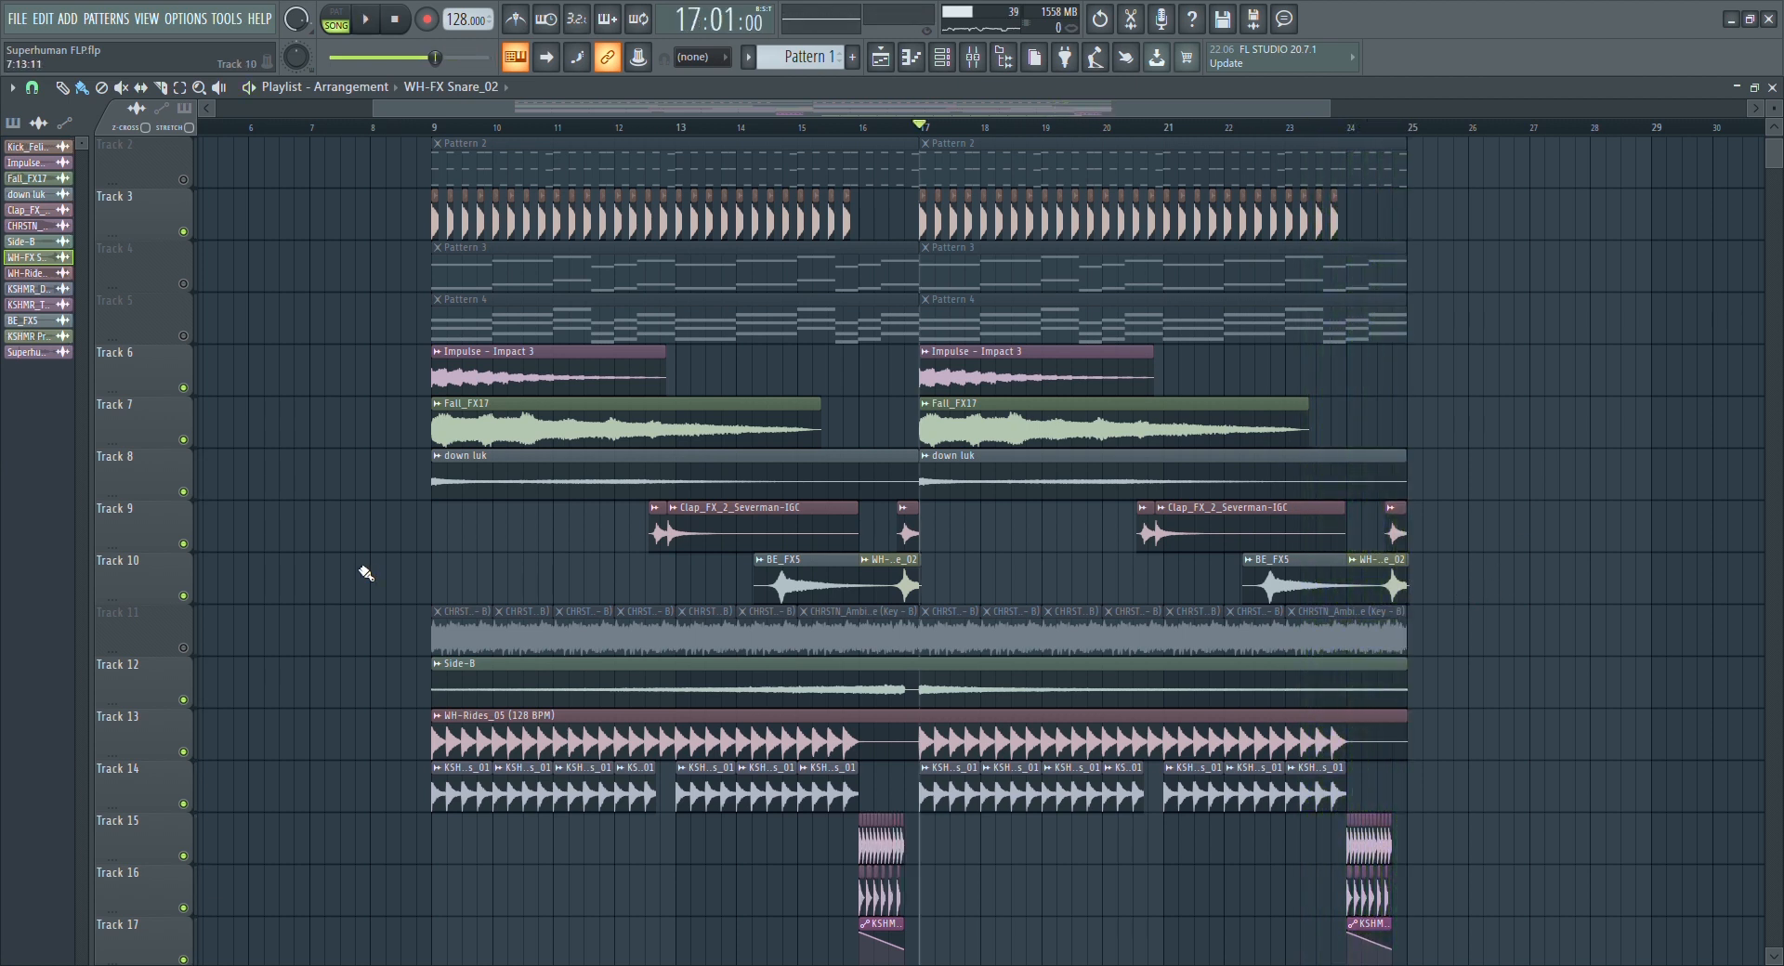
Solo Track 11 and audition the ambience loop, briefly adding the Track 3 kick
right_click(186, 653)
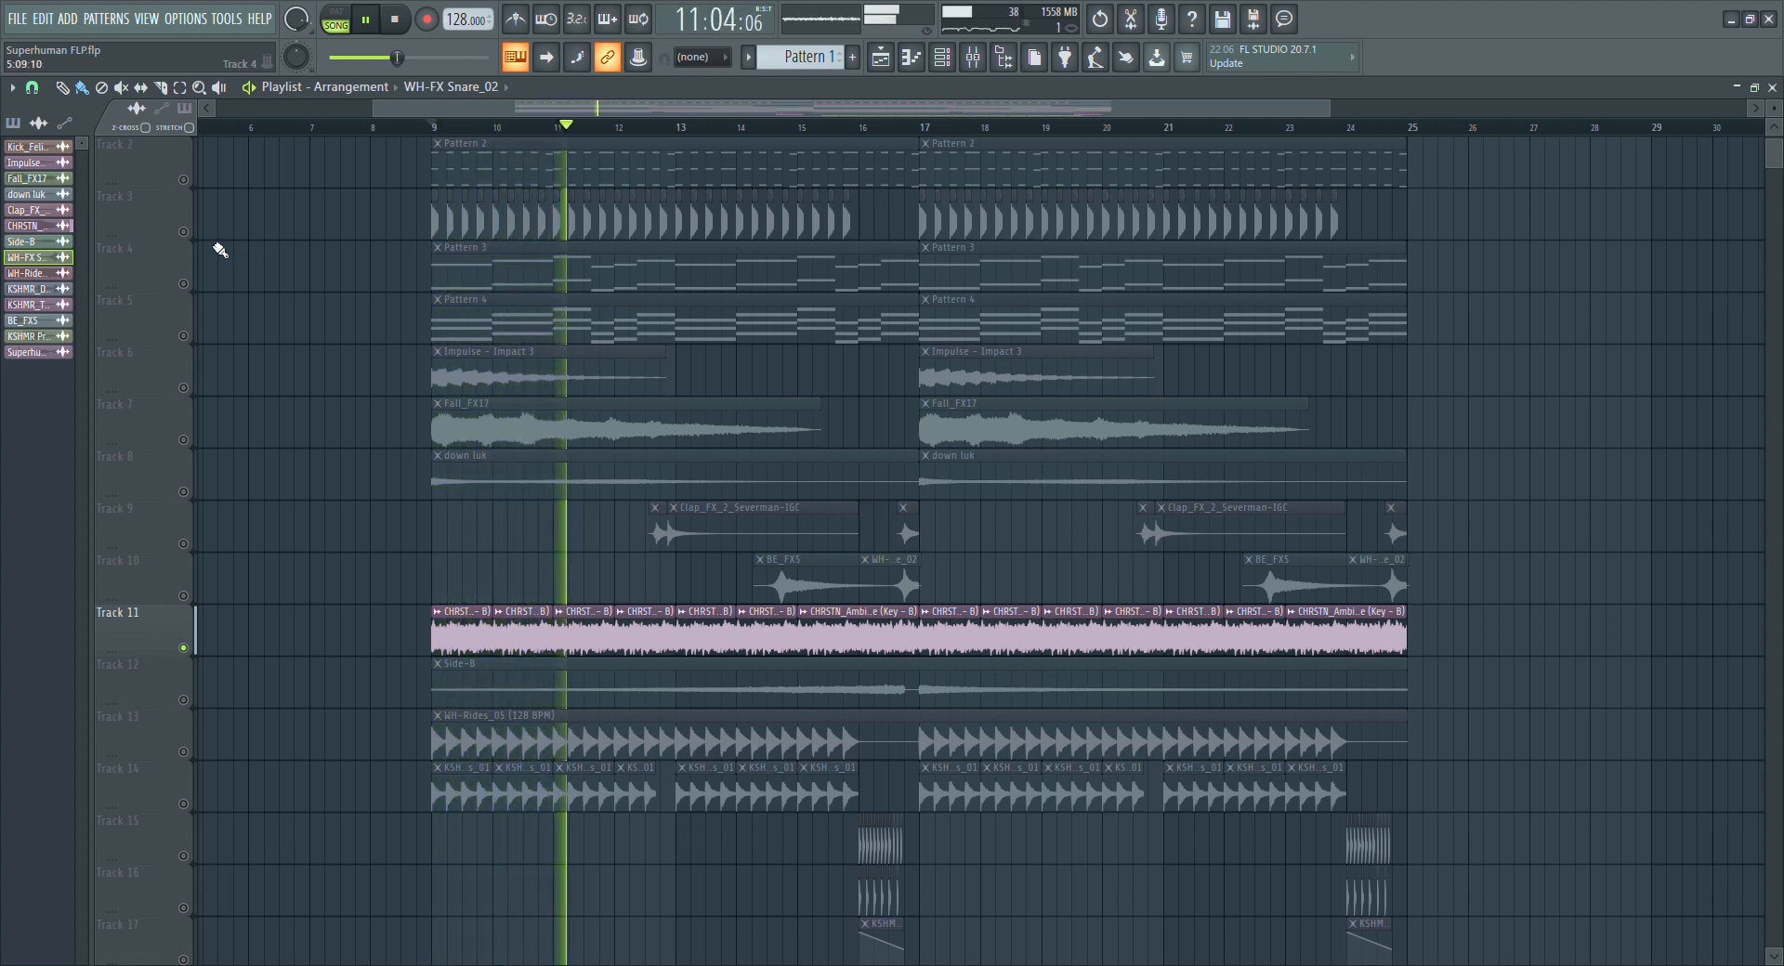
click(184, 232)
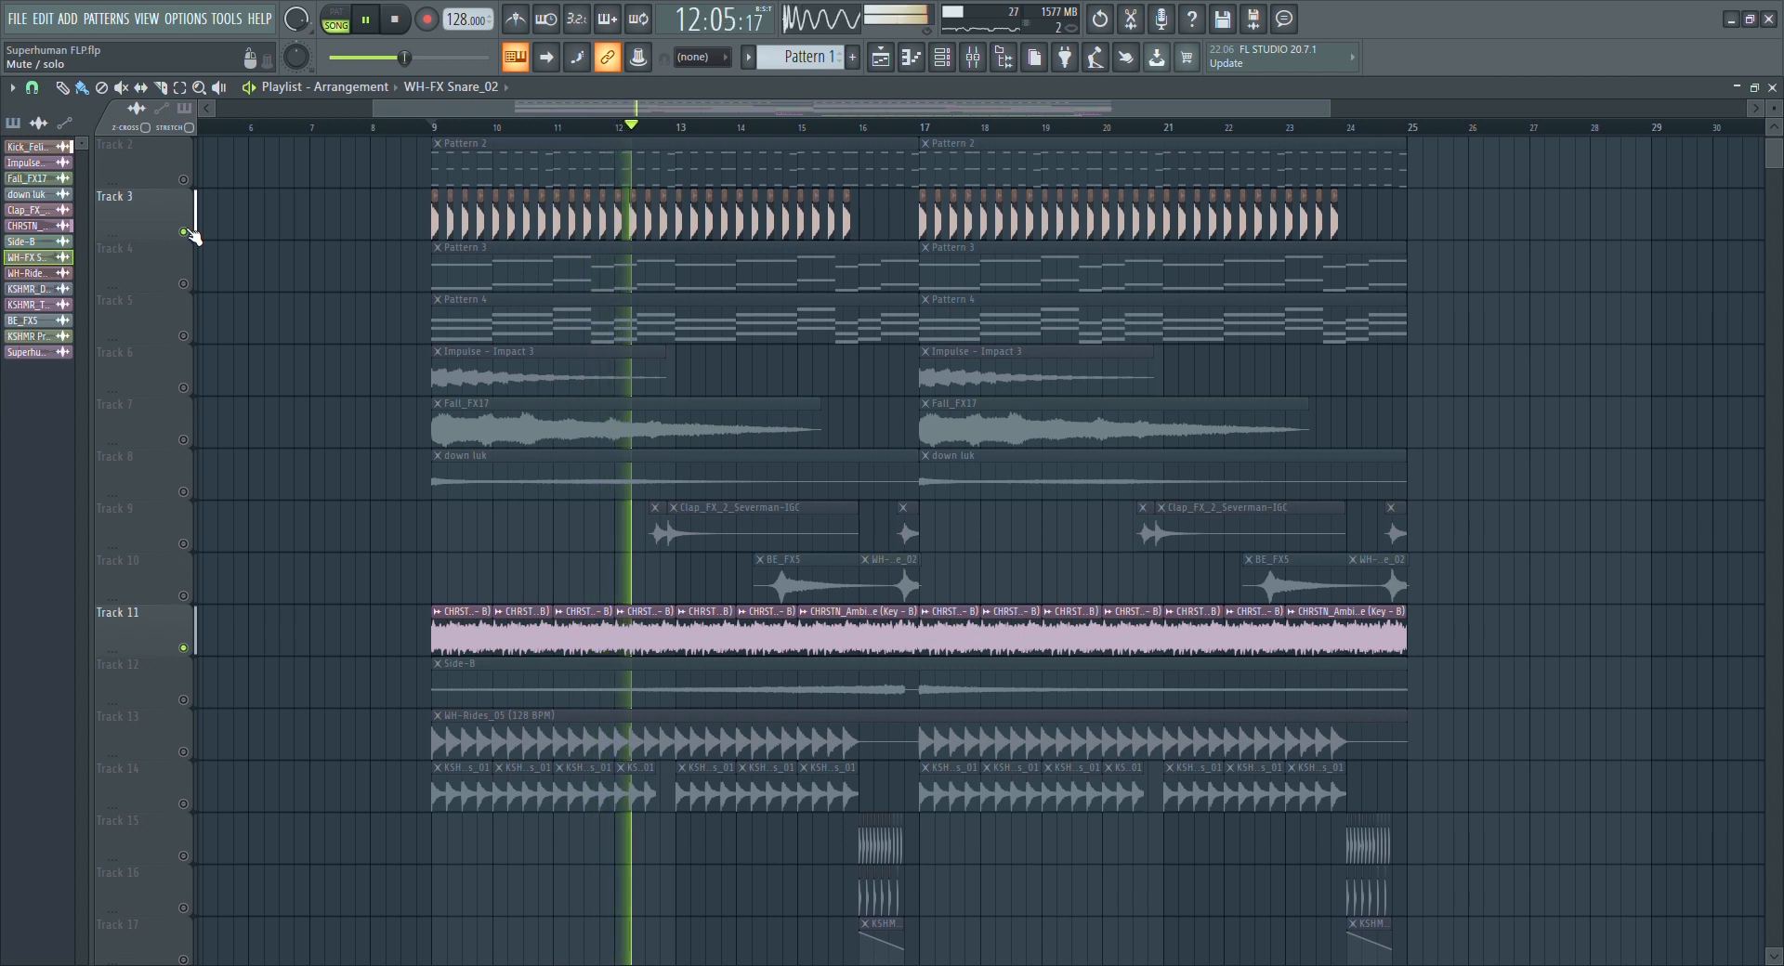
key(space)
click(184, 233)
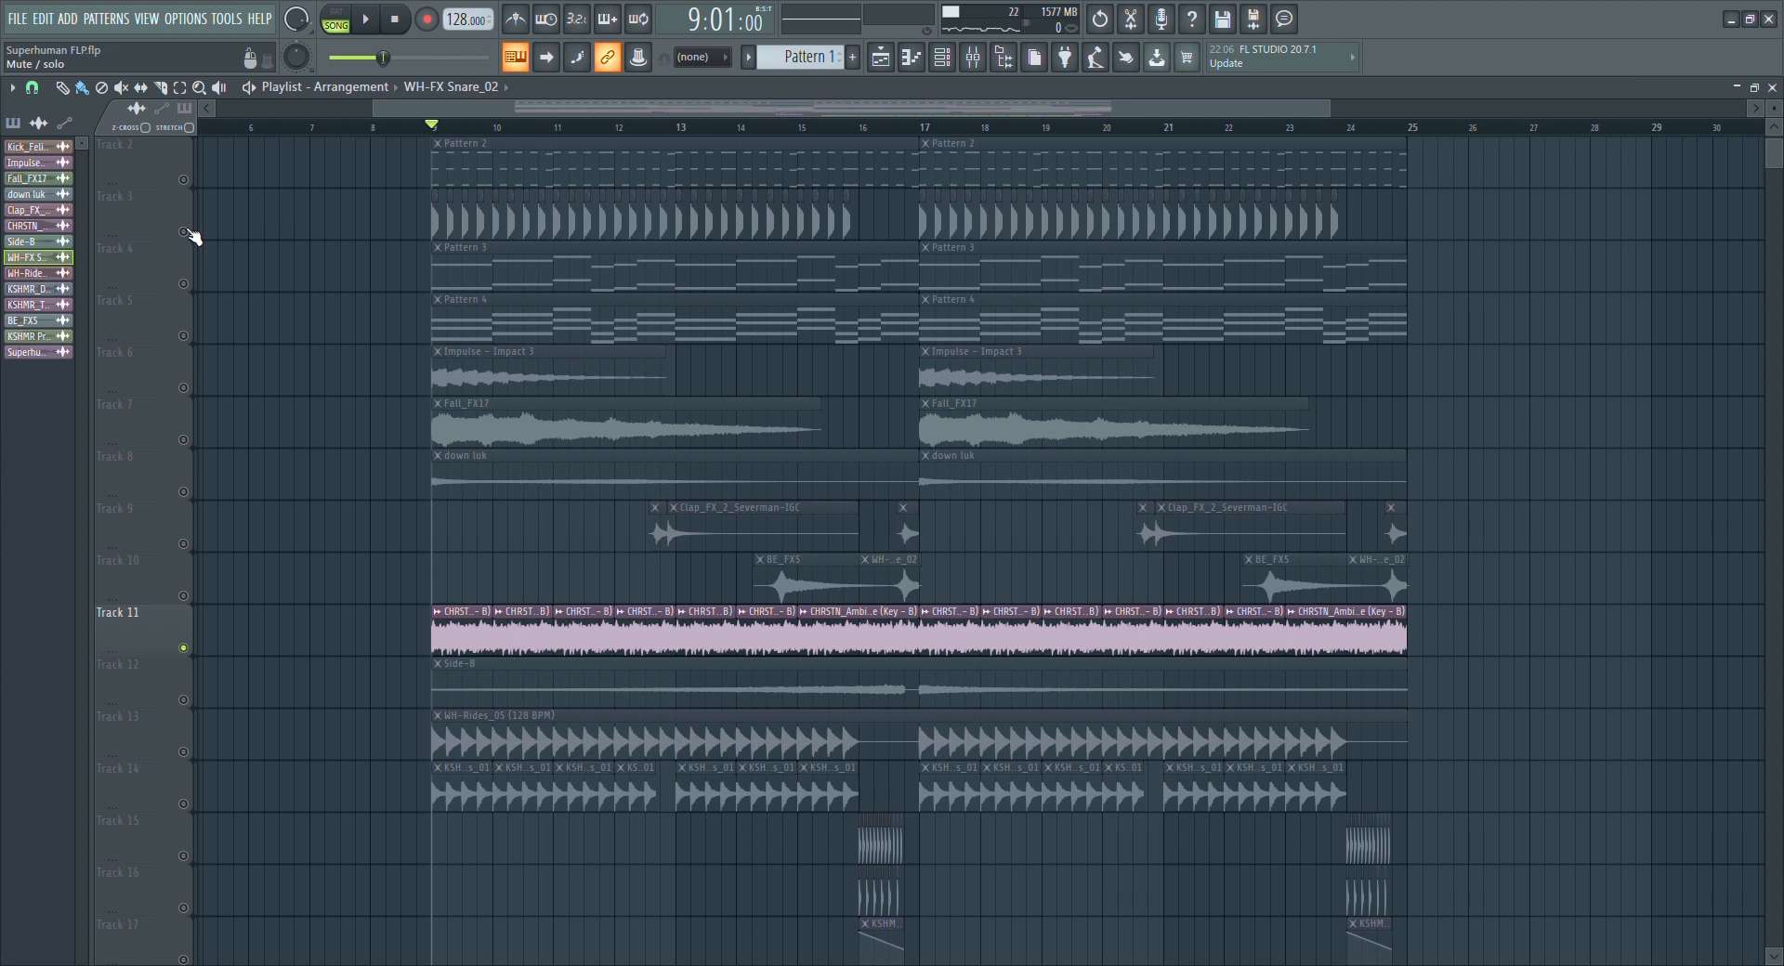
Solo Track 1 and play its Pattern 1 melody from bar 9
scroll(549, 447, up, 1)
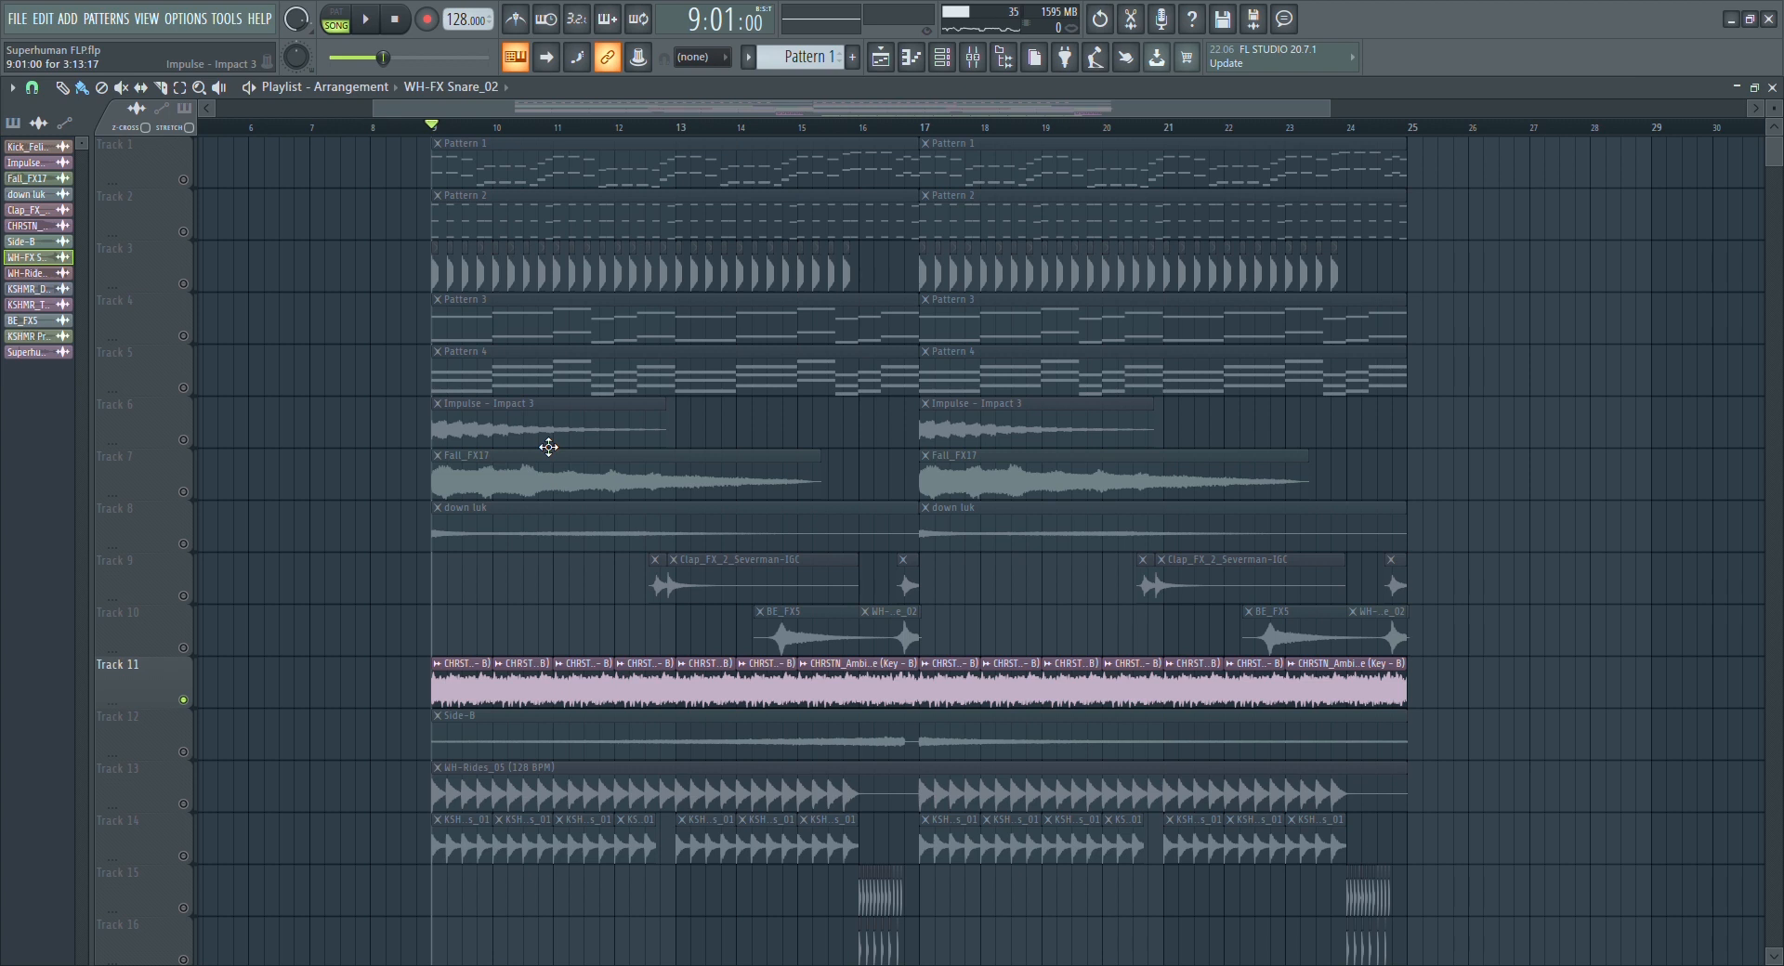
right_click(185, 179)
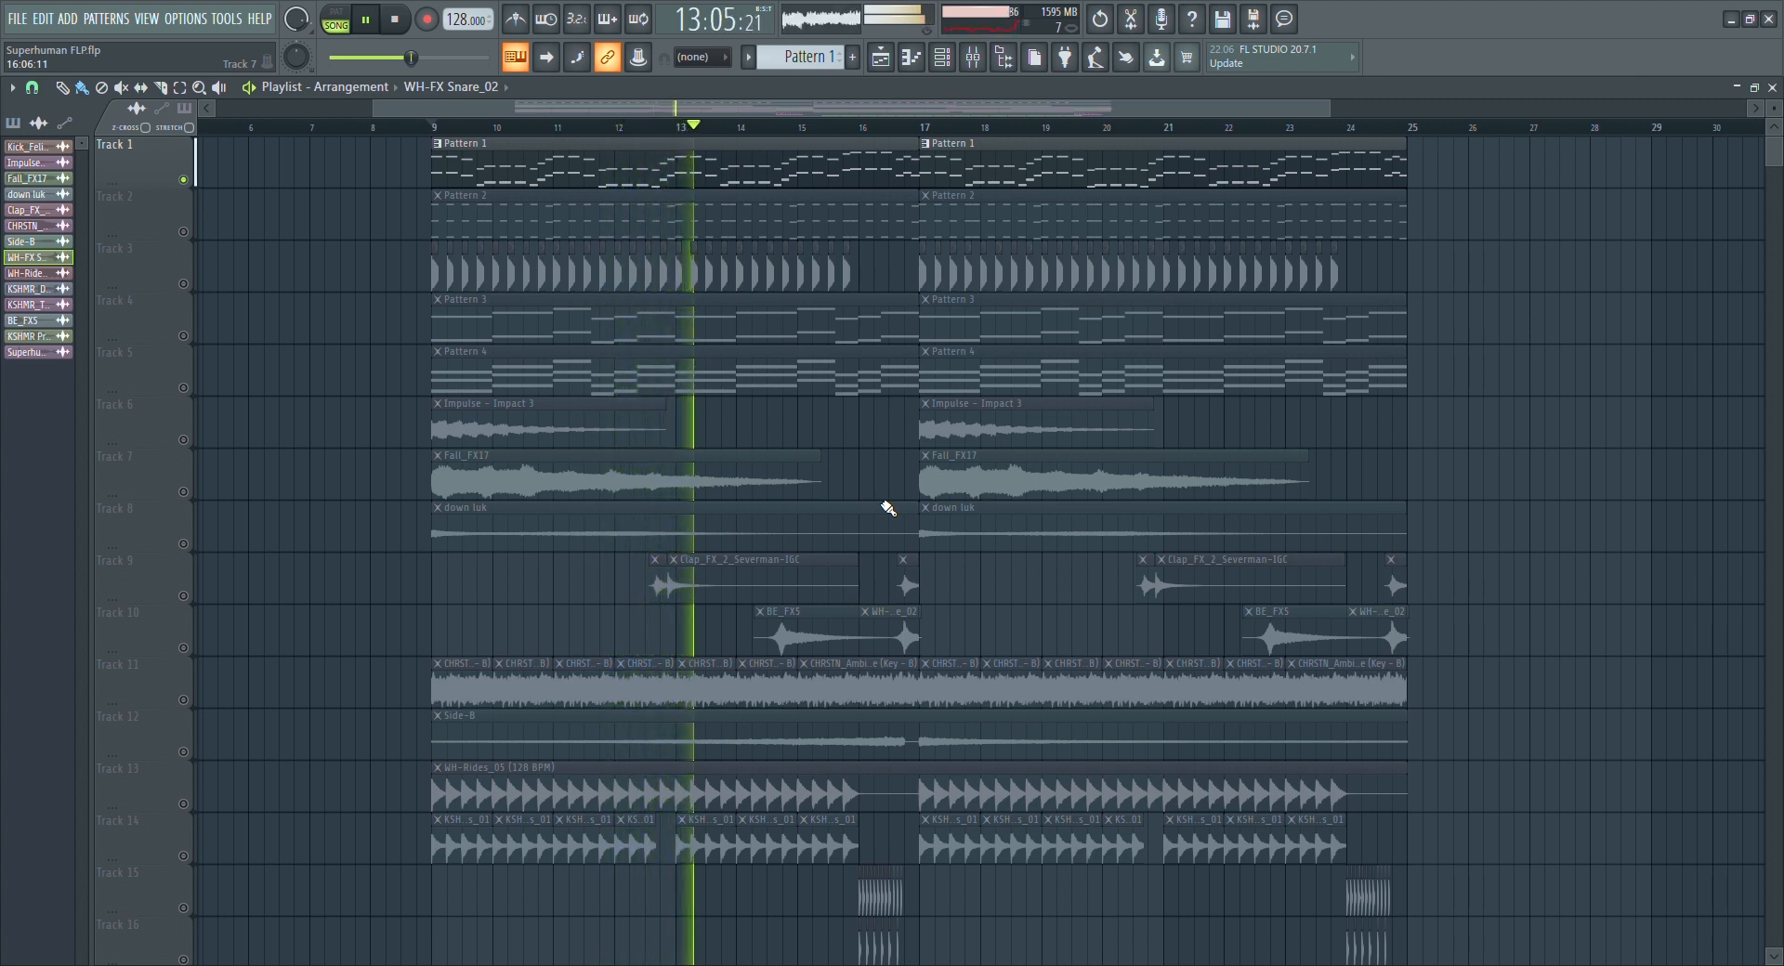
Show all channels in the channel rack, stop playback and open the Spire x64 instrument
click(944, 58)
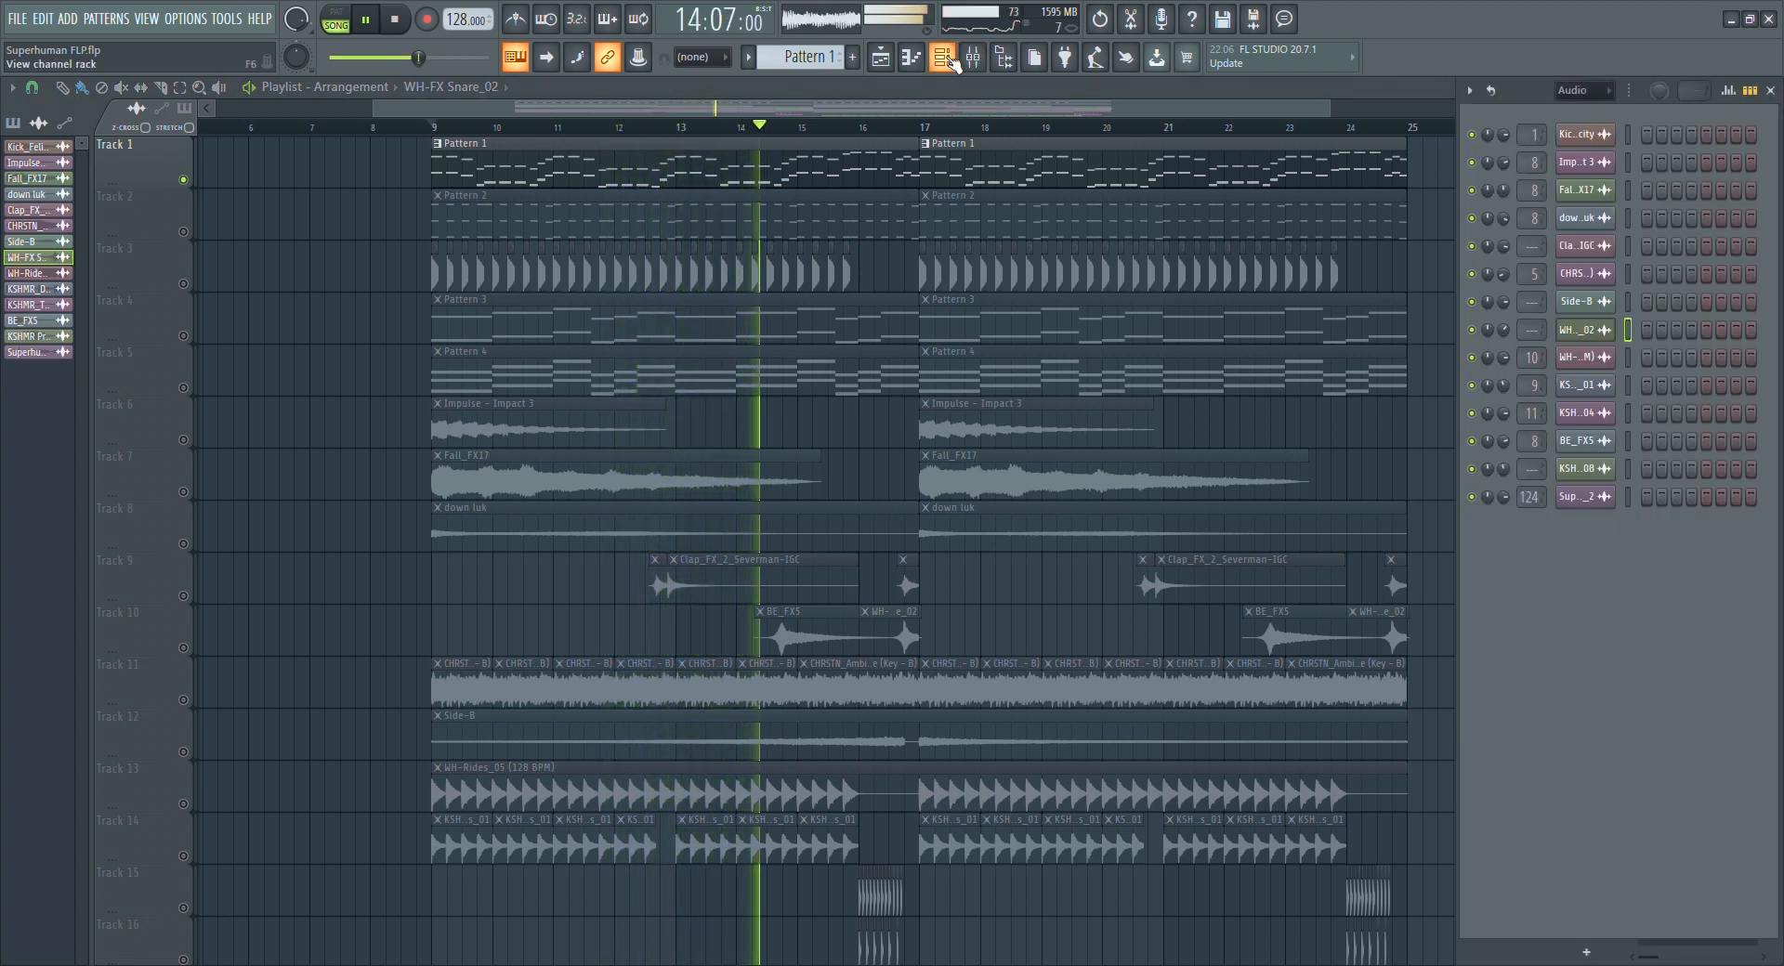
click(1572, 90)
click(1577, 109)
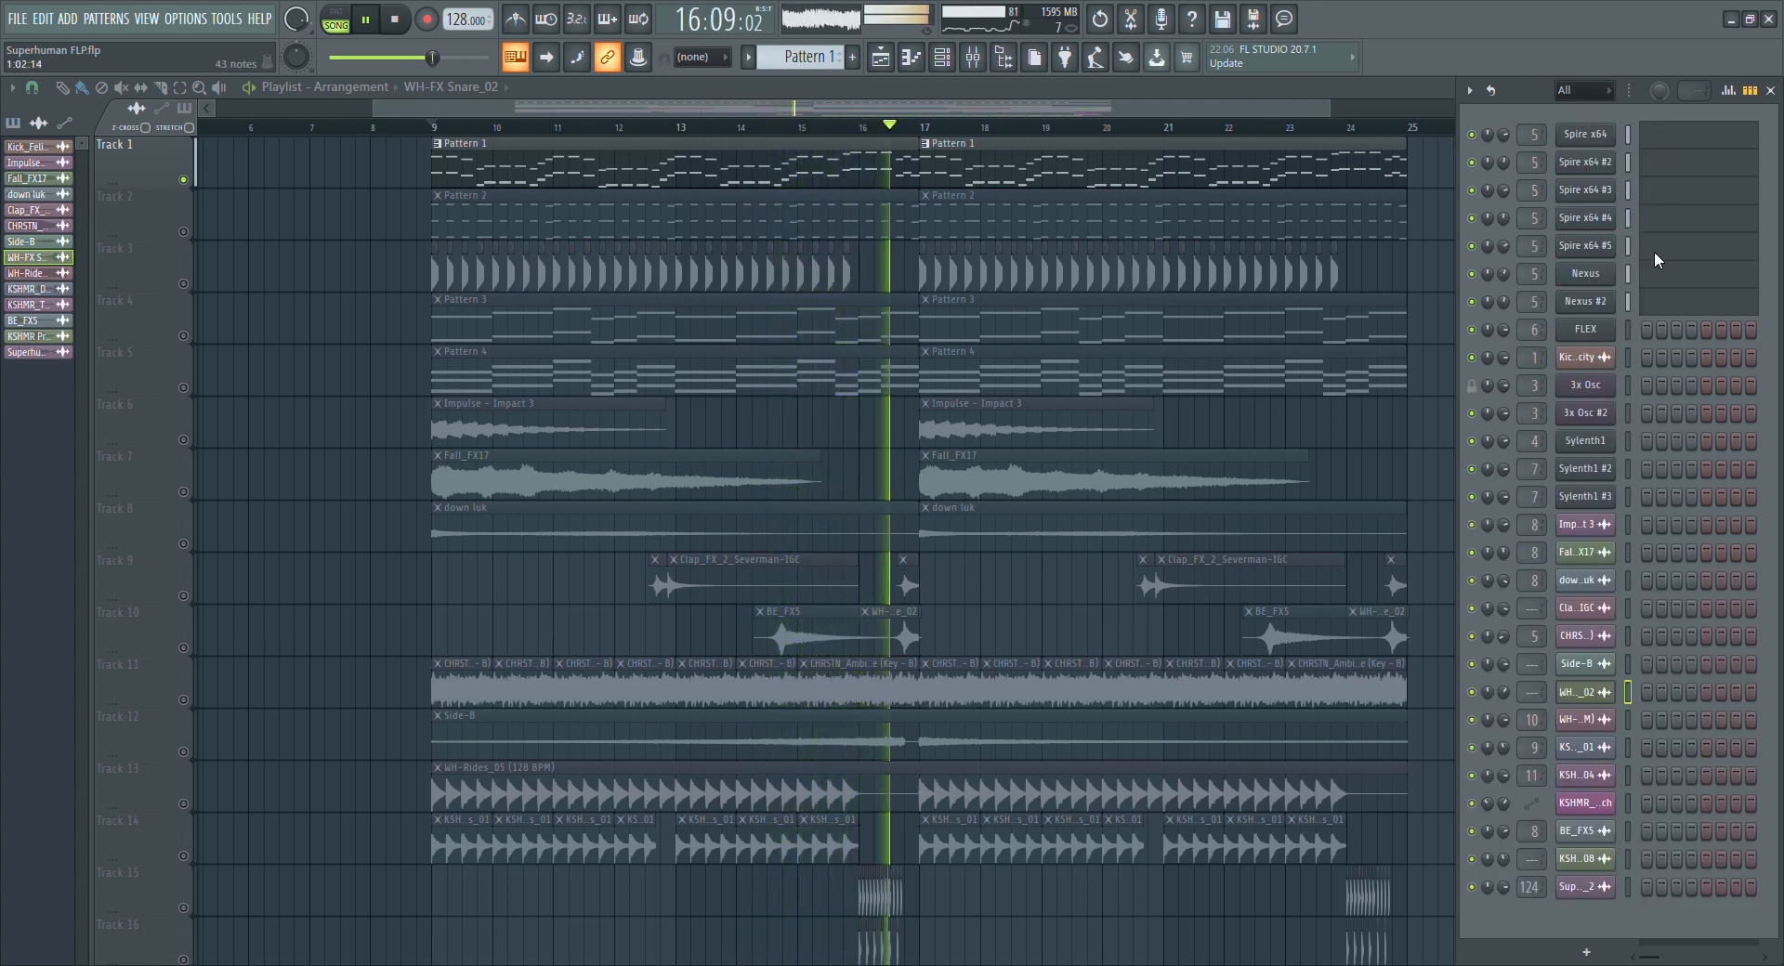
key(space)
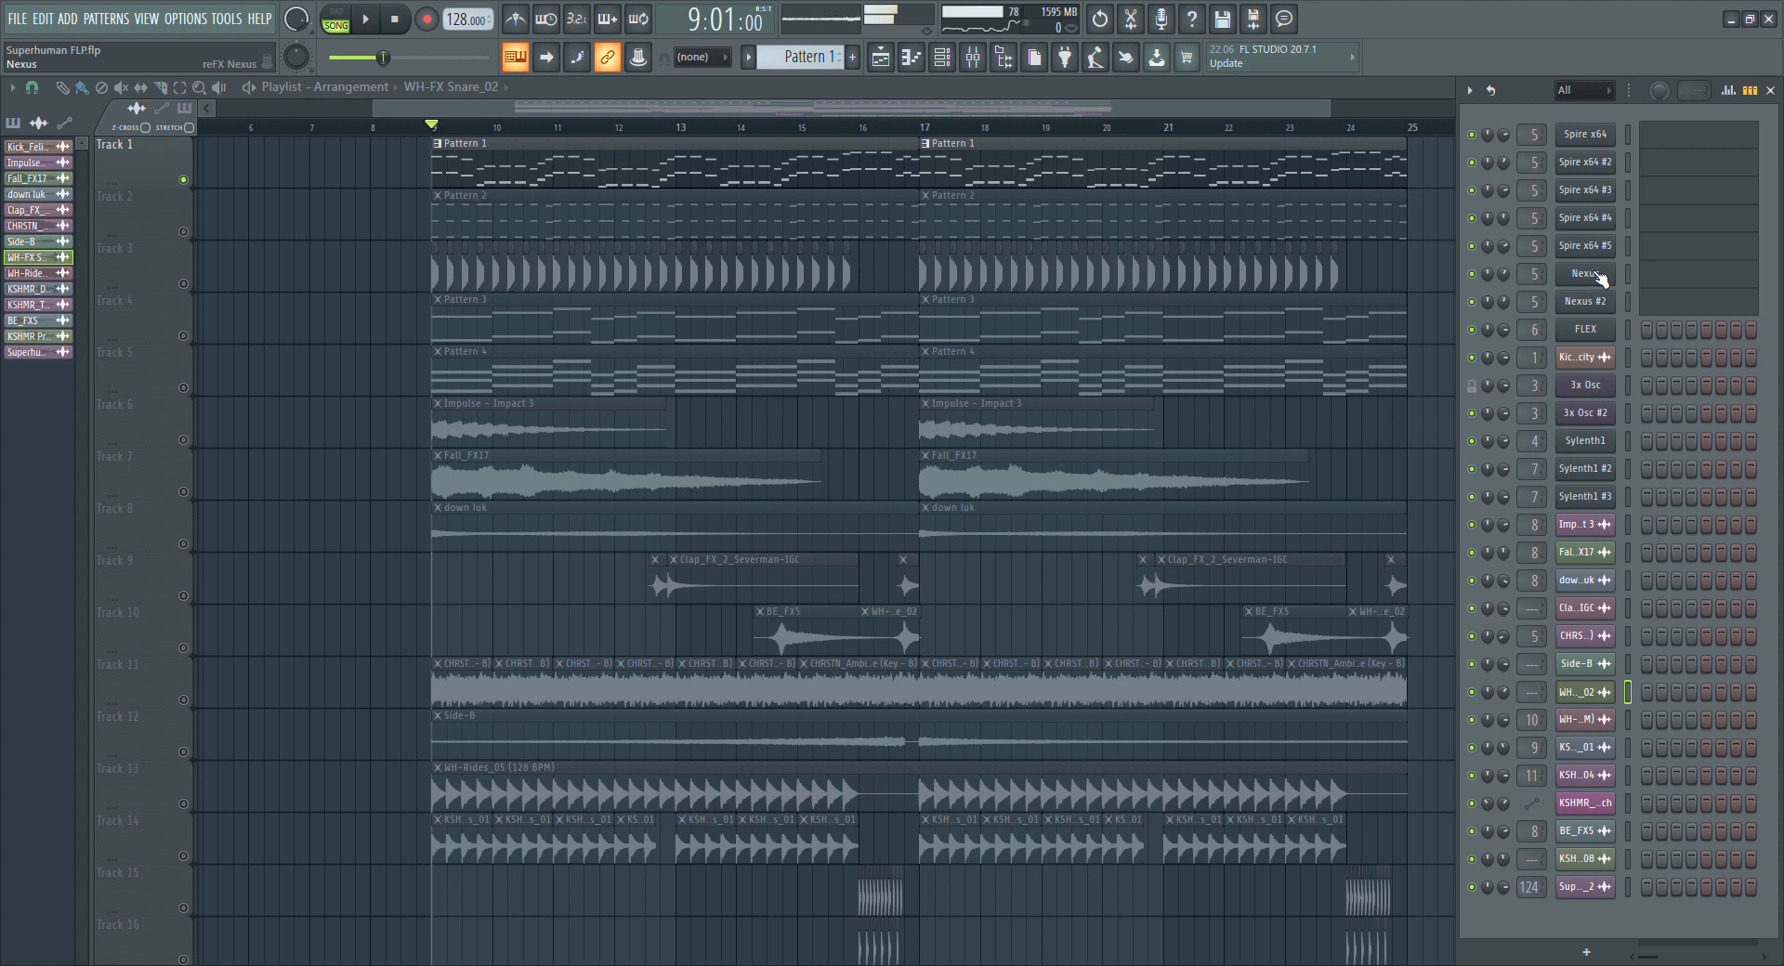
drag(1524, 89, 1213, 85)
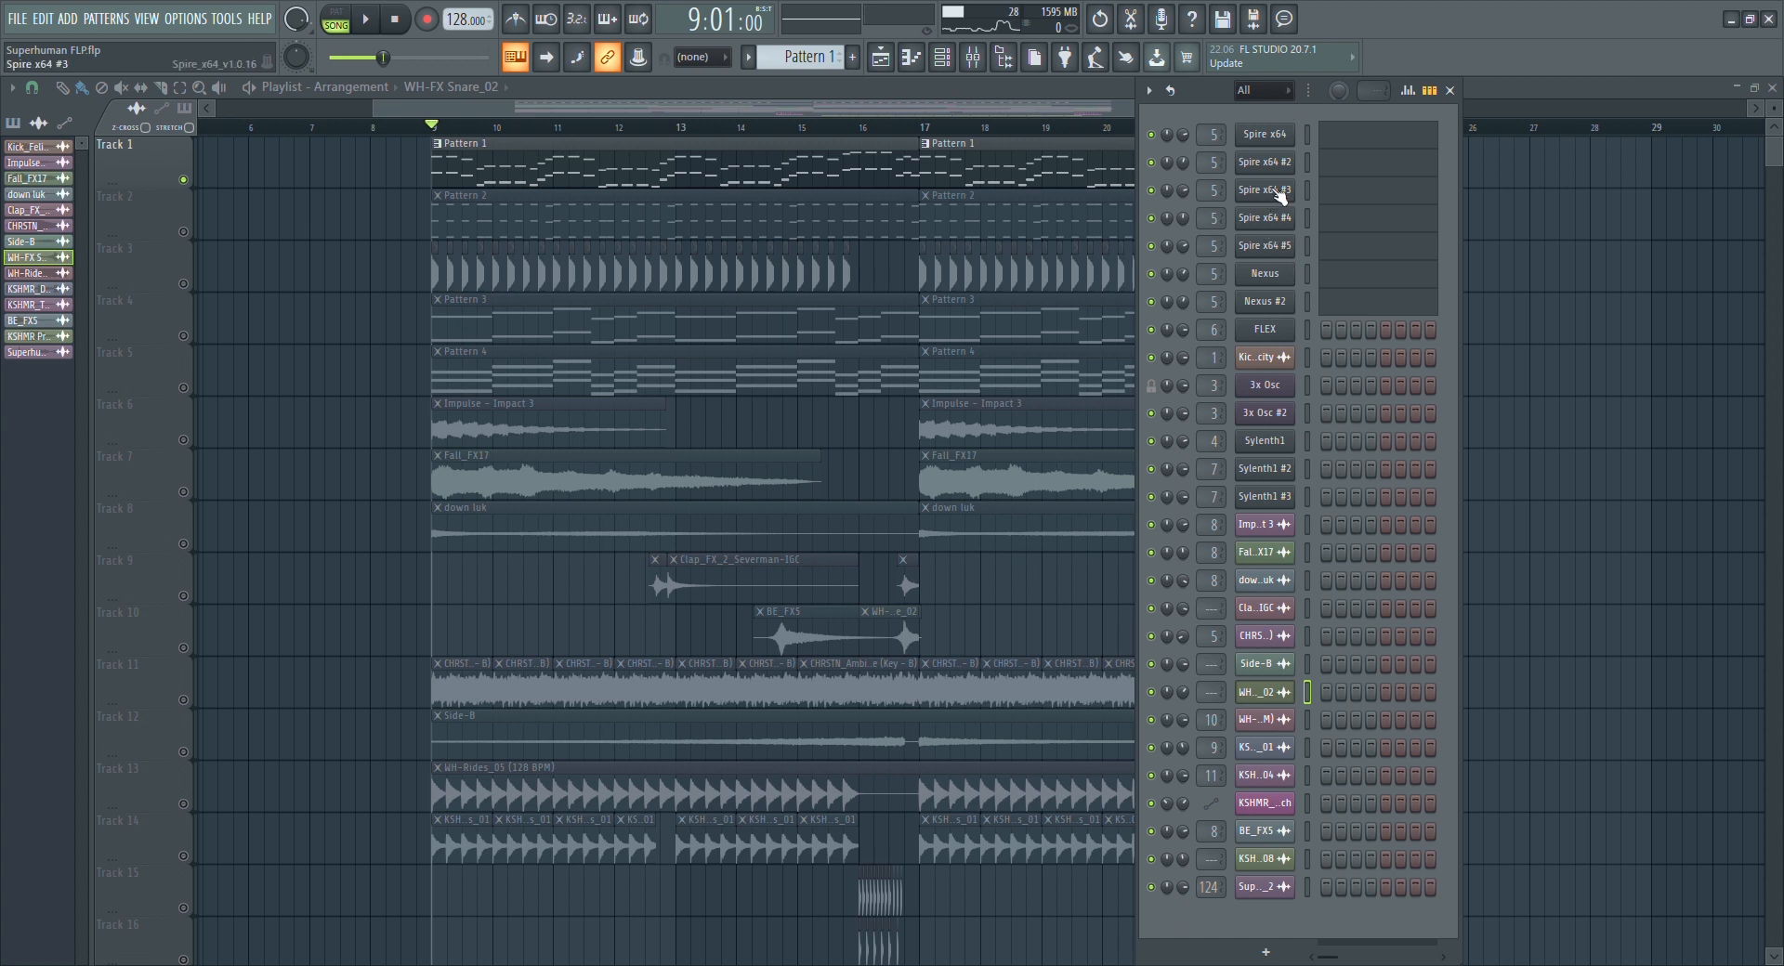
click(1280, 138)
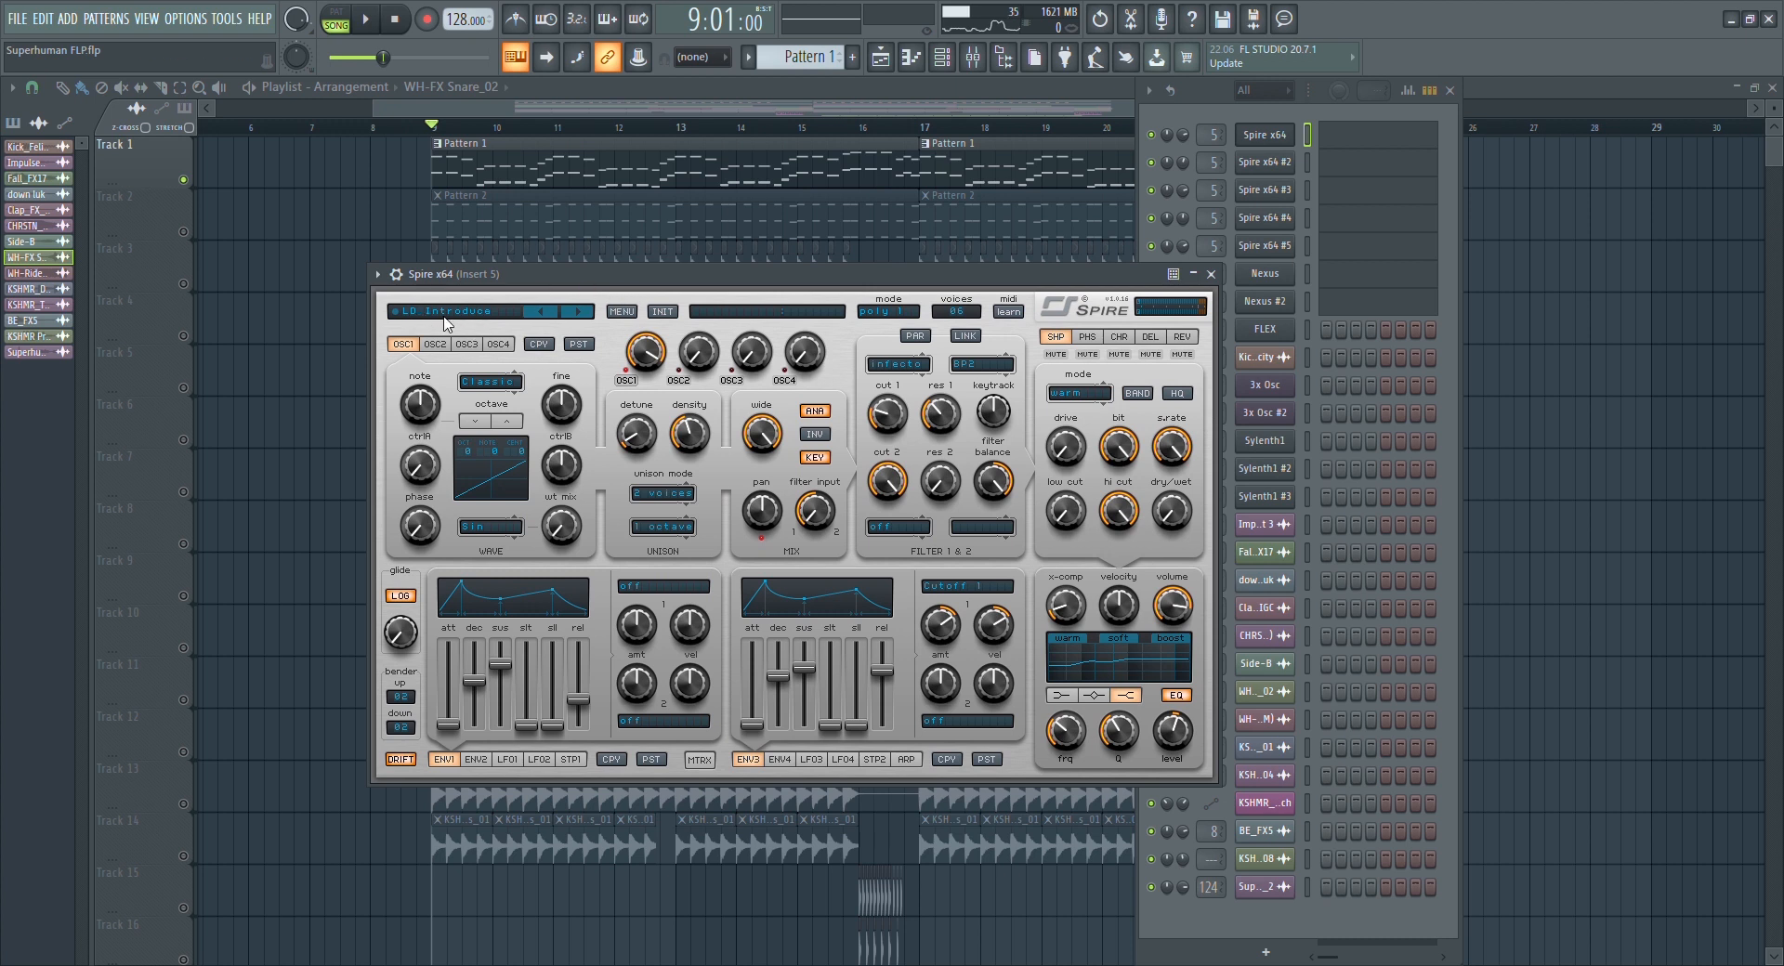
Examine the Spire x64 preset, followed by the Spire x64 #2 and Spire x64 #3 instruments
drag(513, 280, 480, 285)
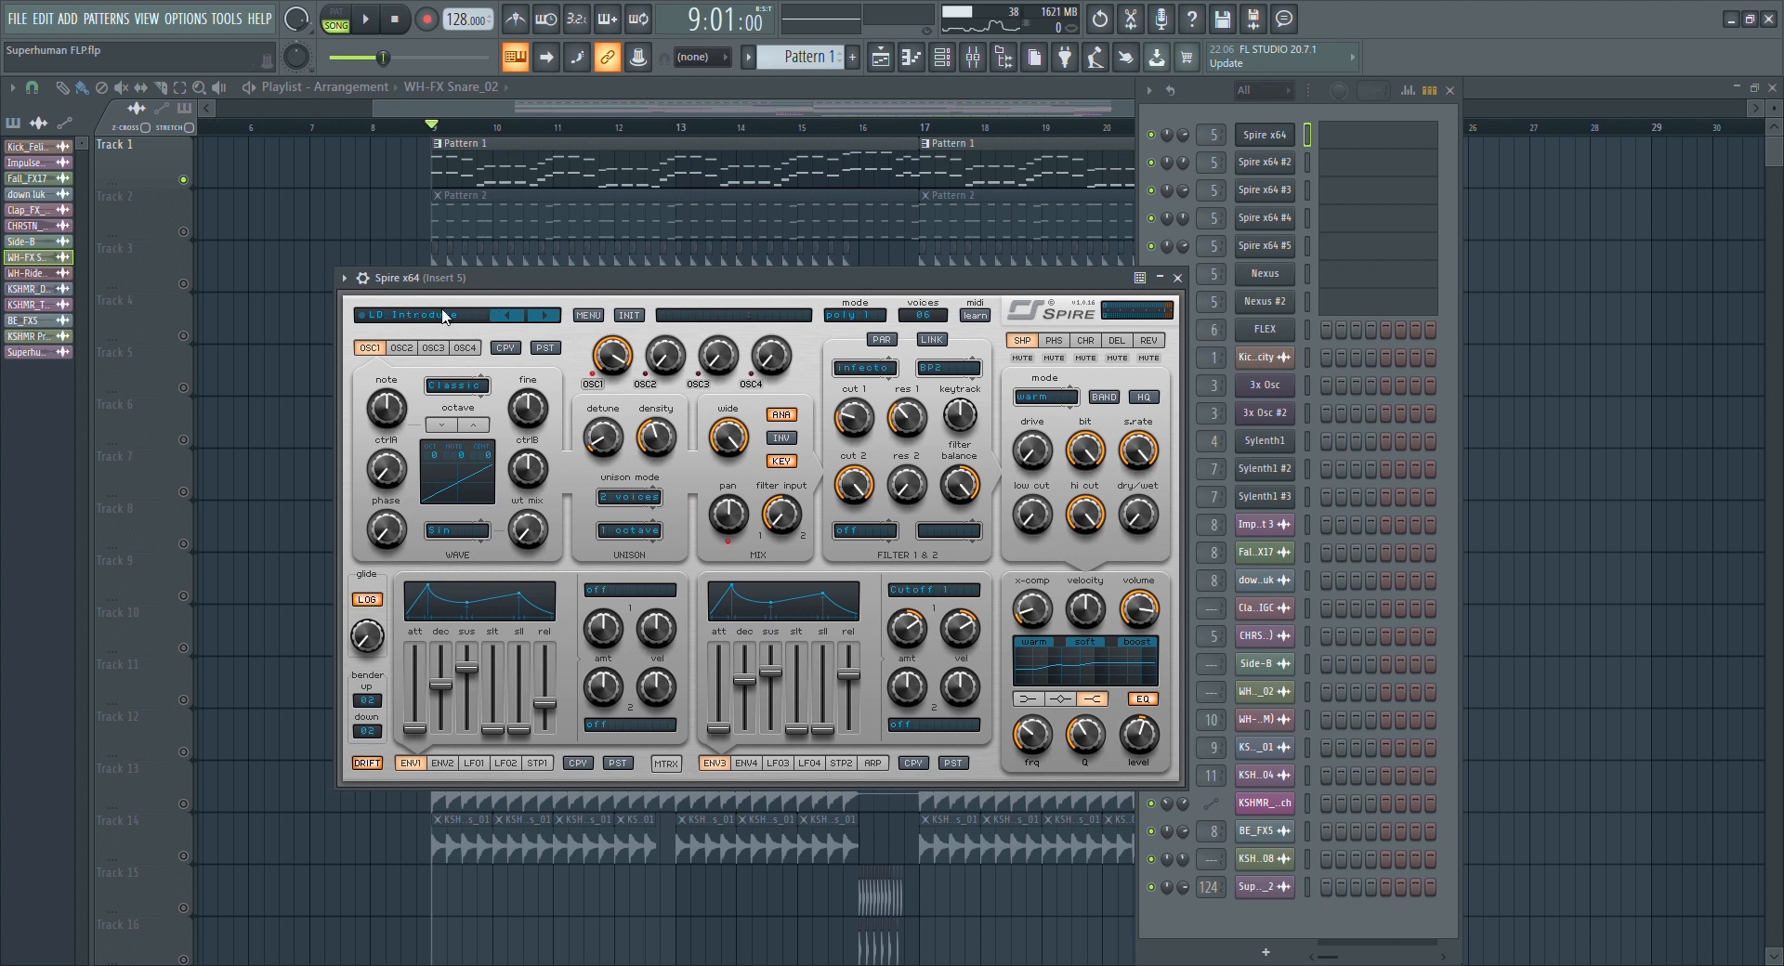
click(1264, 135)
click(1265, 162)
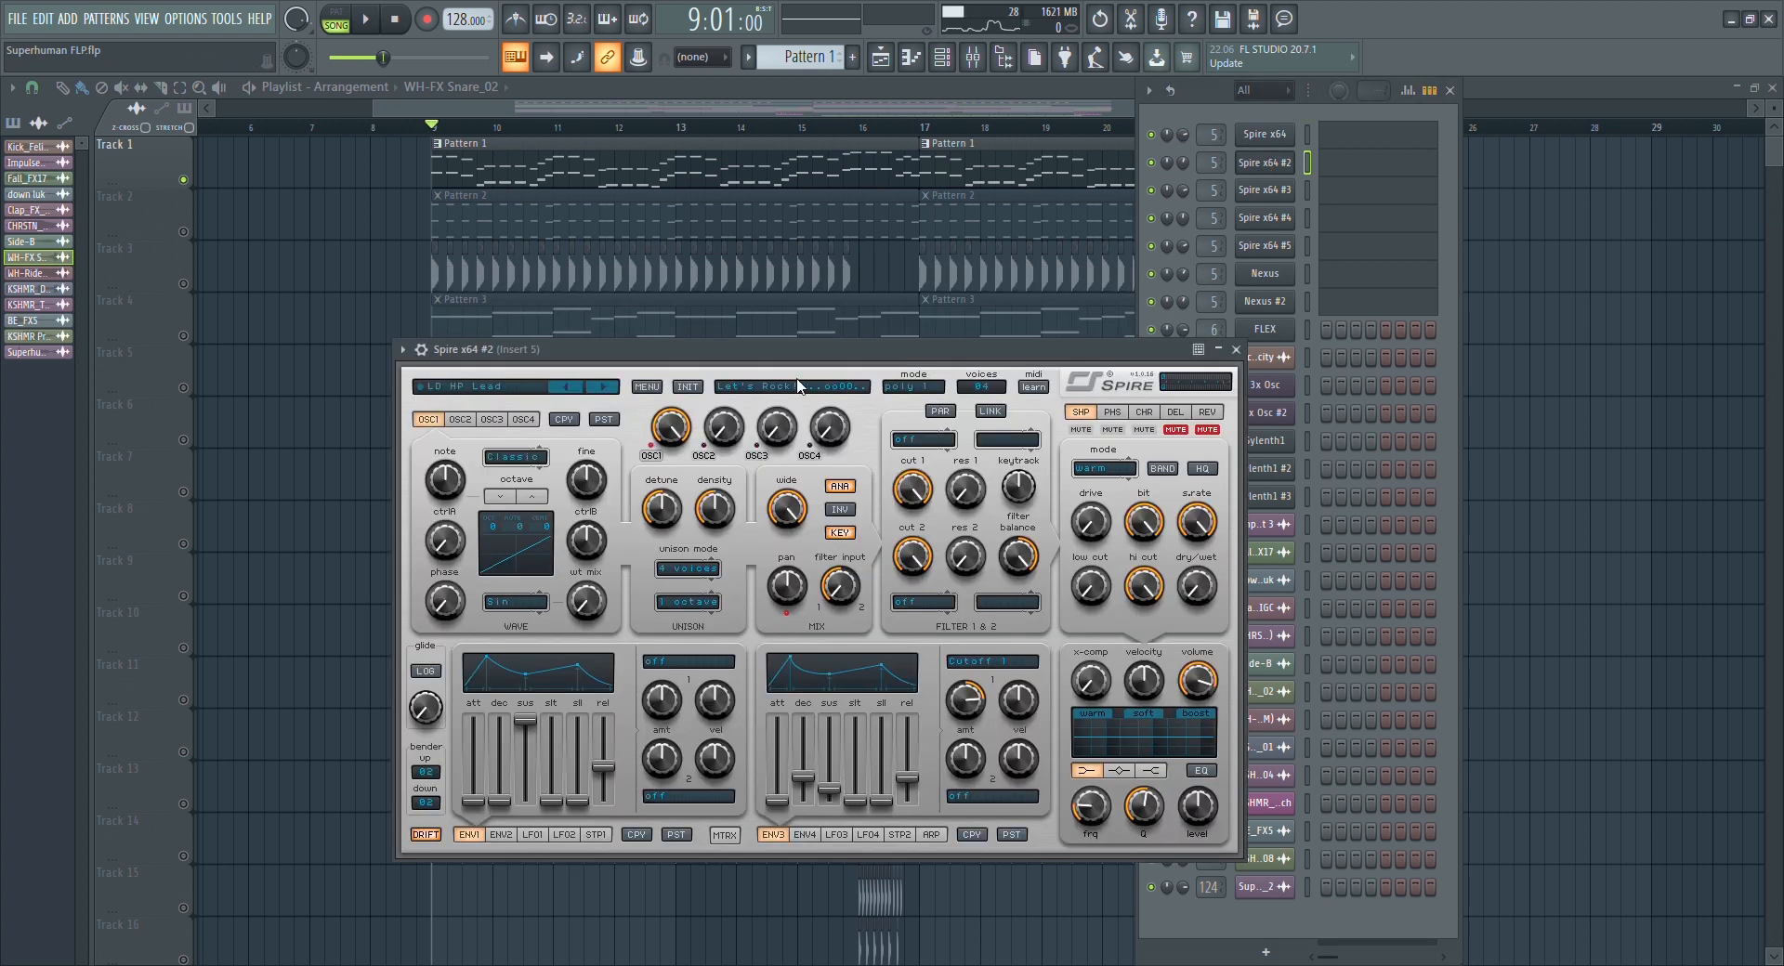
click(1264, 163)
click(1265, 191)
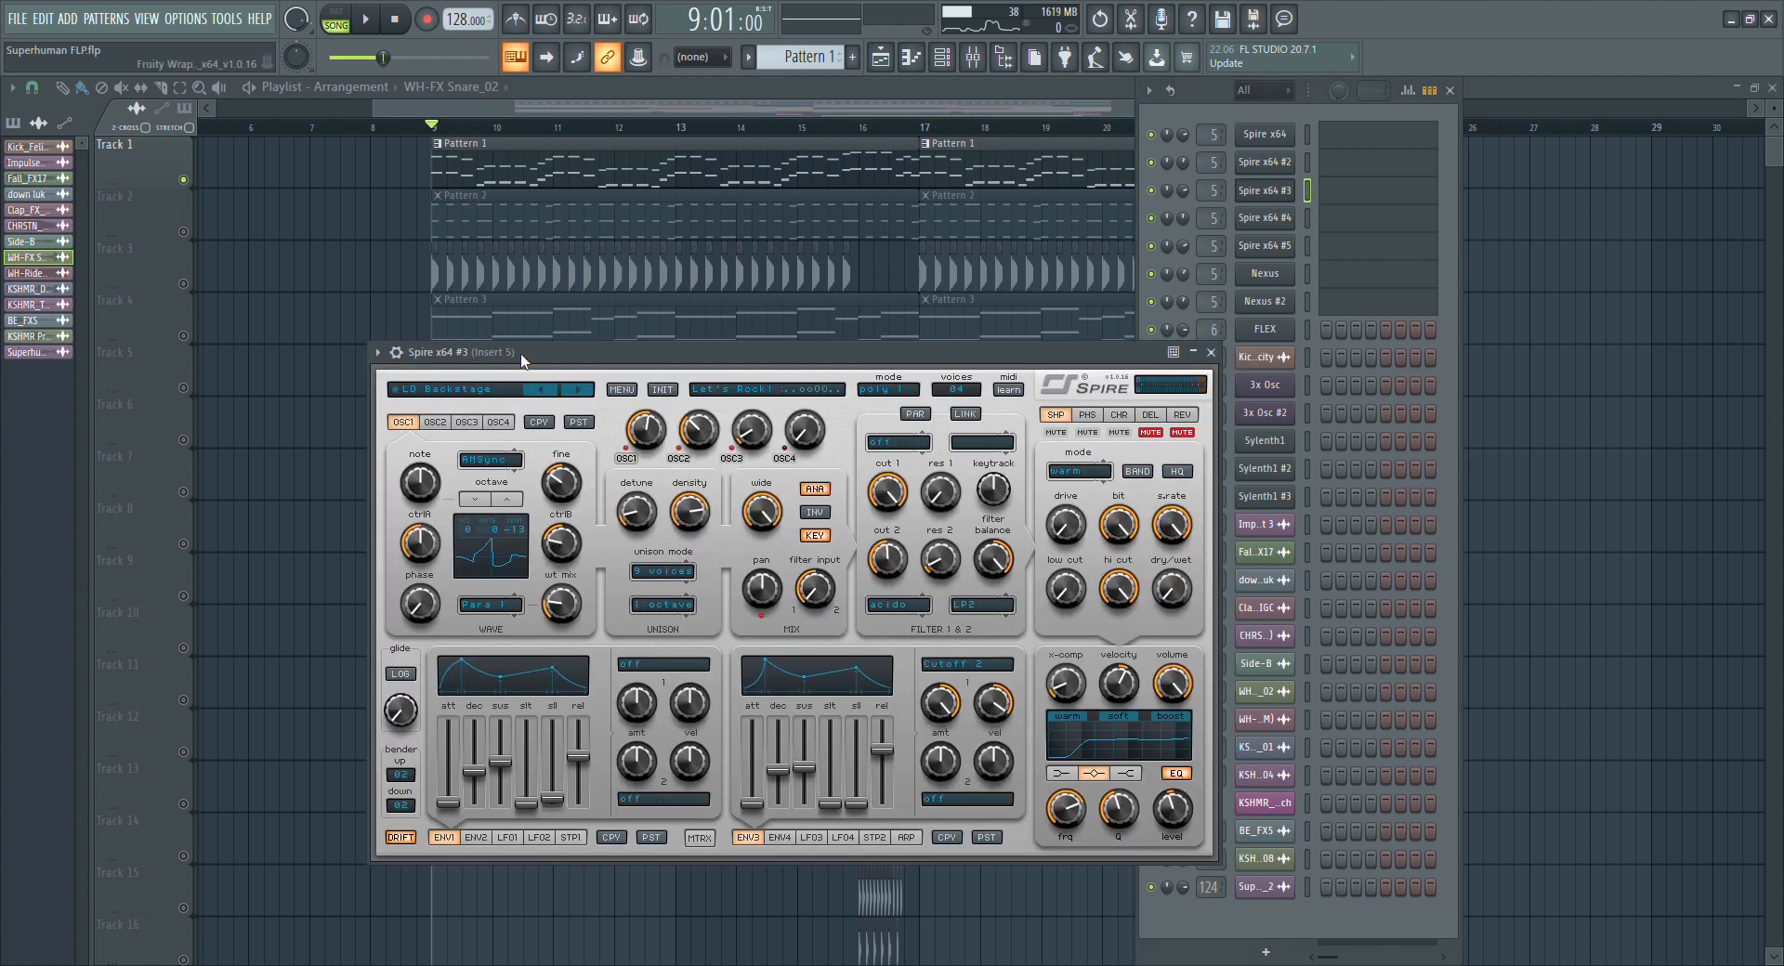
click(1264, 191)
Open the Spire x64 #4 and Spire x64 #5 instruments to examine their presets, closing each one
click(1264, 218)
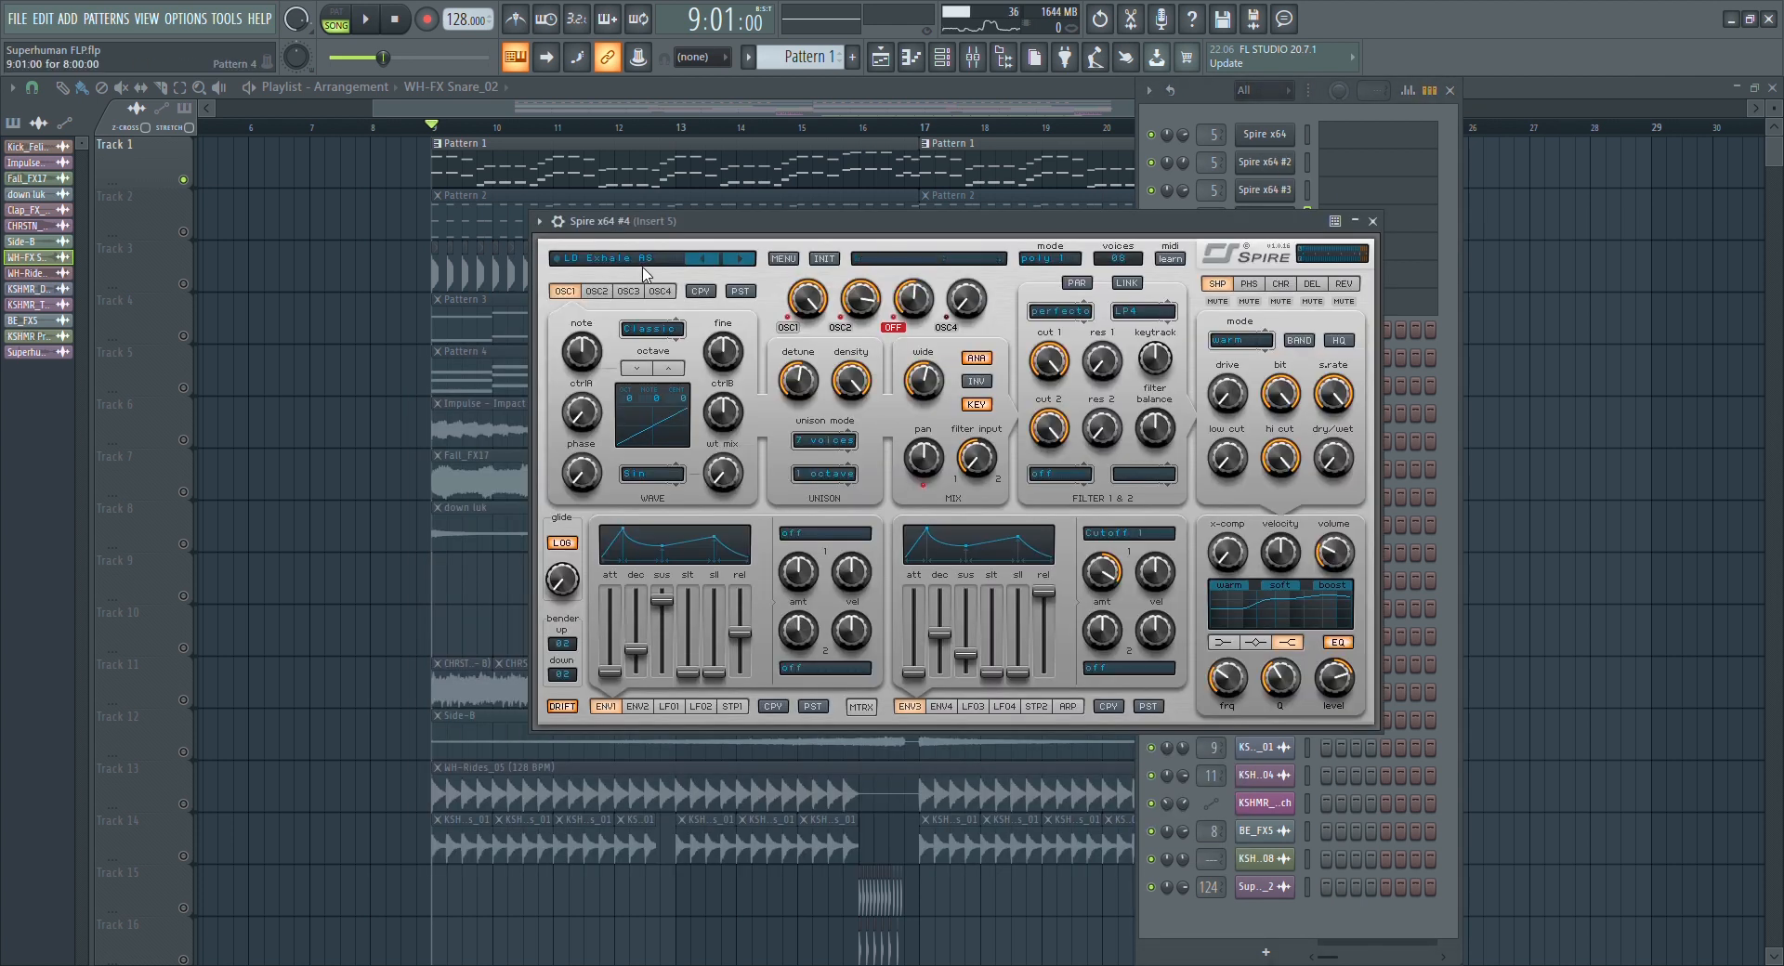
drag(1245, 221, 1238, 295)
click(1258, 224)
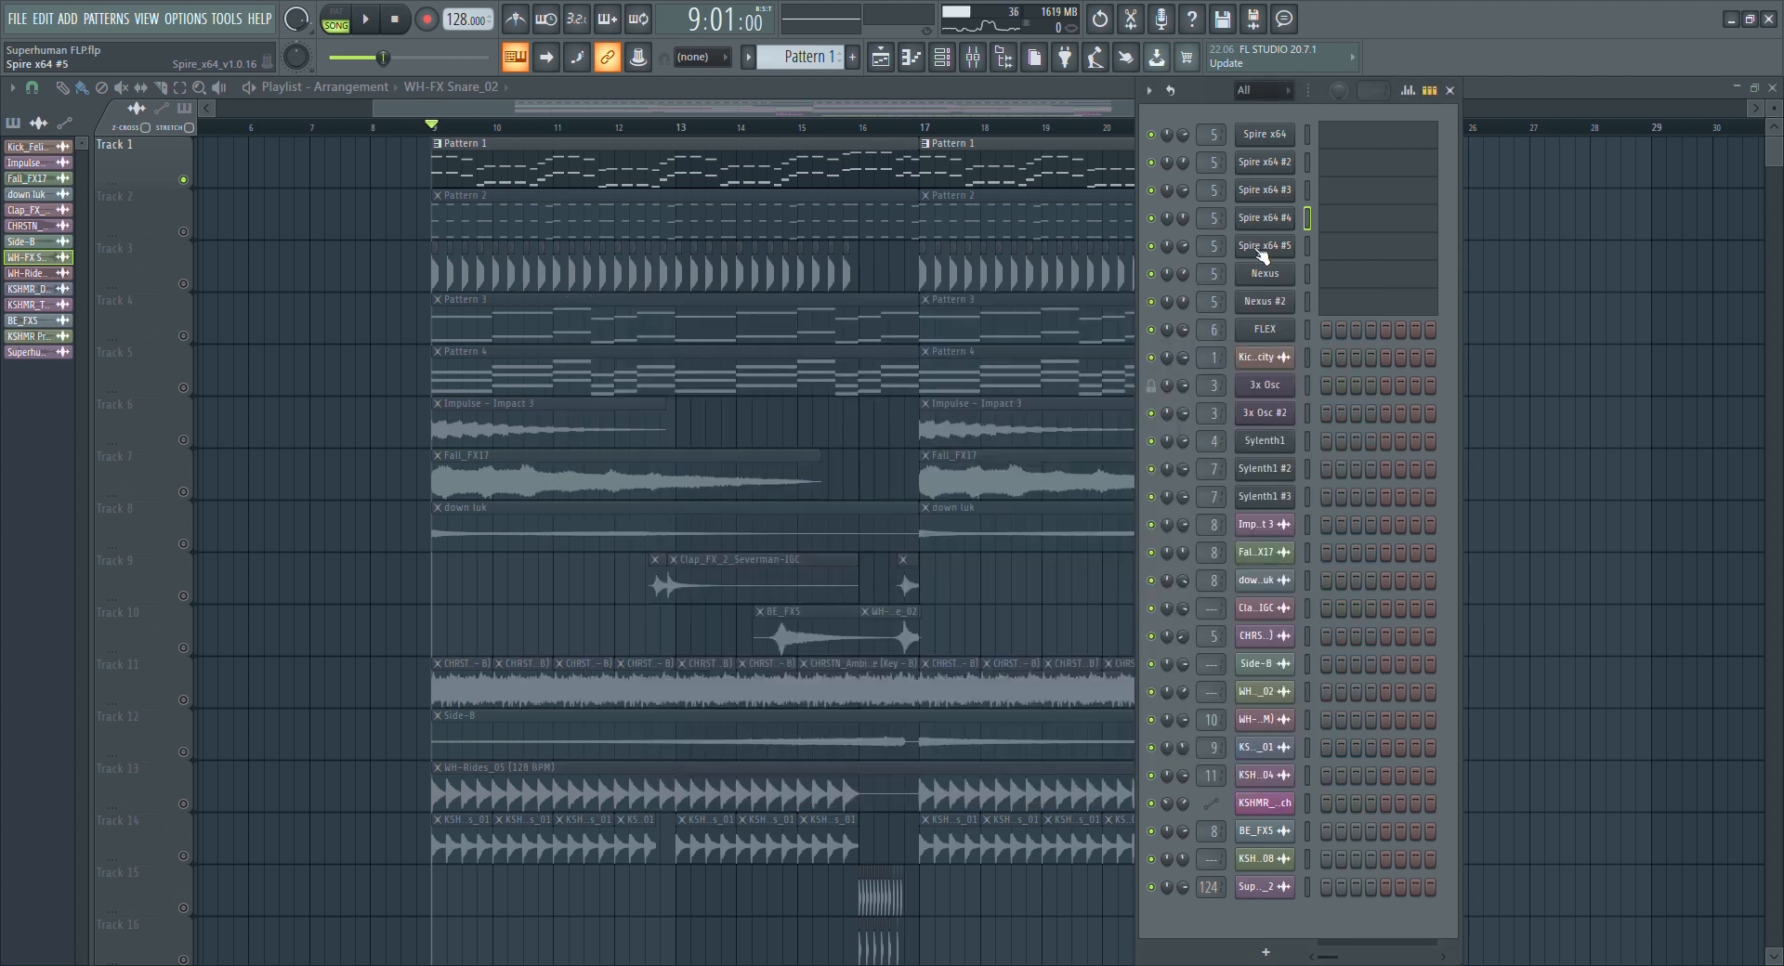
click(1261, 247)
click(1265, 246)
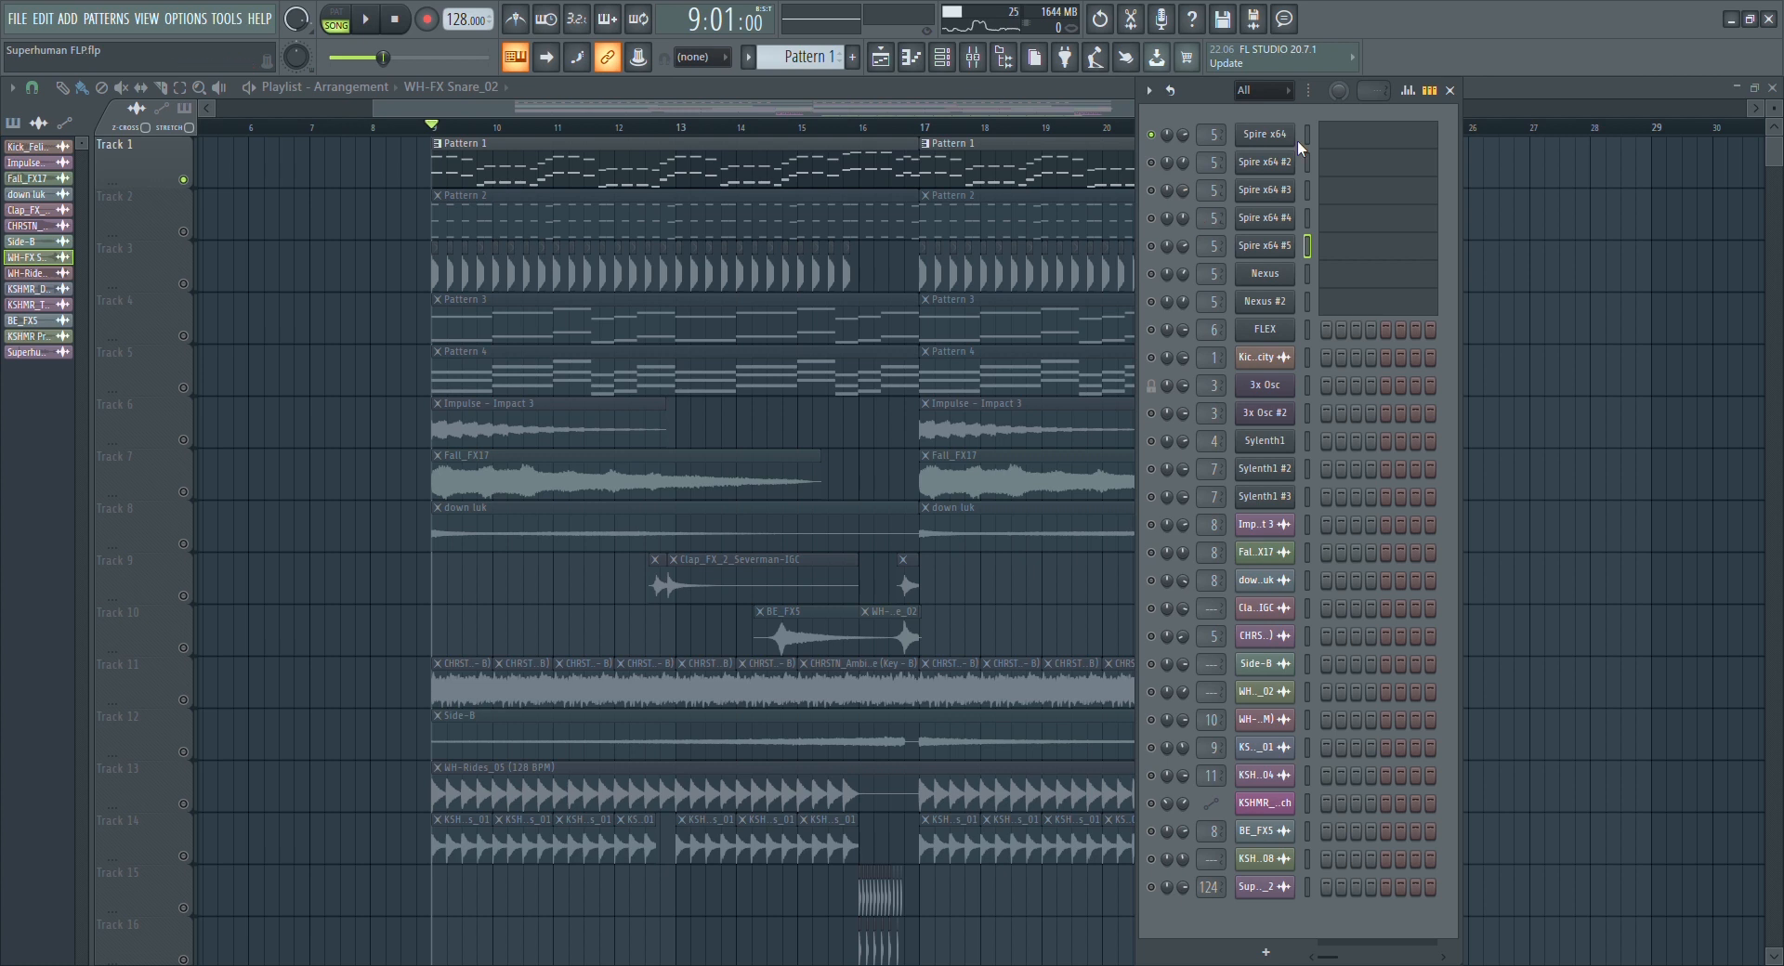
Play the melody from bar 9 with only Spire x64 active, progressively unmuting the other Spire and Nexus layers, and stop playback
key(space)
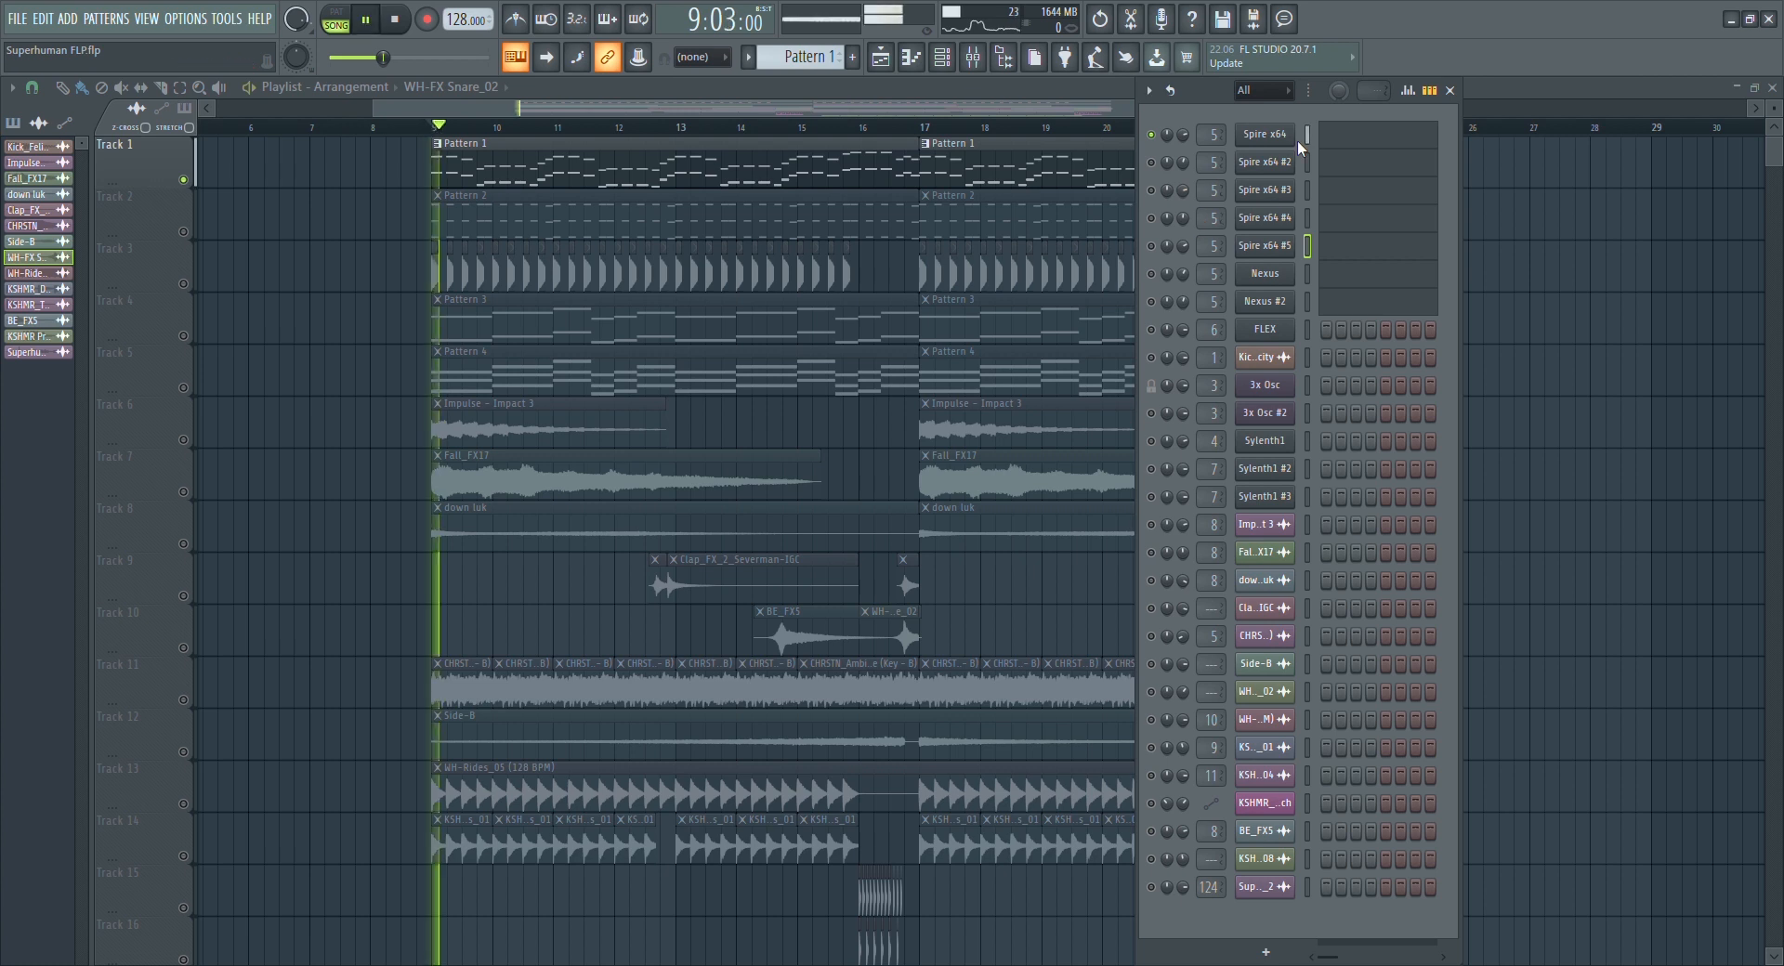
click(1152, 219)
click(1152, 193)
click(1151, 163)
click(1151, 135)
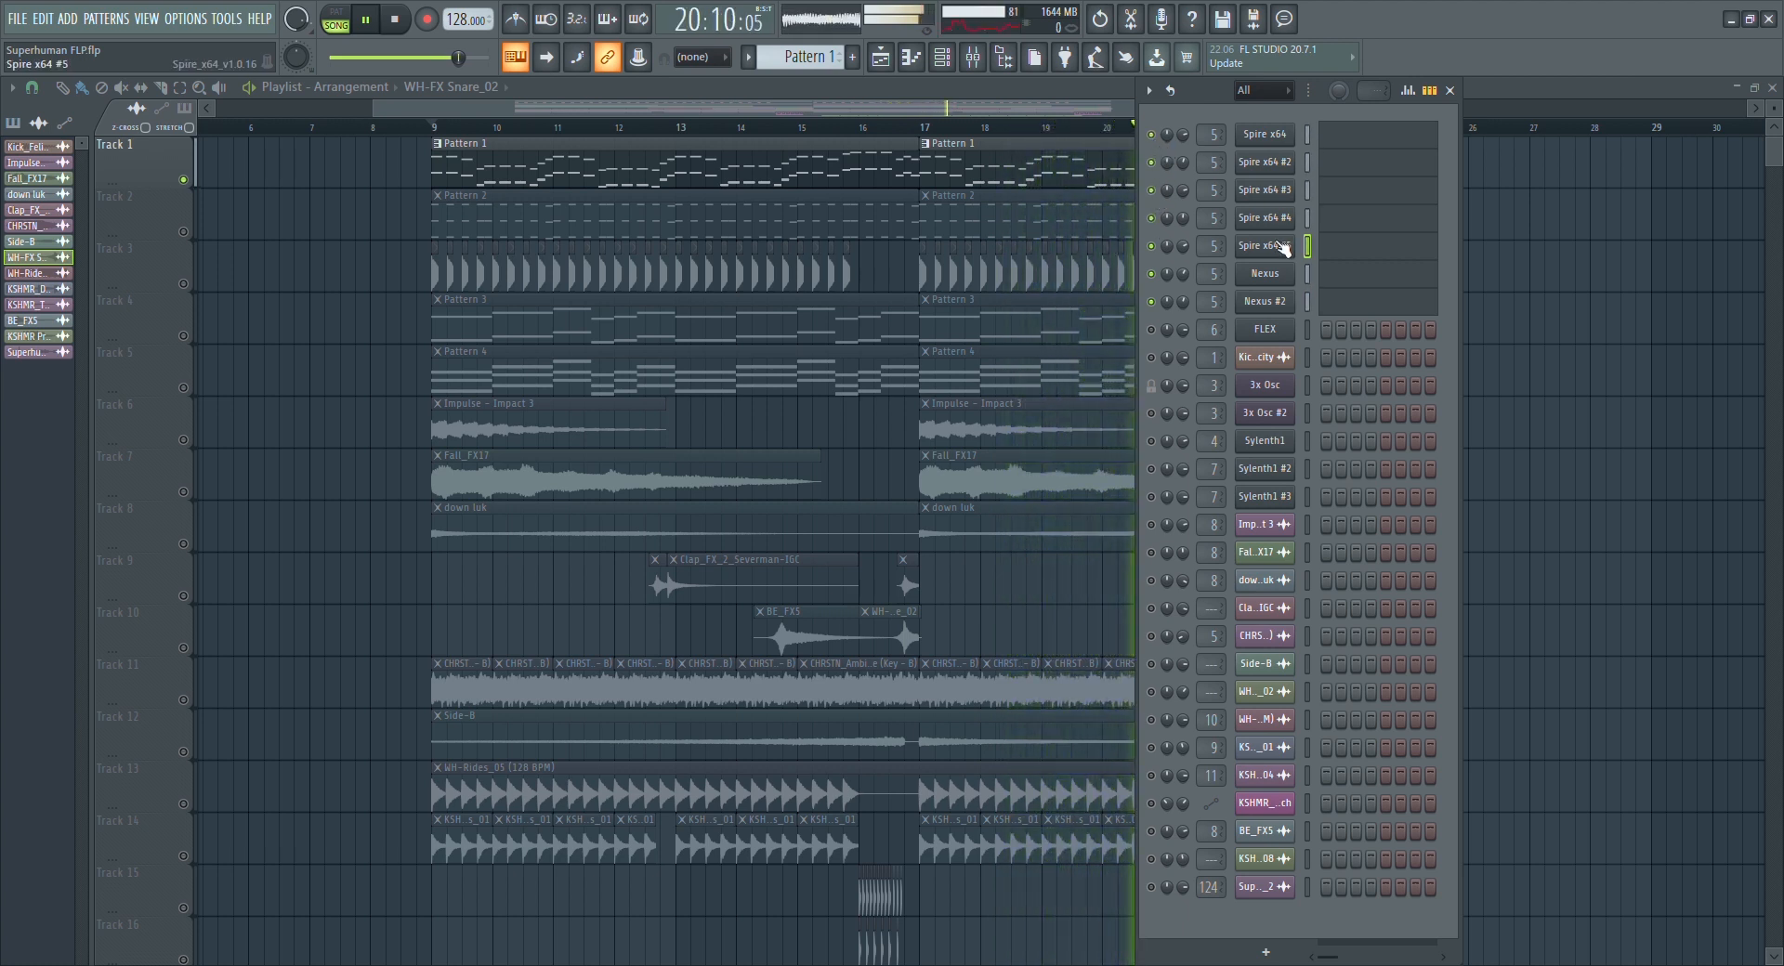
key(space)
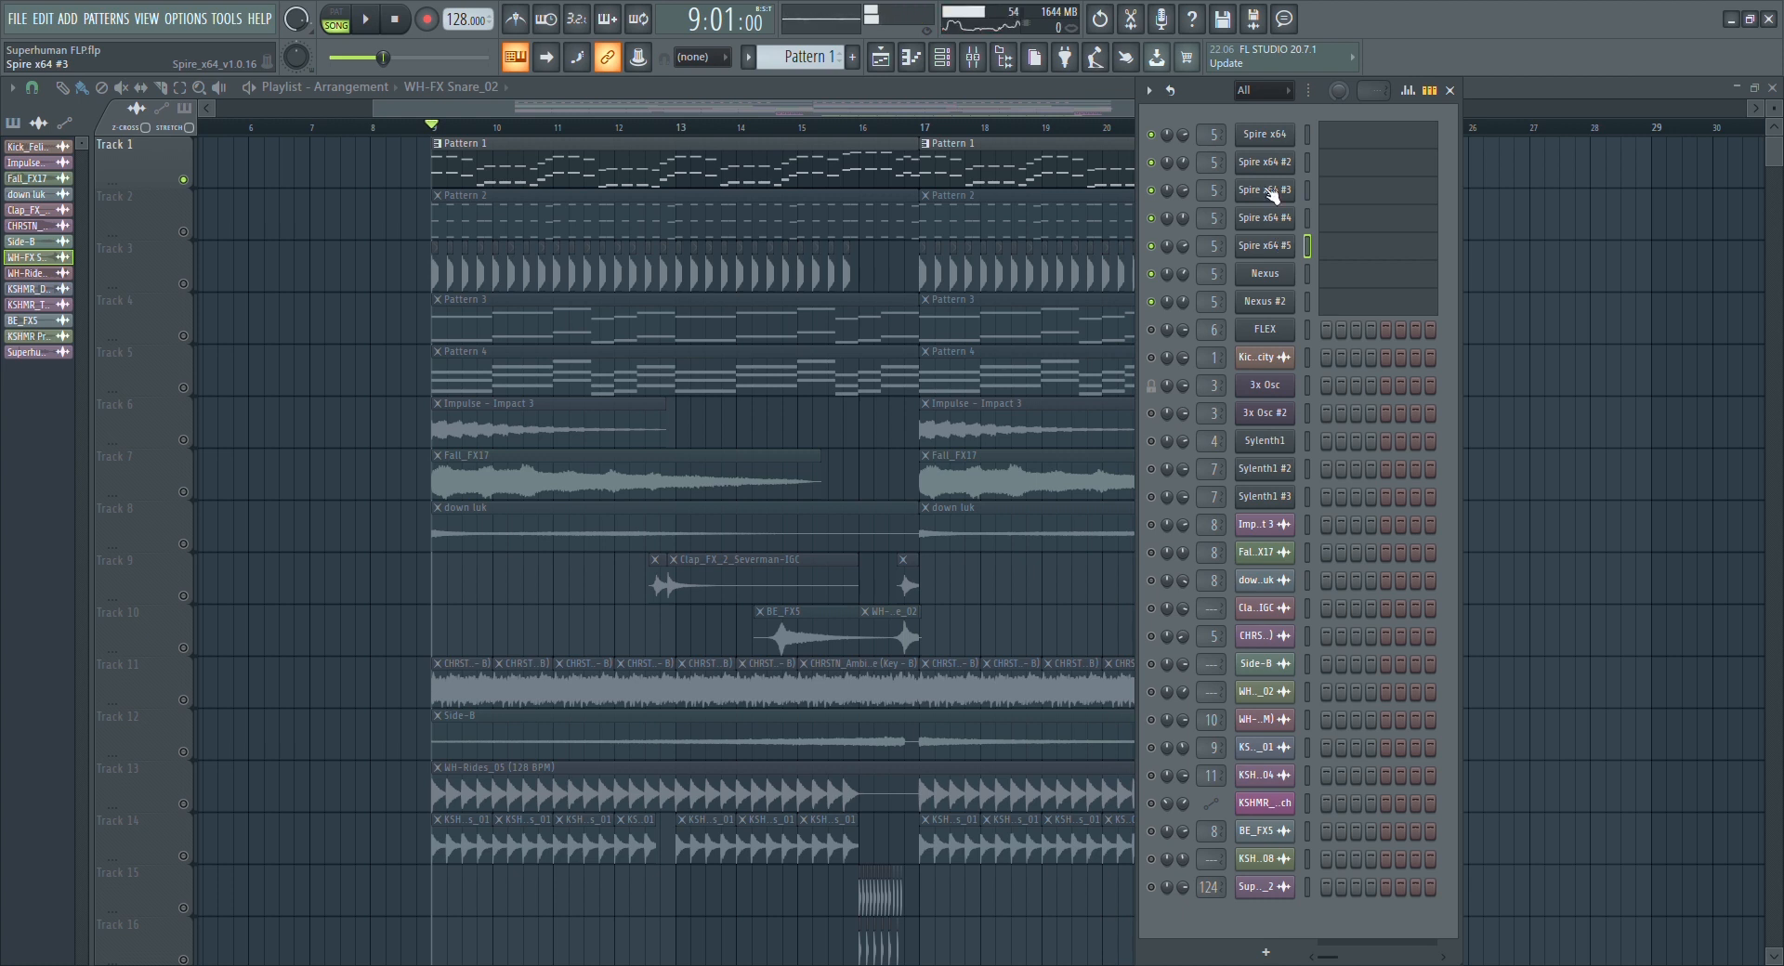
Open the mixer on Insert 5 and examine the curves of its two Fruity parametric EQ 2 effects
click(973, 56)
scroll(146, 175, up, 4)
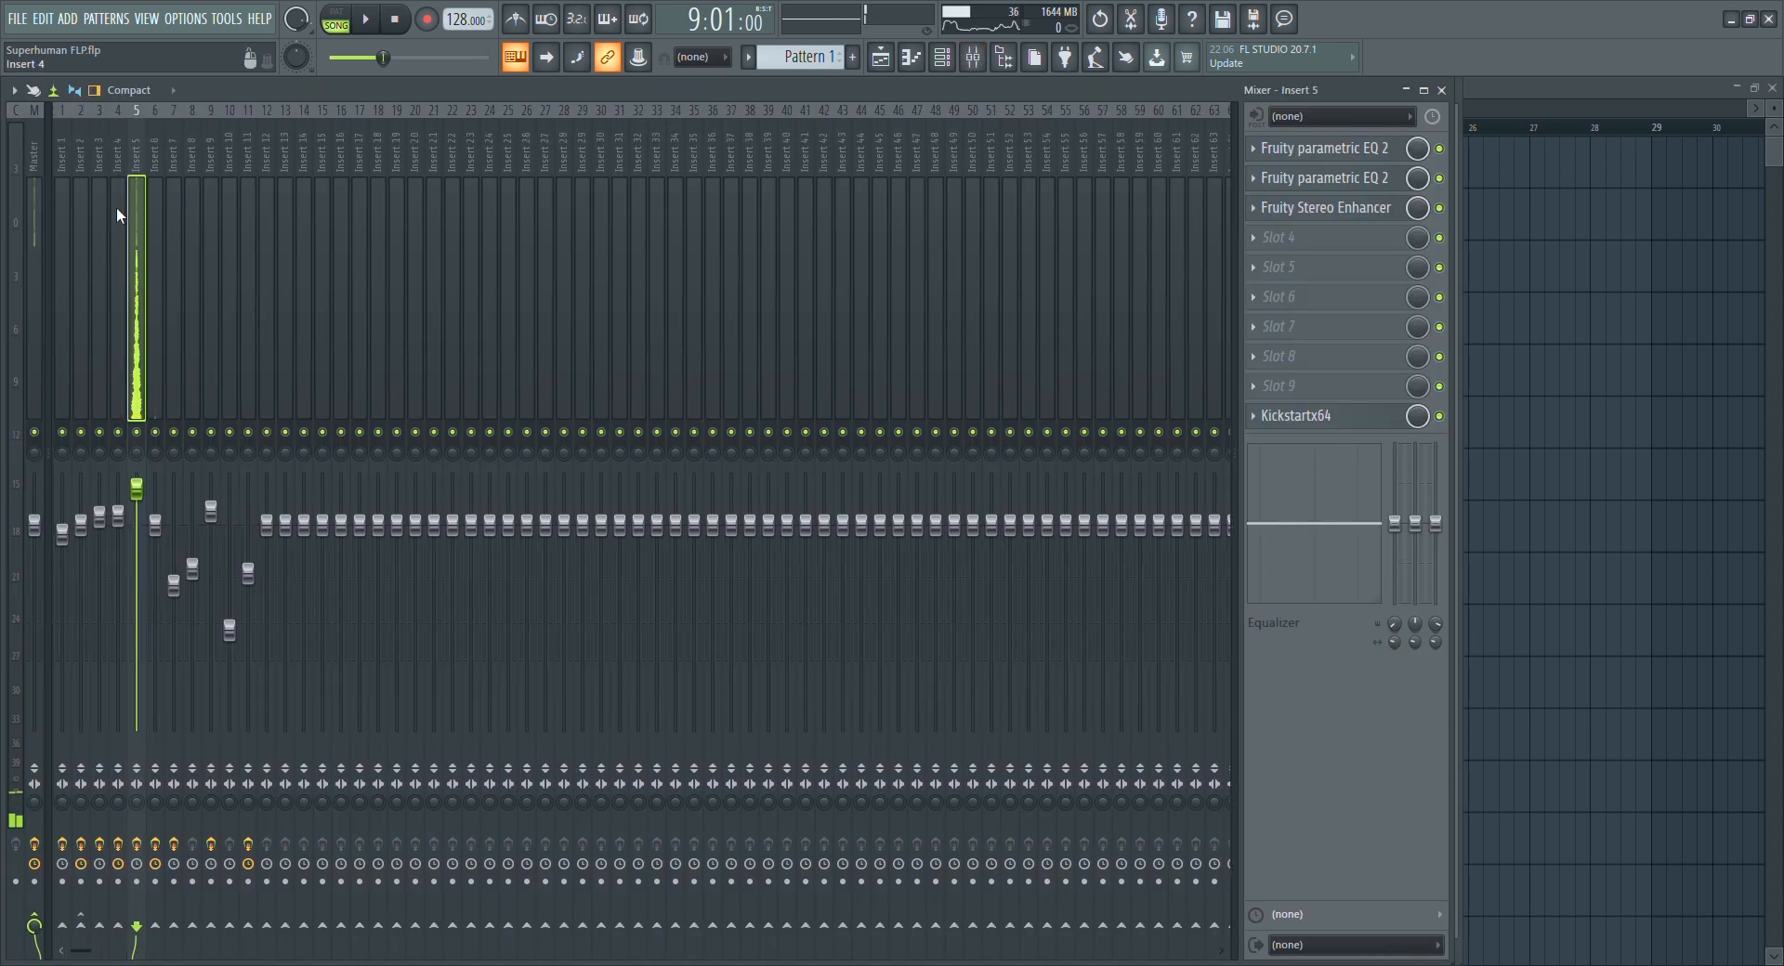
click(1337, 148)
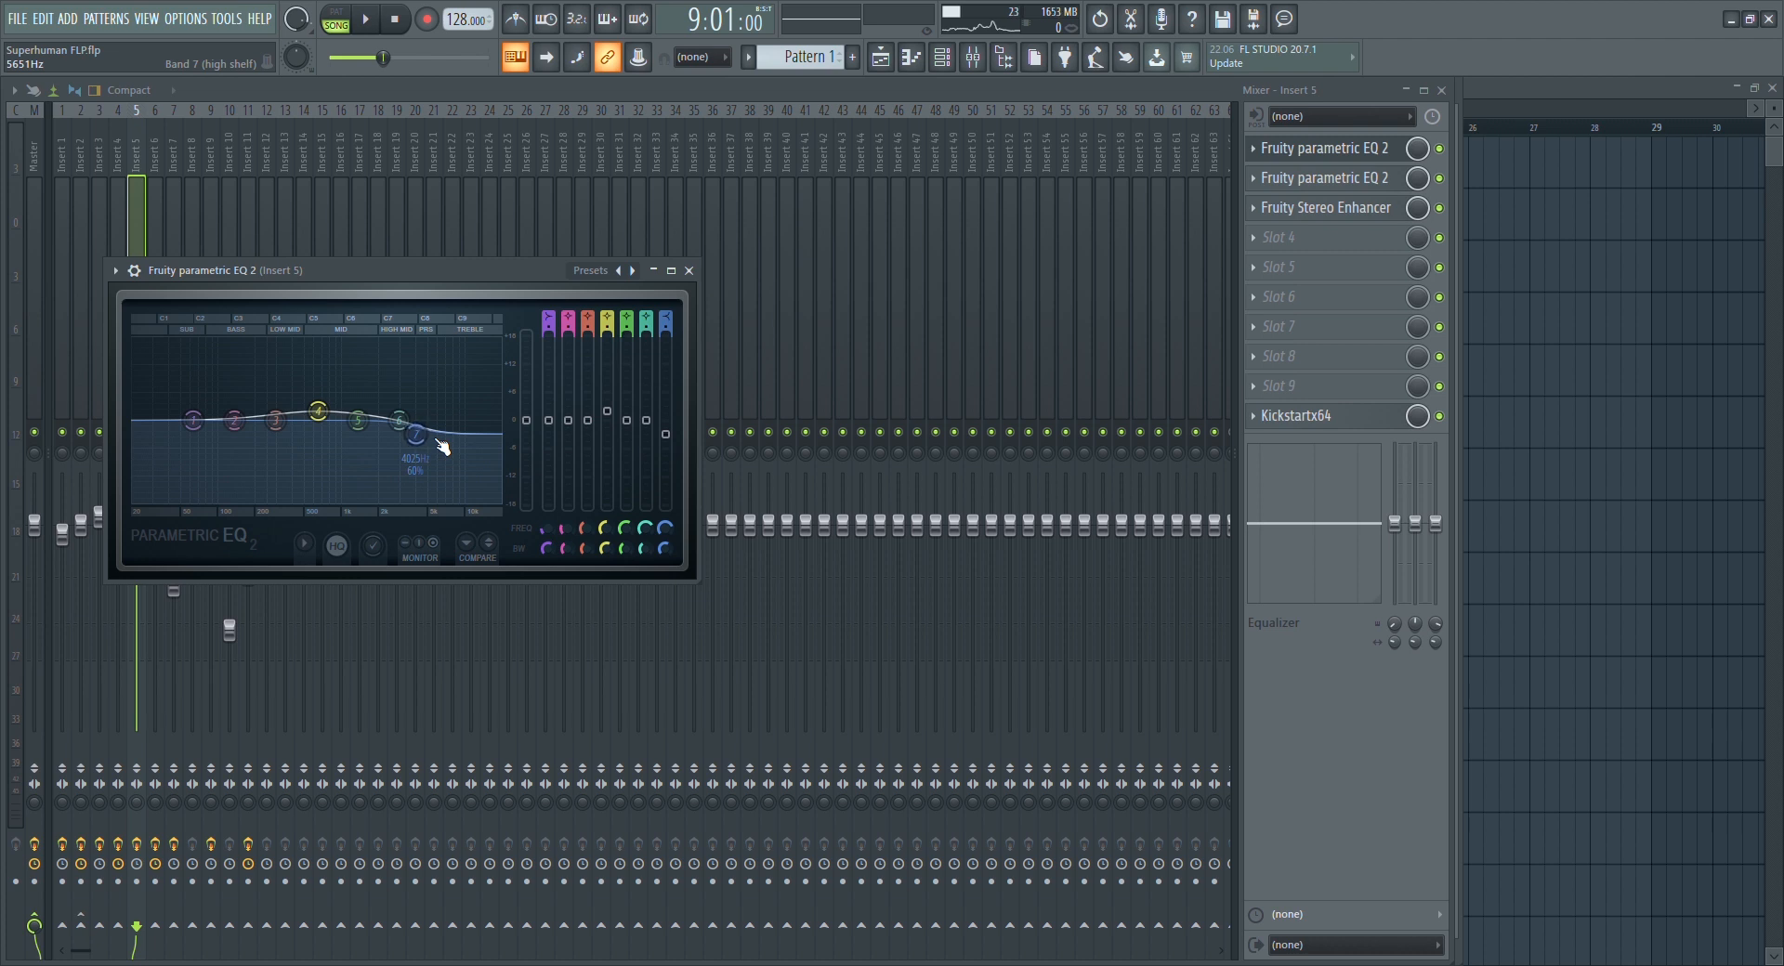
click(1361, 158)
click(1353, 180)
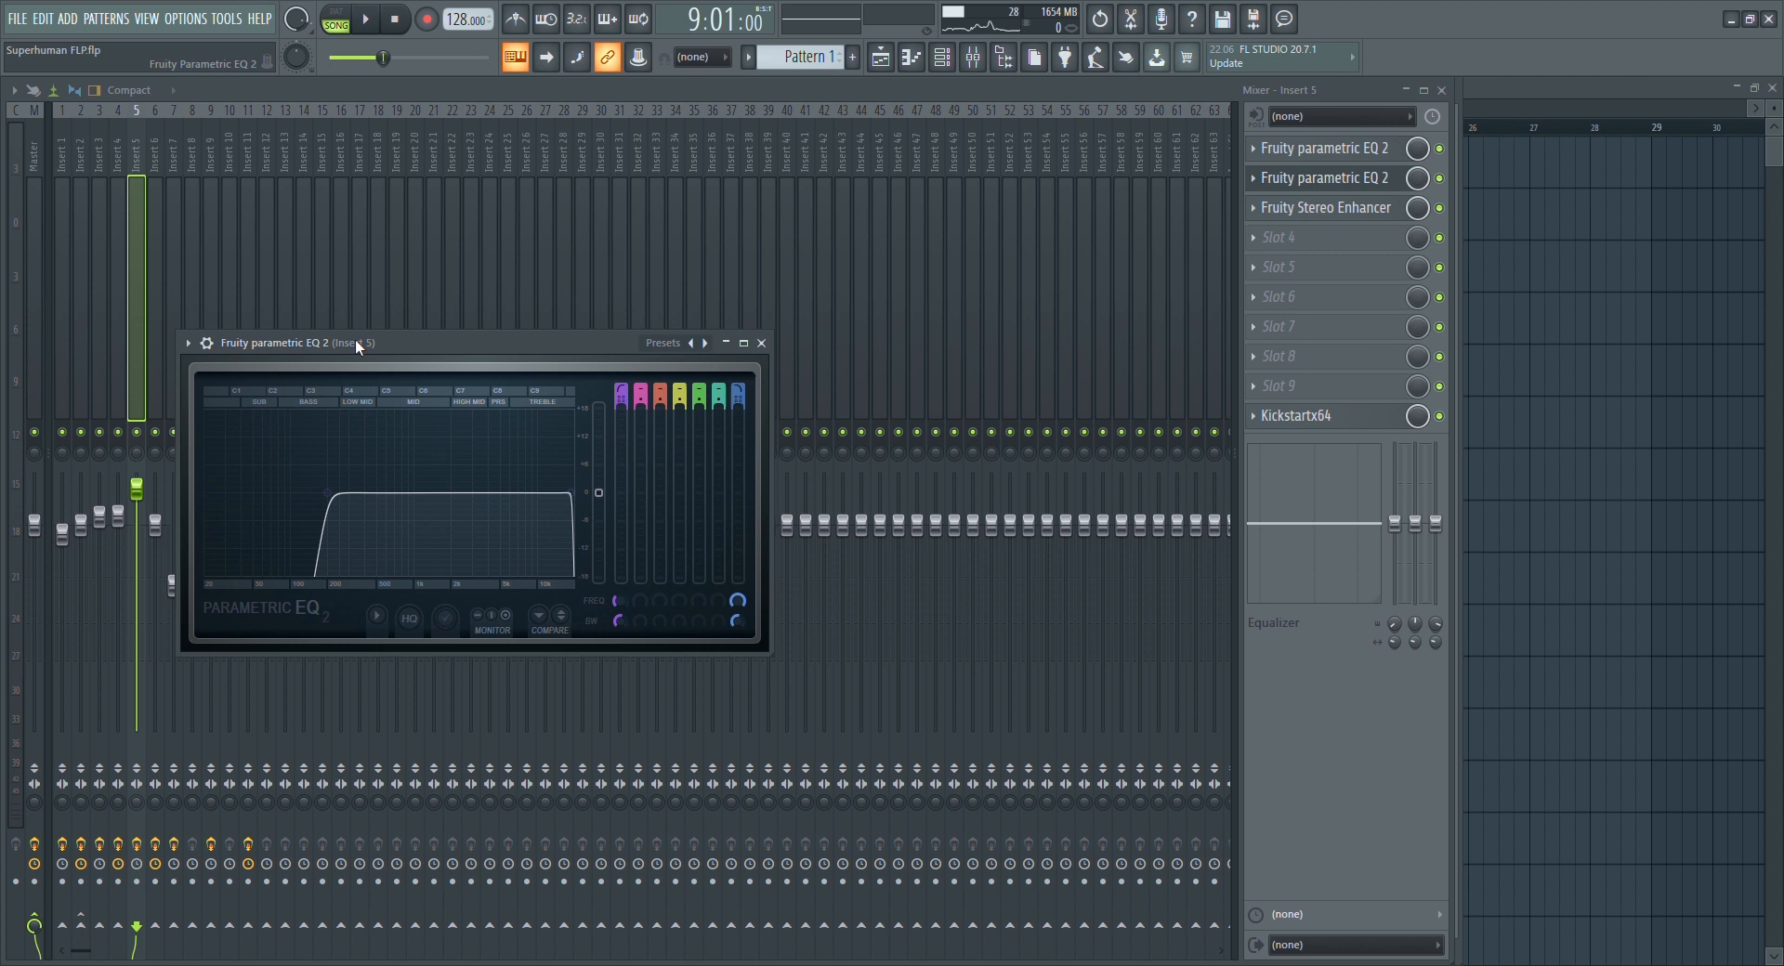
drag(357, 344, 407, 333)
click(1366, 178)
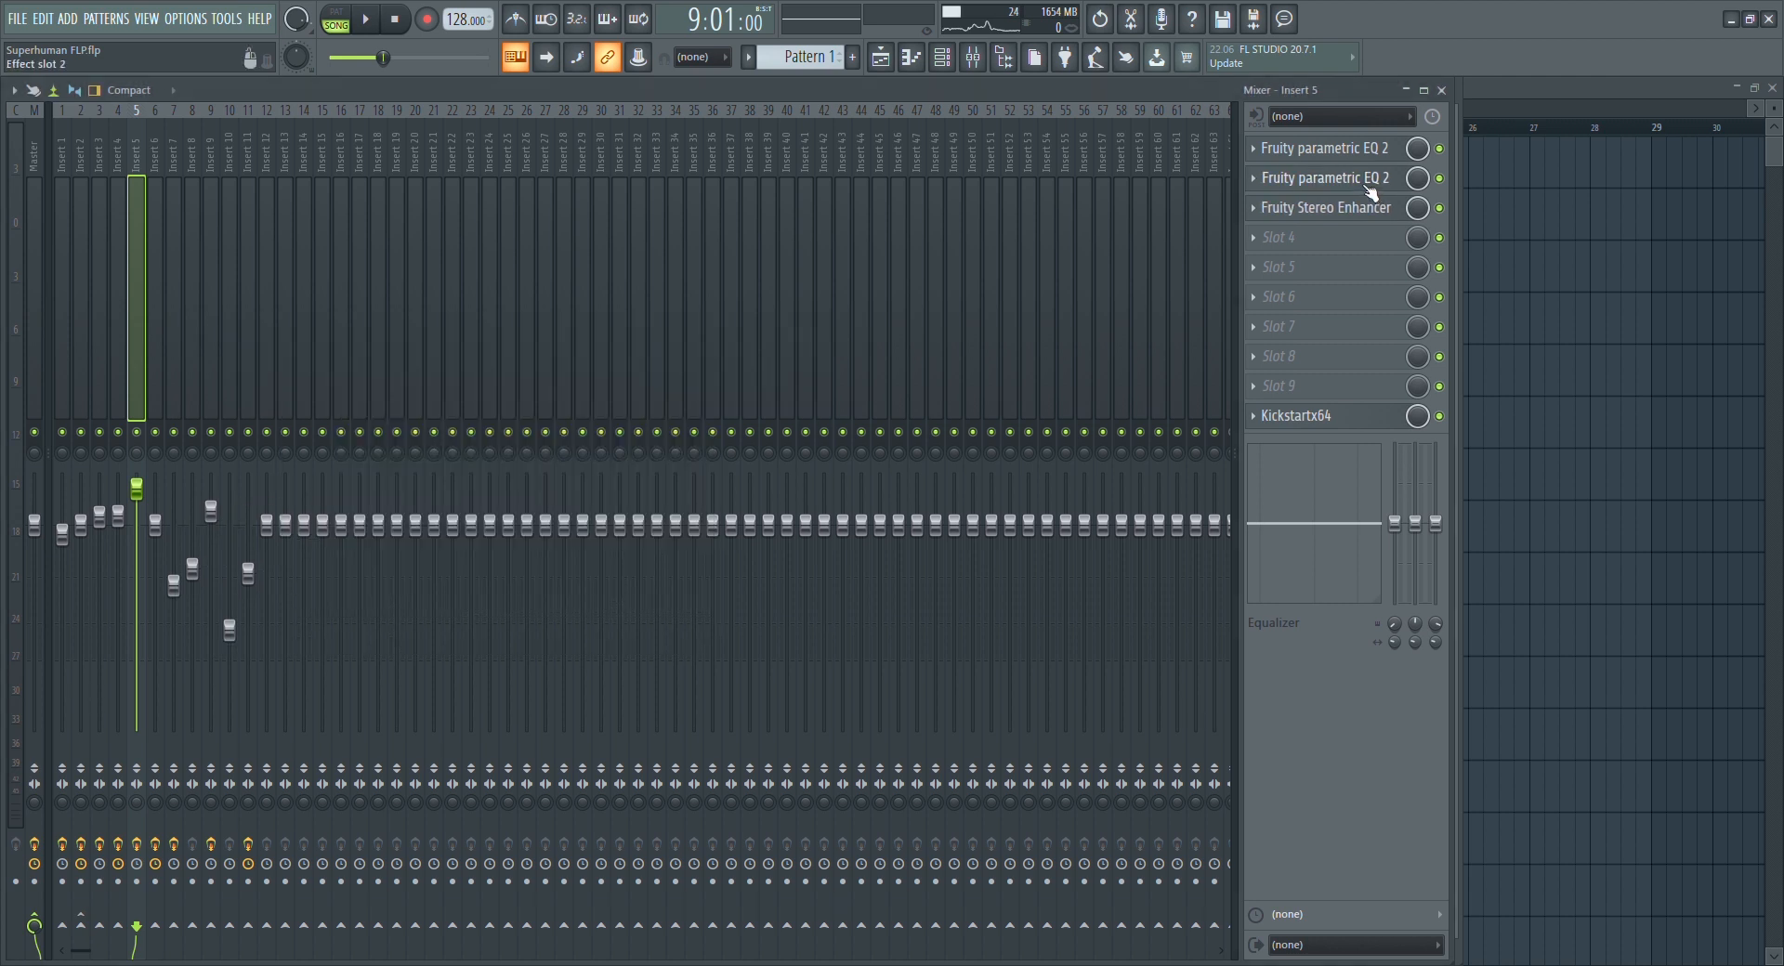
Examine the Fruity Stereo Enhancer and Kickstartx64 settings on Insert 5
click(1357, 207)
drag(293, 319, 311, 317)
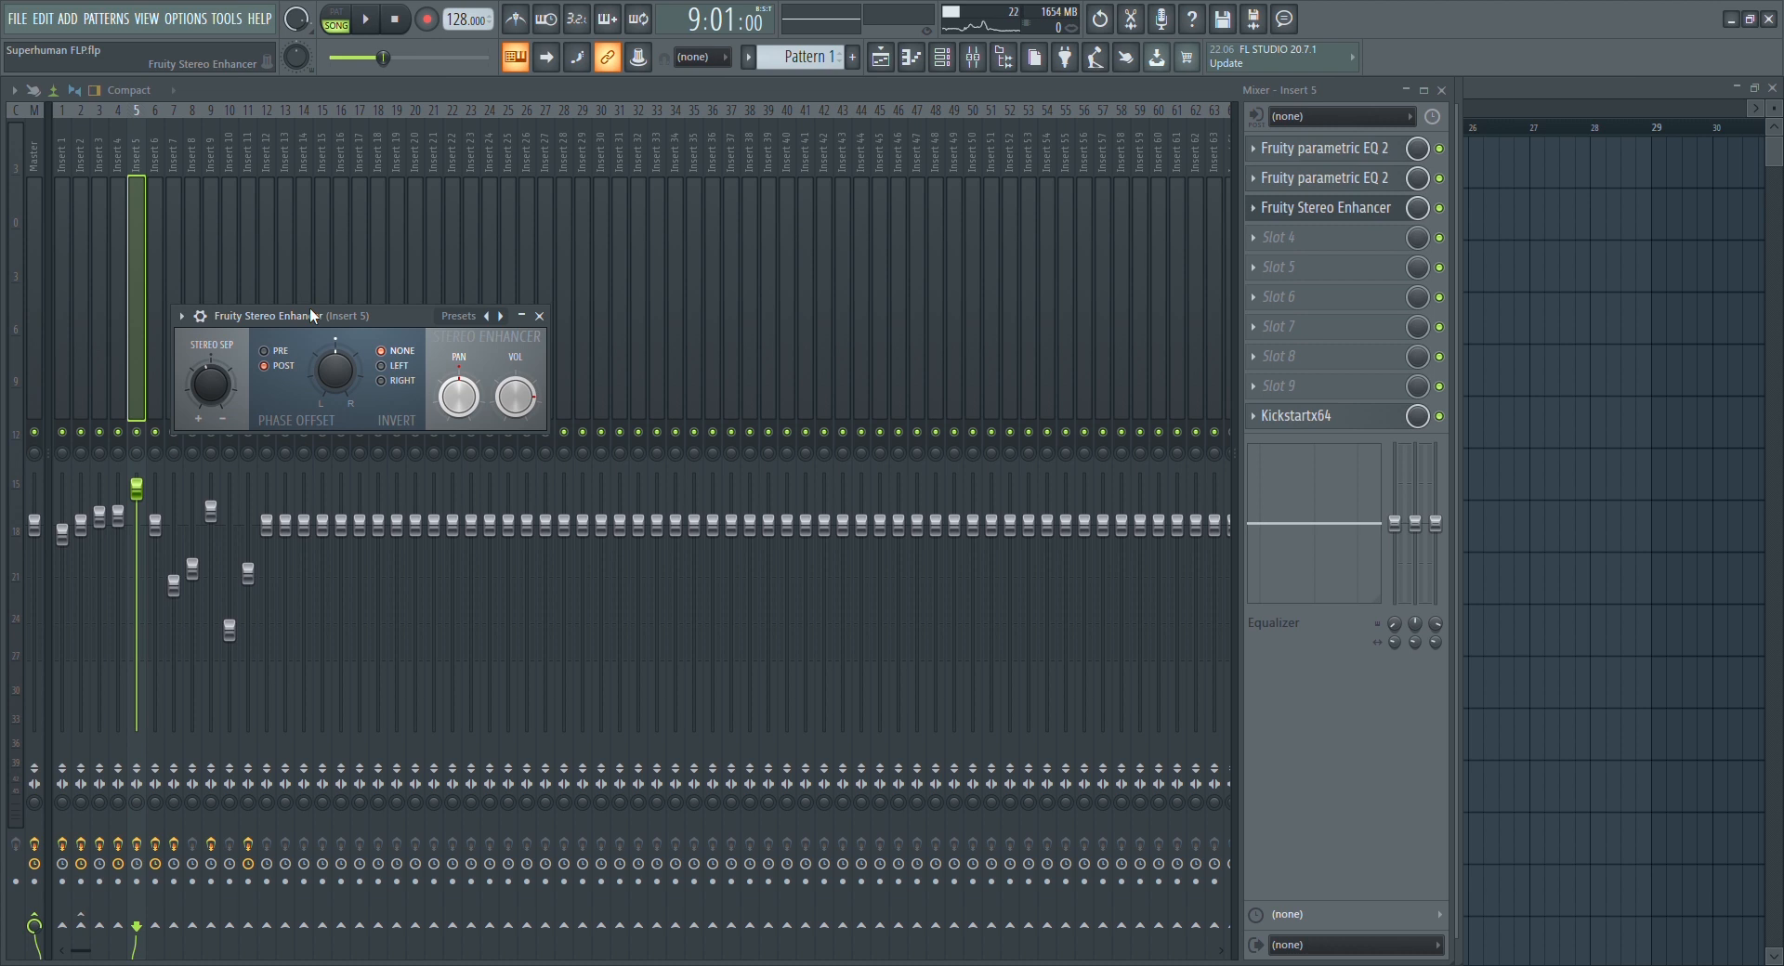
click(1330, 216)
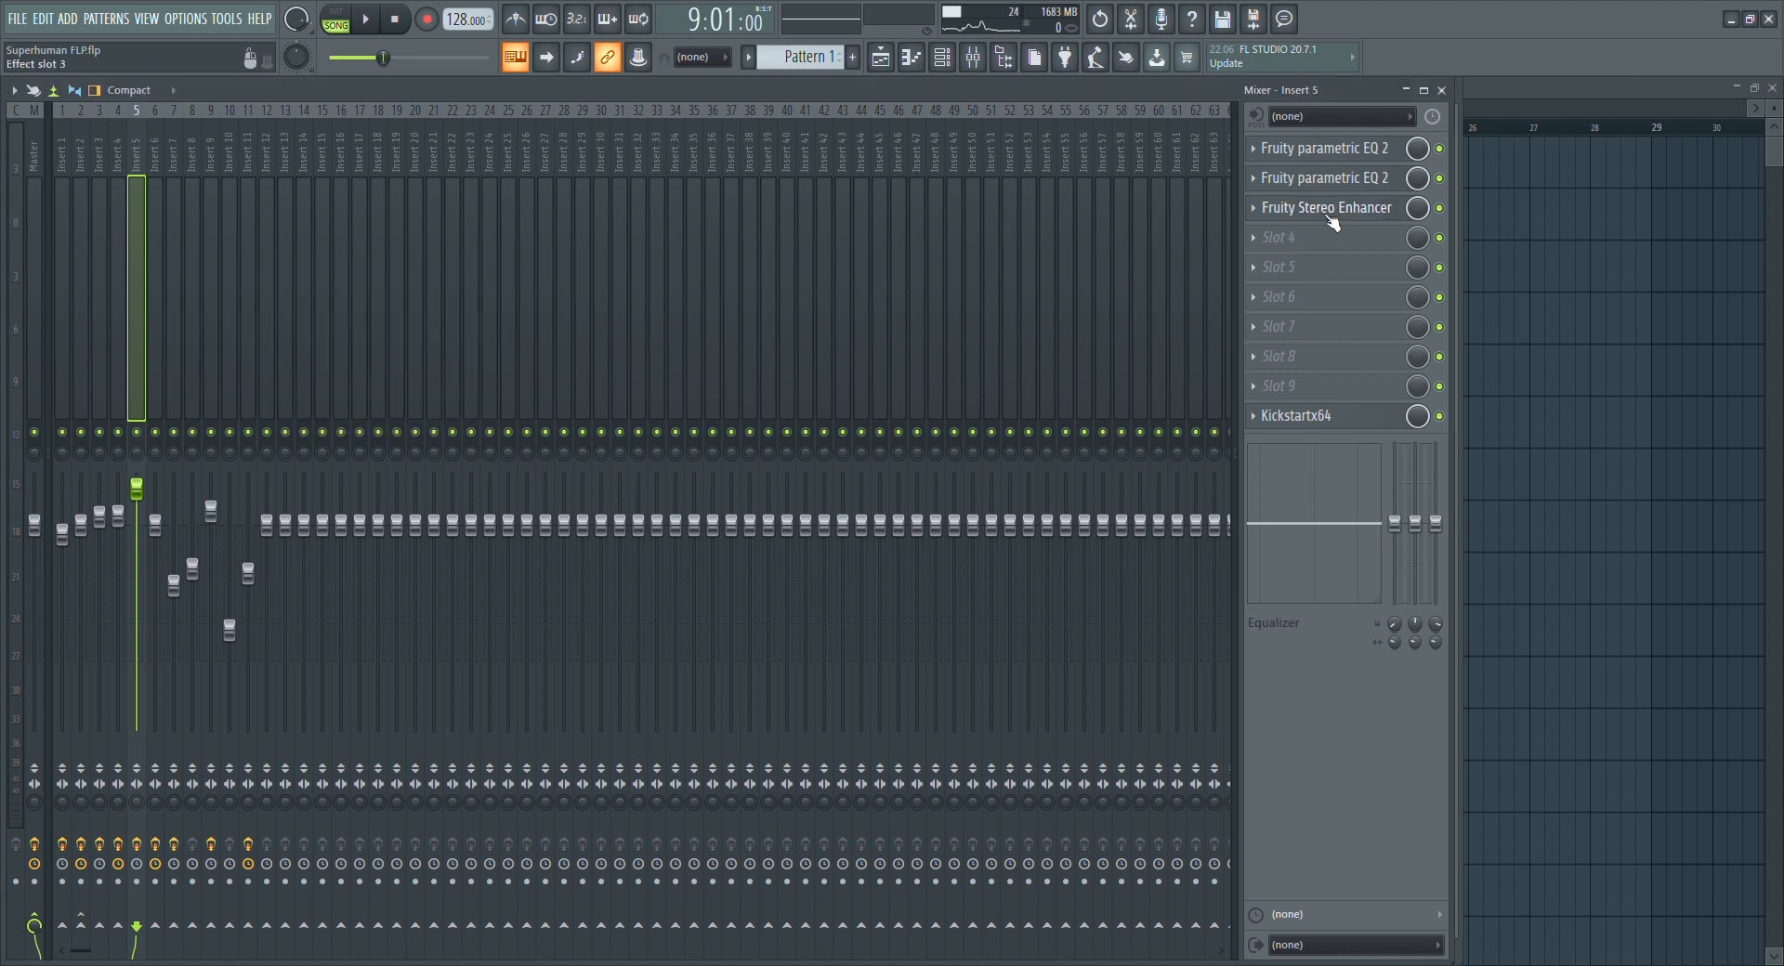
click(1354, 427)
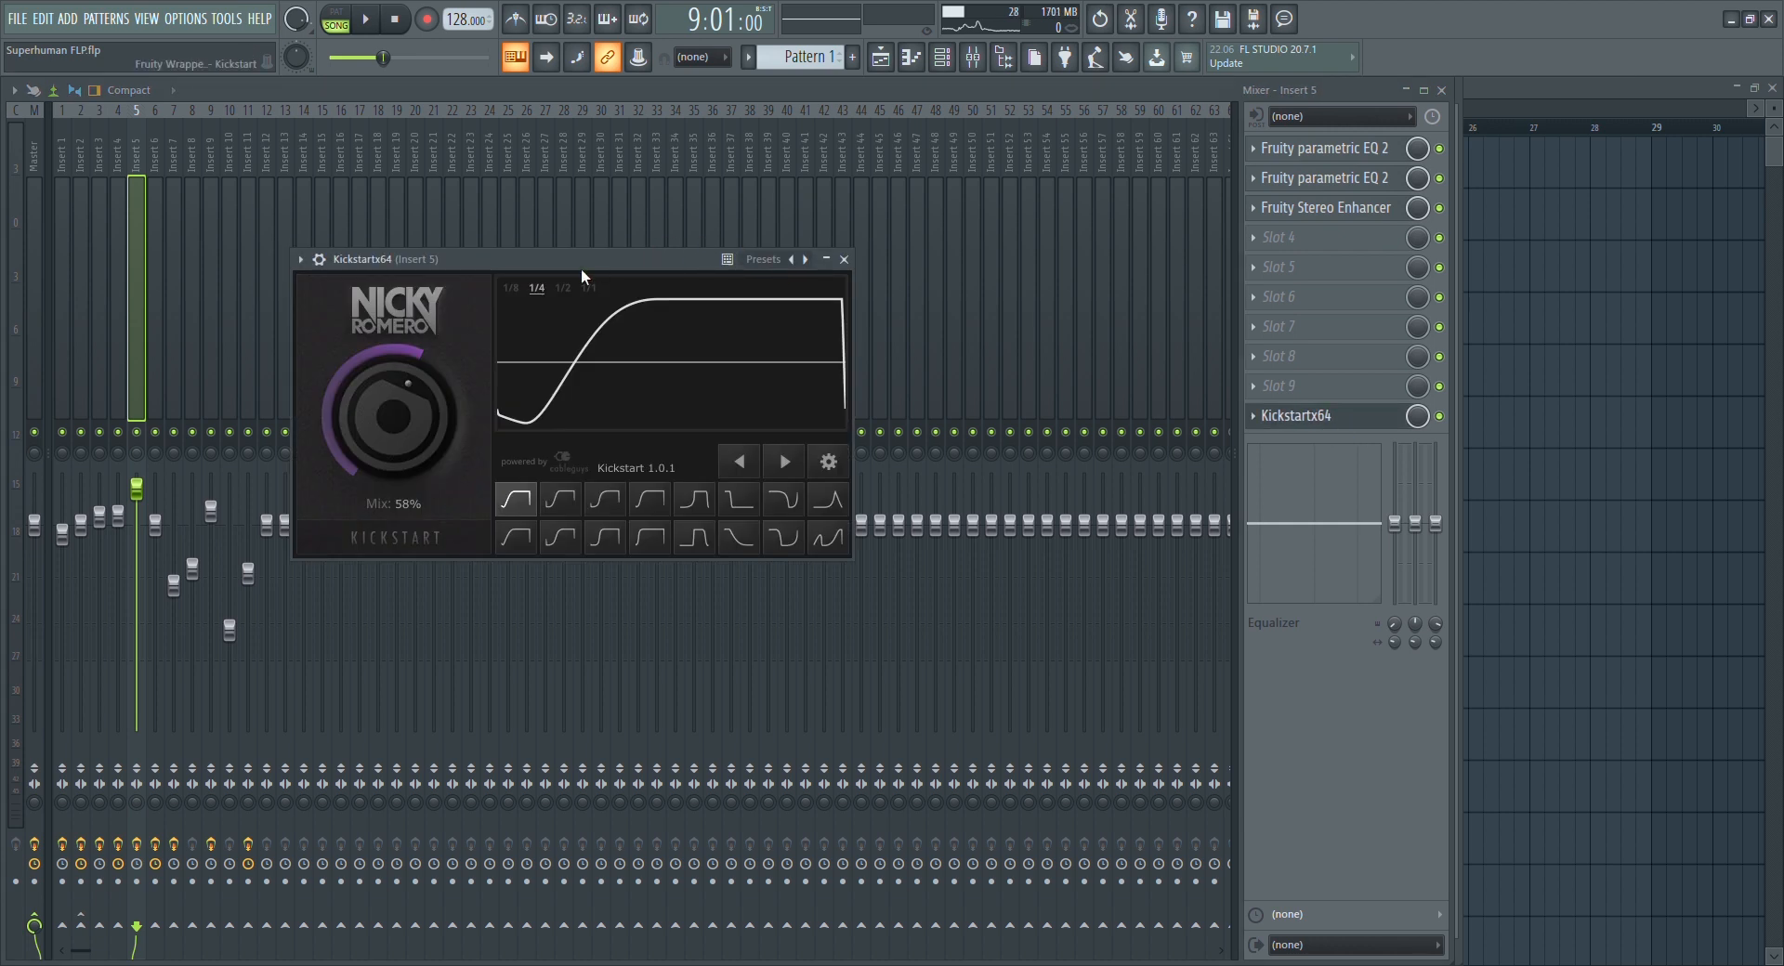
drag(582, 267, 628, 244)
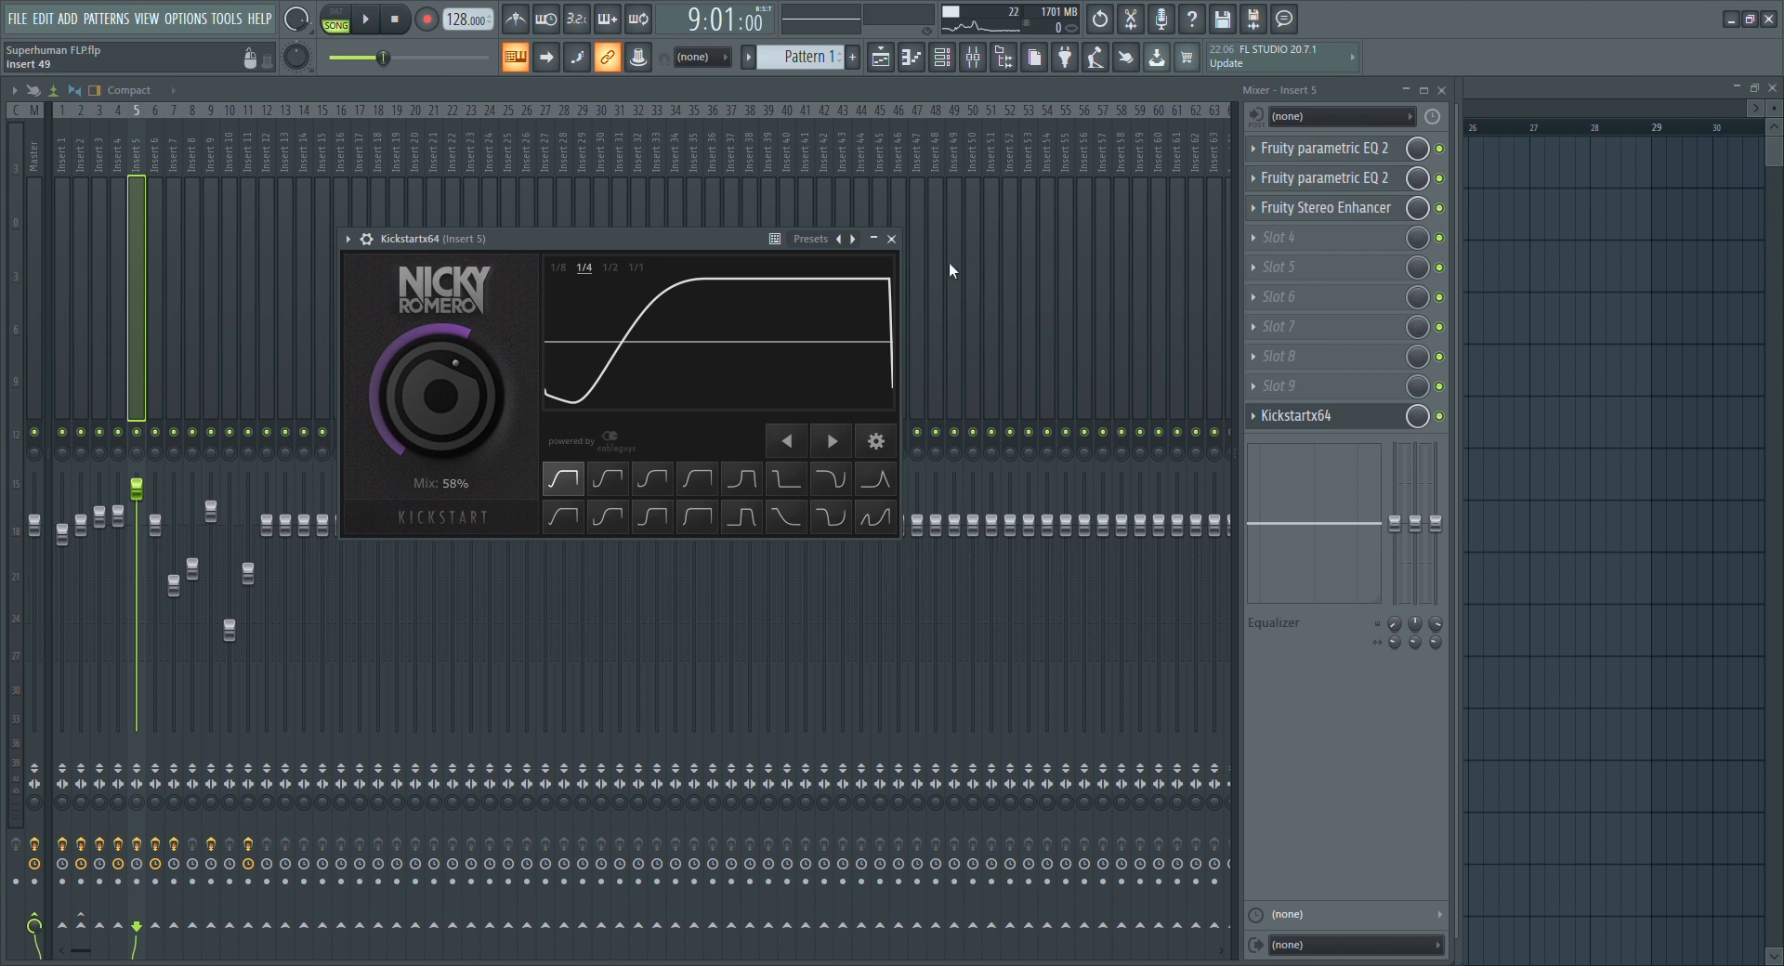
Return to the playlist, solo Track 2 and play its Pattern 2 from bar 9, briefly adding the Track 1 melody
key(F5)
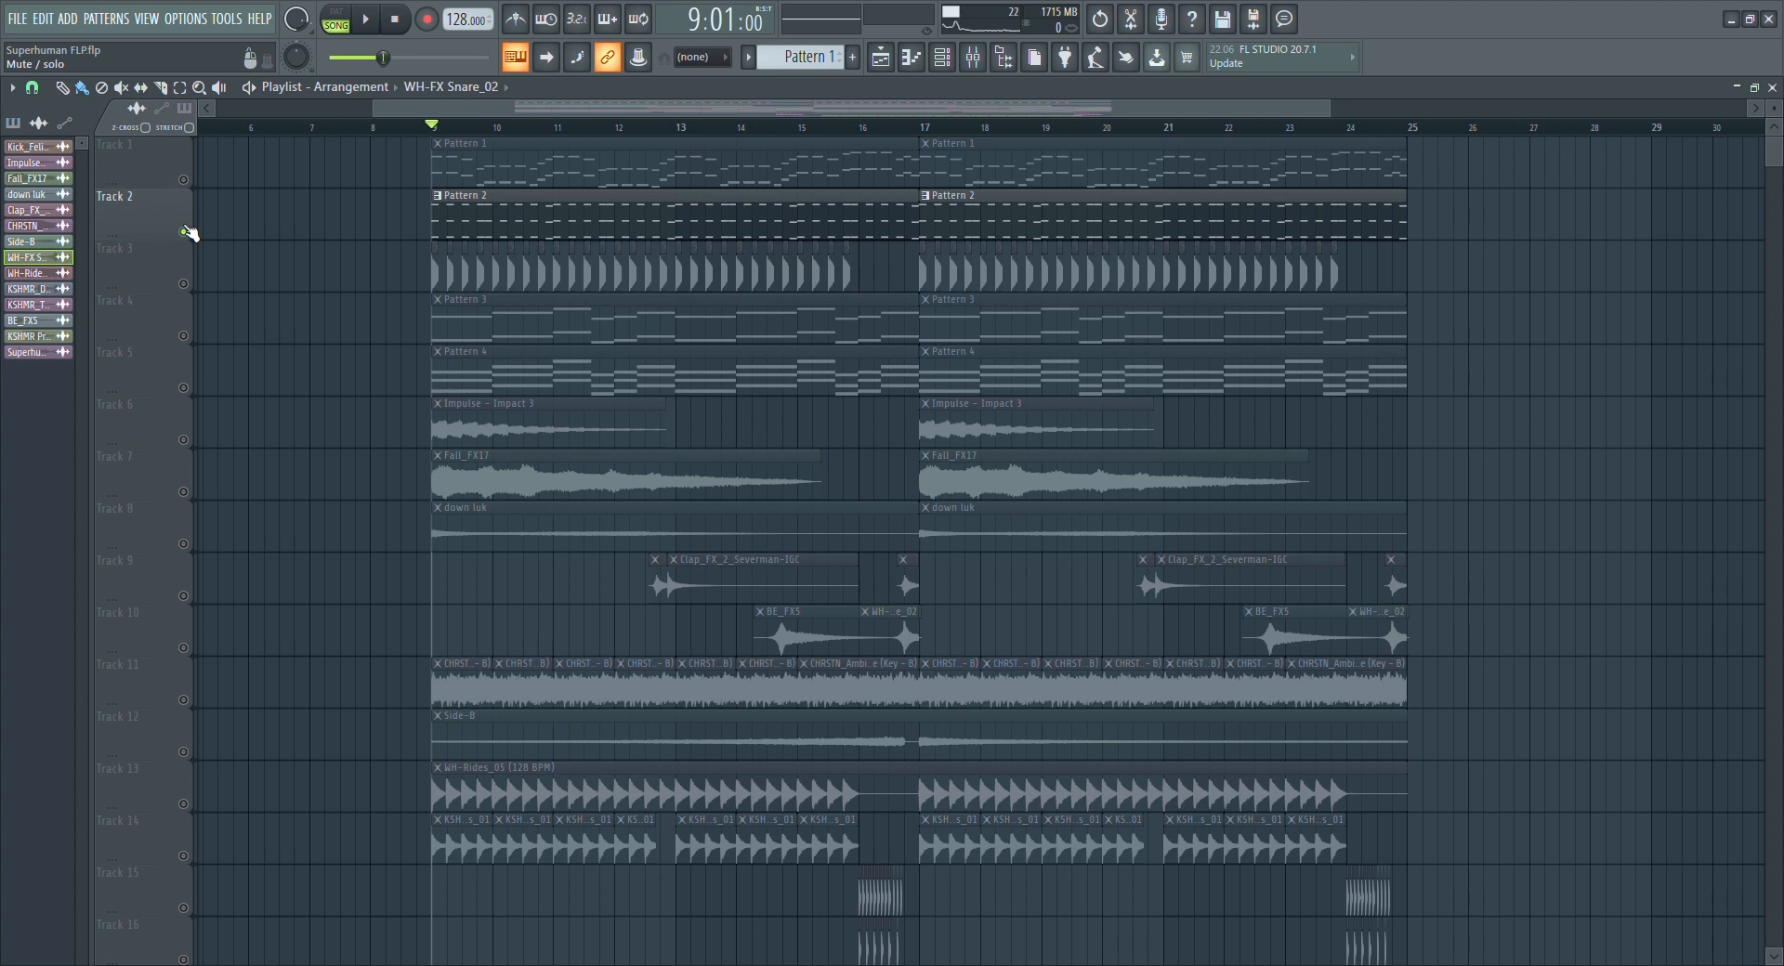
key(space)
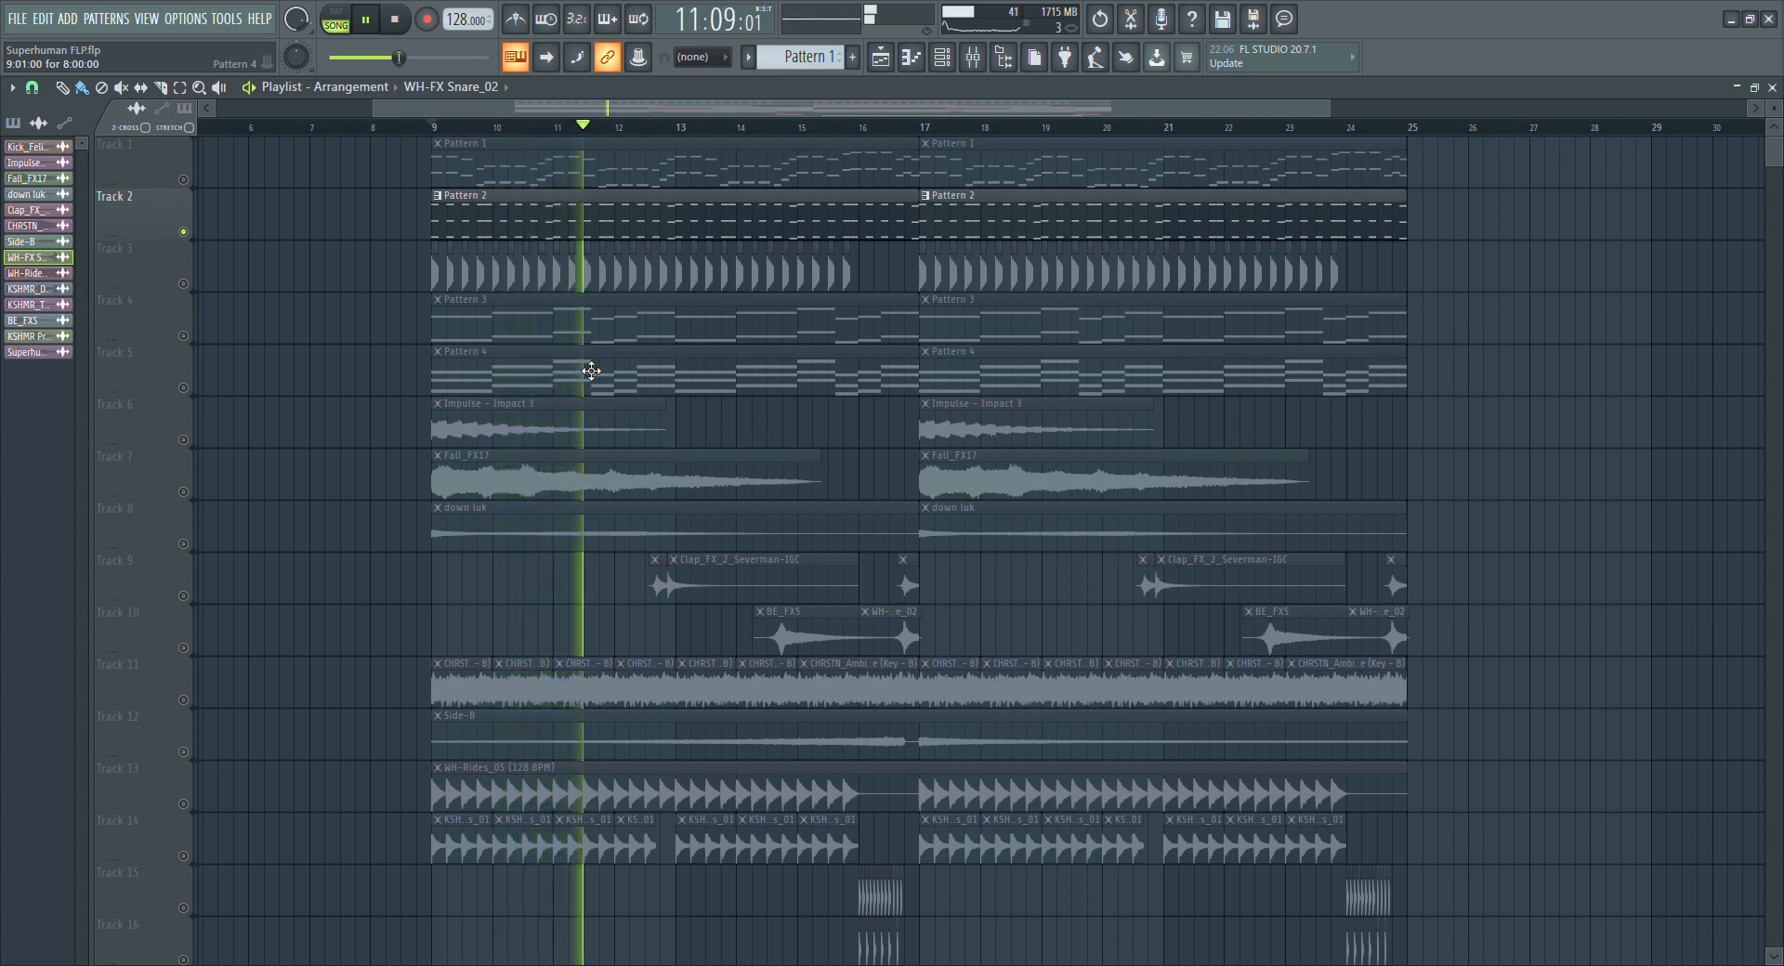
click(184, 180)
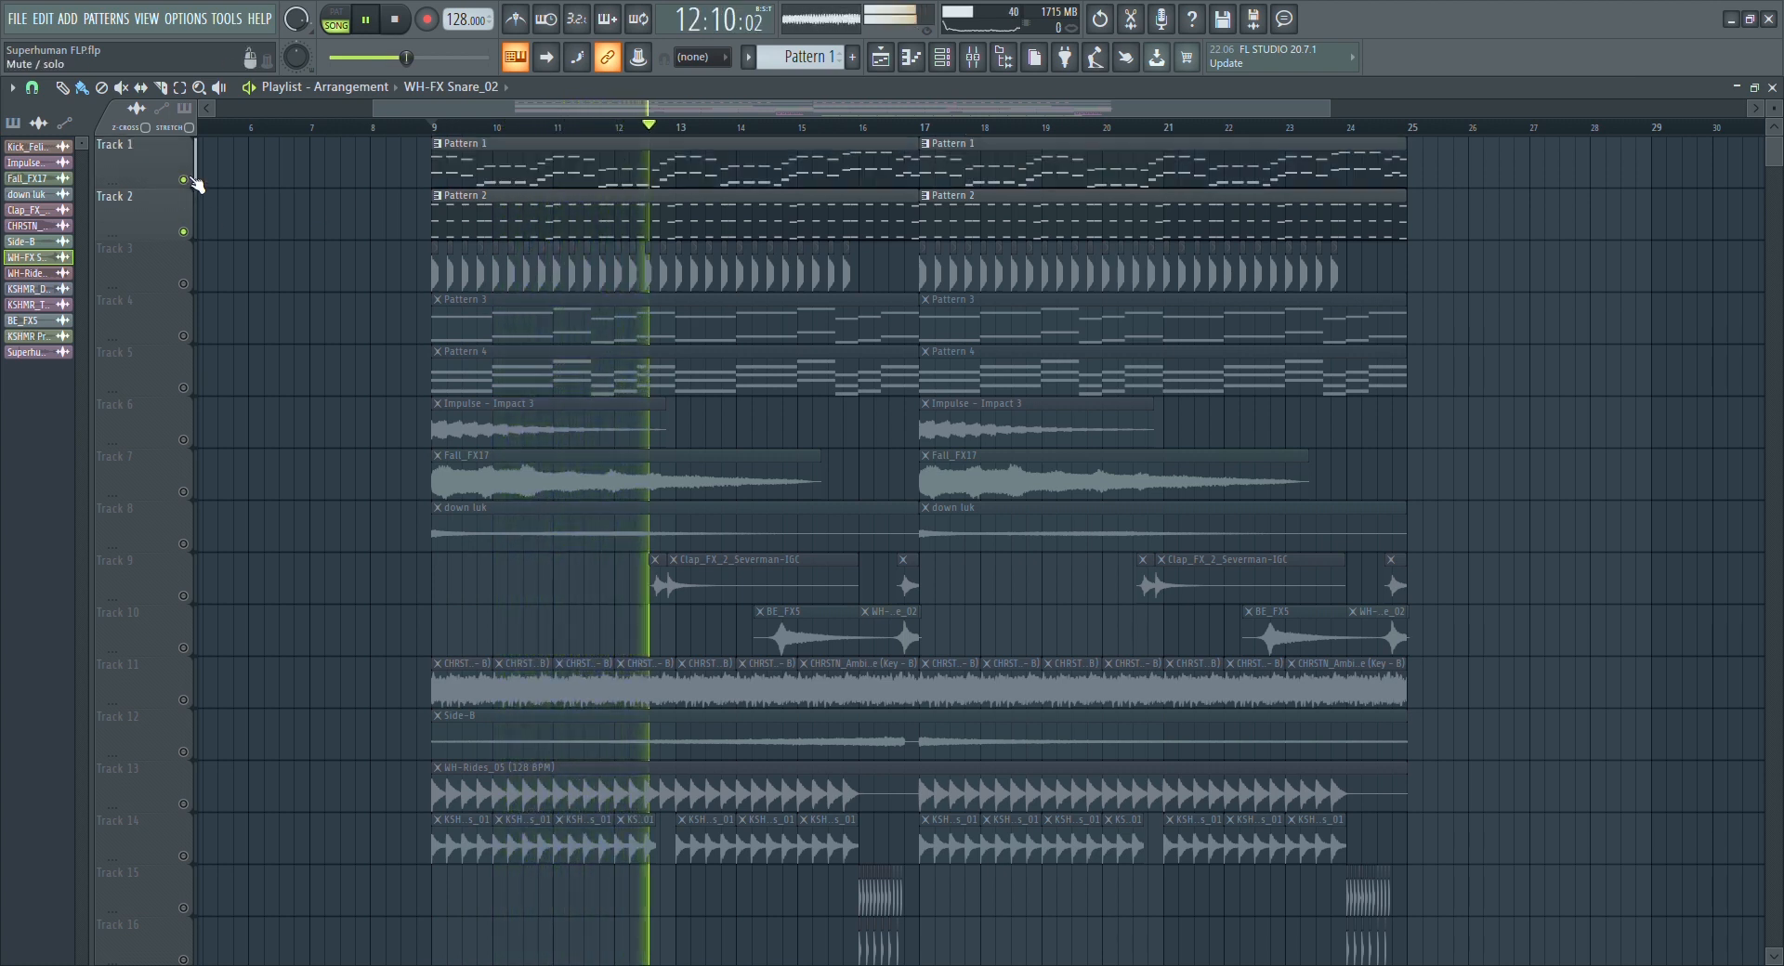
click(184, 180)
key(space)
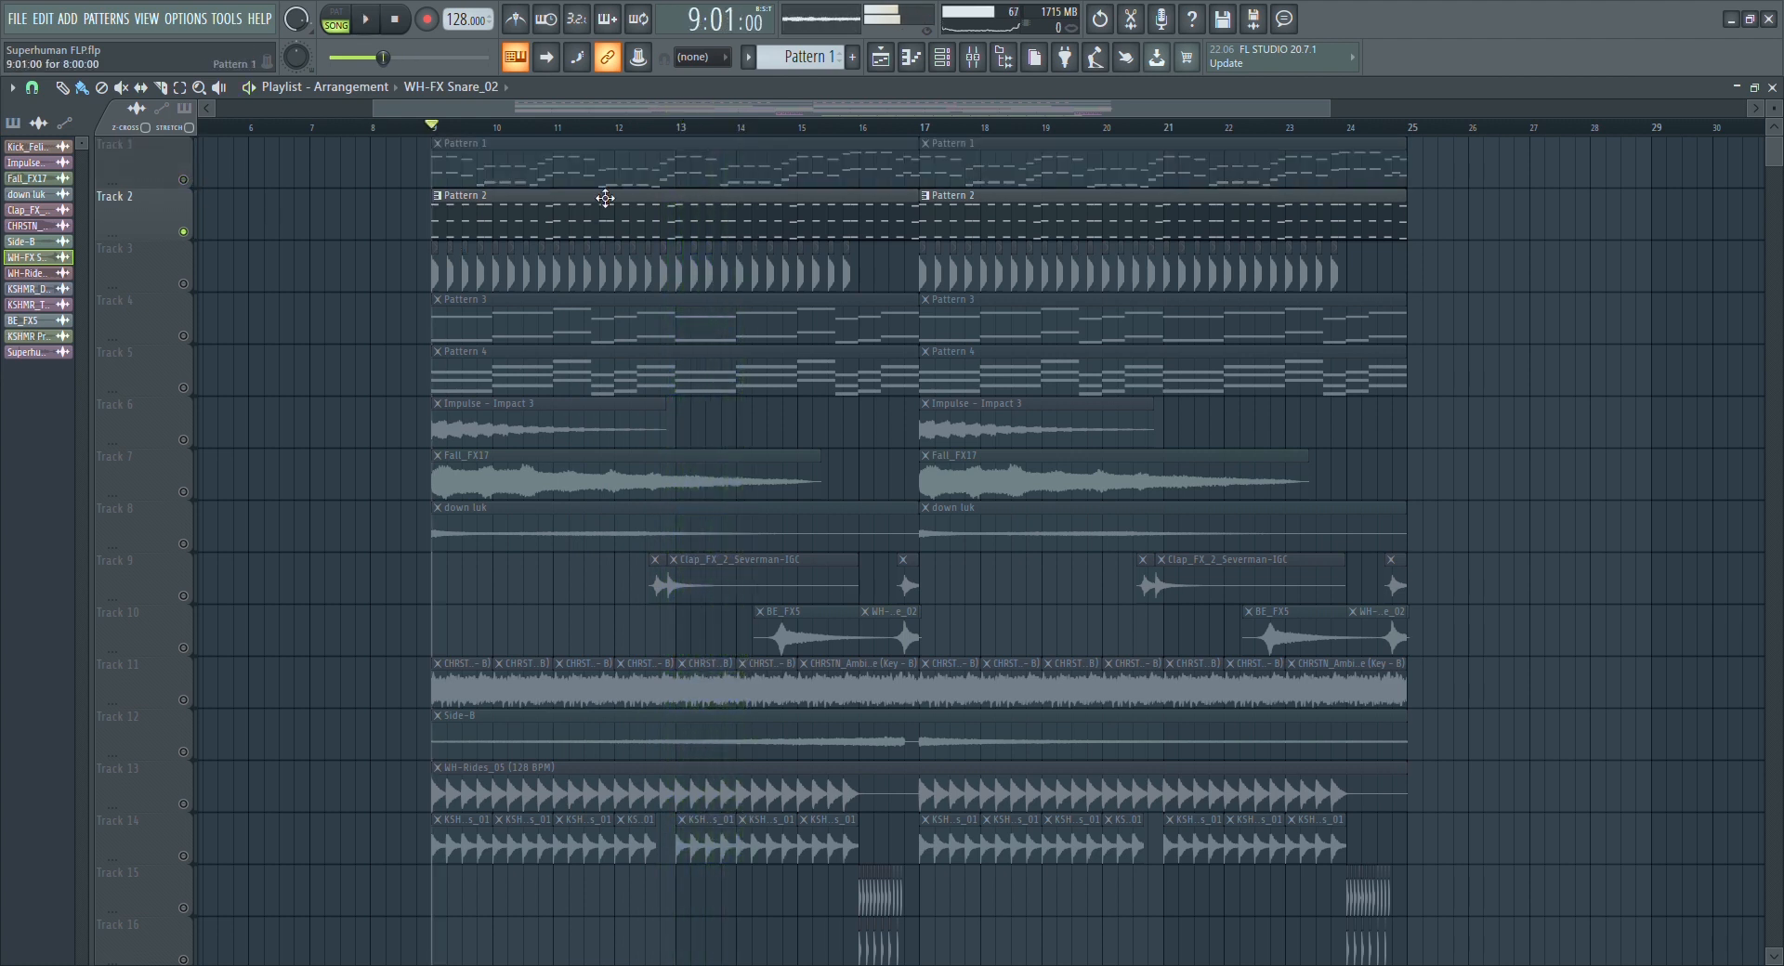
Show the channel rack for Pattern 2 and open the FLEX instrument to examine its All Strings Staccato preset
click(942, 58)
click(1050, 206)
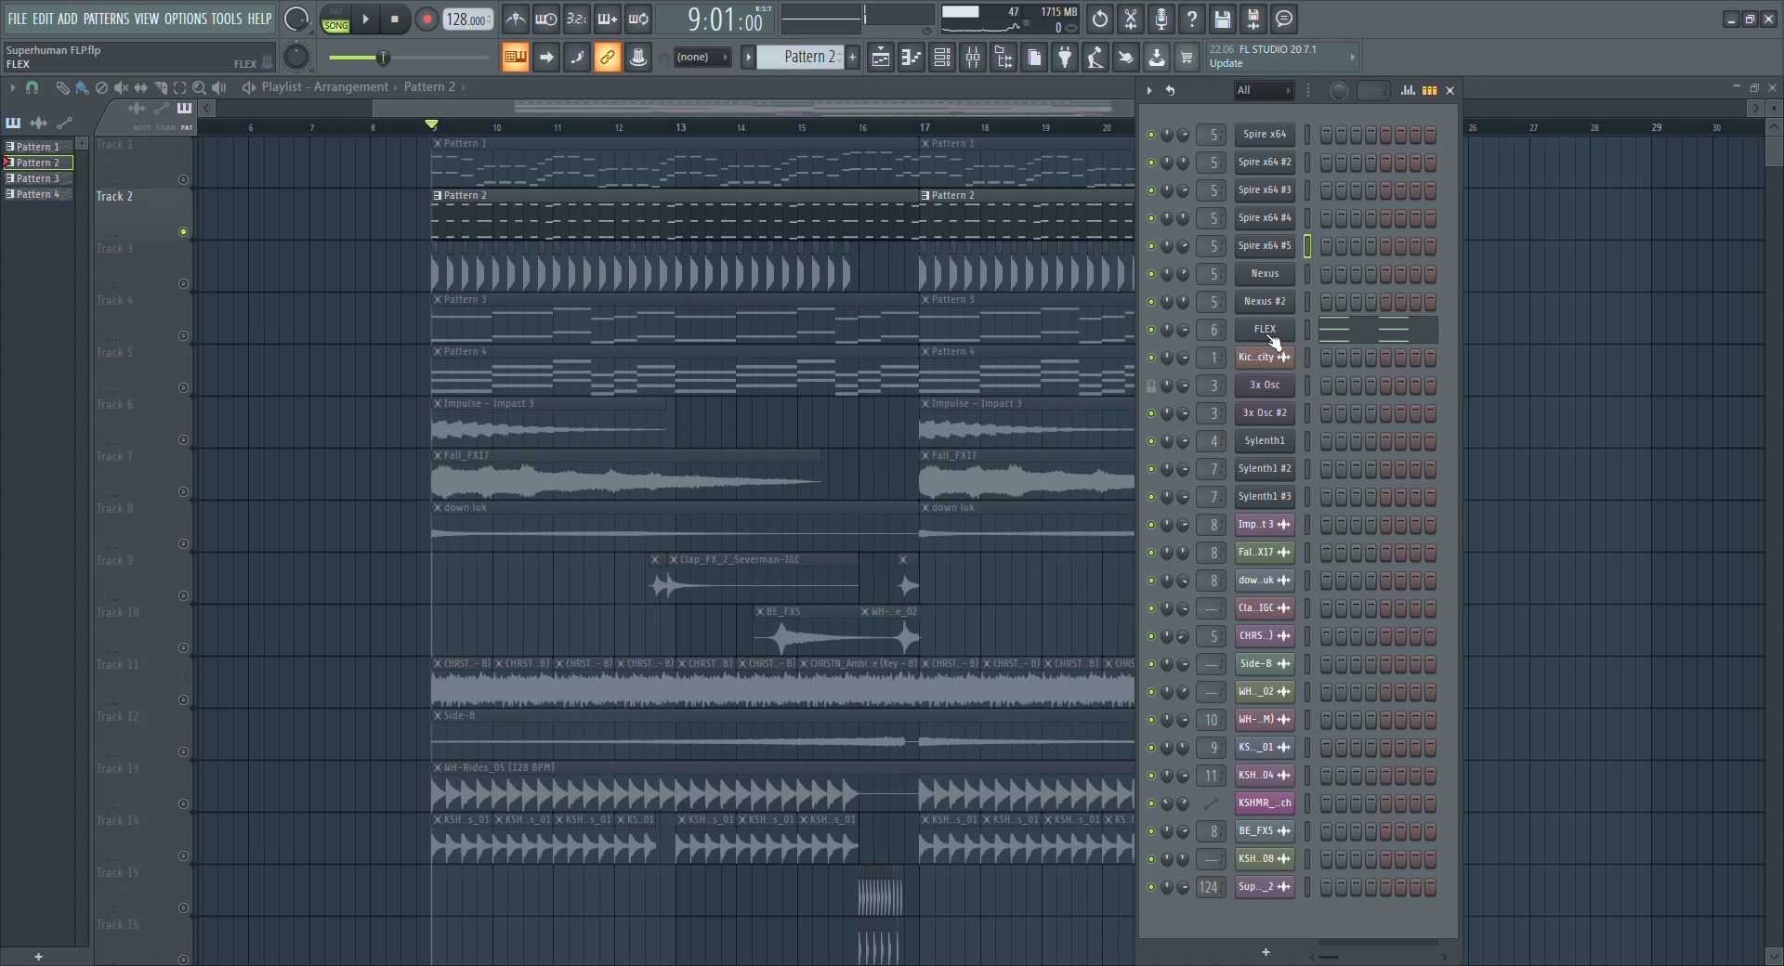
click(1283, 338)
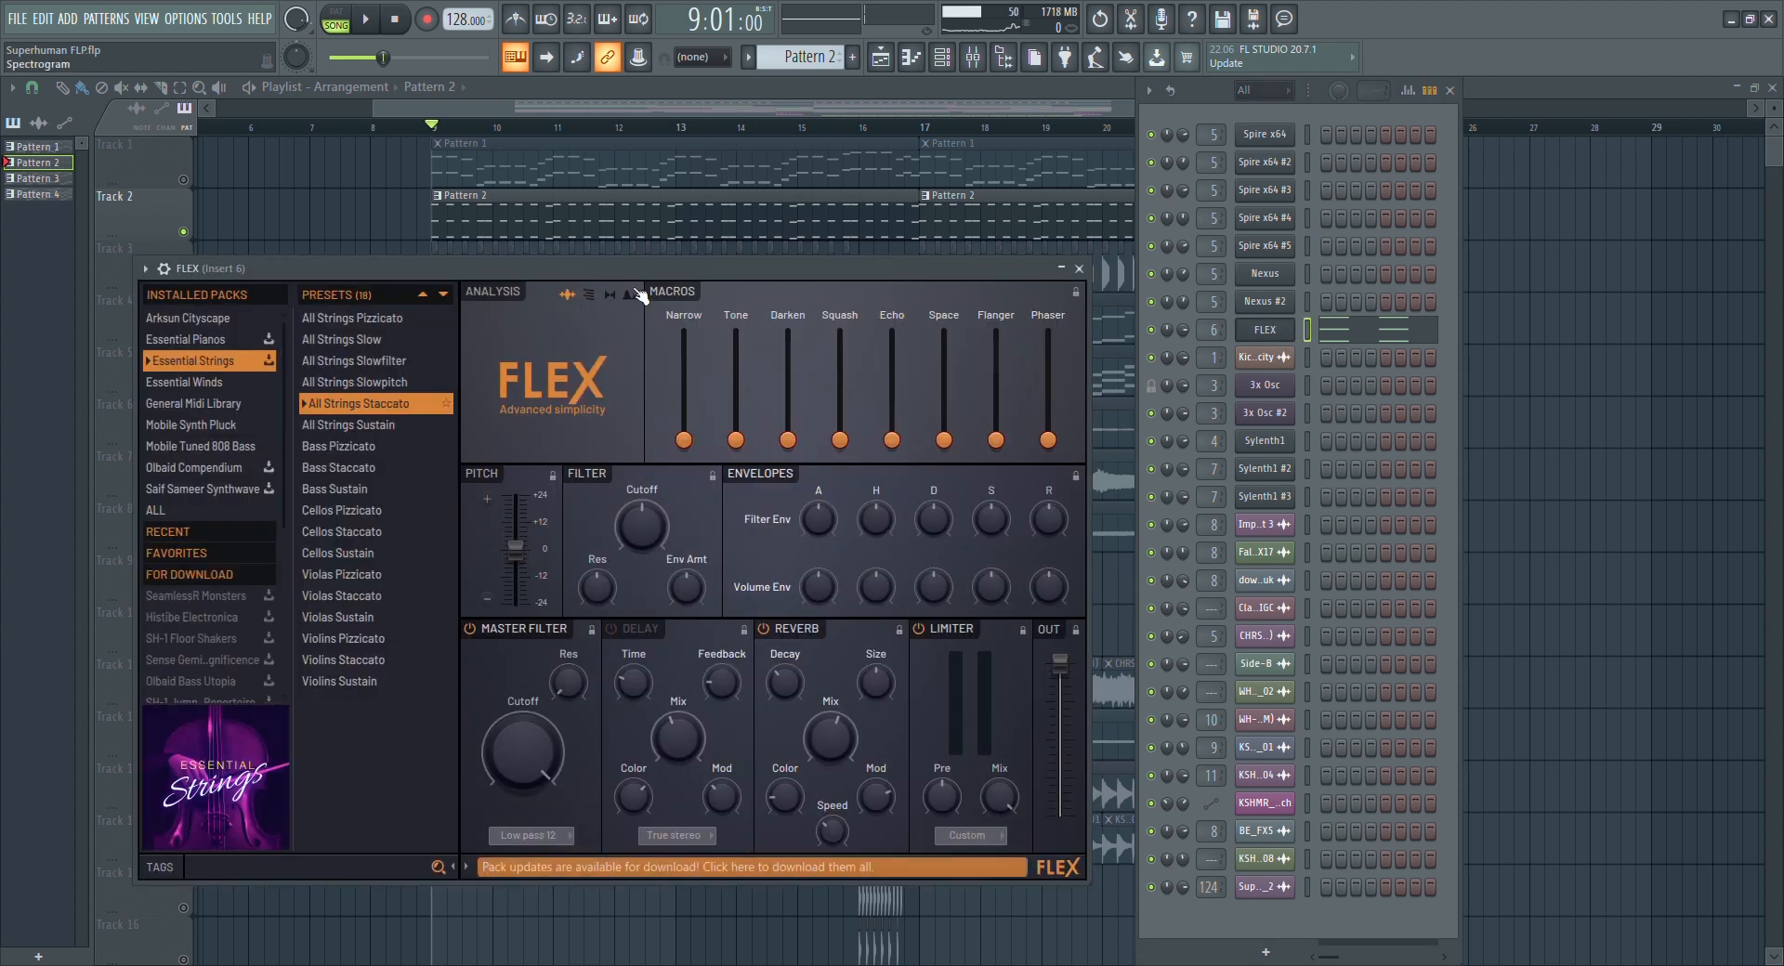
drag(624, 270, 647, 249)
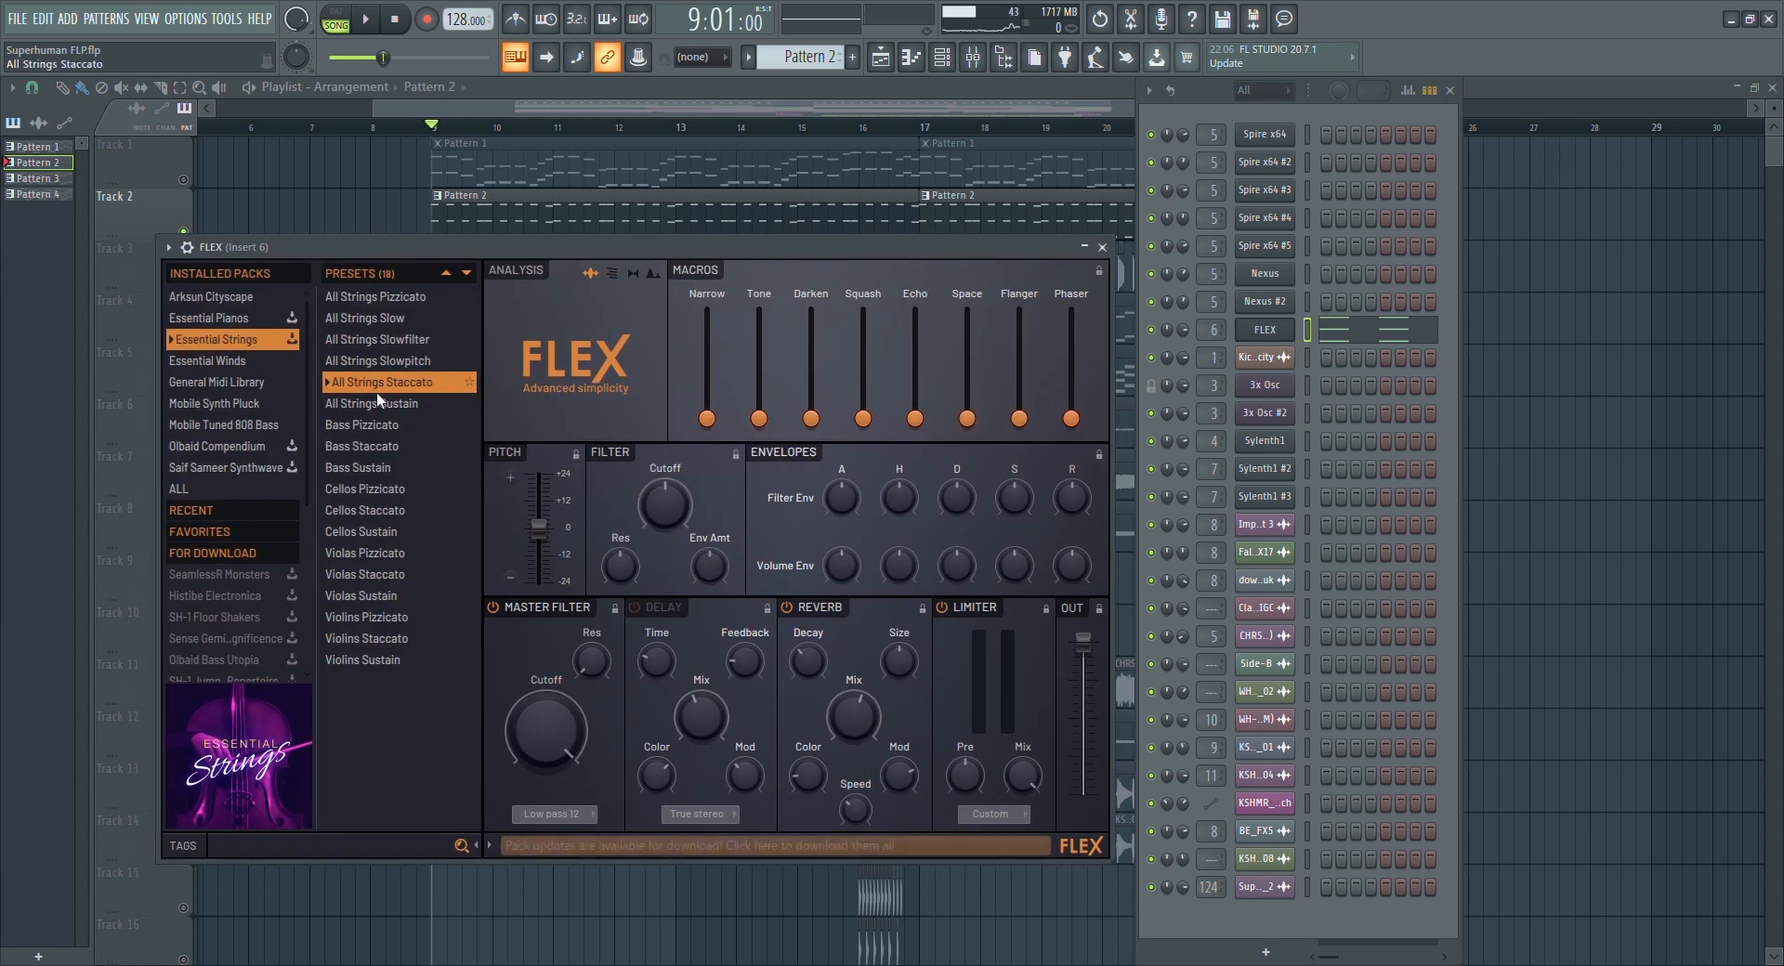
click(1101, 247)
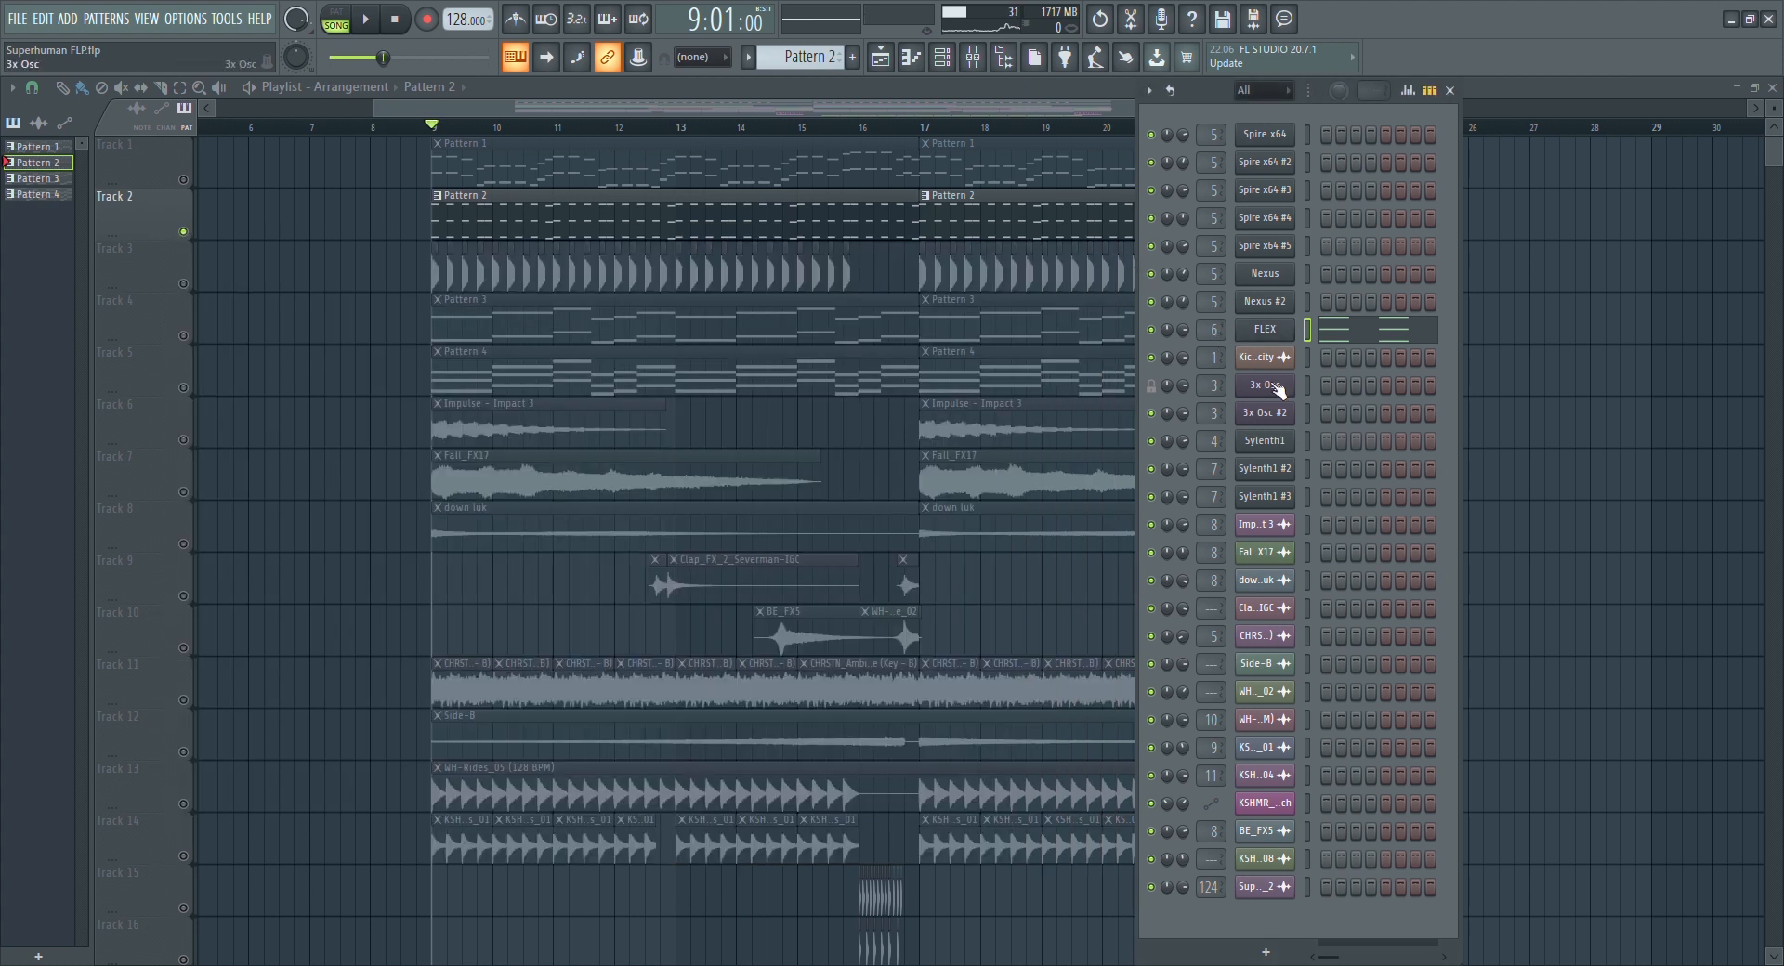
Examine the Fruity parametric EQ 2 and Kickstartx64 effects on mixer Insert 6
click(972, 56)
click(1355, 149)
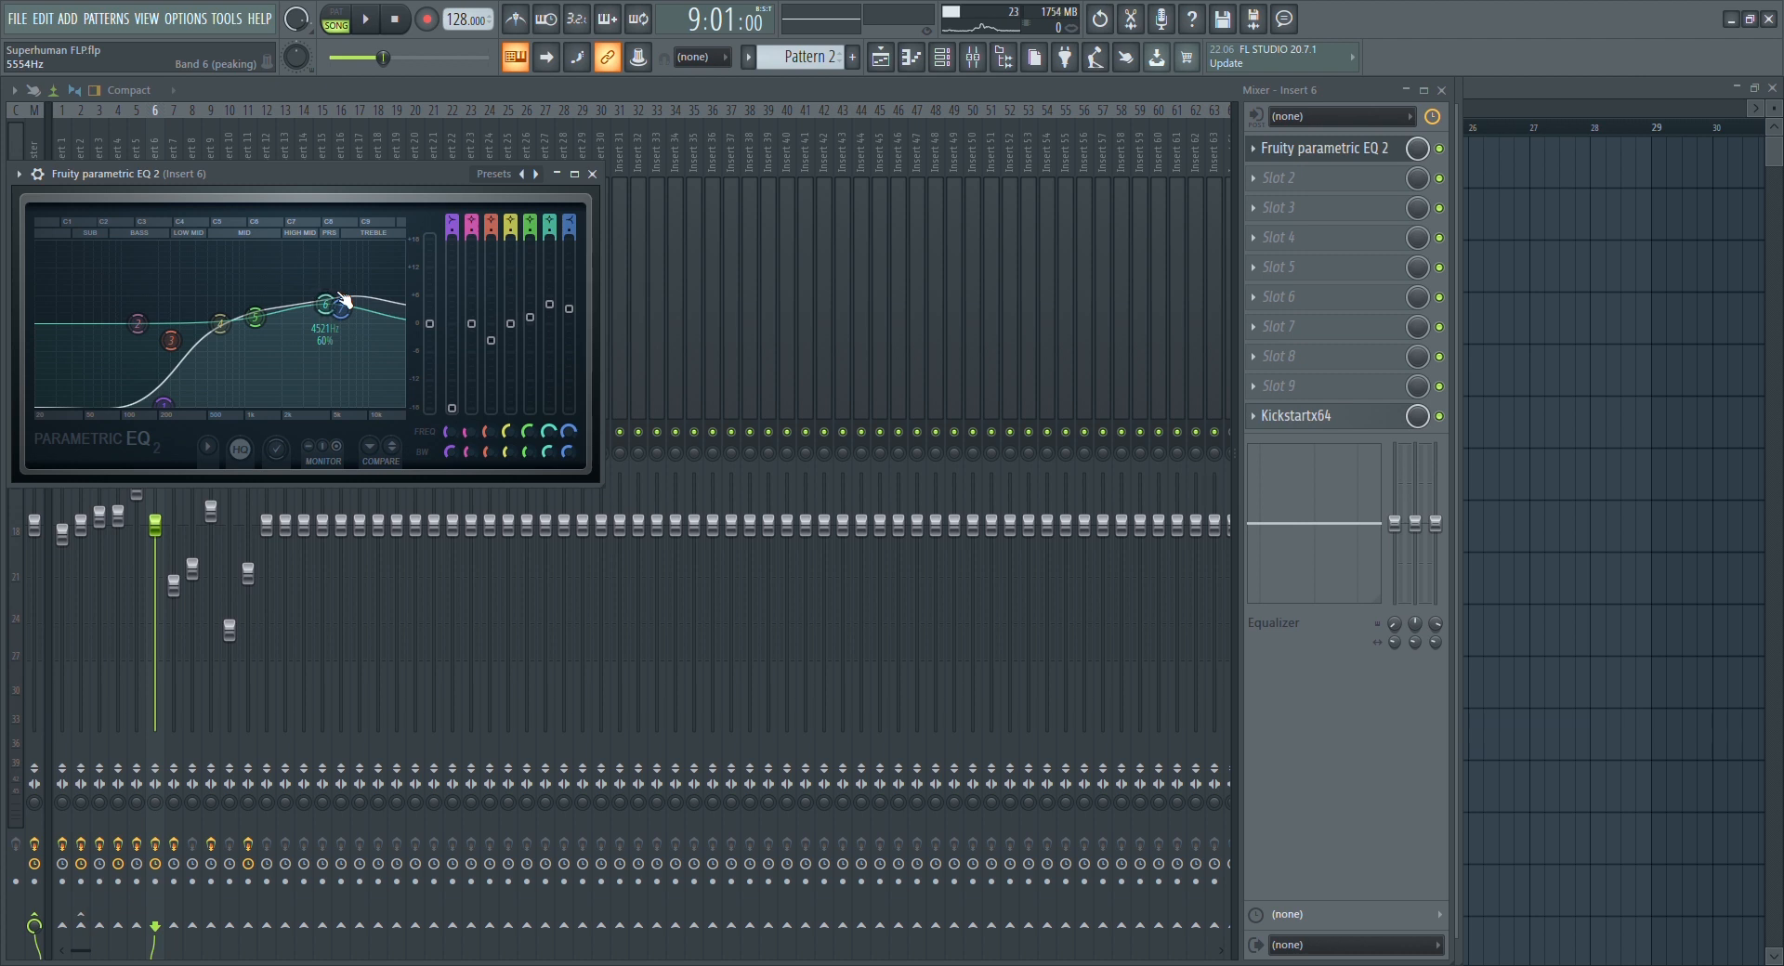
click(1321, 148)
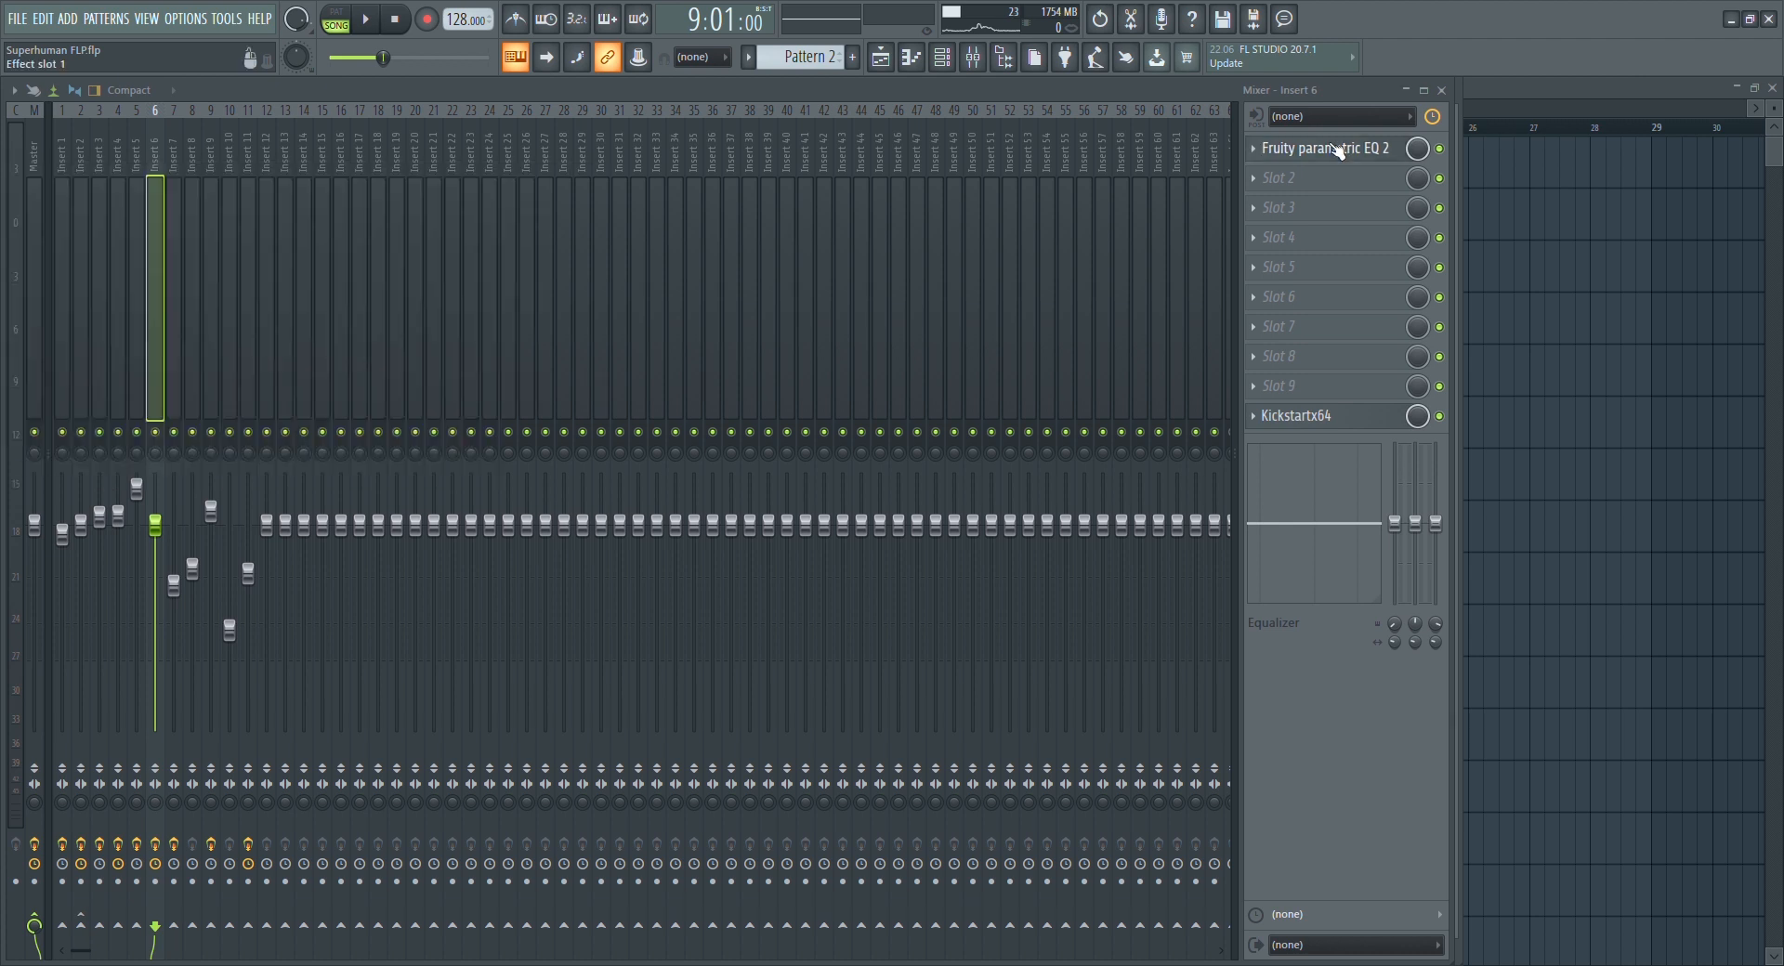
click(1315, 416)
click(1316, 416)
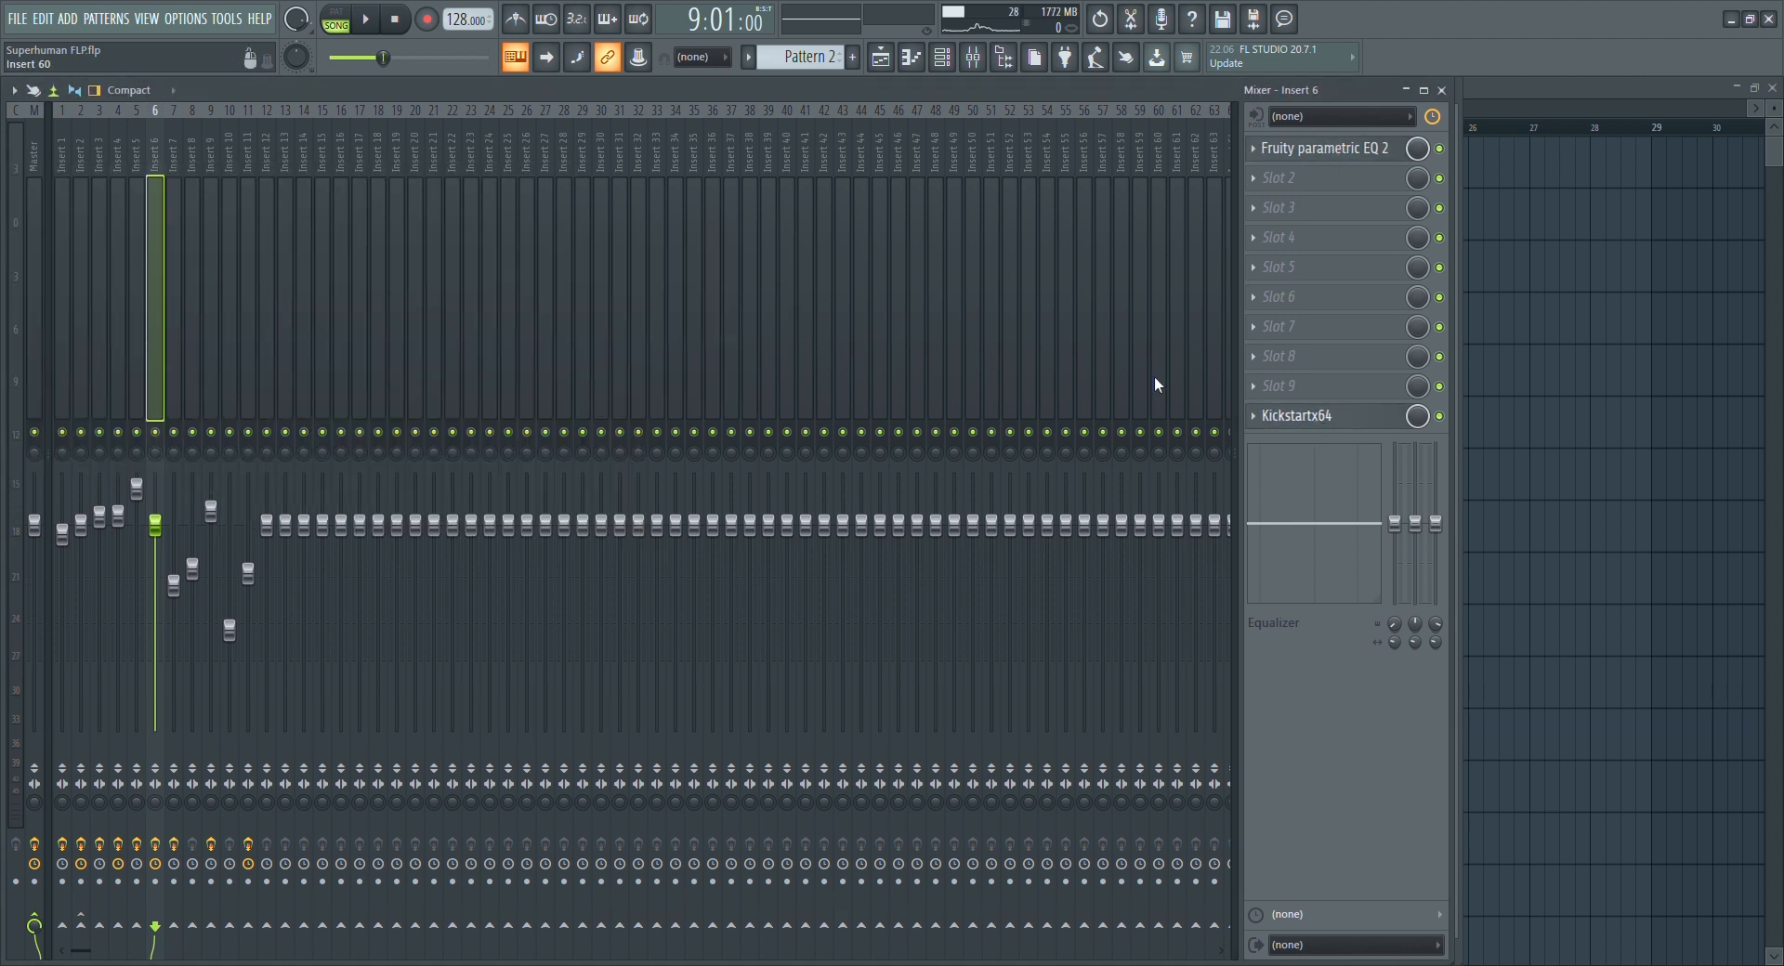
Return to the playlist, solo Track 4 and play its Pattern 3 from bar 9
key(F5)
click(190, 338)
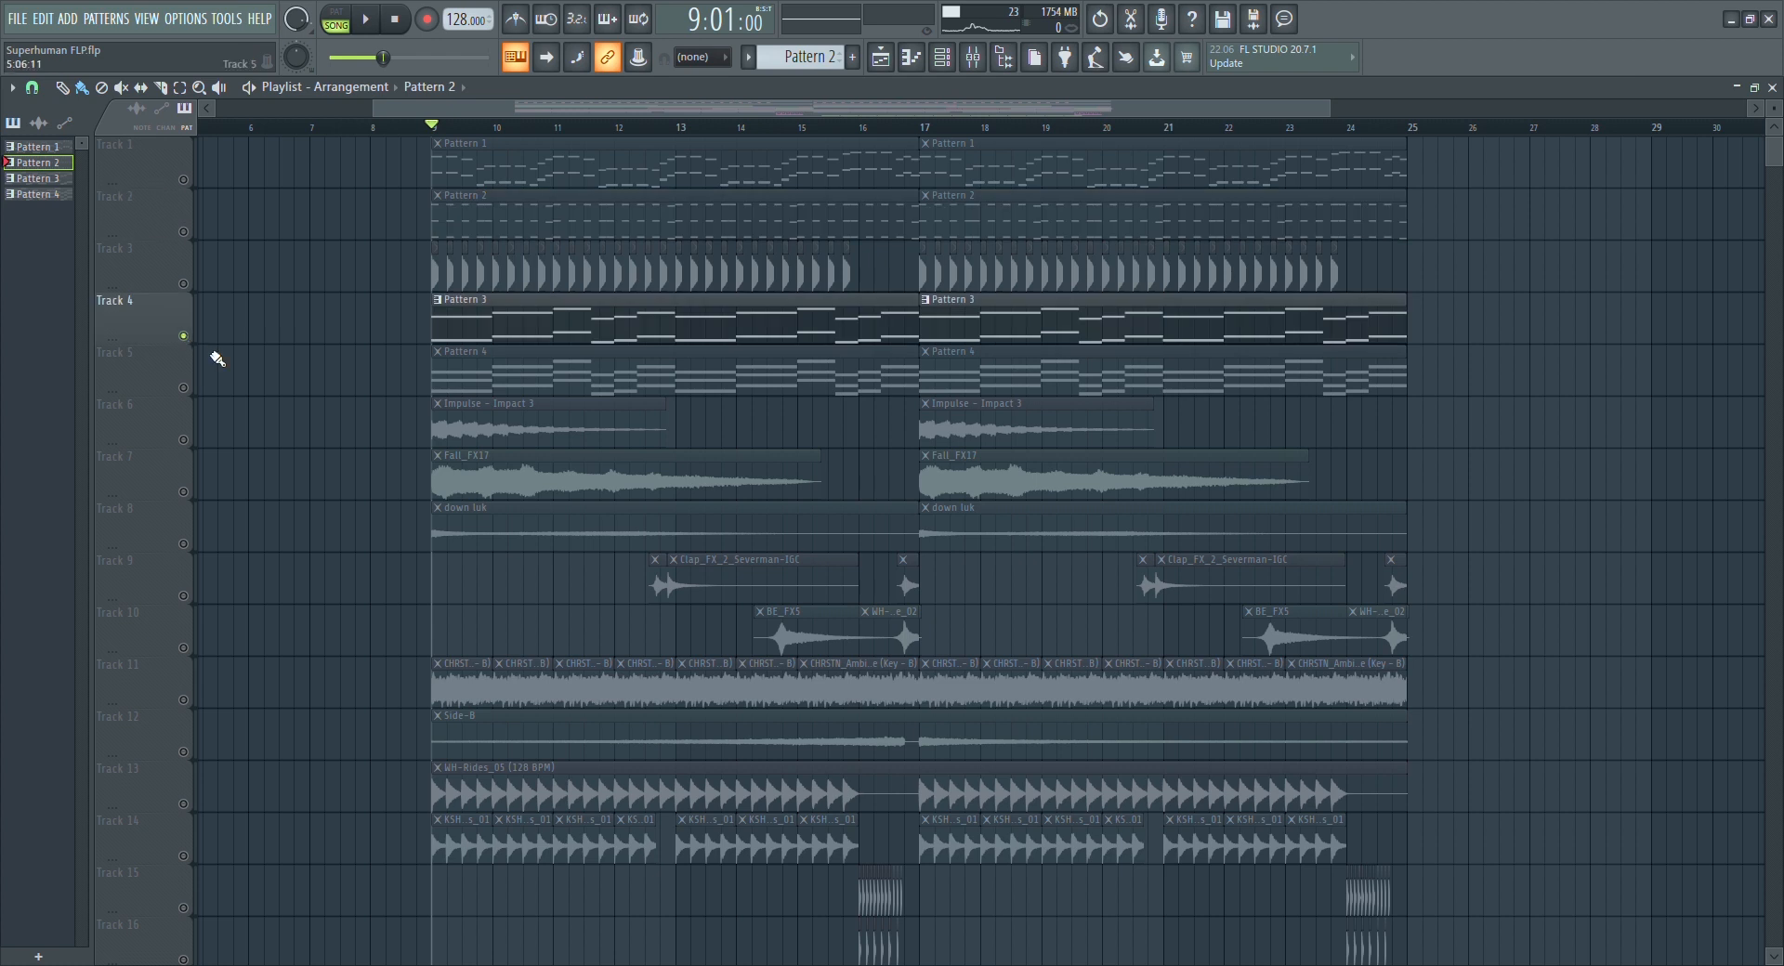
key(space)
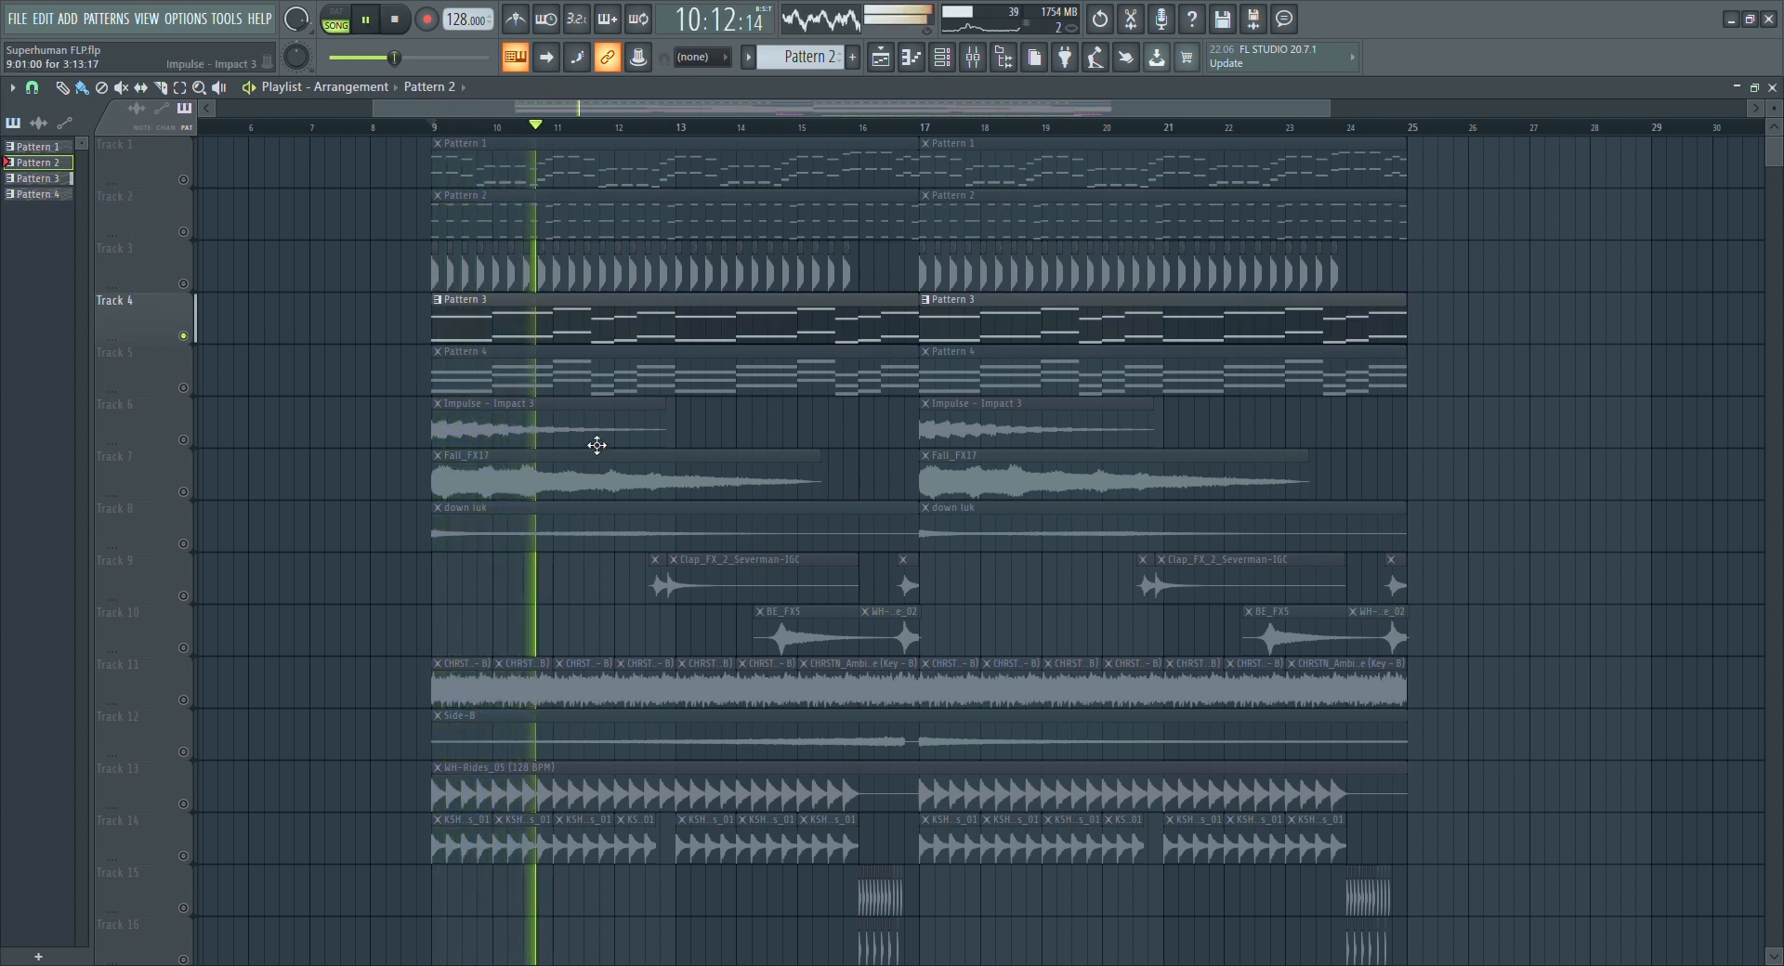
Open Pattern 3 in the piano roll, inspect its bass notes and close it
double_click(672, 327)
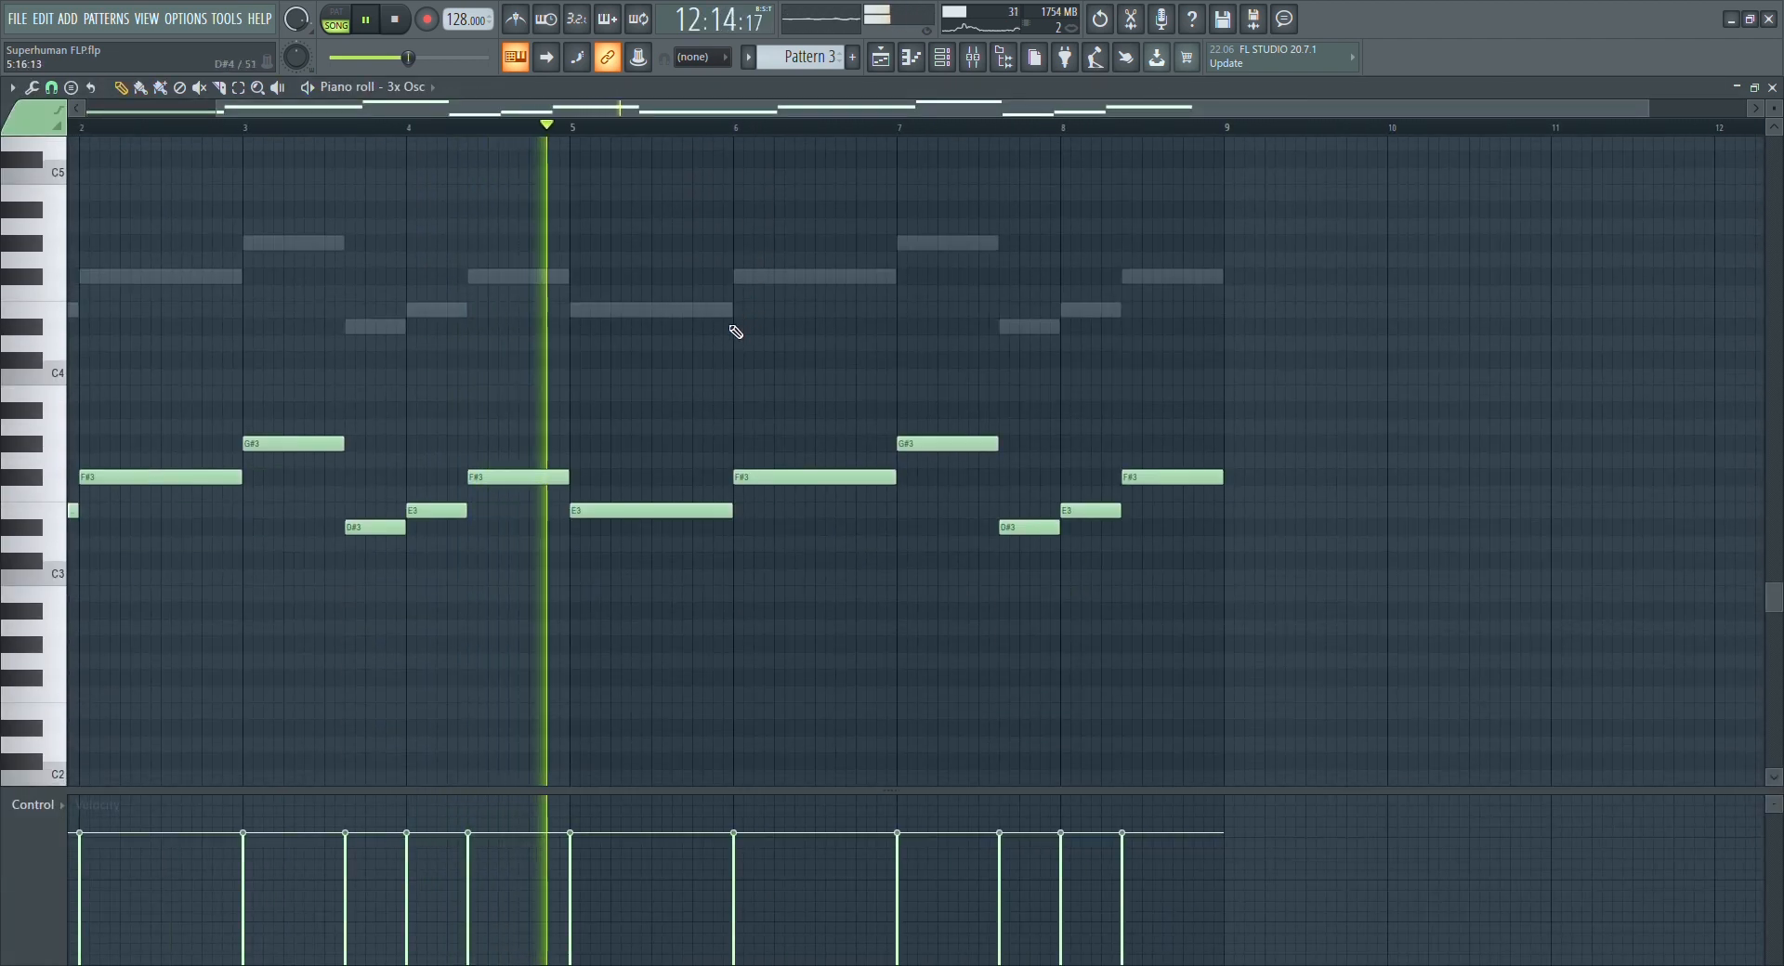
drag(1744, 109, 1476, 111)
click(1773, 88)
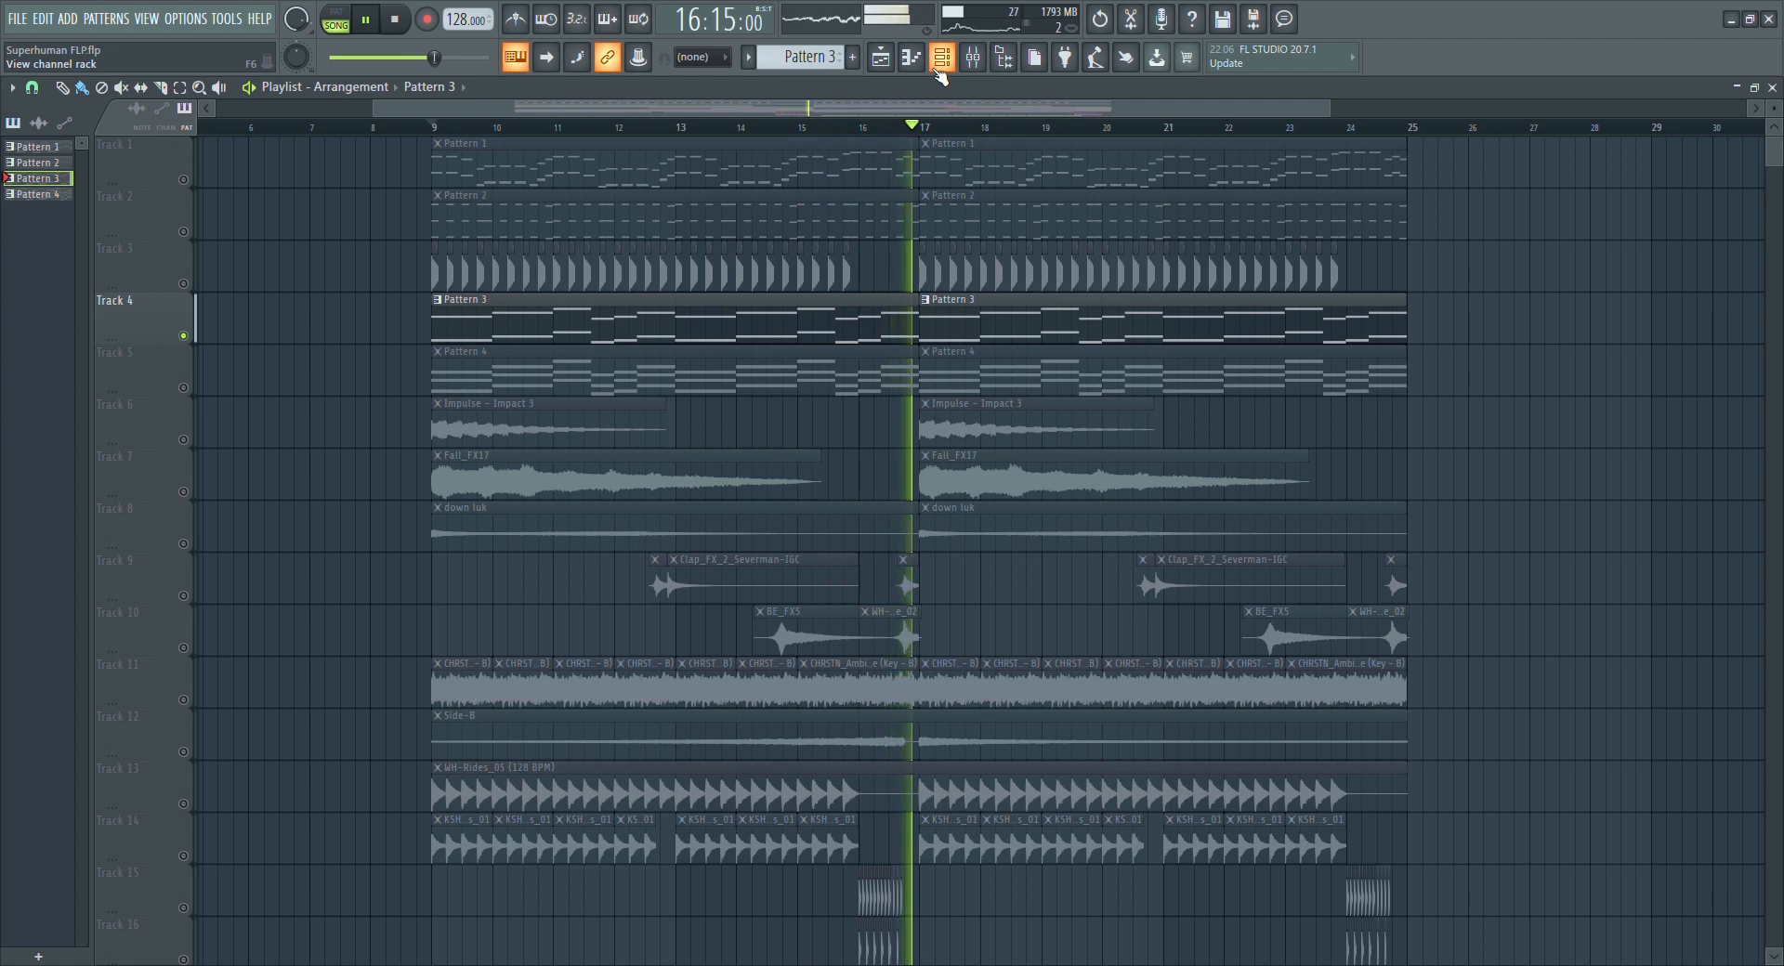
In the channel rack, mute 3x Osc #2, audition the Sylenth1 layer of Pattern 3 from bar 9, and open the Sylenth1 instrument
click(941, 59)
key(space)
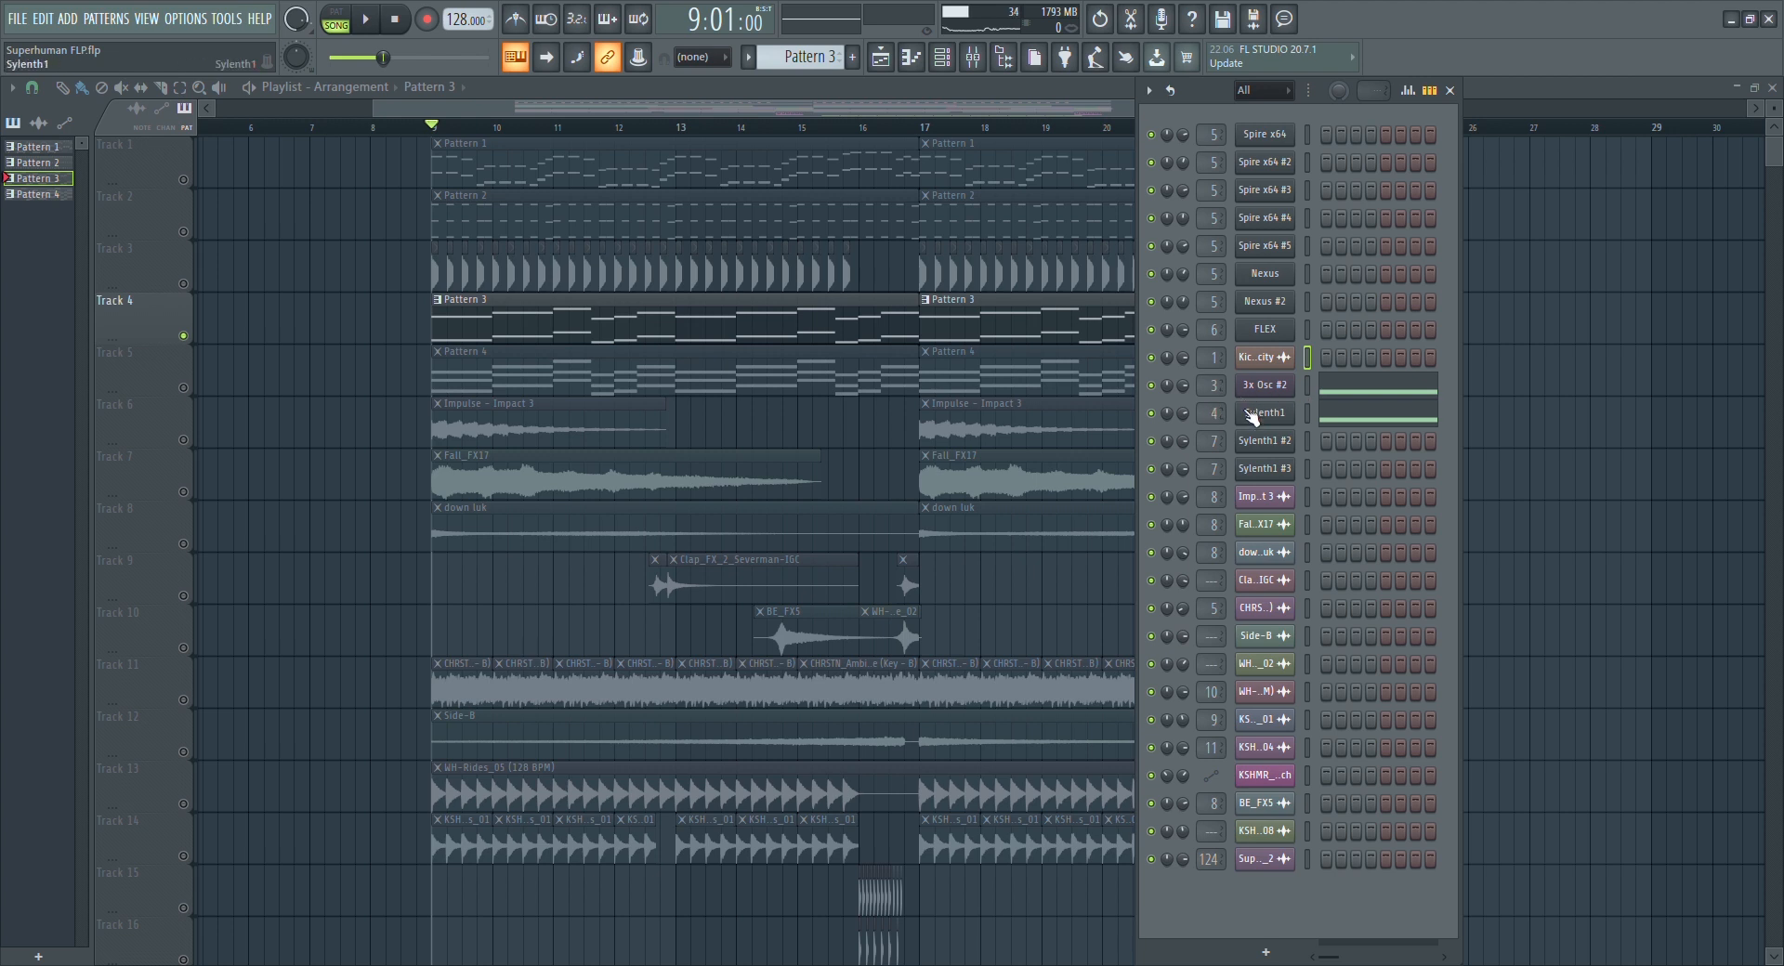
click(1150, 384)
key(space)
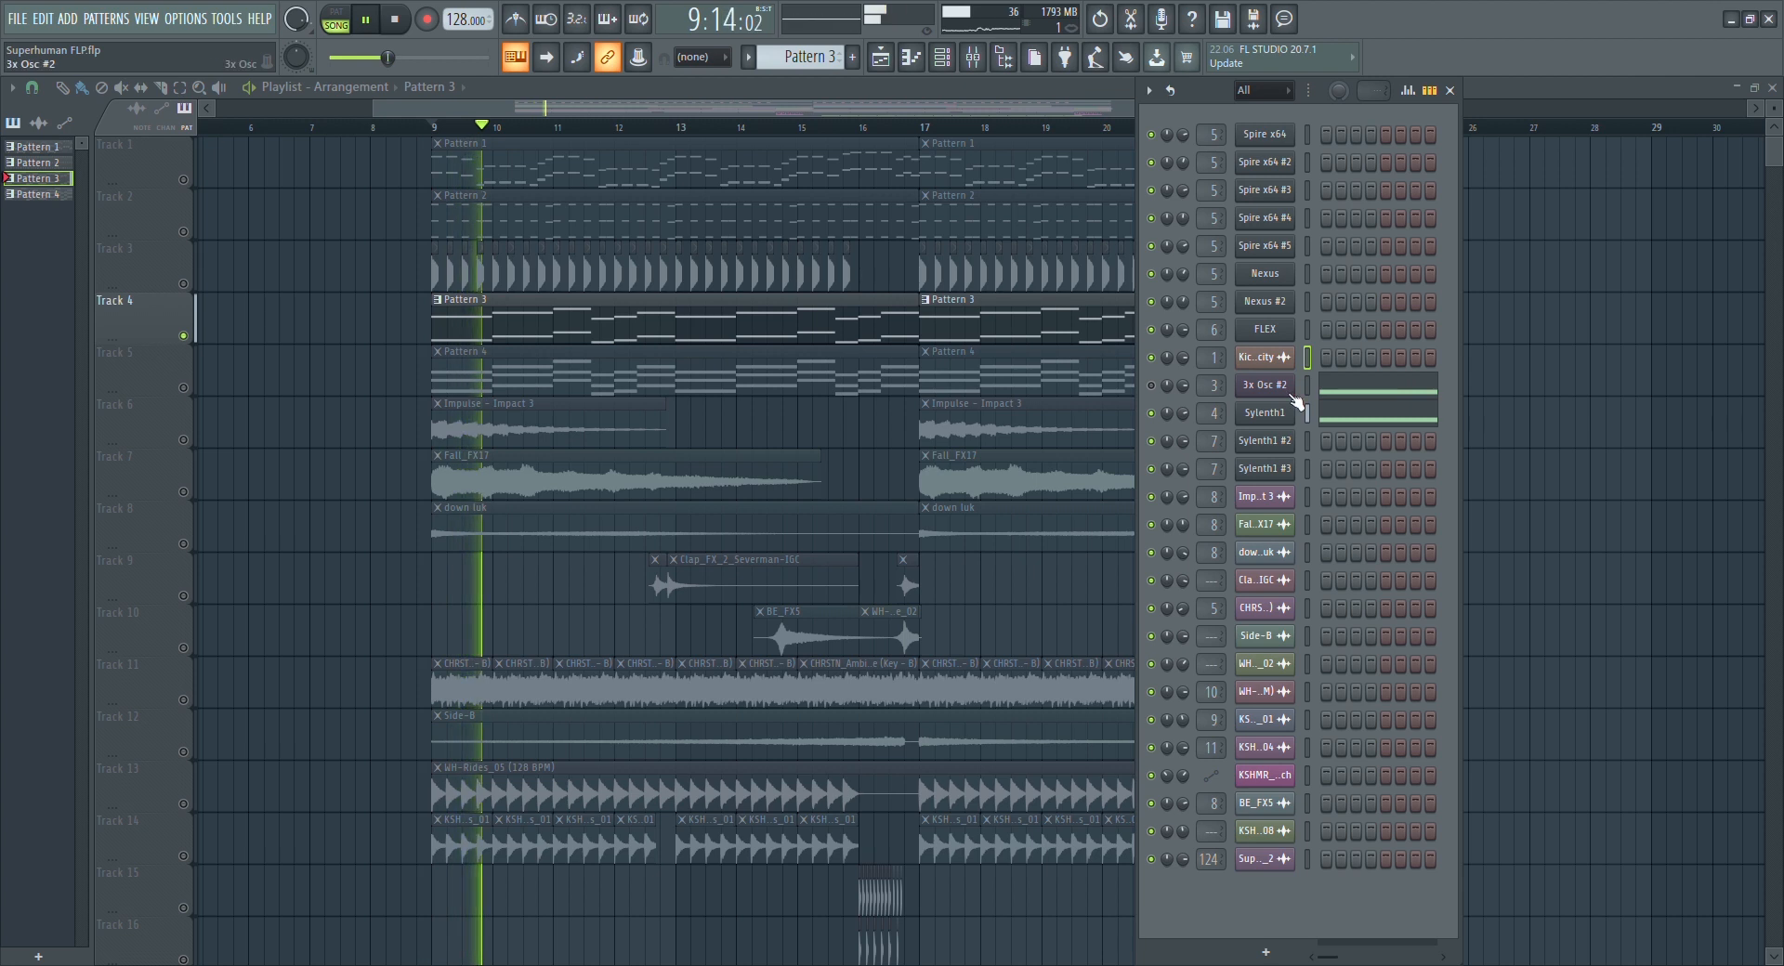
key(space)
click(1267, 418)
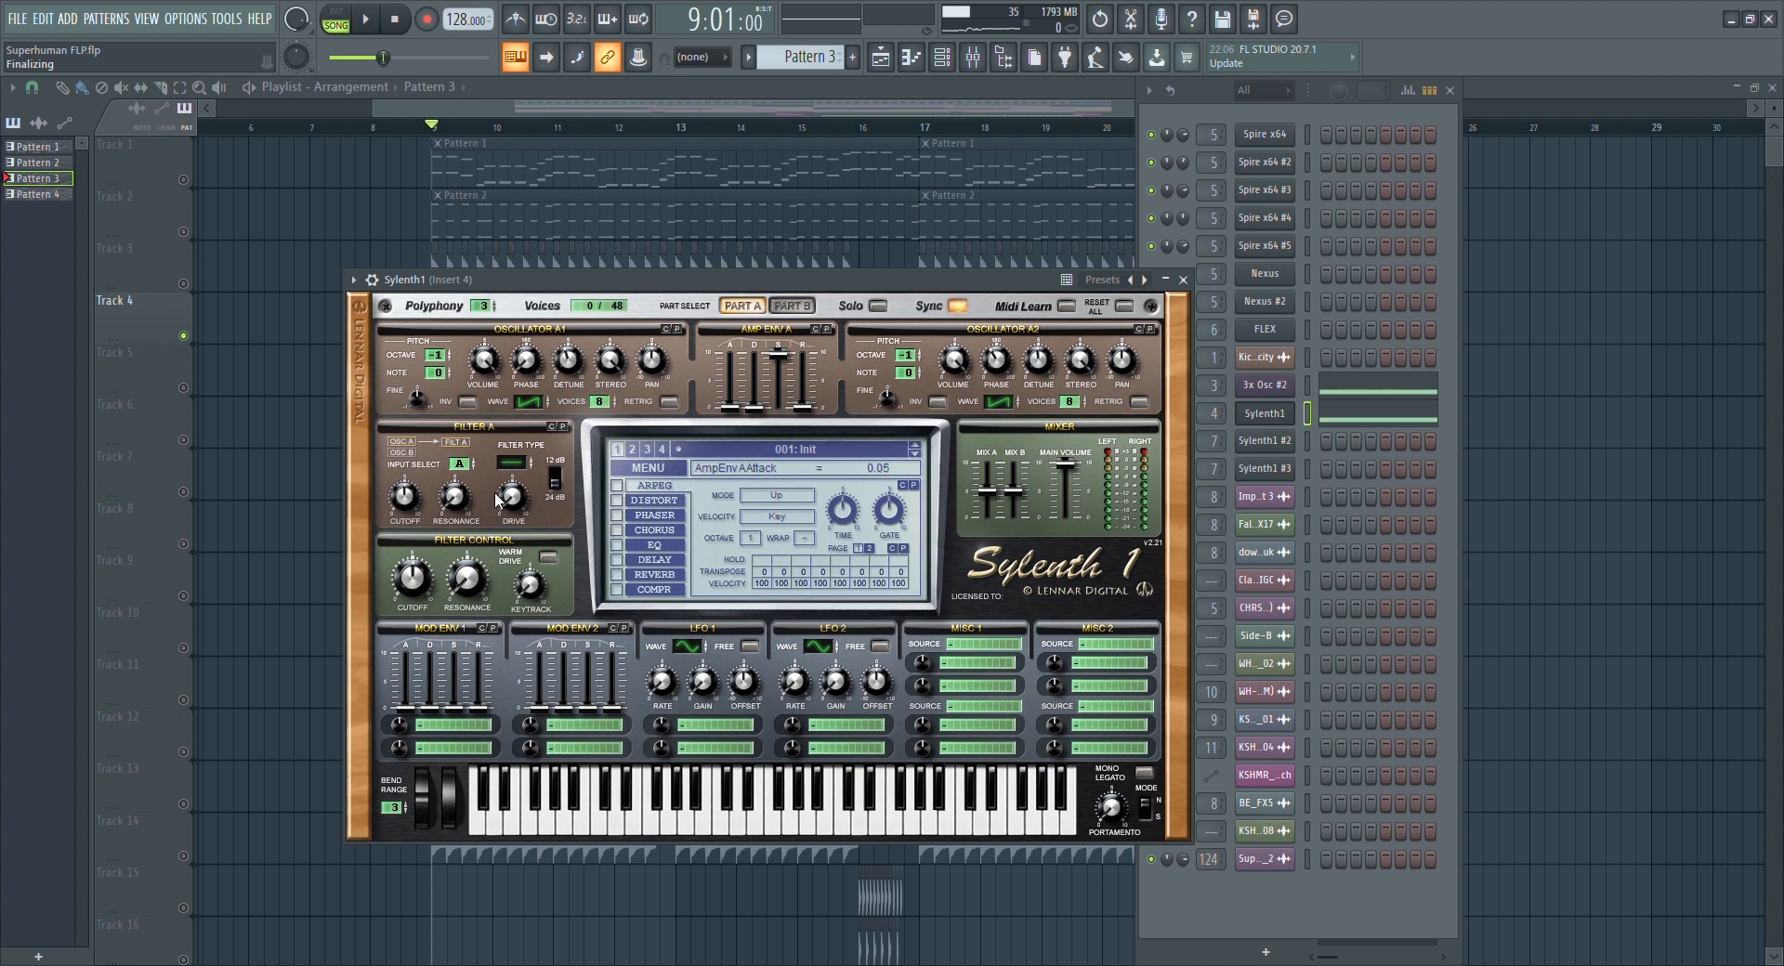
Close the Sylenth1 instrument and examine both Fruity parametric EQ 2 effects on mixer Insert 4
click(1183, 279)
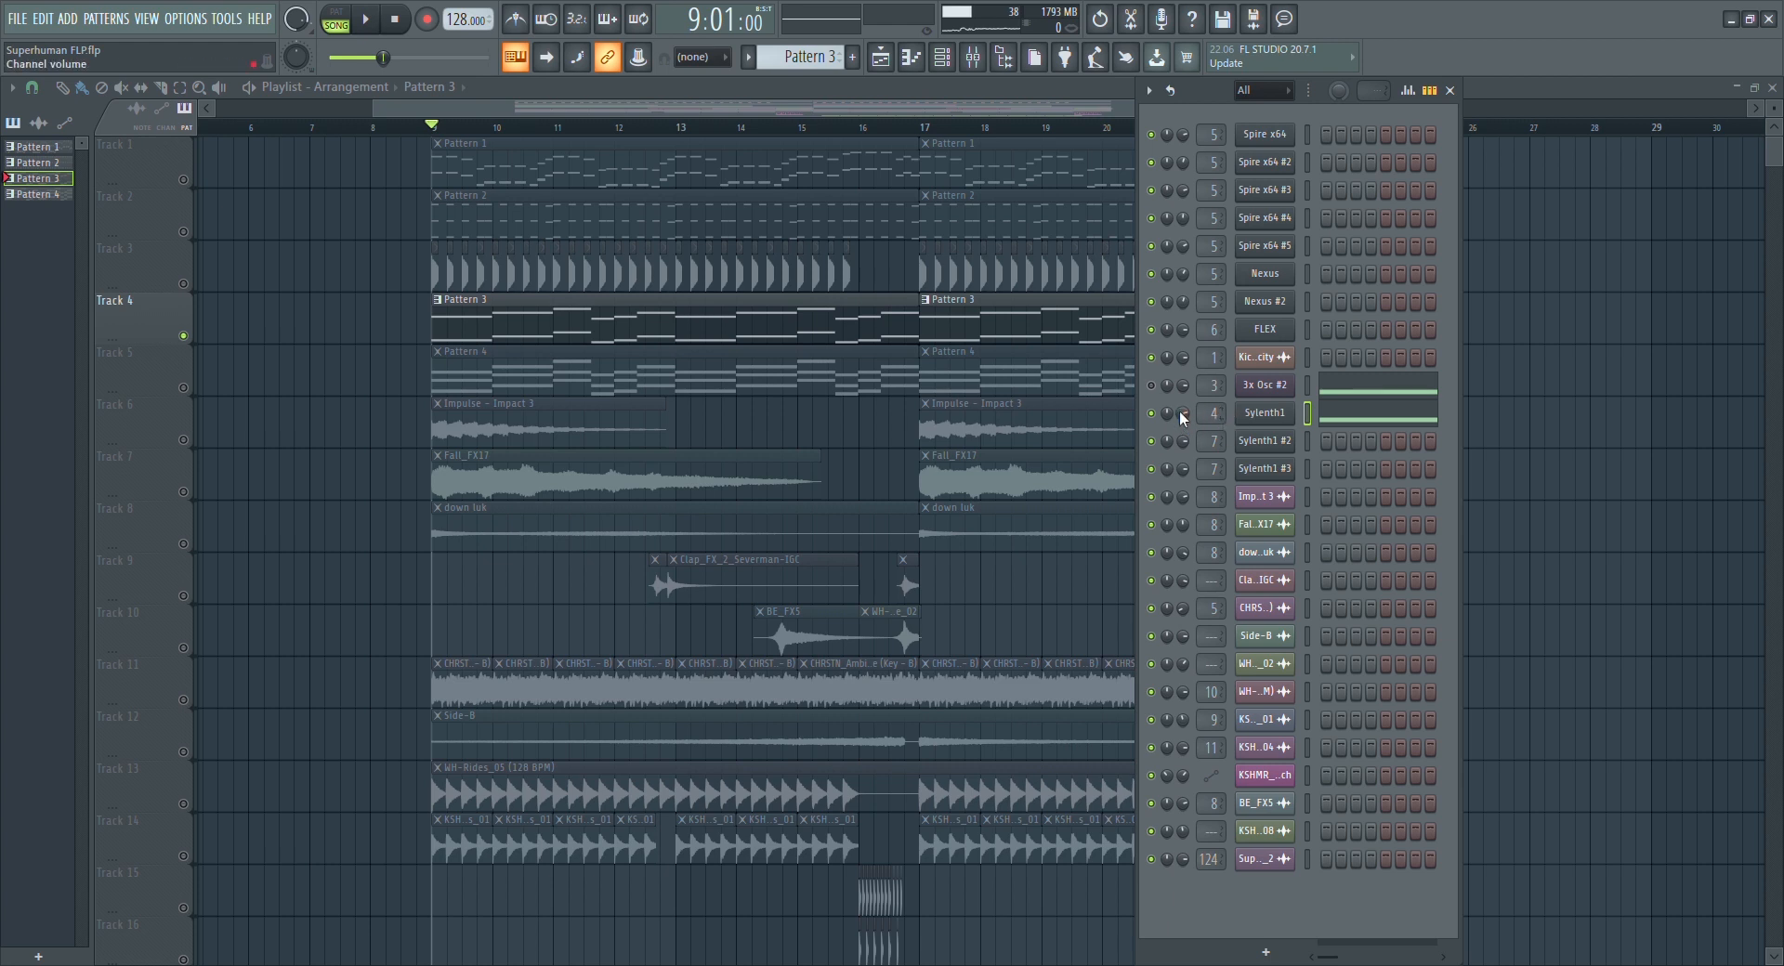
click(983, 65)
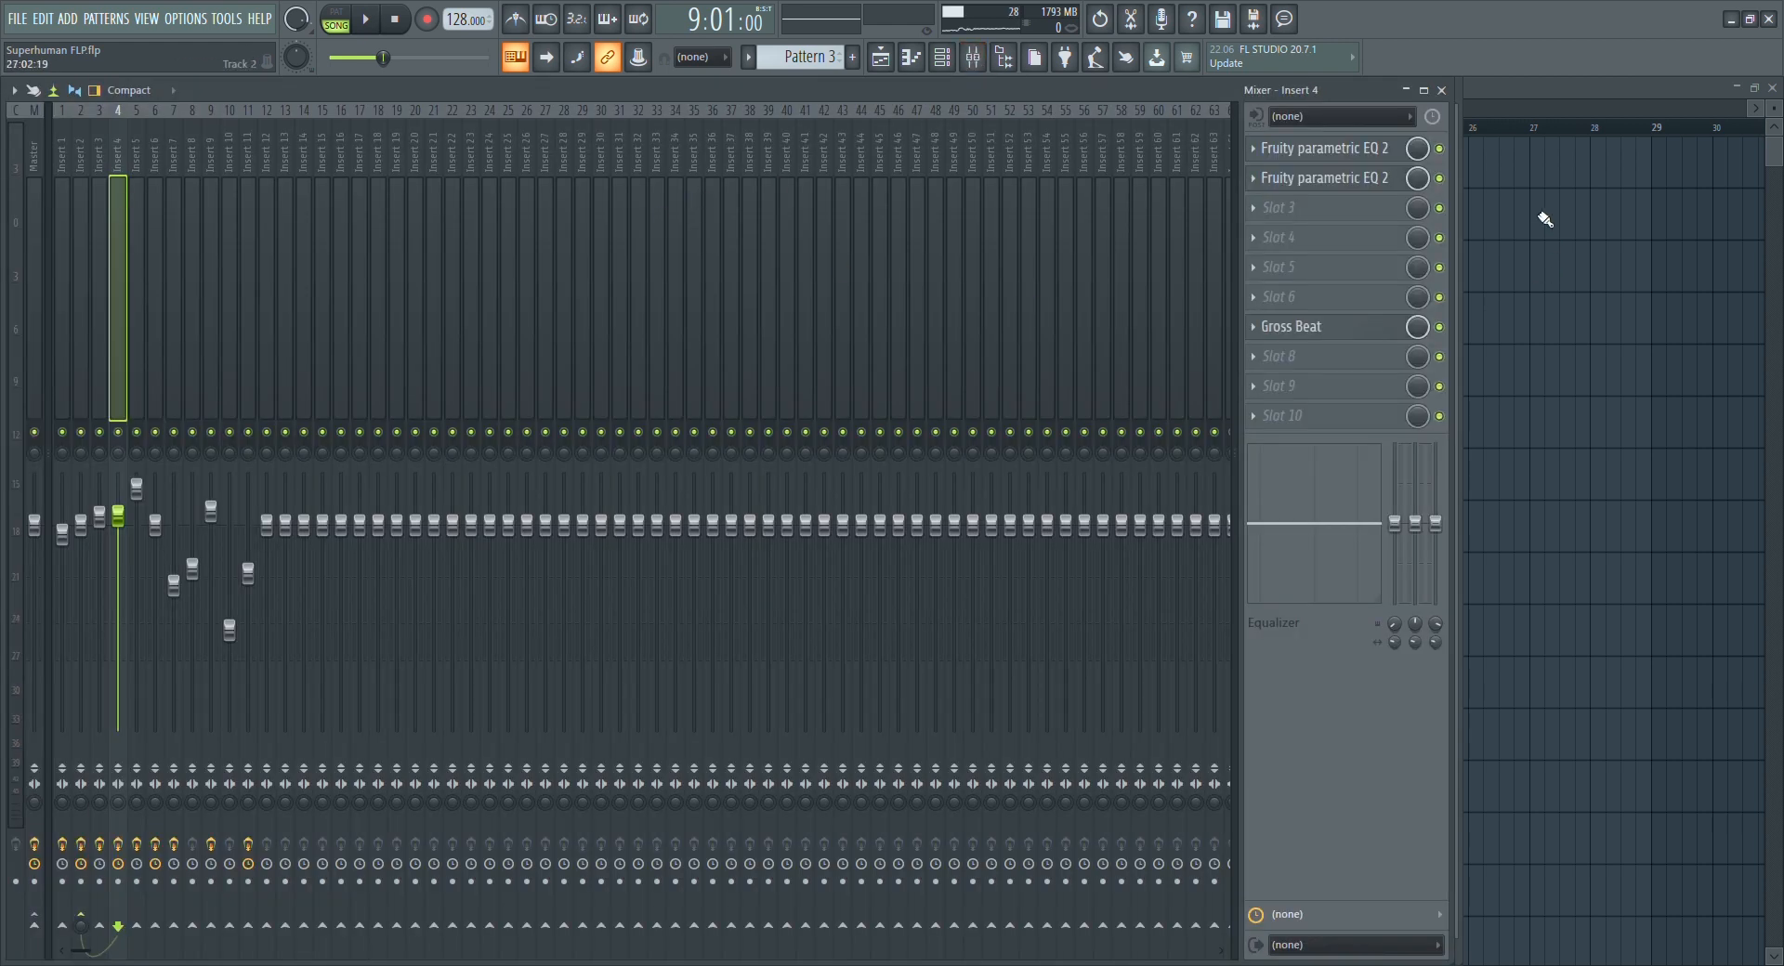
click(1327, 148)
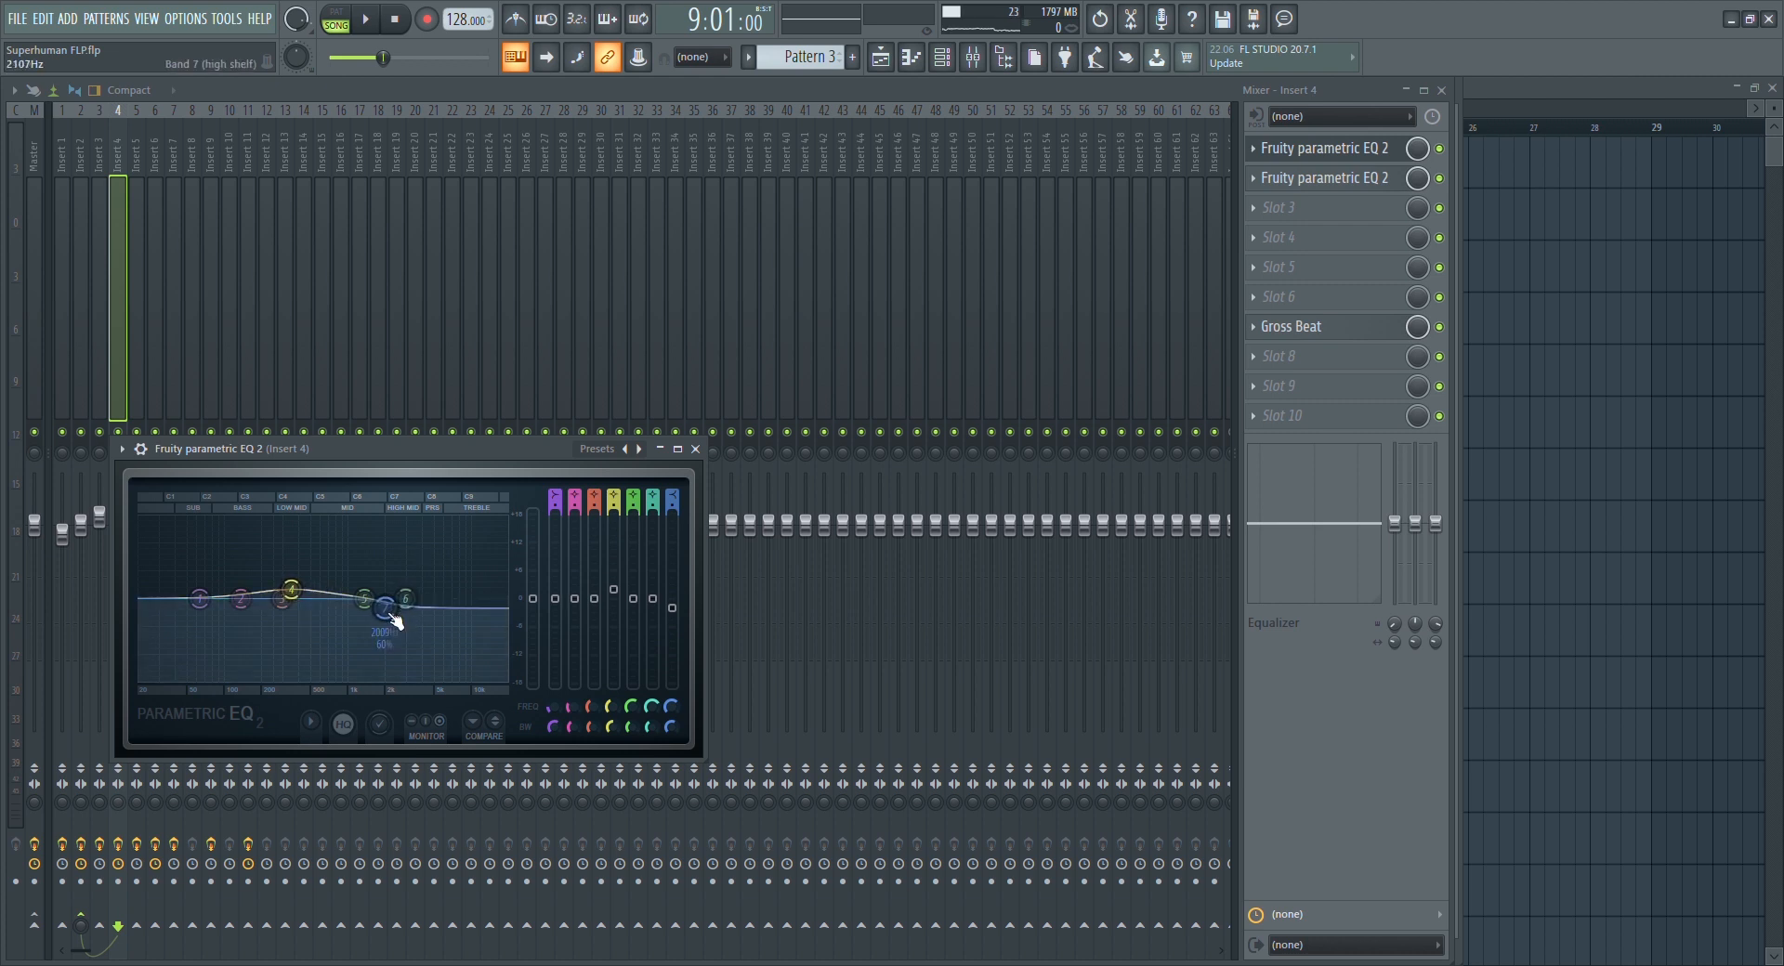
click(1319, 148)
click(1319, 178)
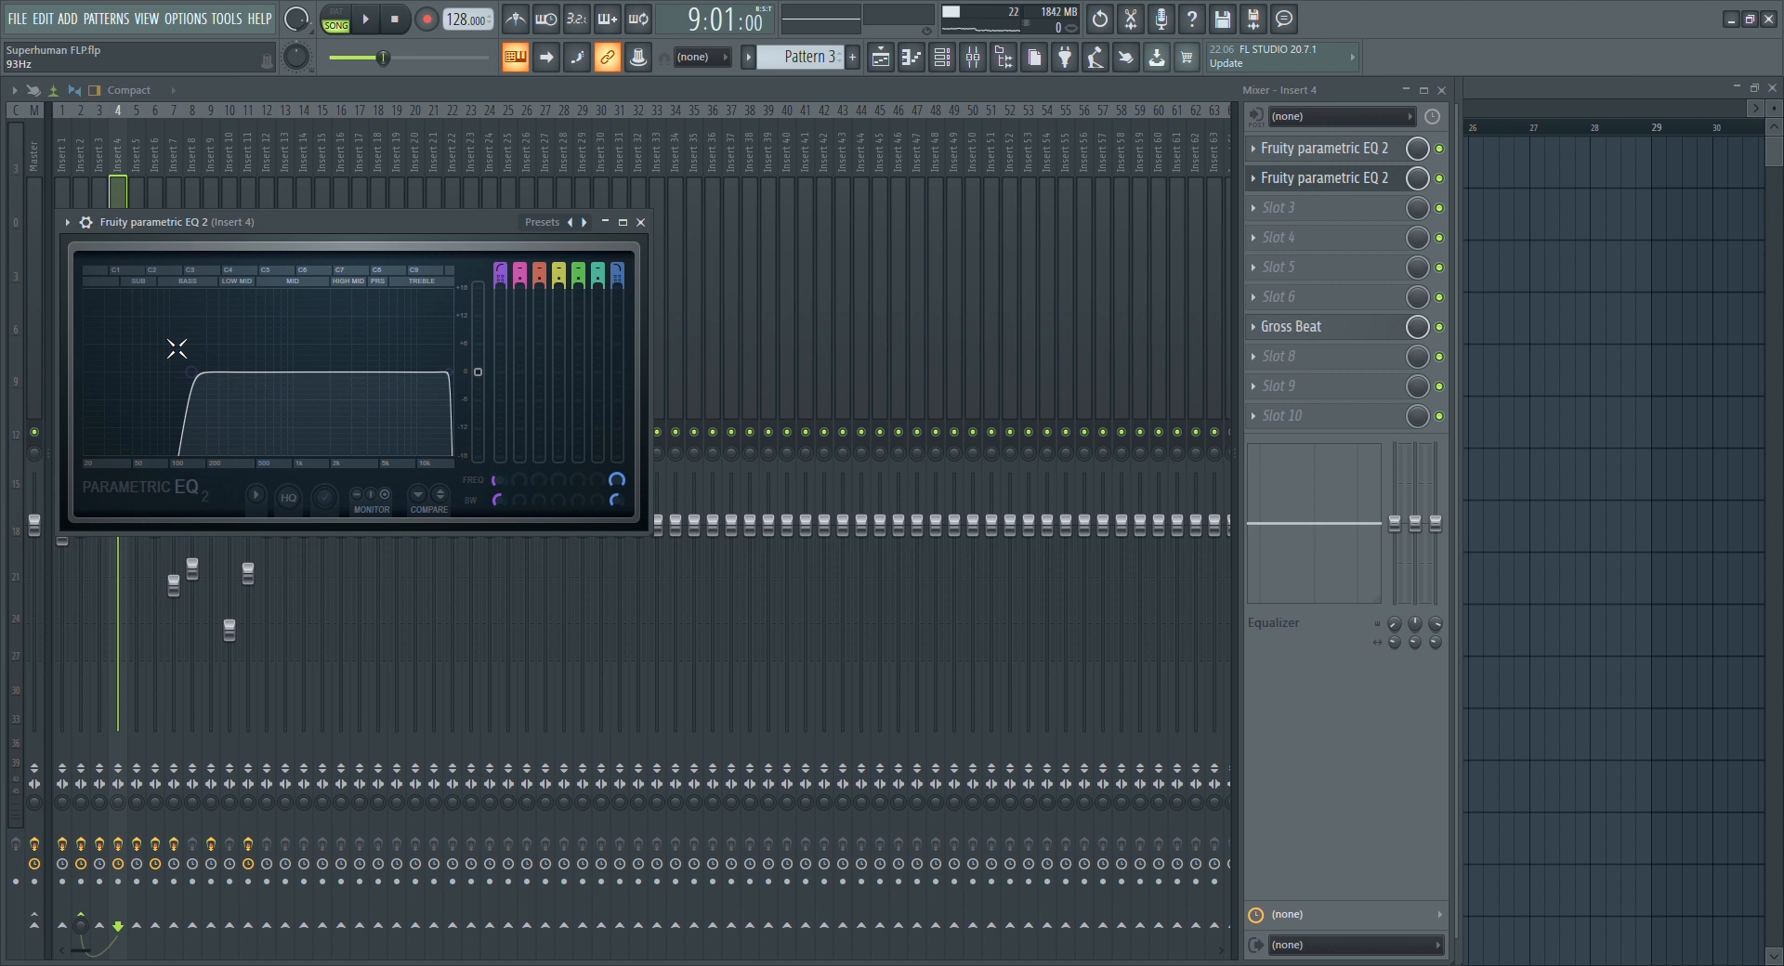
click(1361, 177)
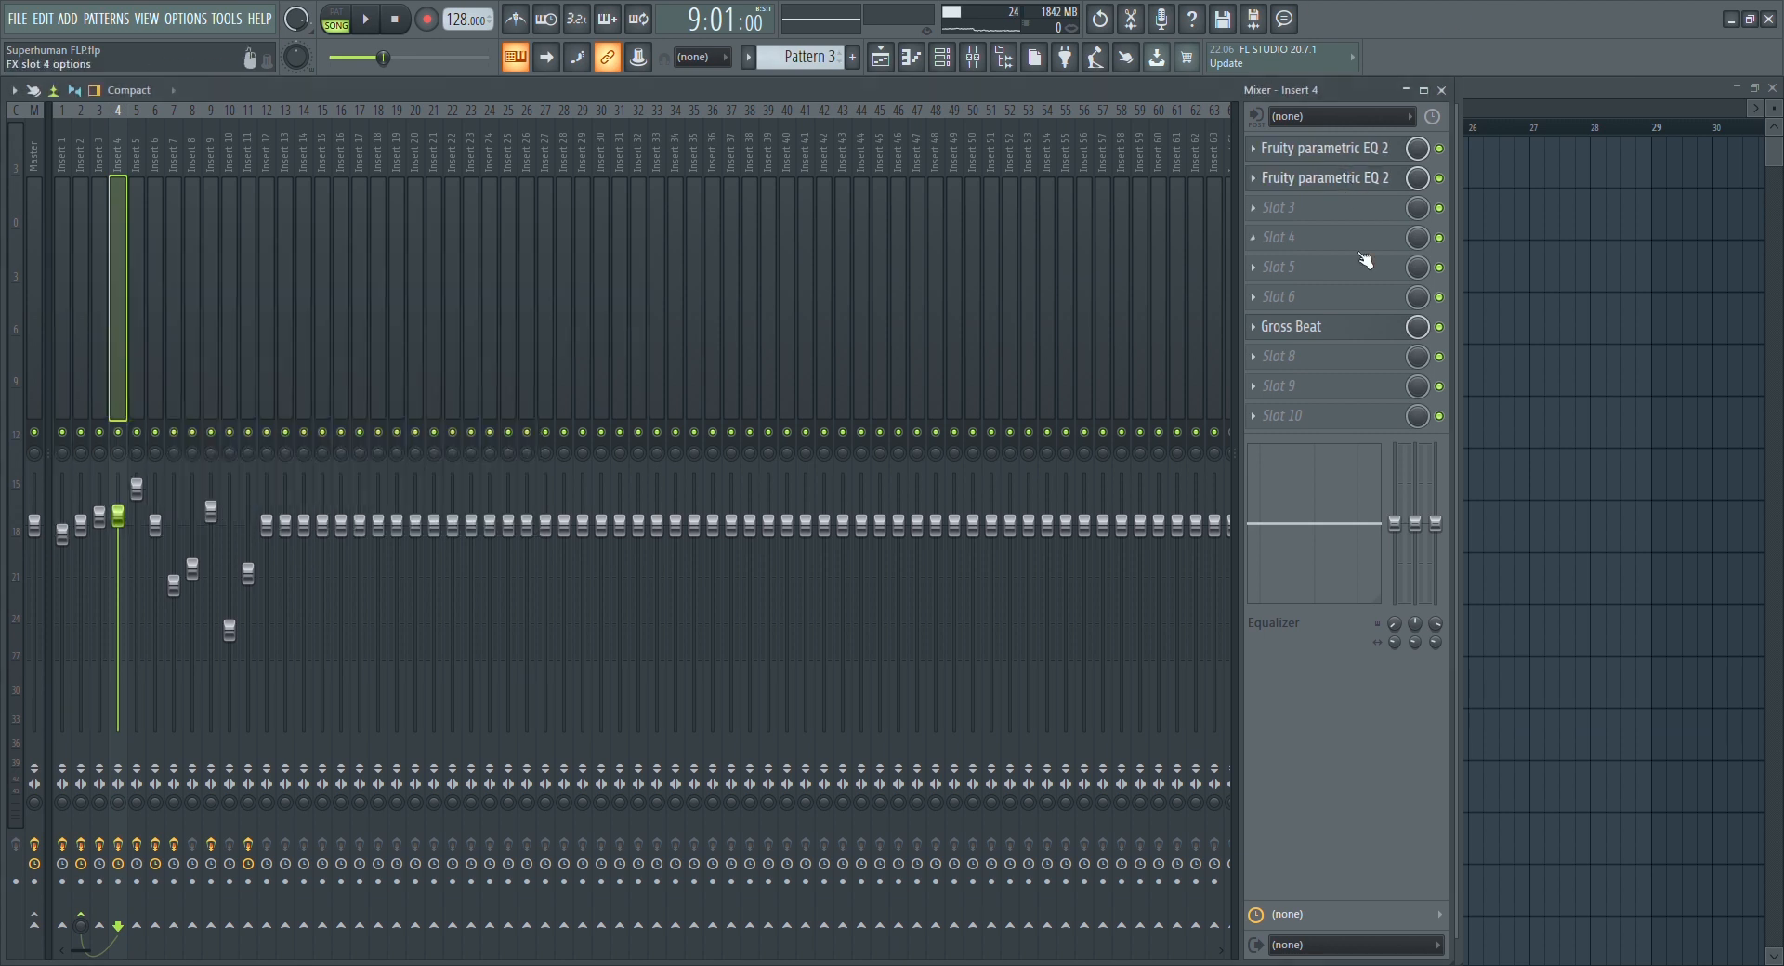
Inspect the Gross Beat volume pattern on Insert 4, close it and audition the bass layer from bar 9
click(1332, 328)
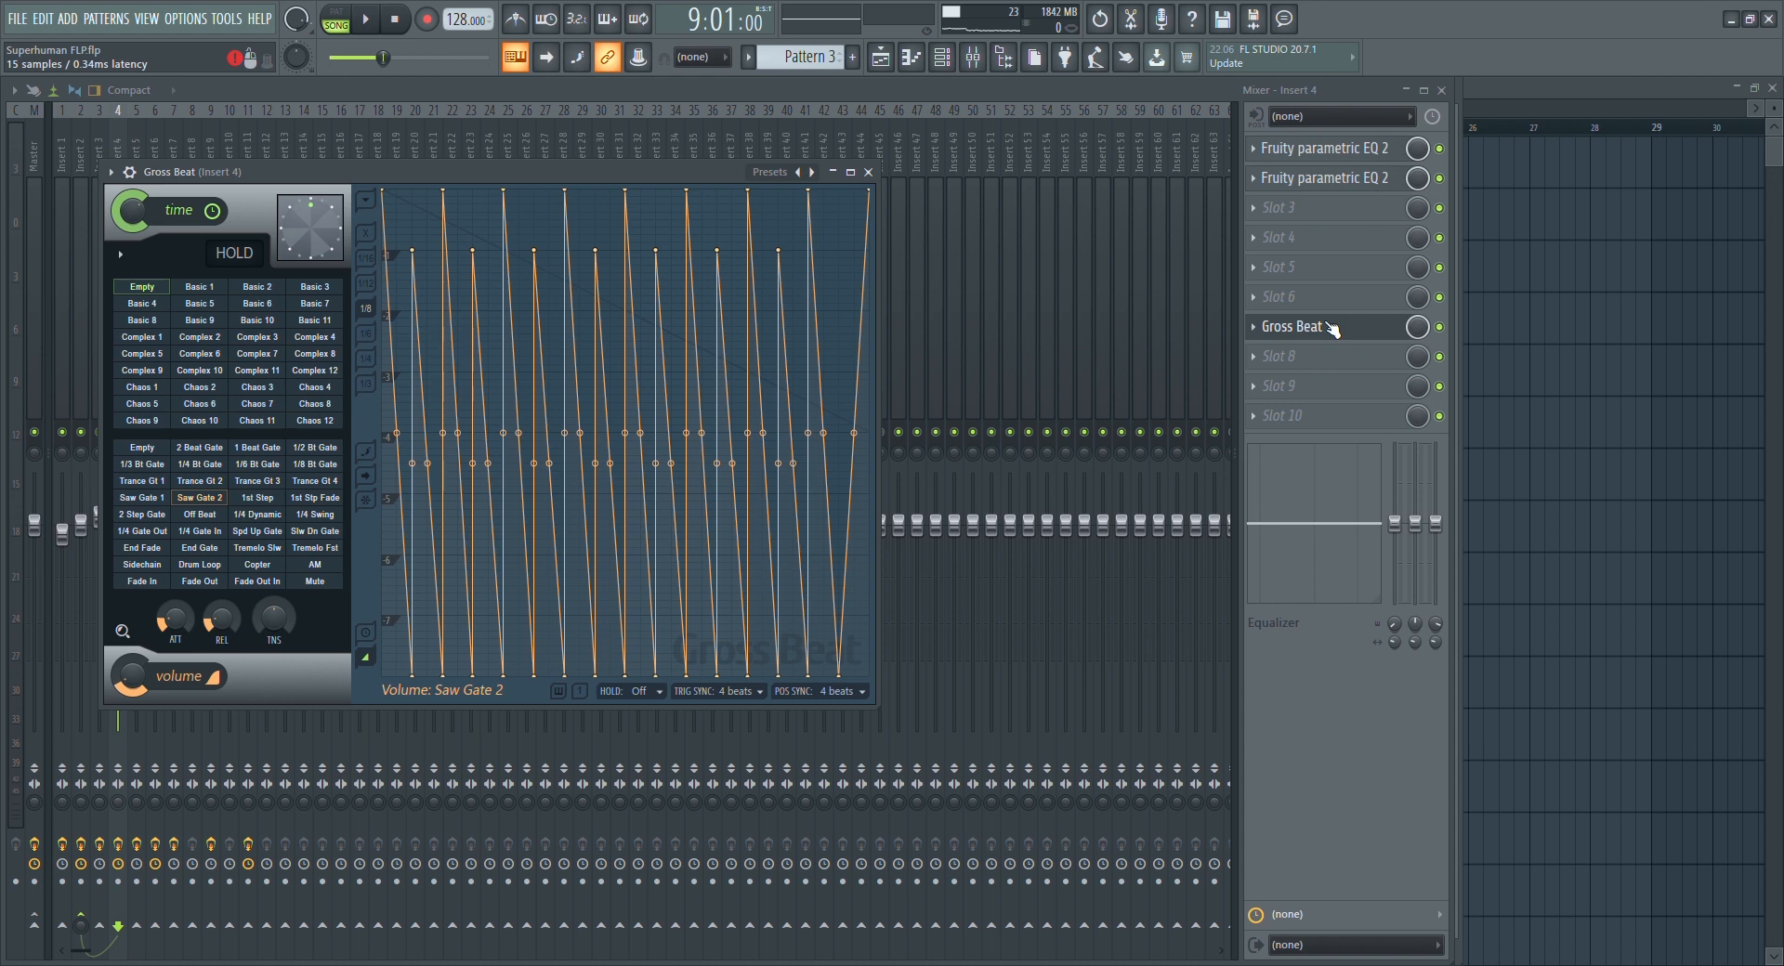
click(1332, 328)
key(space)
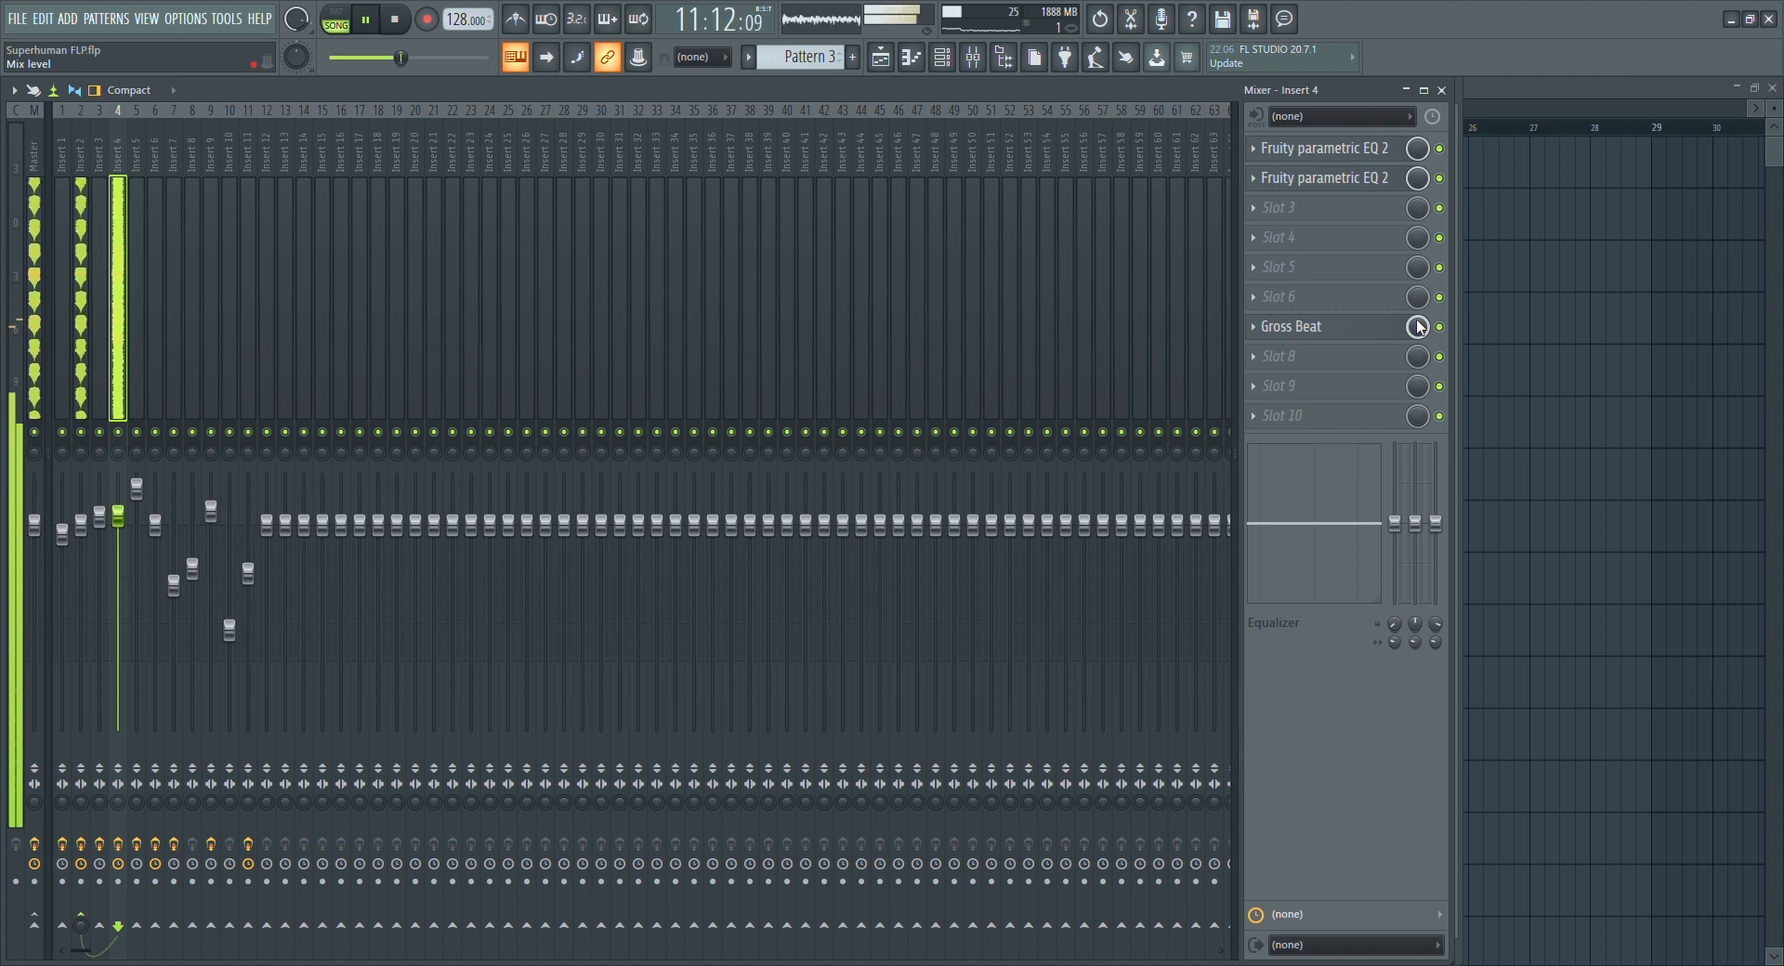
key(space)
Inspect the 3x Osc #2 oscillator settings from the channel rack and audition that layer with Sylenth1 muted
key(F6)
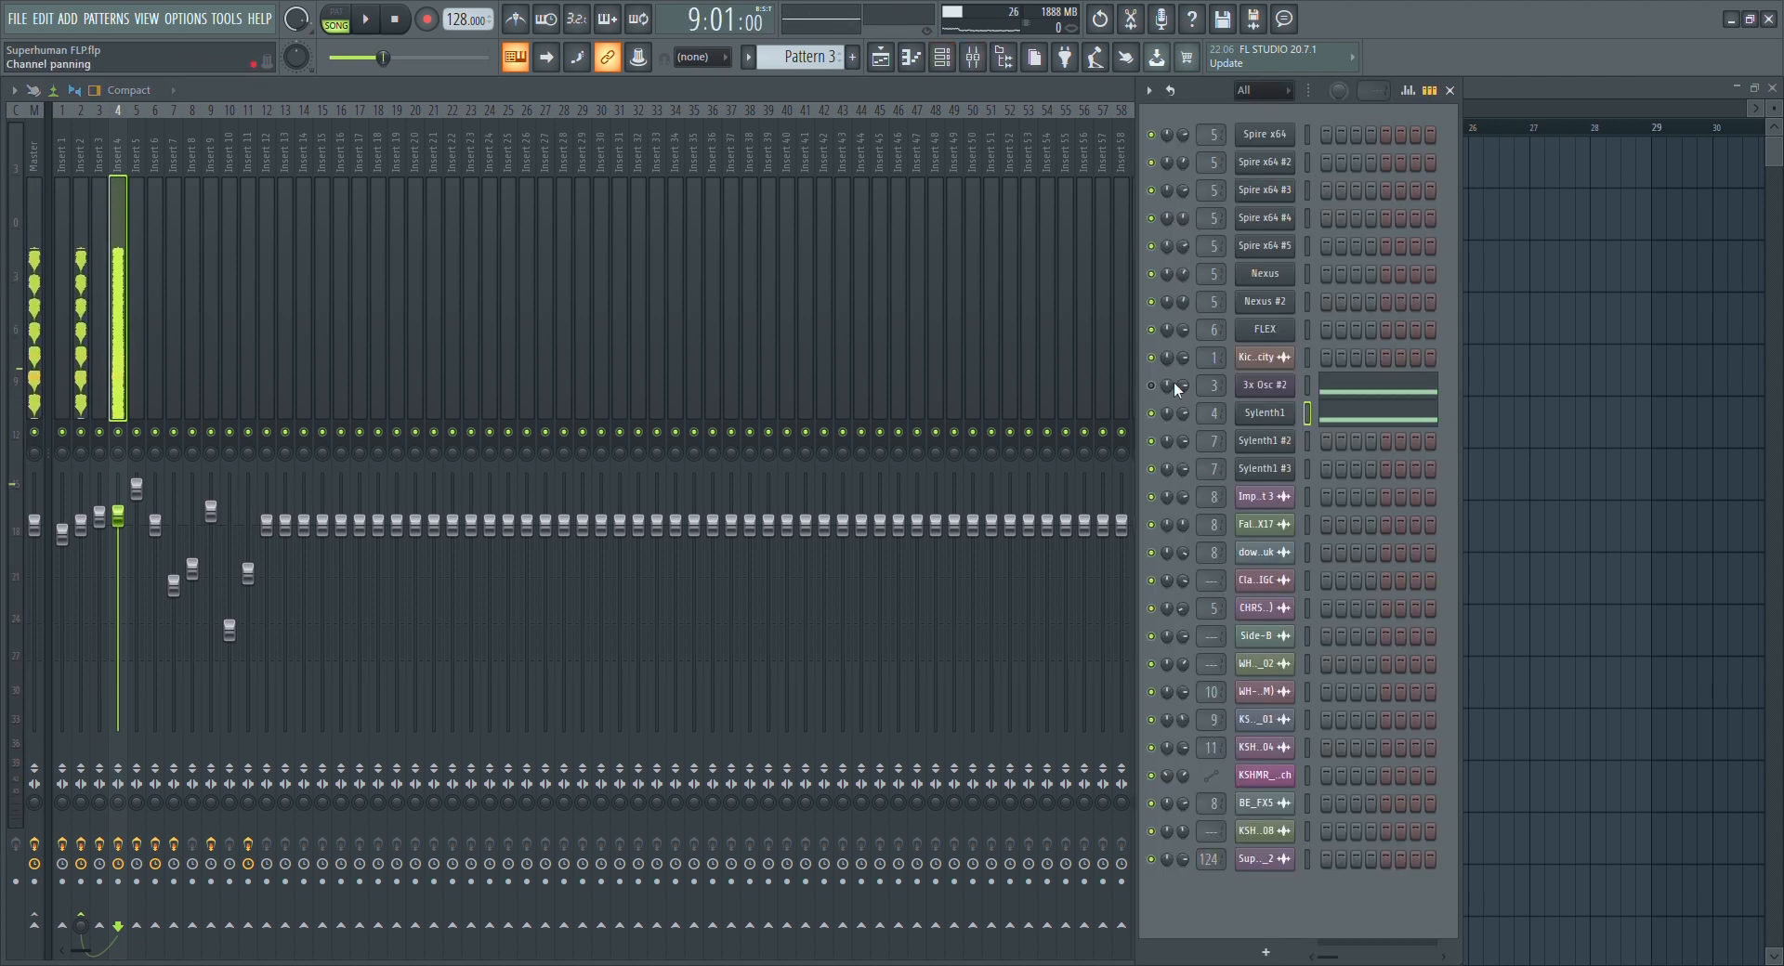
click(1263, 386)
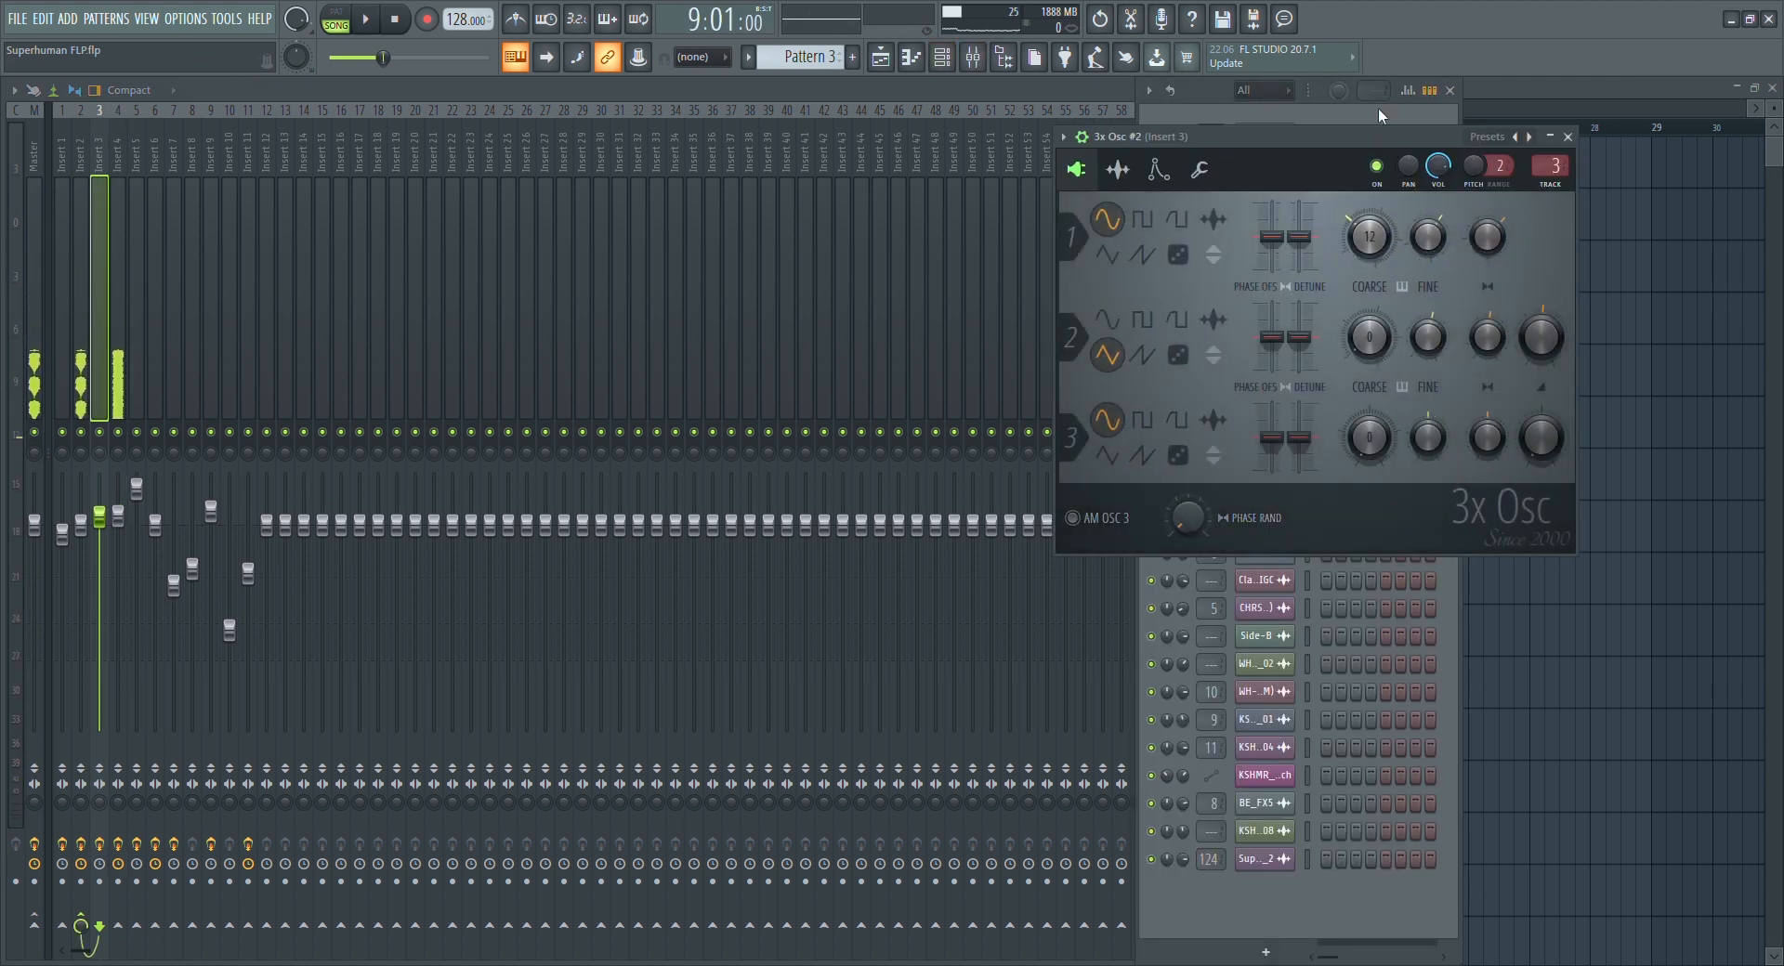
drag(1325, 135, 675, 223)
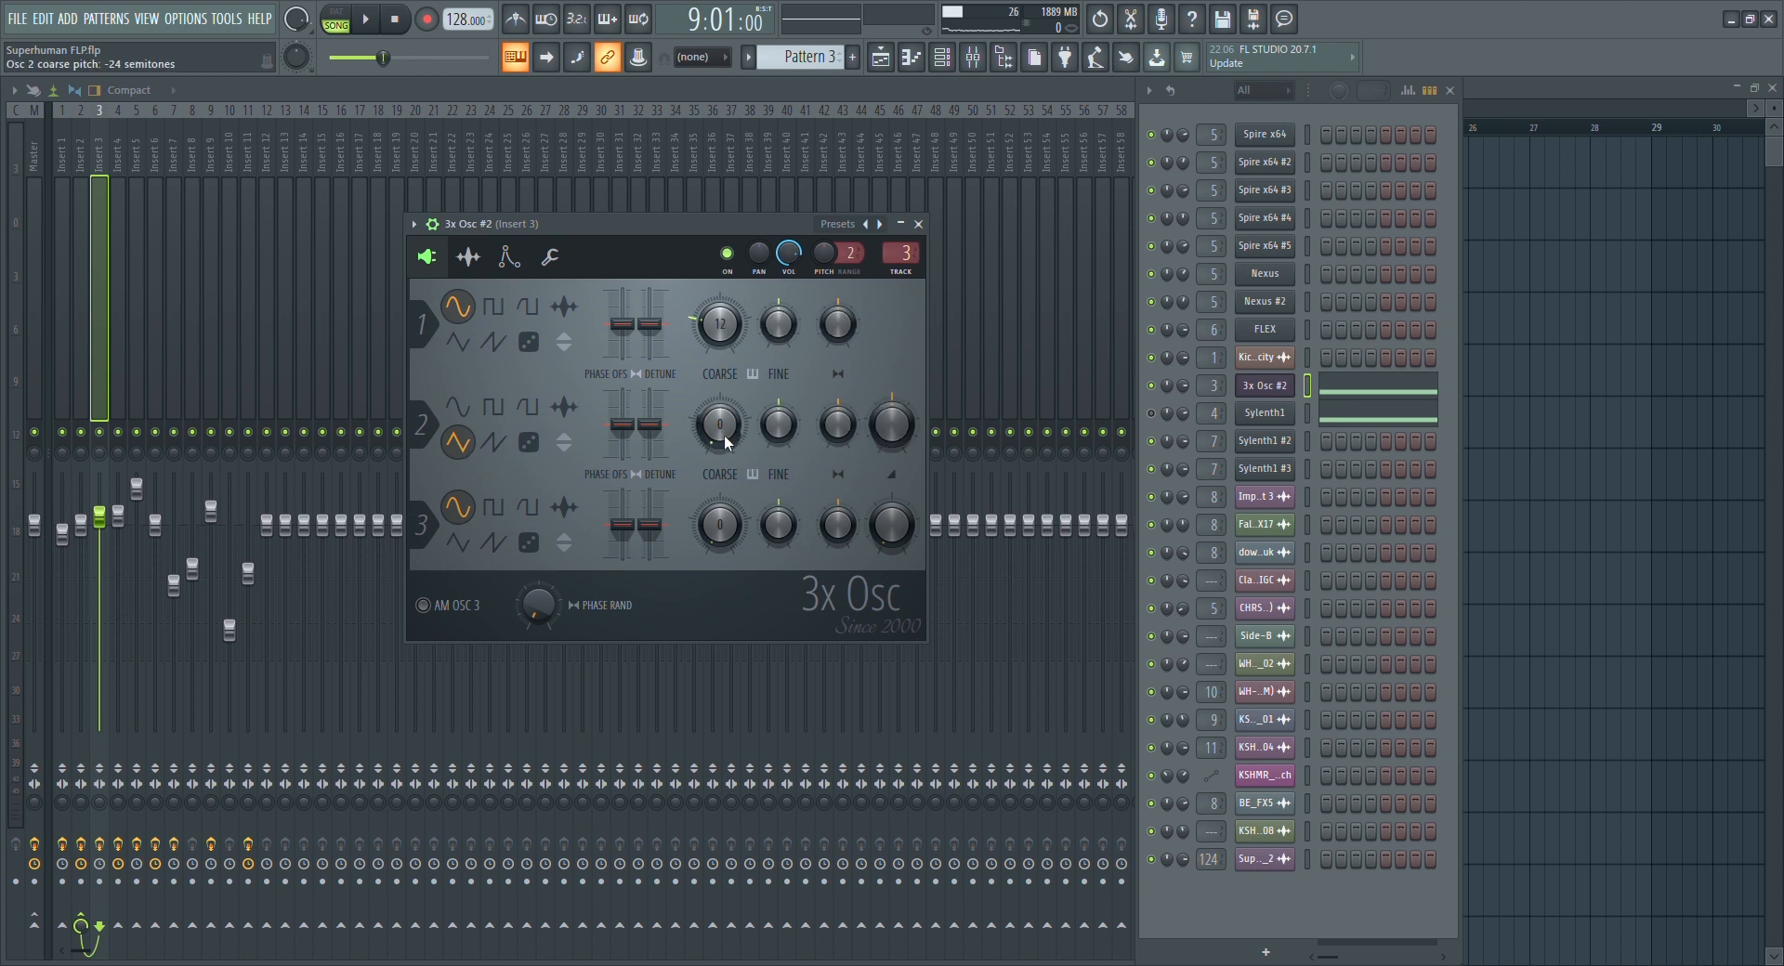
click(919, 223)
key(space)
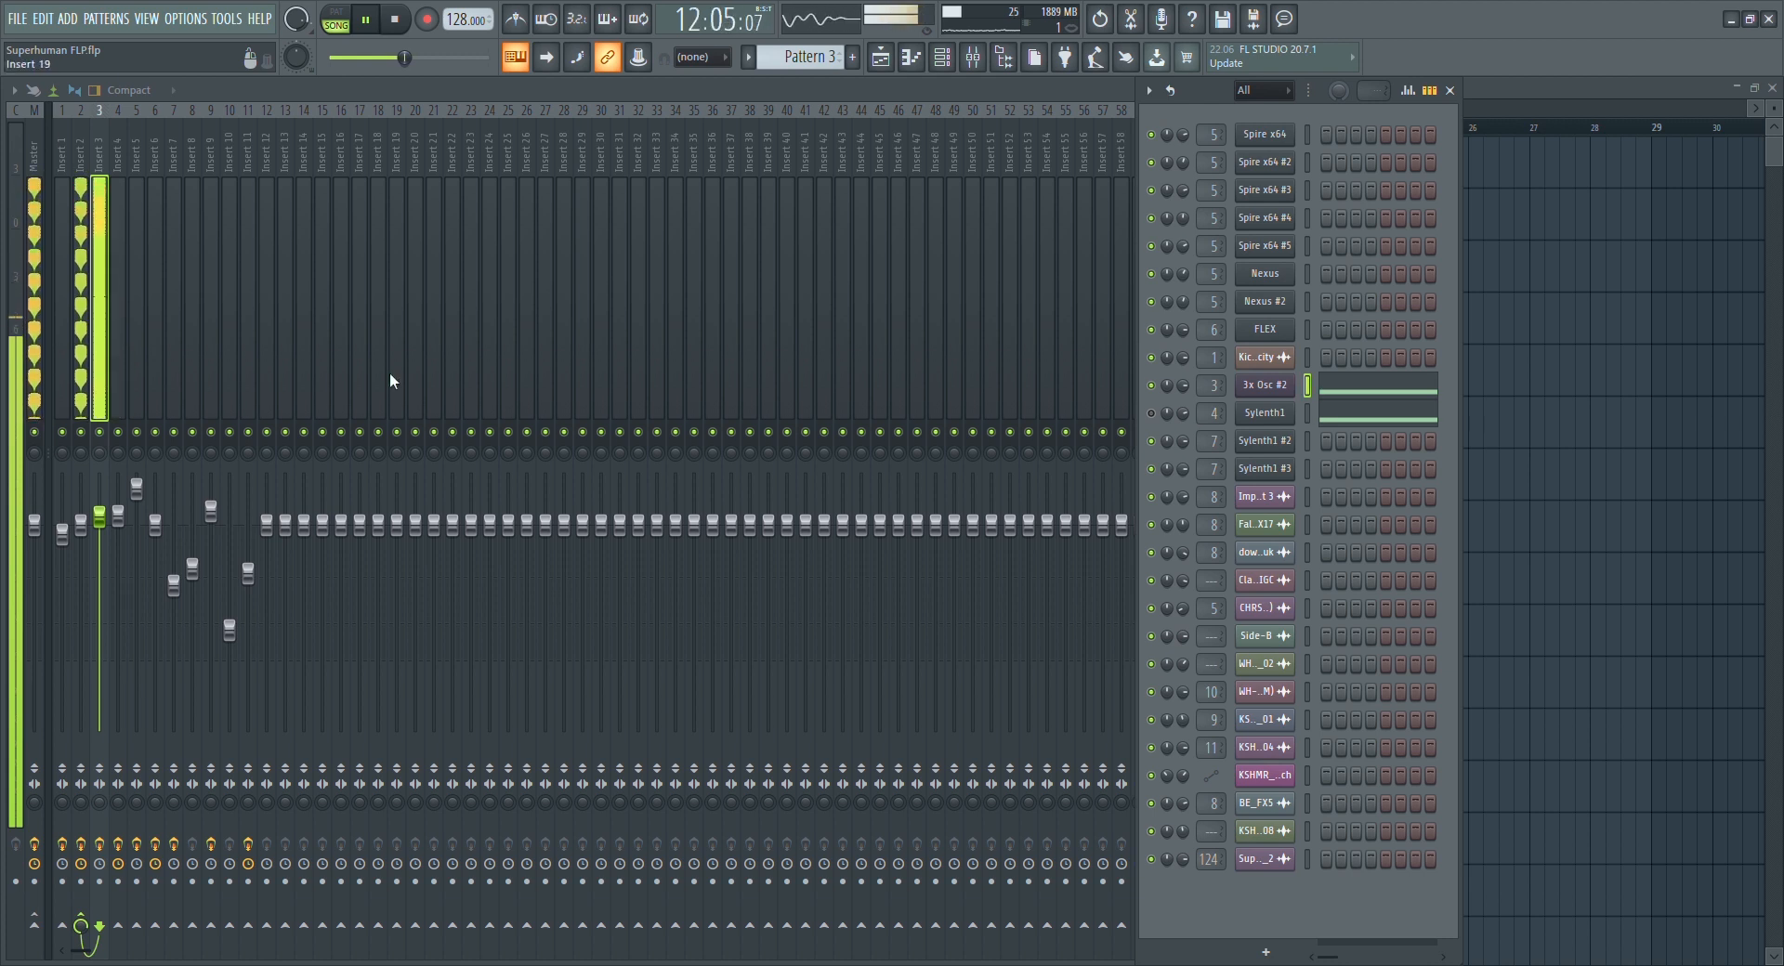
key(space)
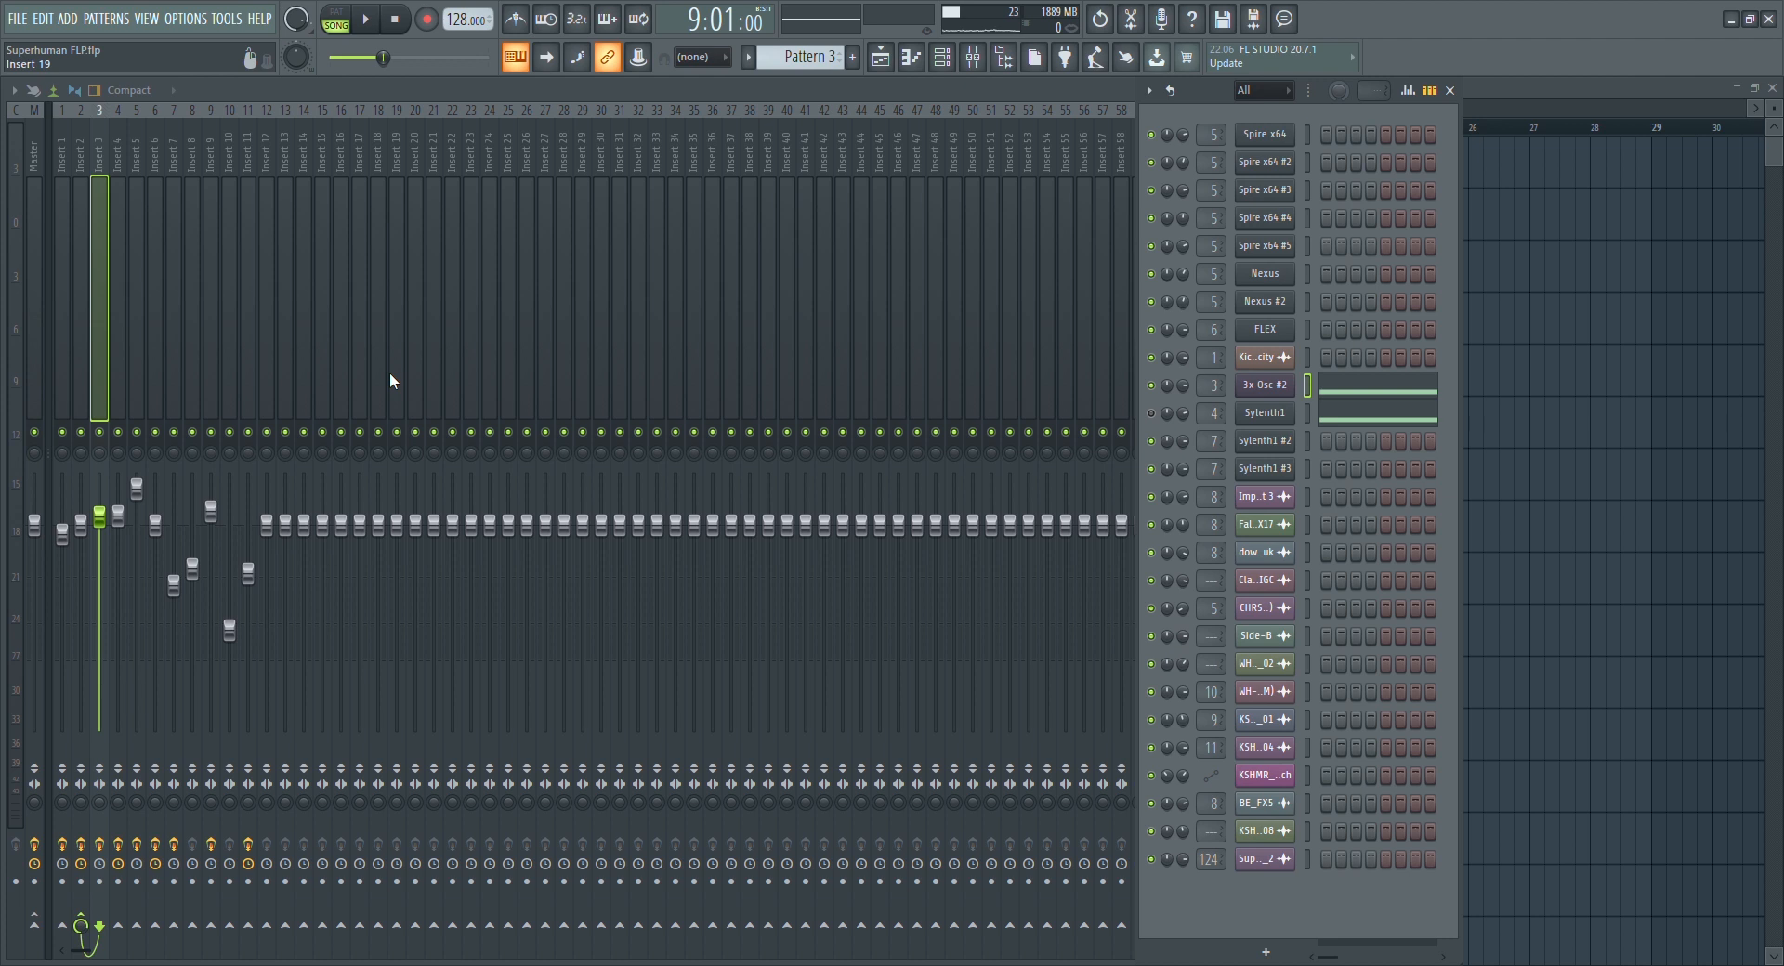
Examine the Fruity parametric EQ 2 curve on mixer Insert 3 while playing the 3x Osc #2 bass layer
click(104, 206)
click(1319, 149)
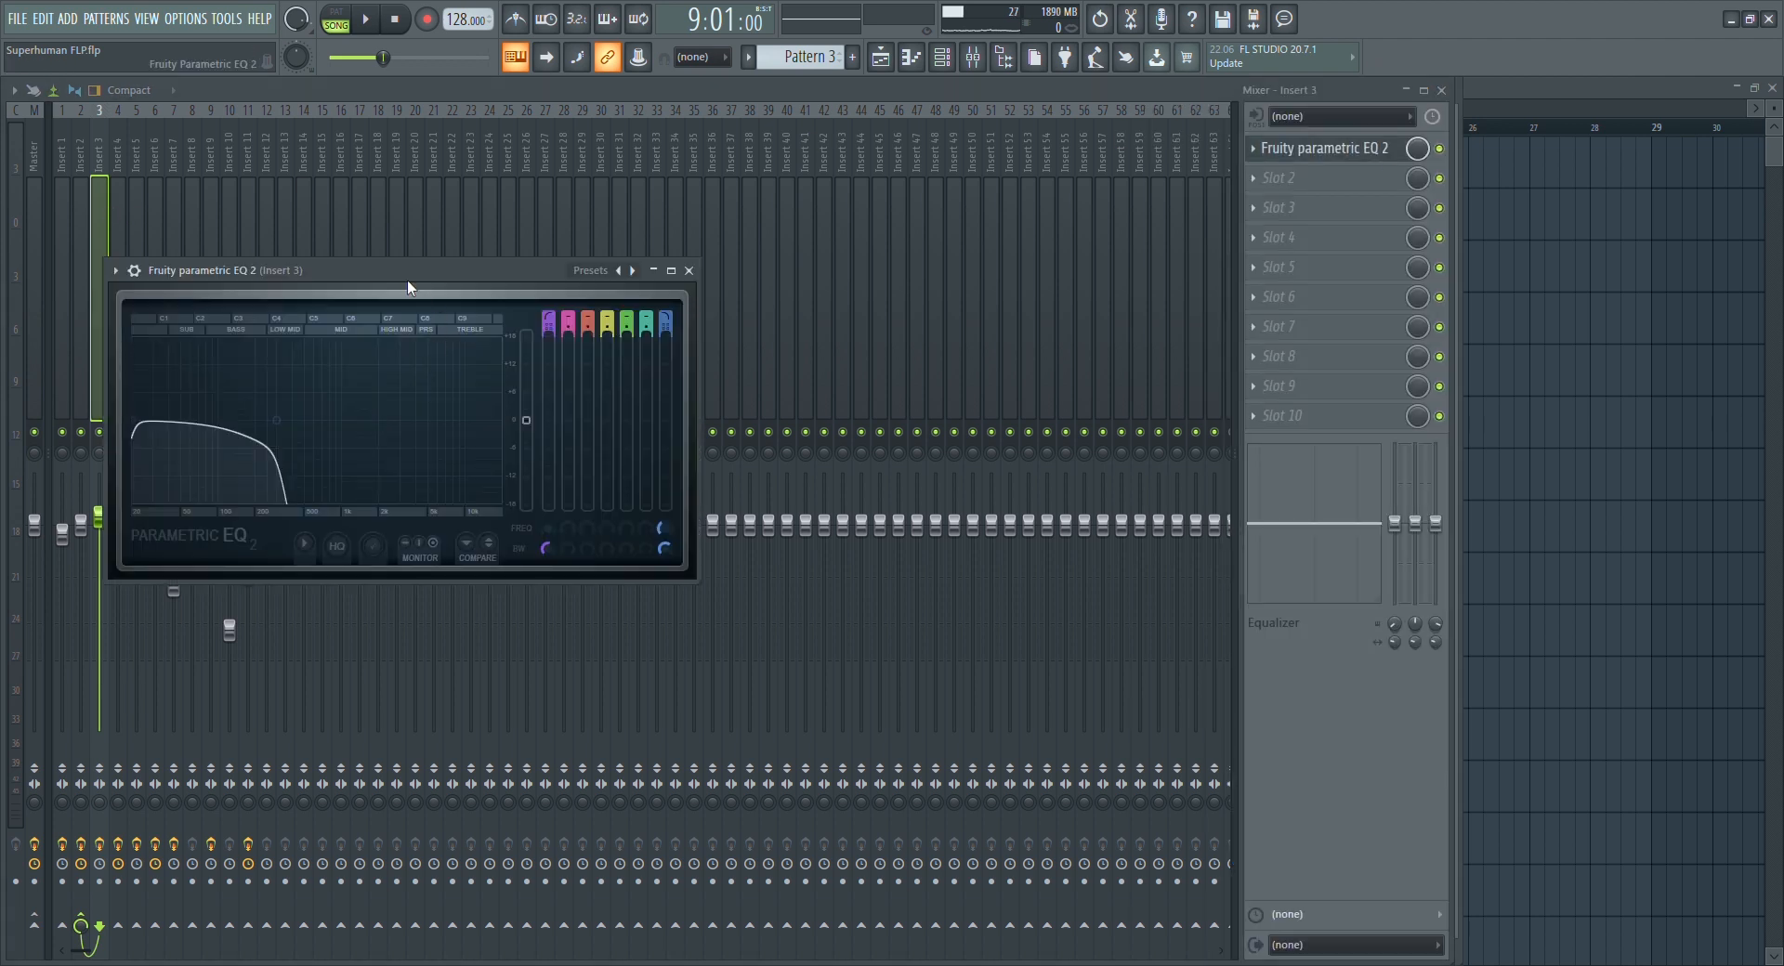
drag(409, 268, 534, 249)
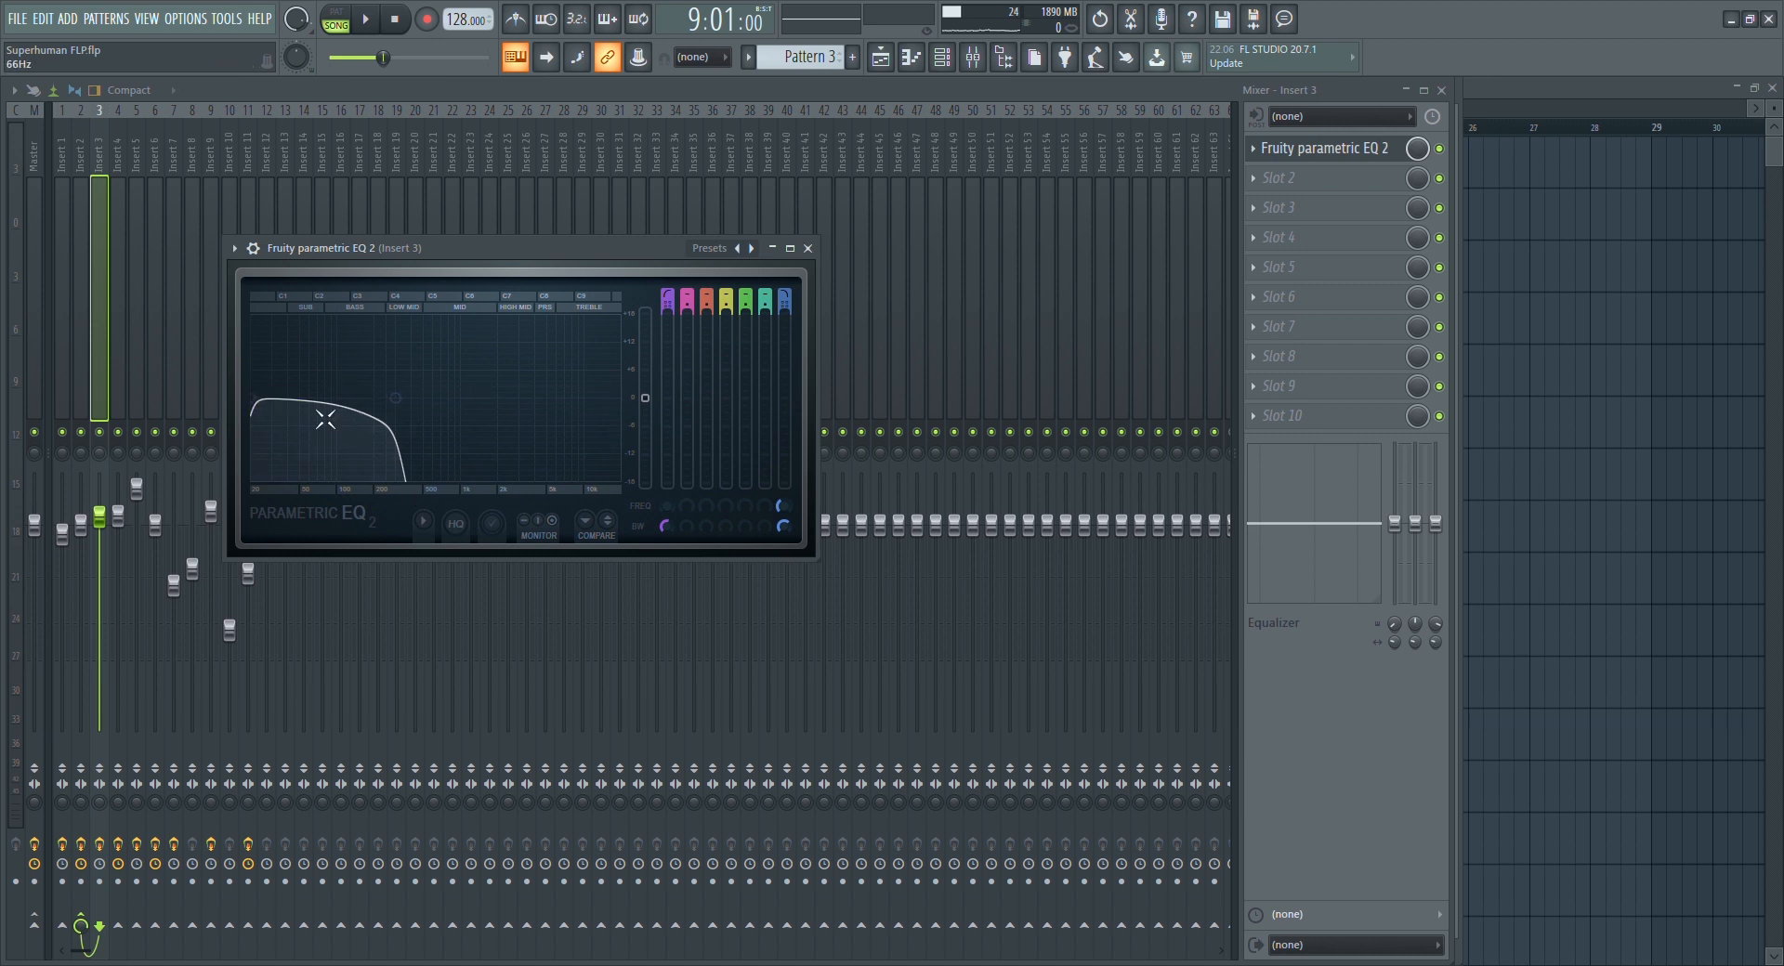
key(space)
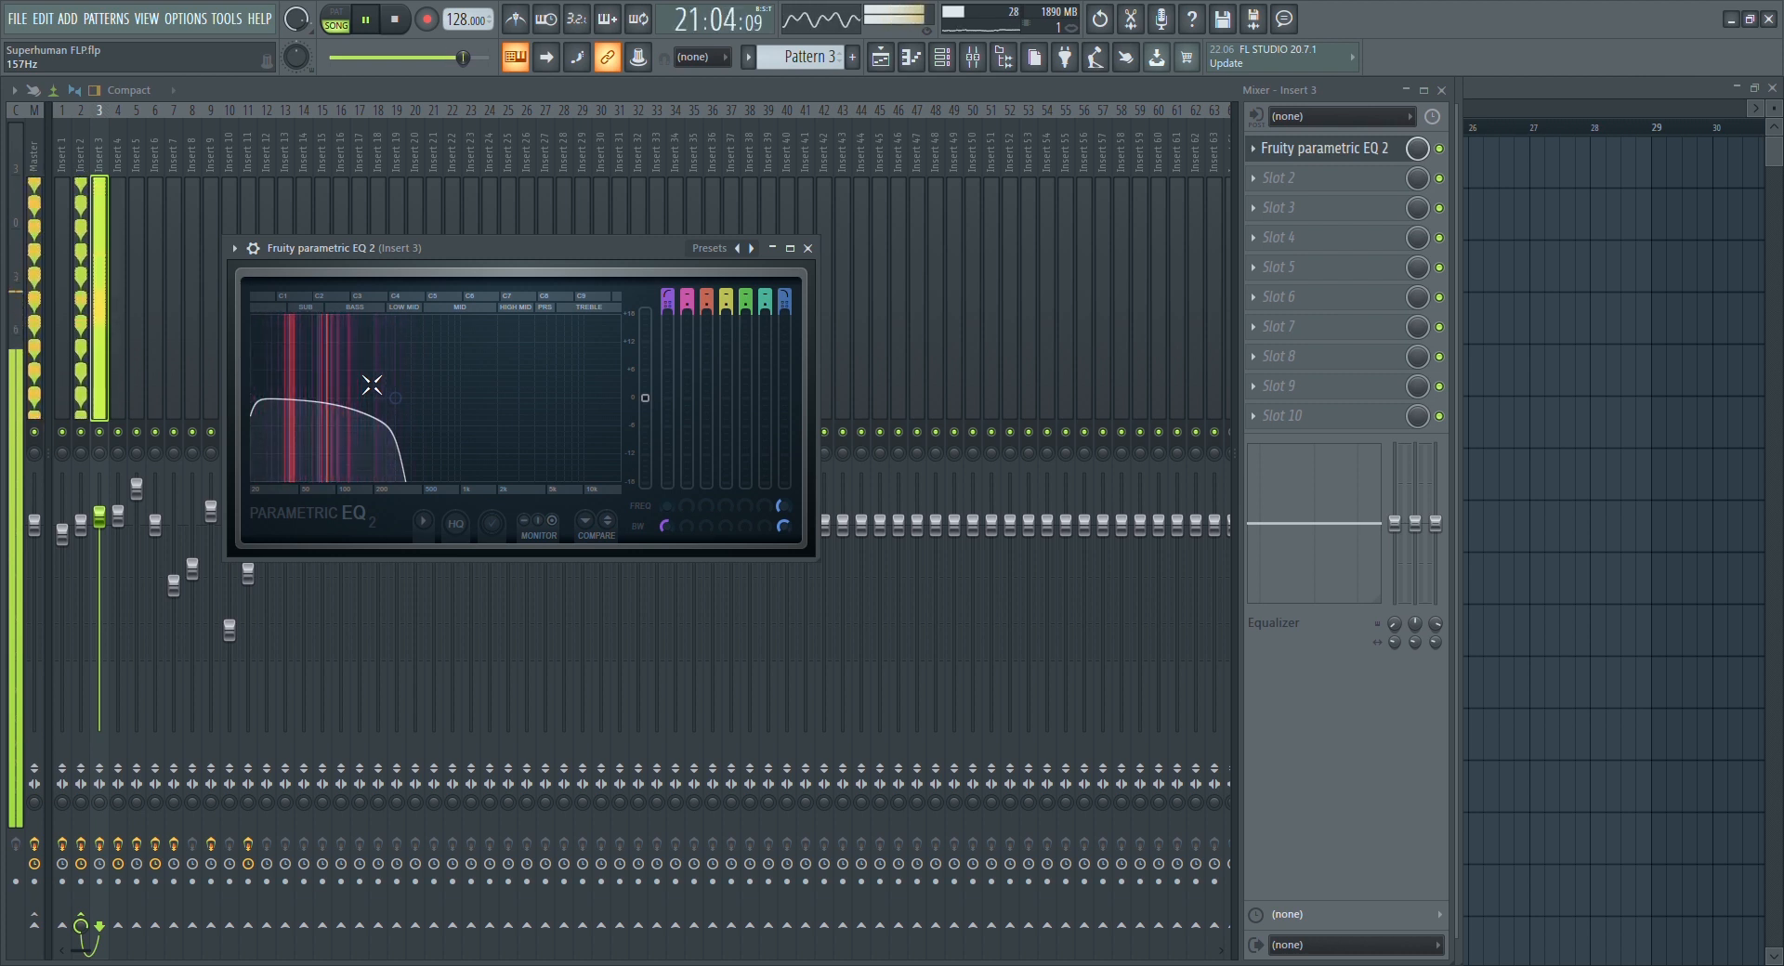
click(1372, 149)
key(space)
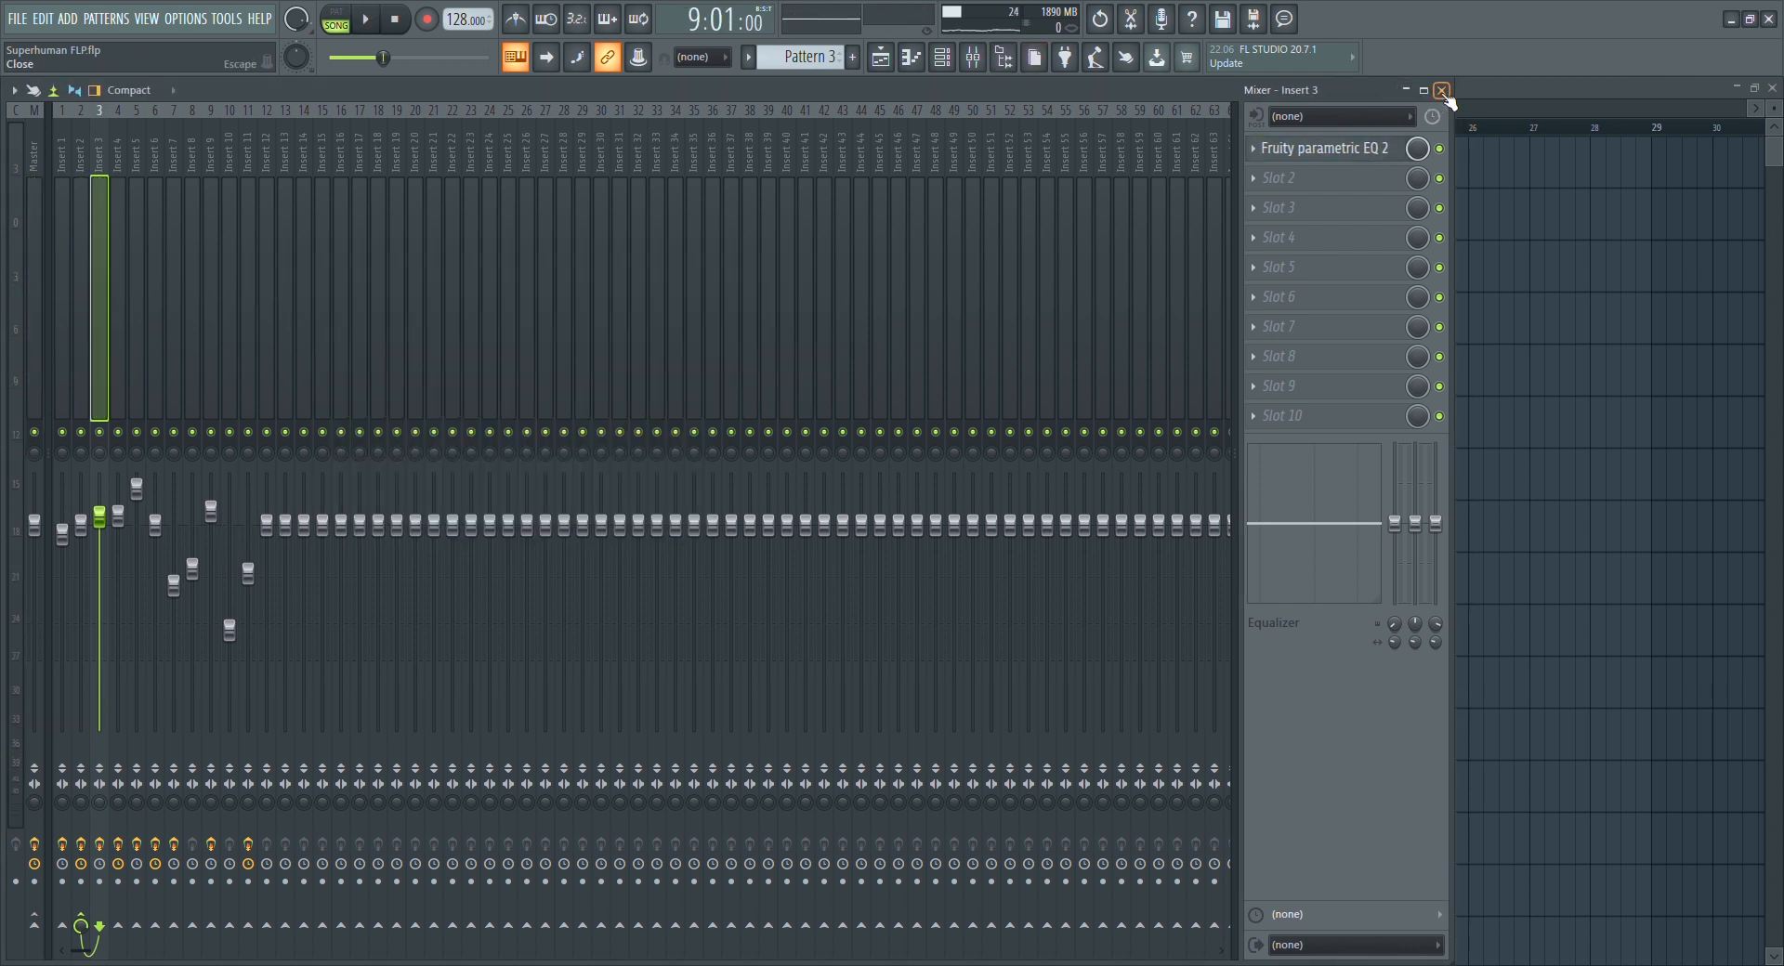
Return to the playlist, play from bar 9 and bring in Tracks 3, 2 and 1 alongside the bass
click(1441, 90)
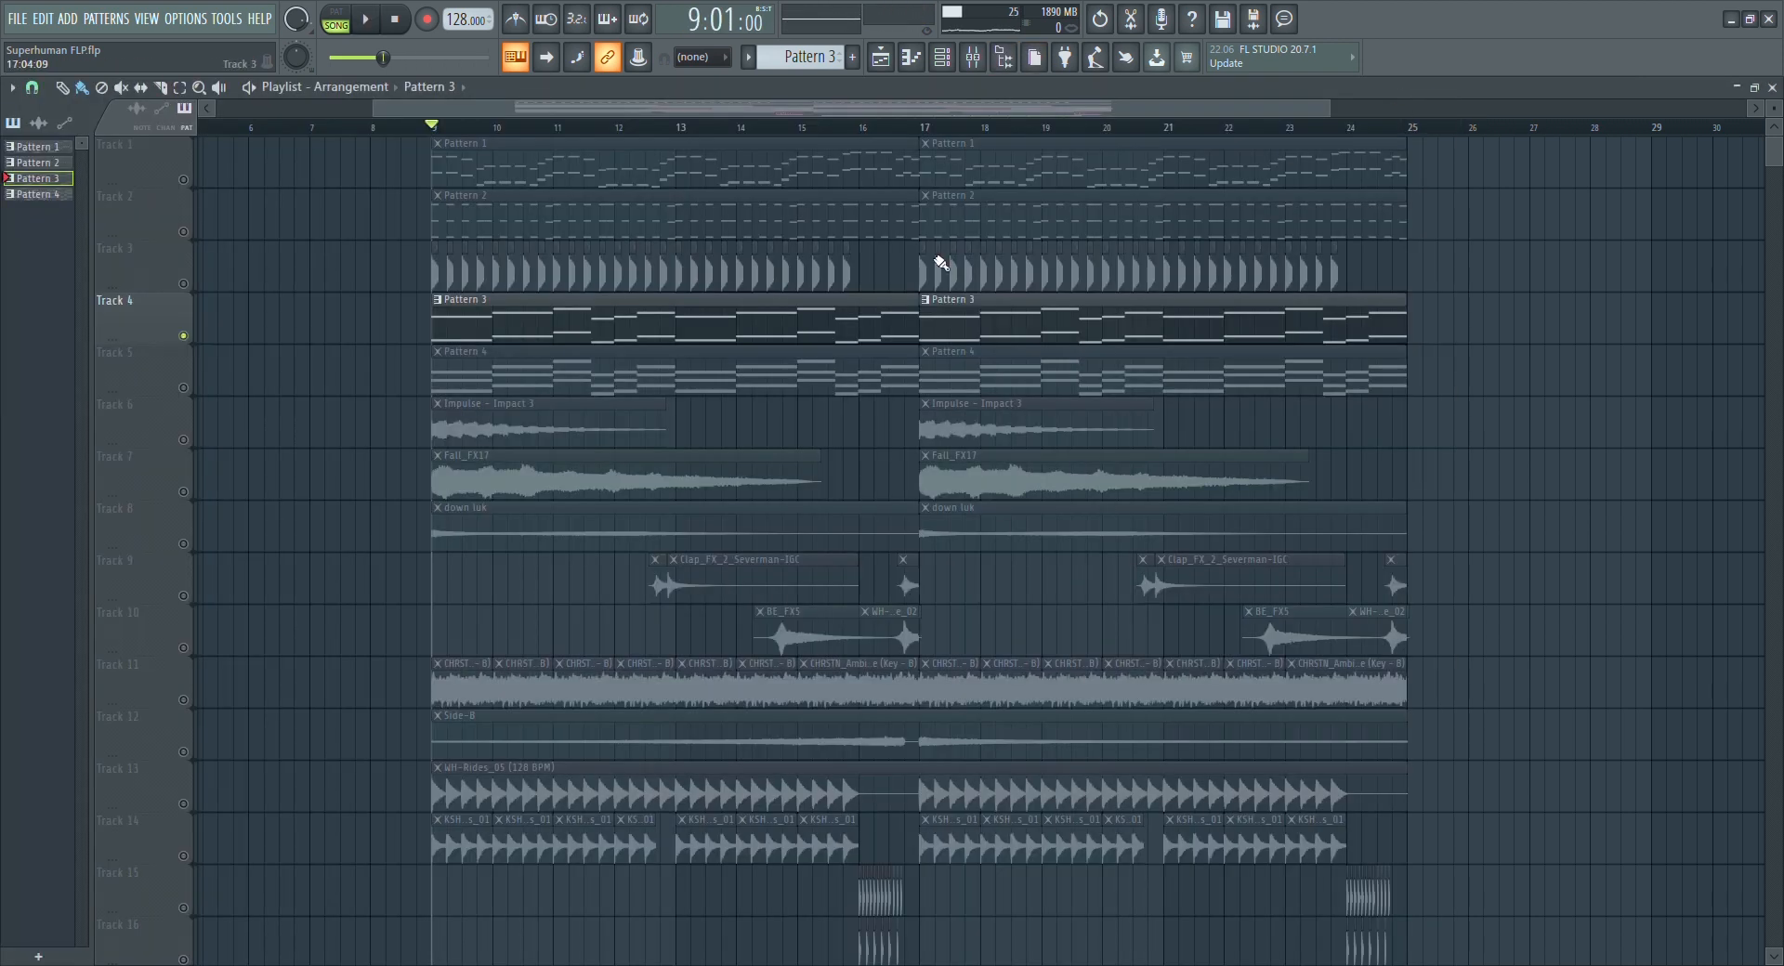
key(space)
click(189, 296)
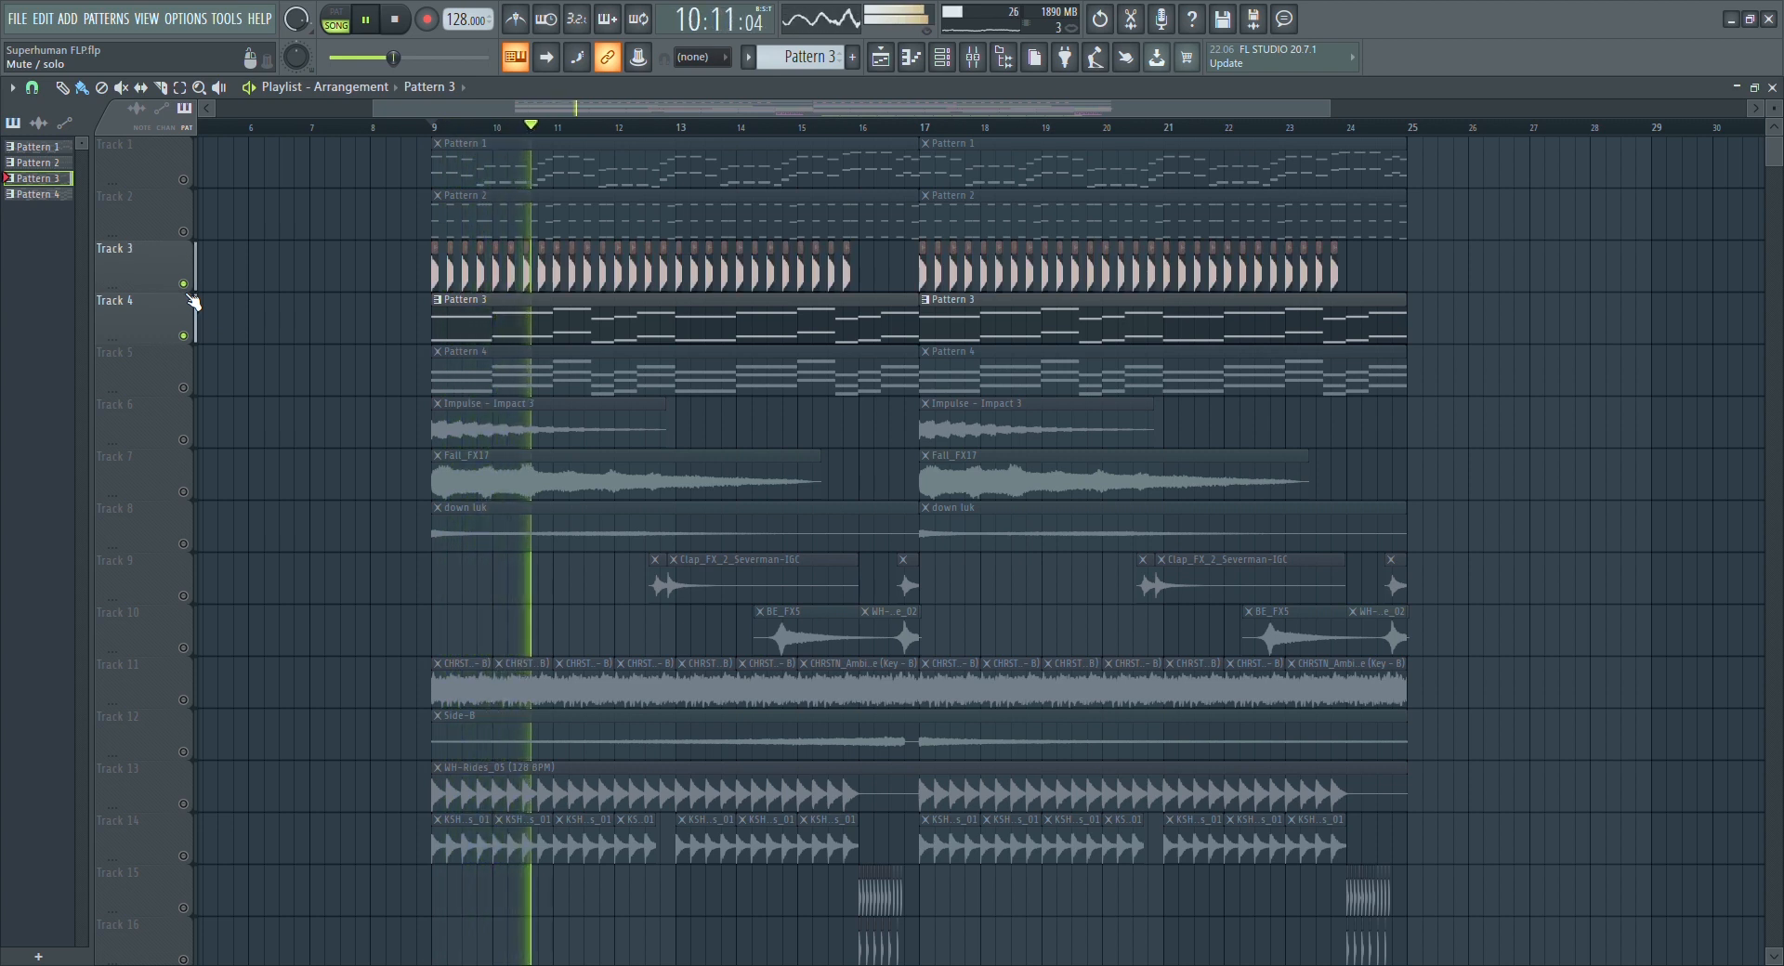
click(192, 243)
click(194, 162)
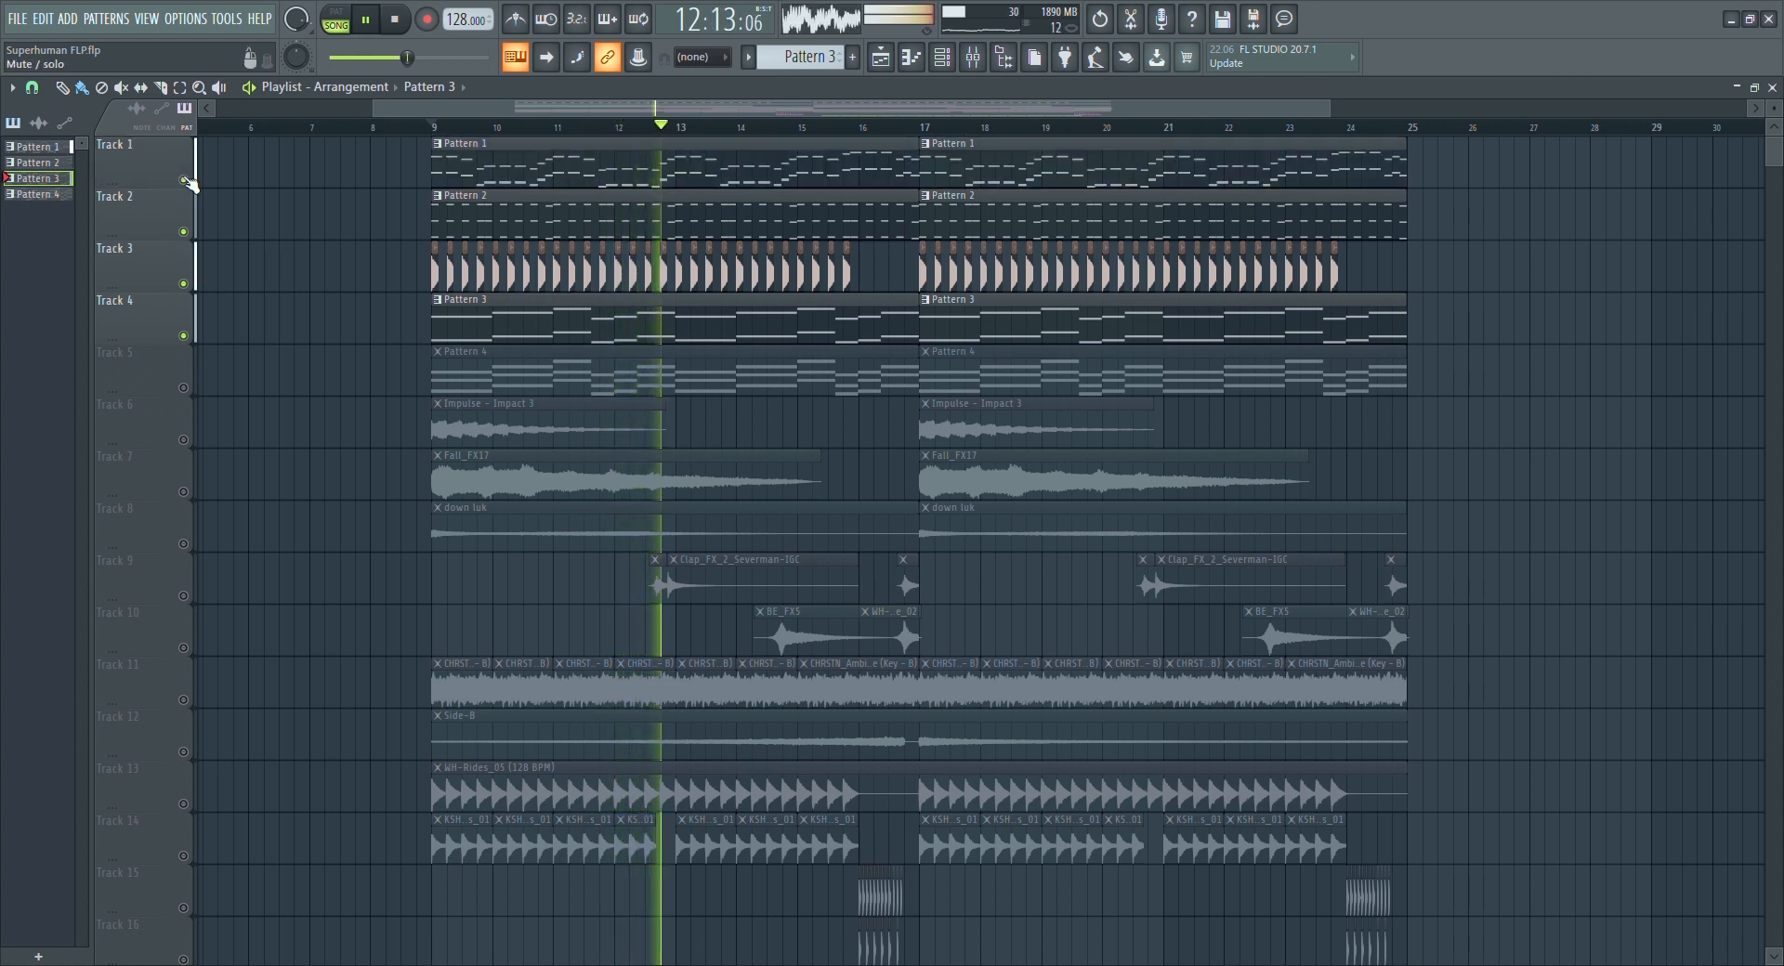
Unmute Tracks 6 through 14 during playback to audition the fuller arrangement, and stop the song
click(192, 437)
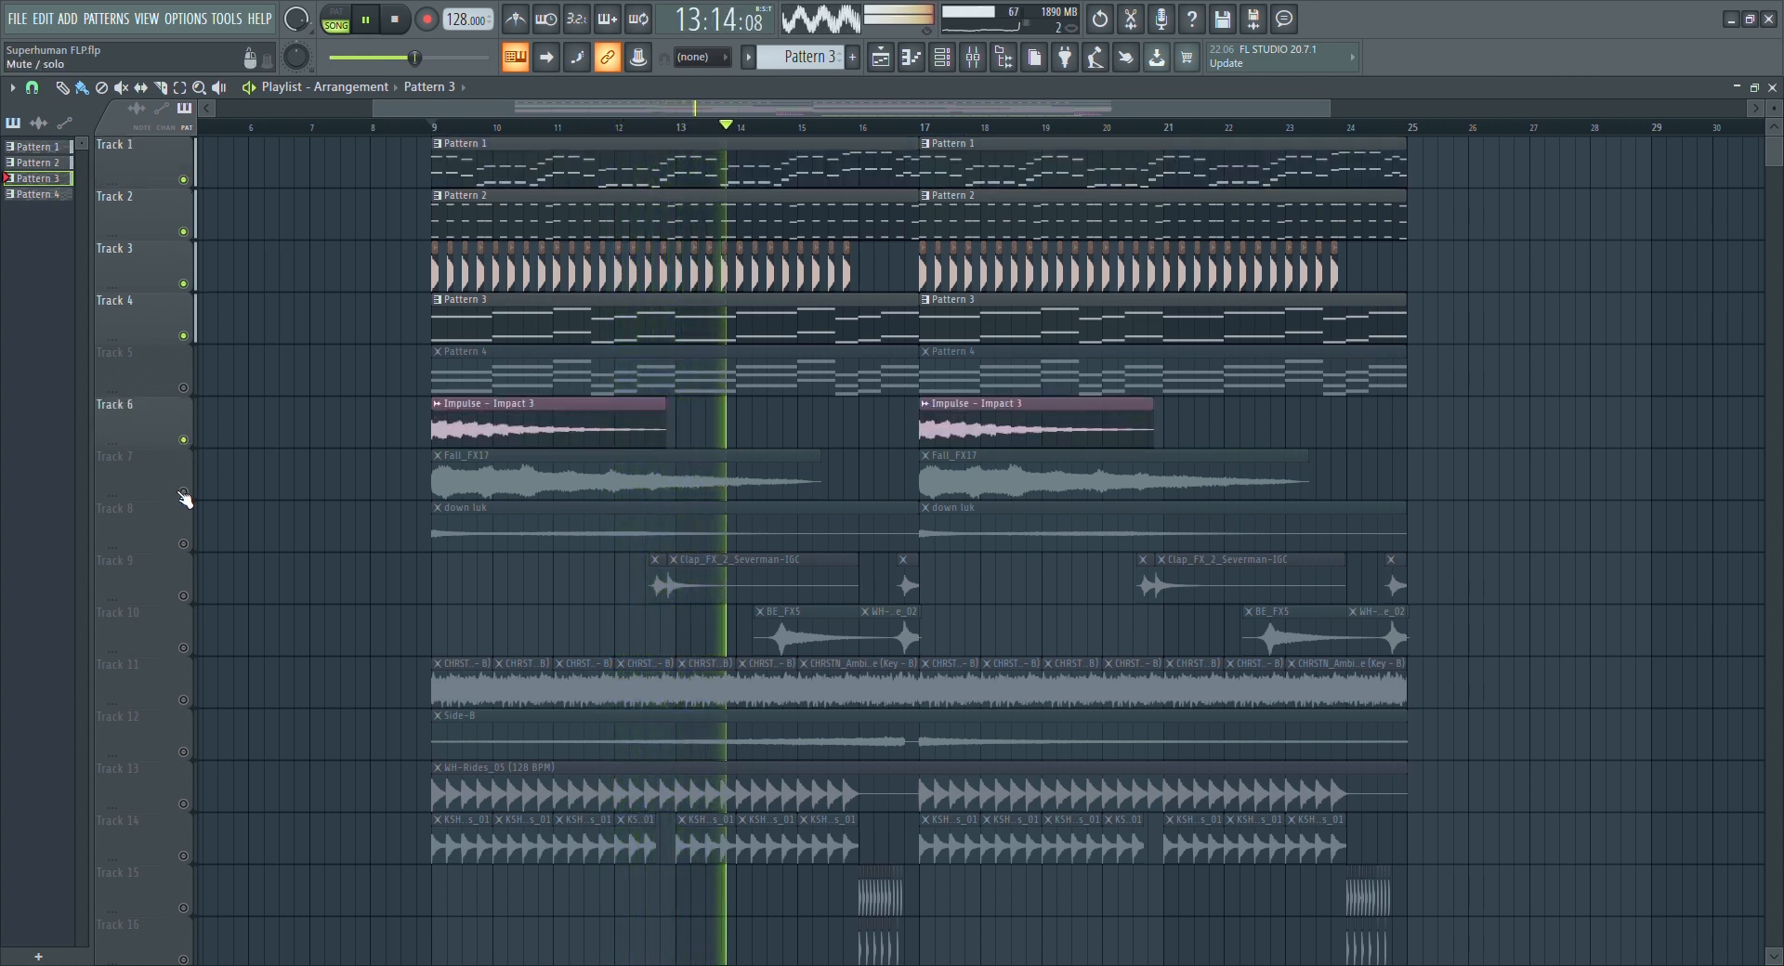
click(192, 478)
click(193, 550)
click(193, 594)
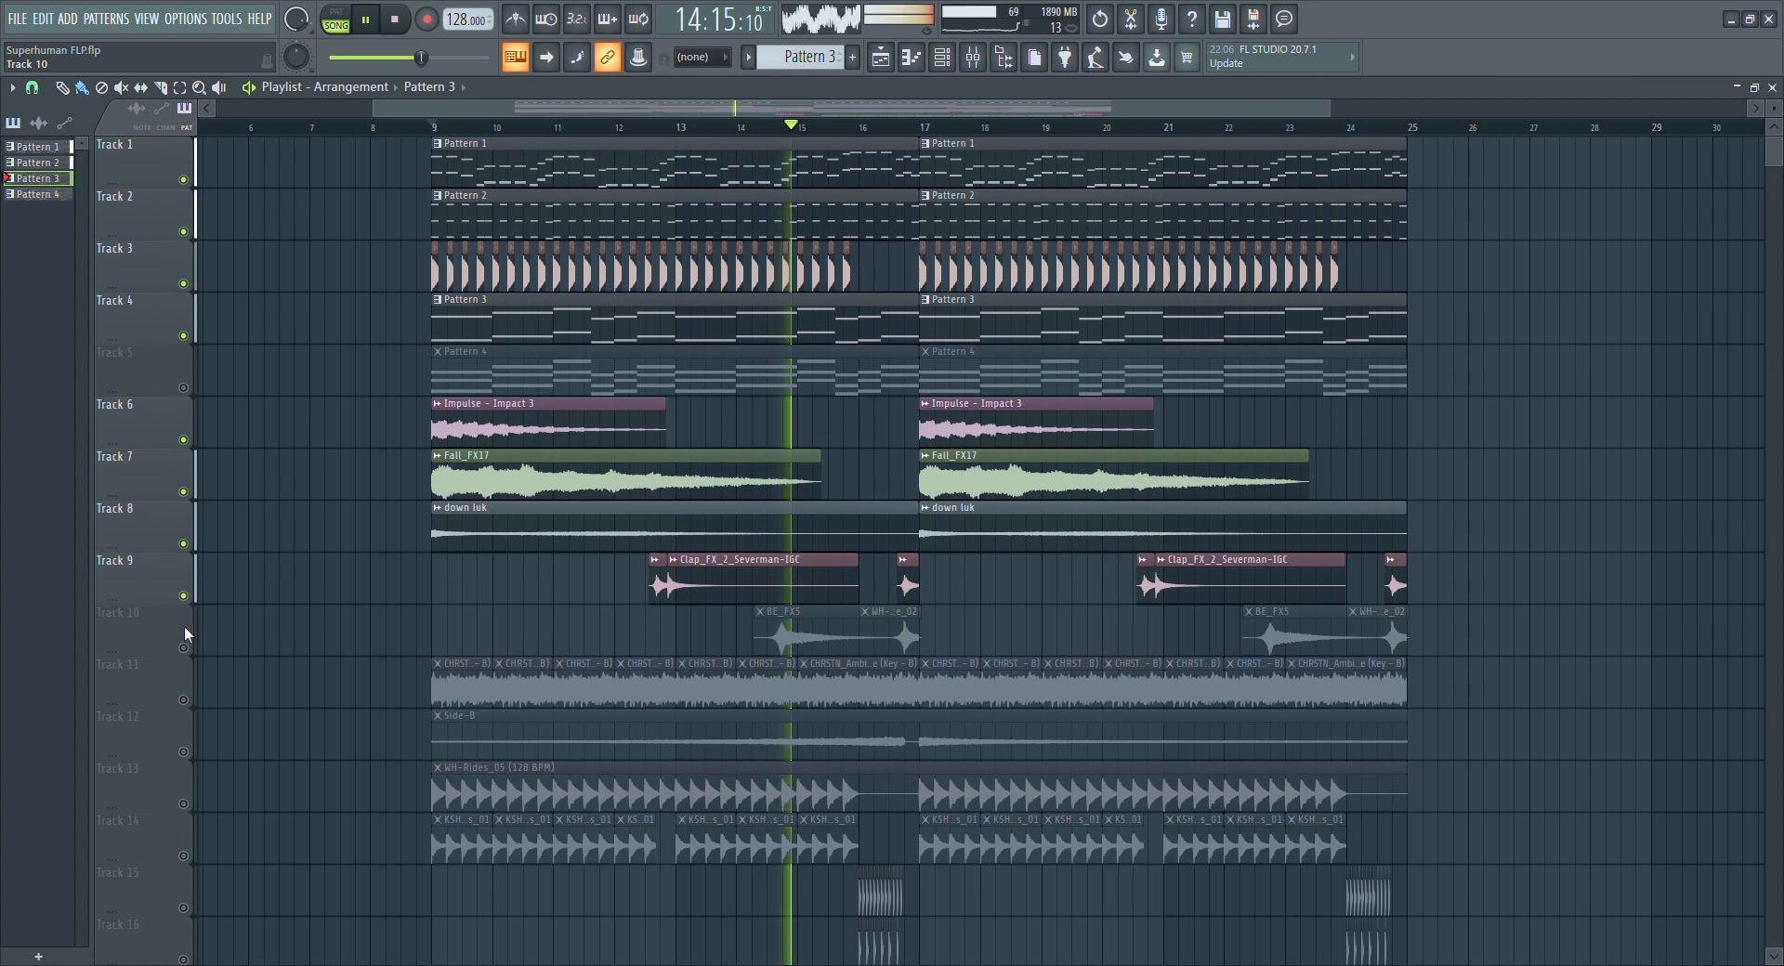
click(195, 647)
click(190, 699)
click(185, 751)
click(183, 801)
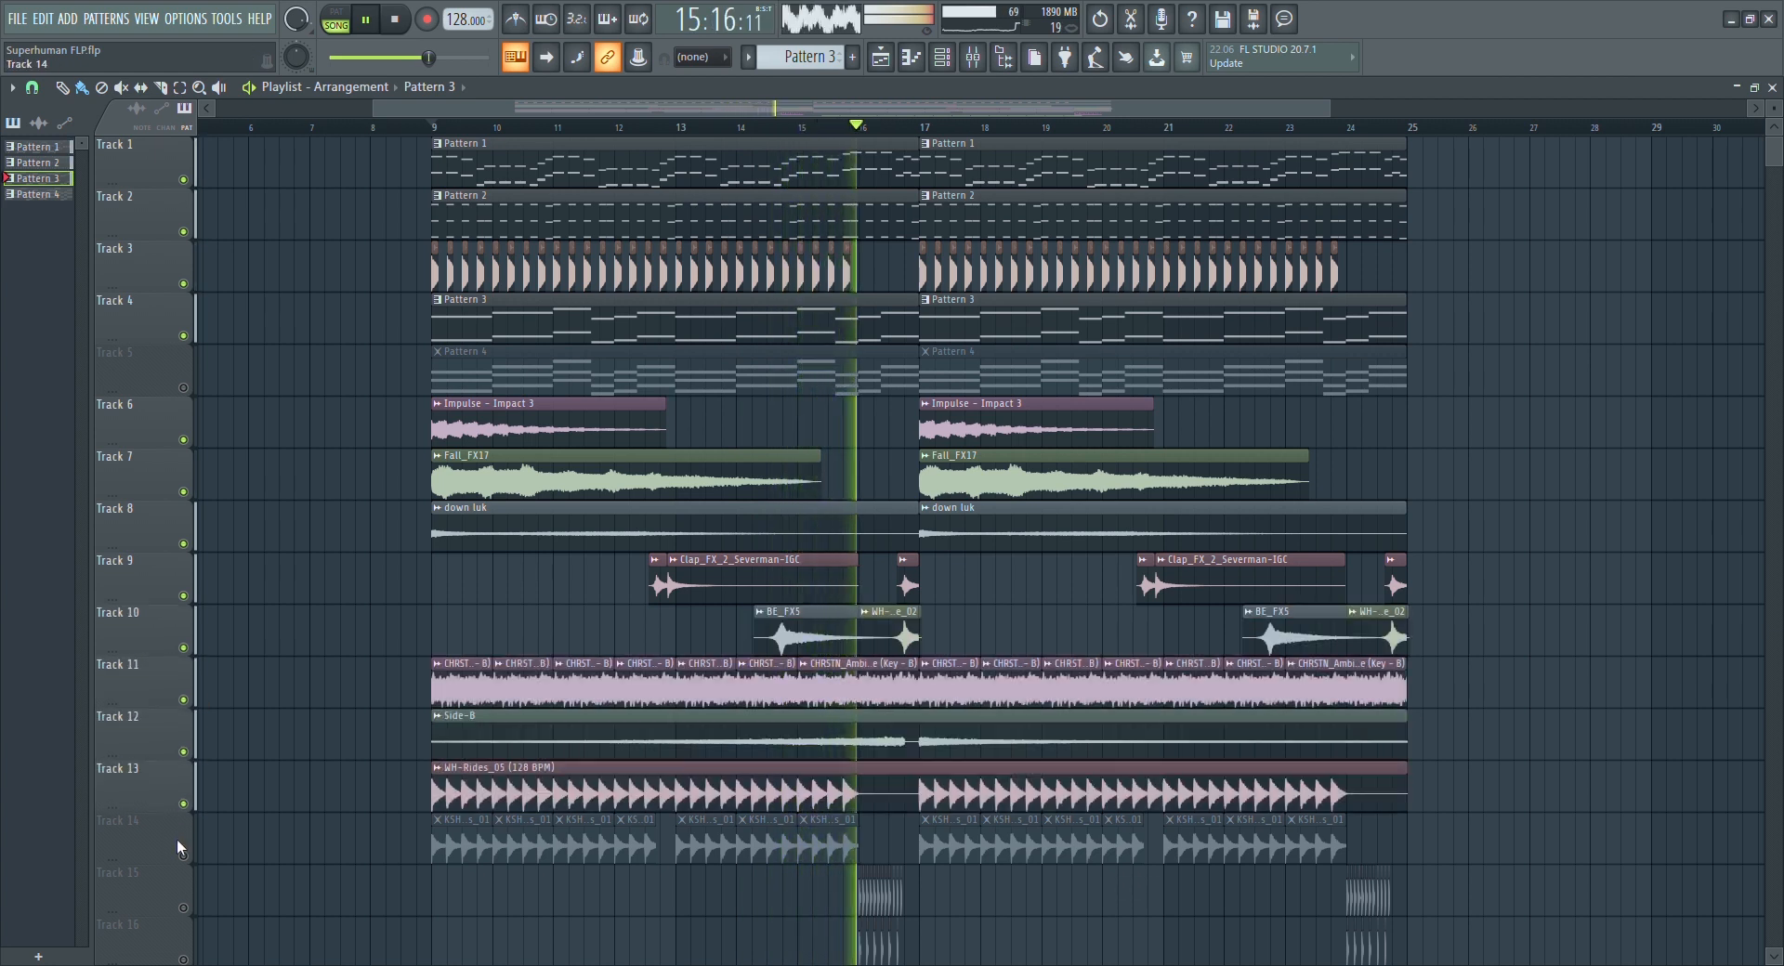
click(186, 848)
scroll(186, 849, down, 2)
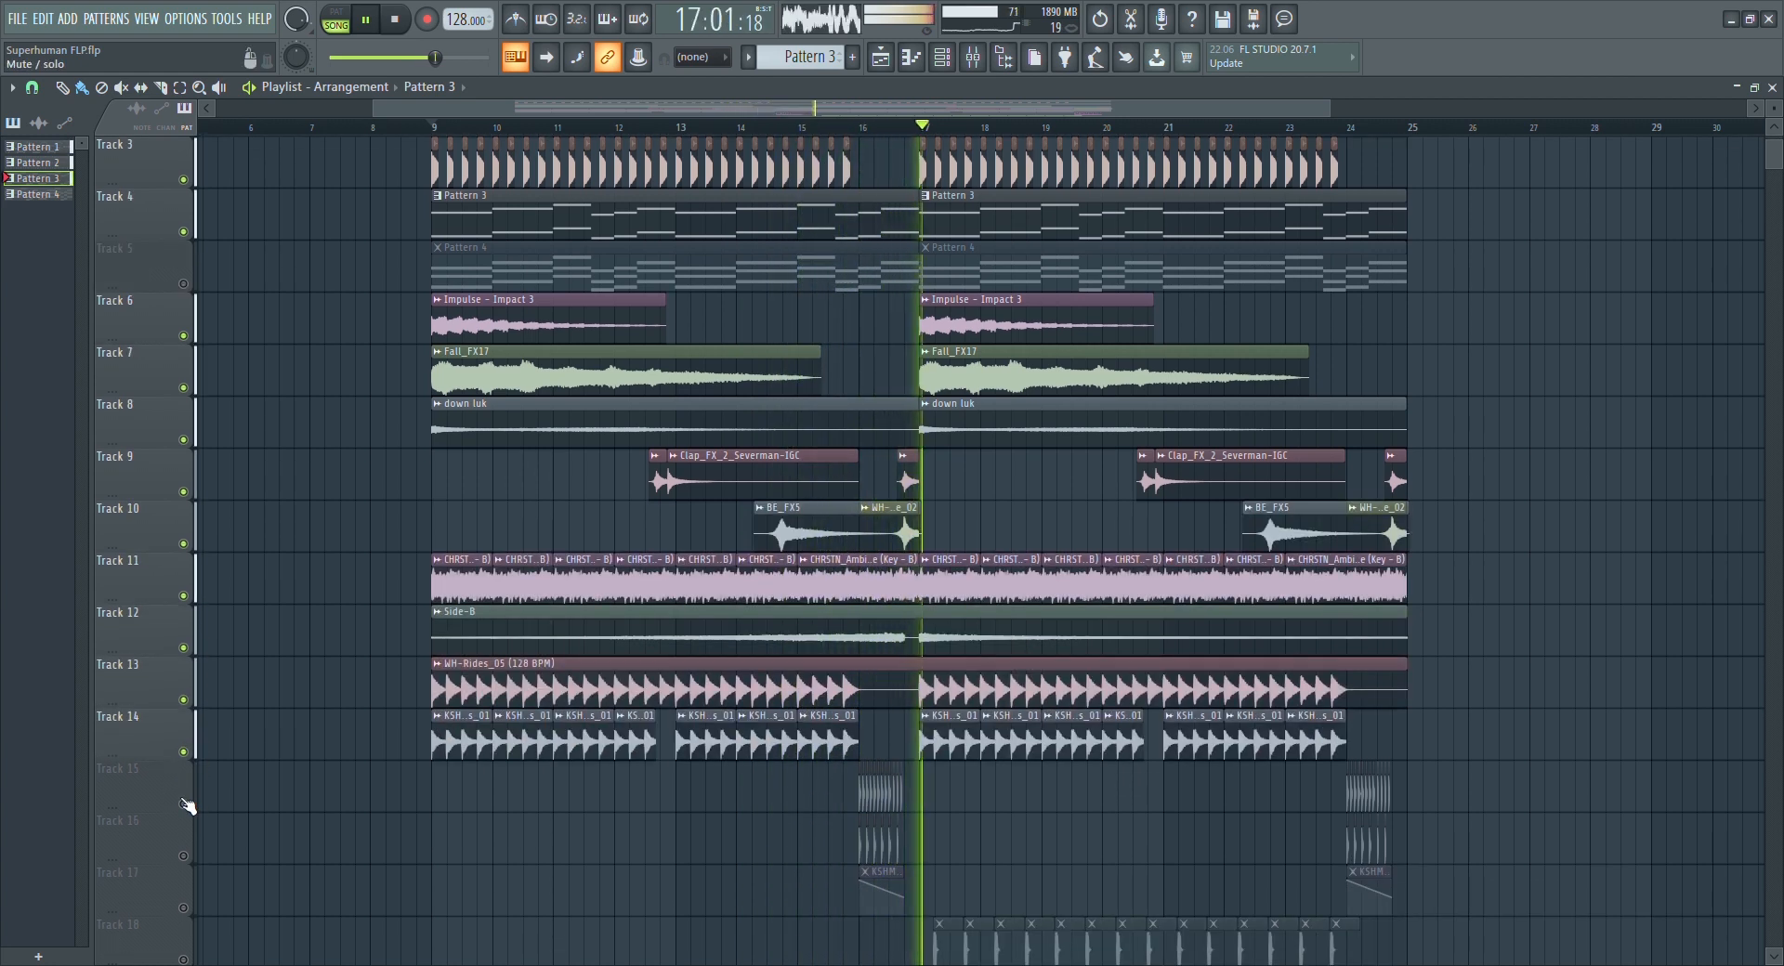
scroll(479, 570, up, 2)
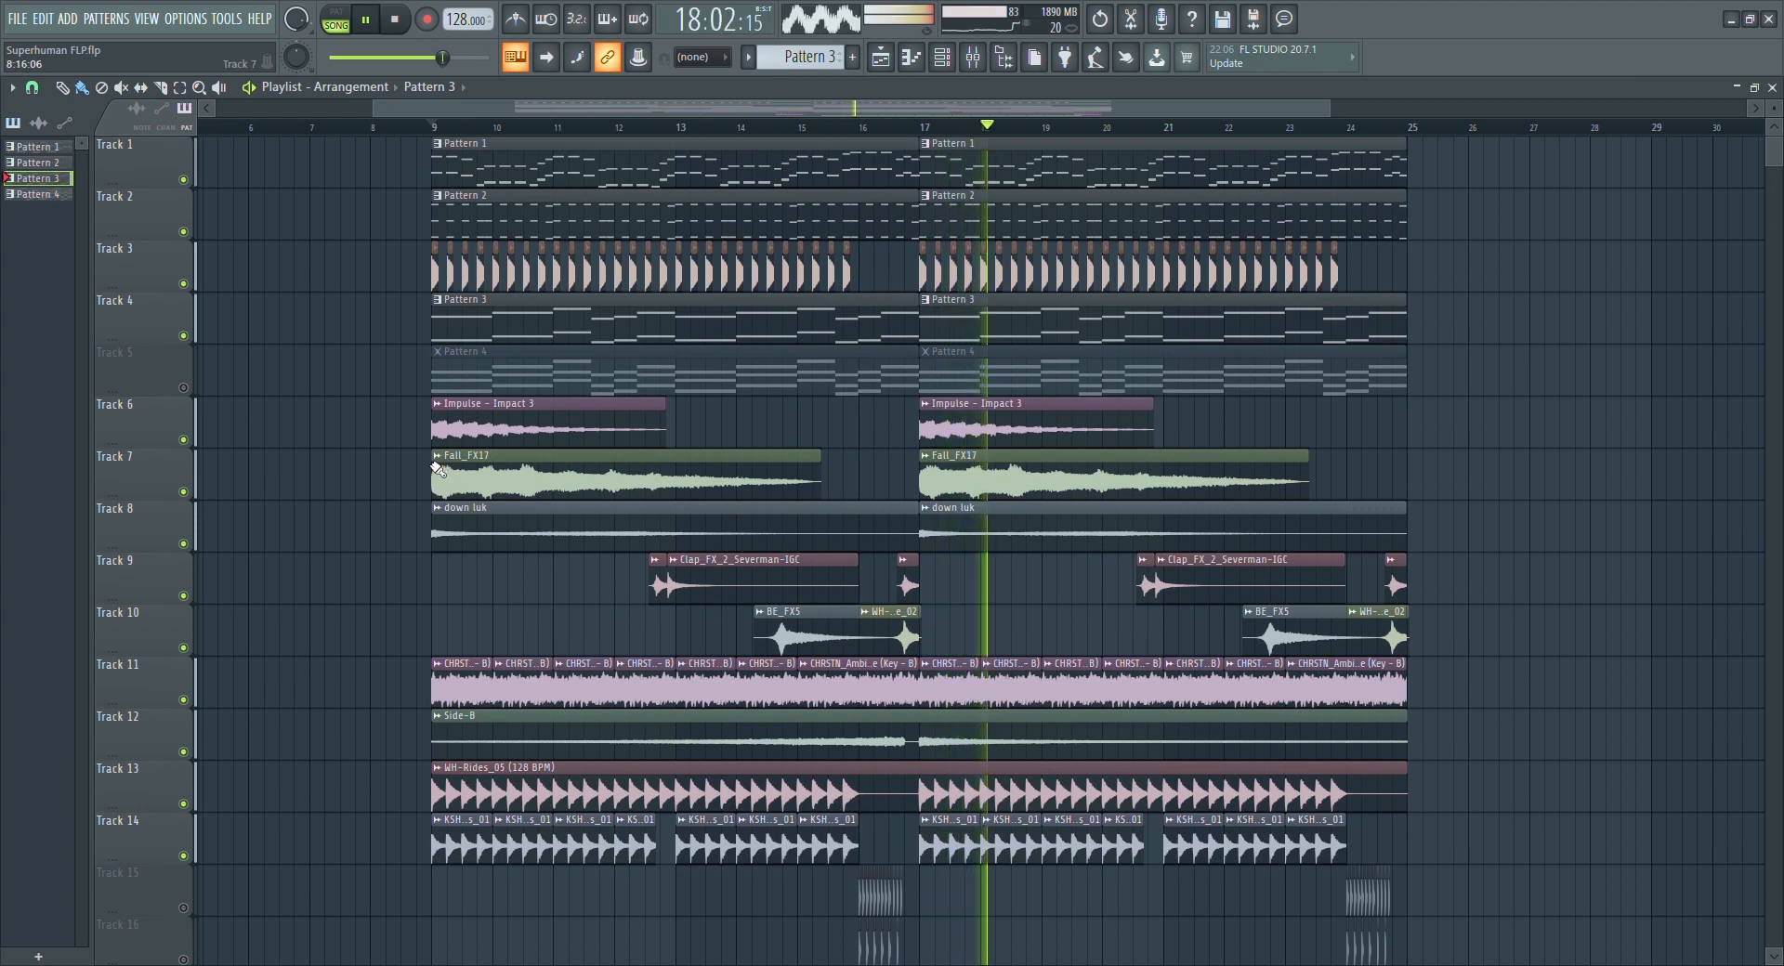
key(space)
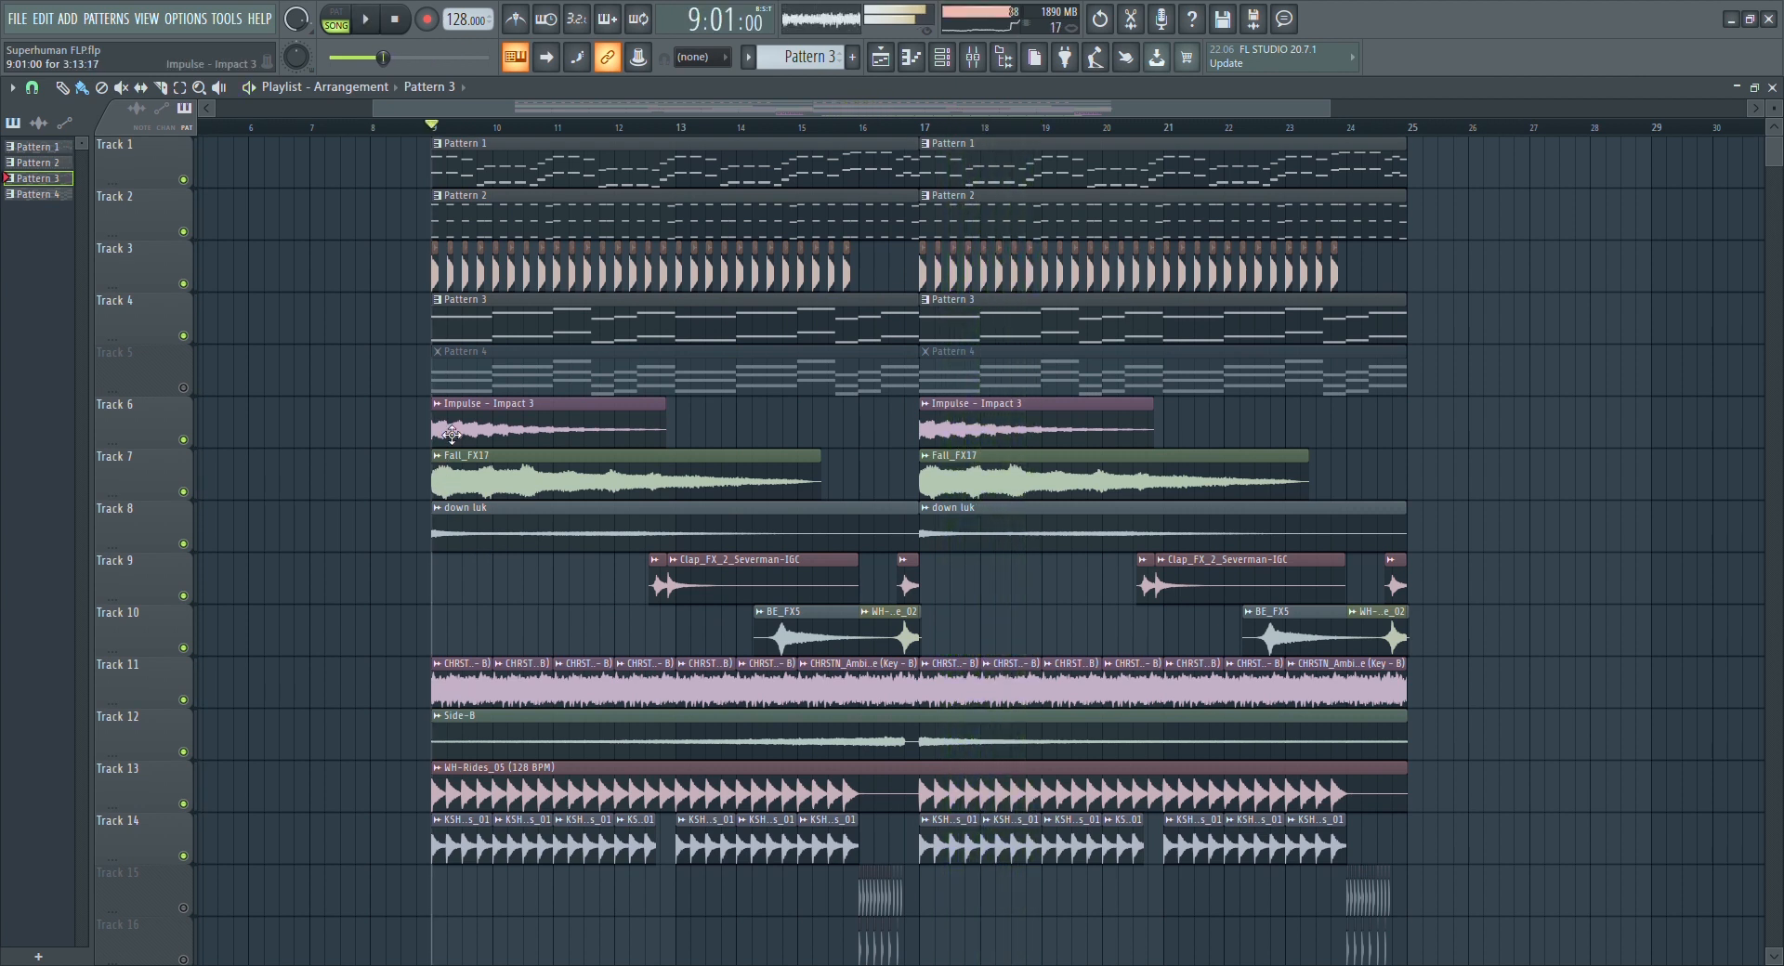
Solo Track 5, play its Pattern 4 from bar 9 and view that pattern's channels in the channel rack
right_click(185, 387)
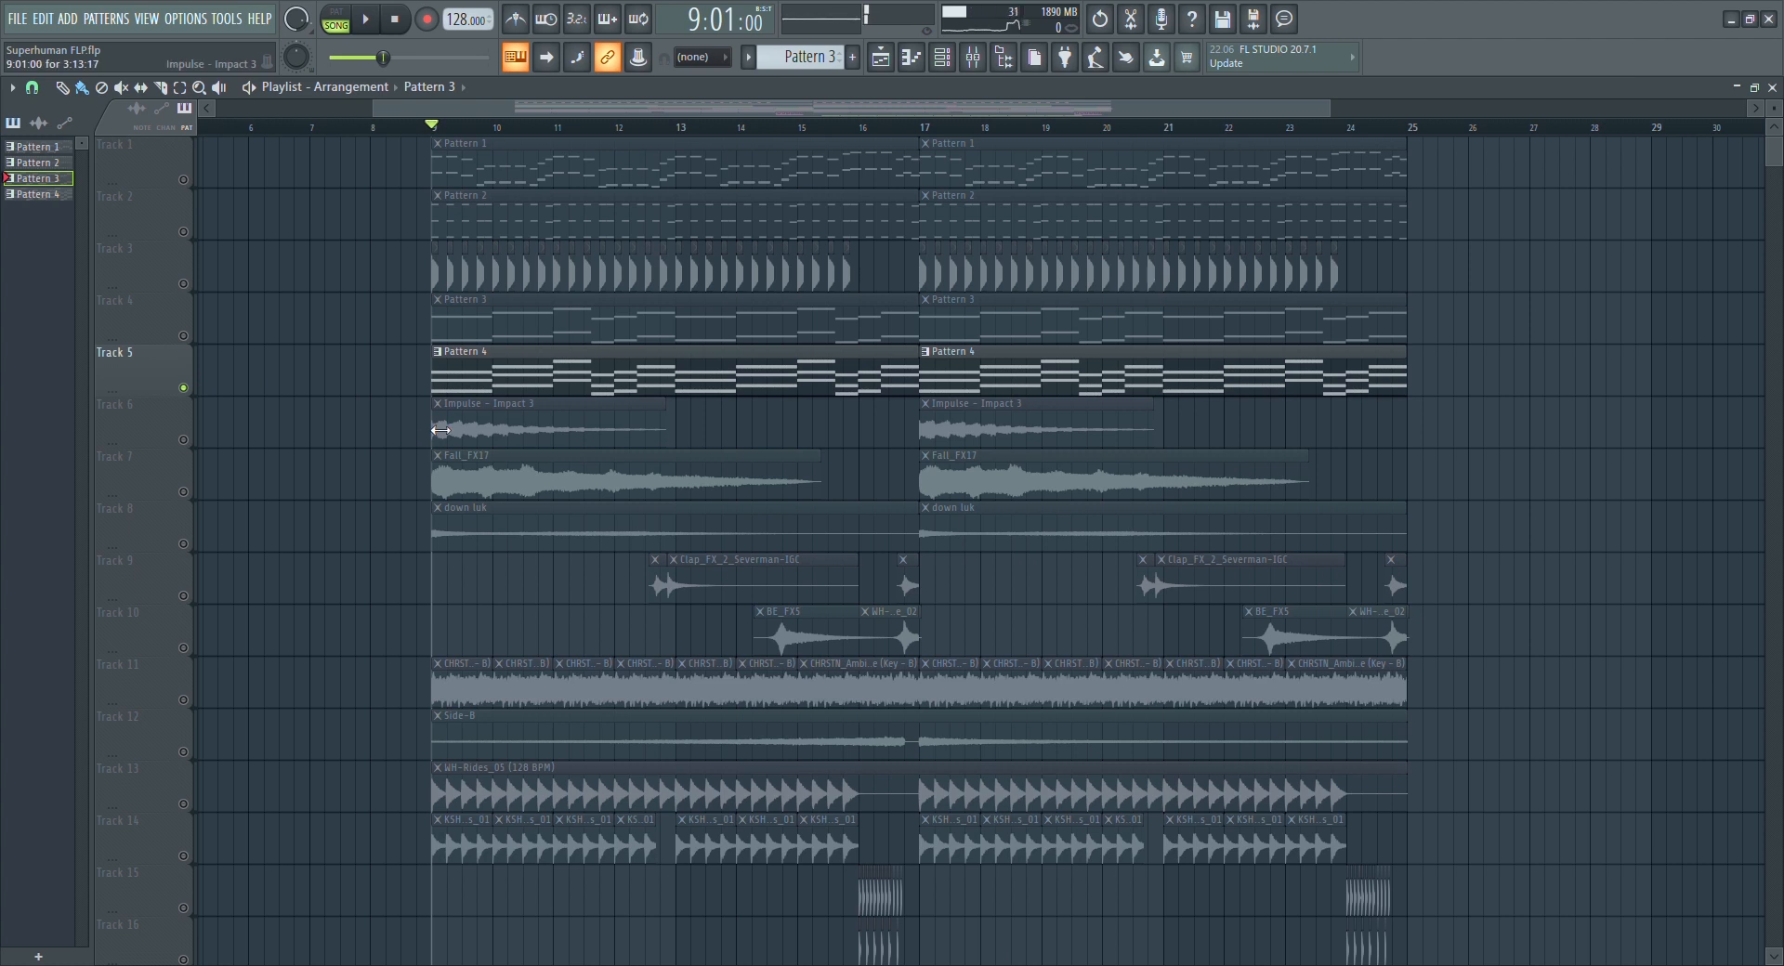
click(973, 57)
key(space)
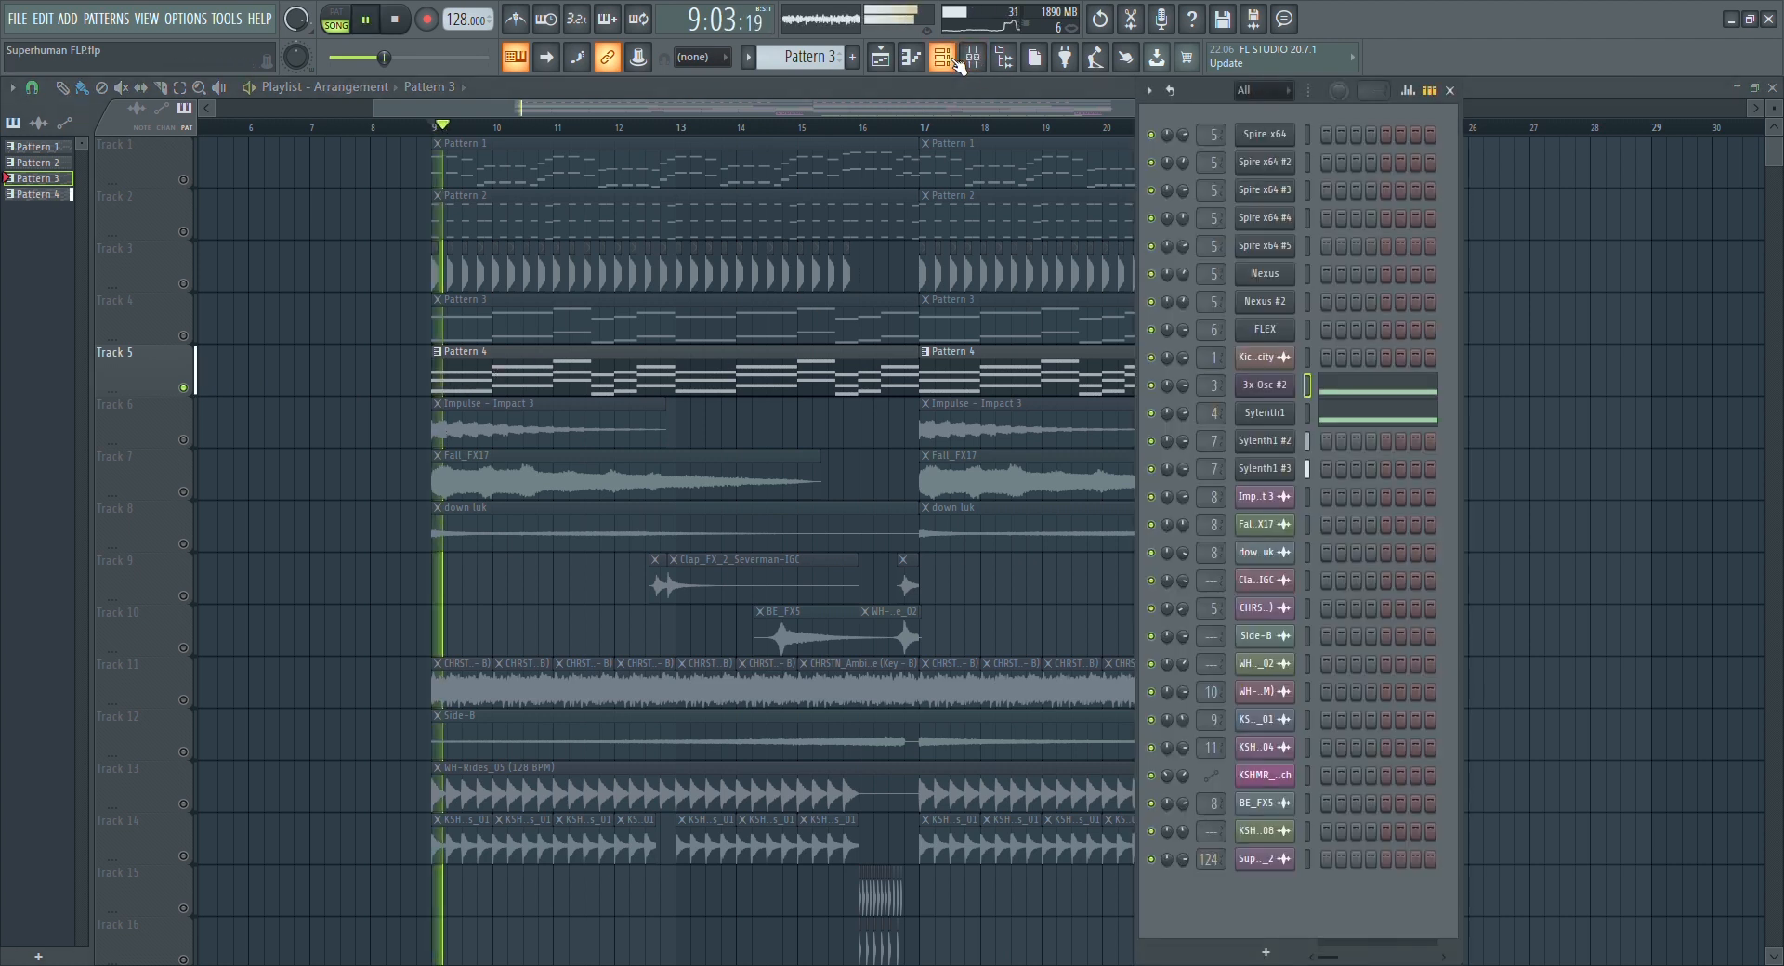
click(744, 387)
click(973, 57)
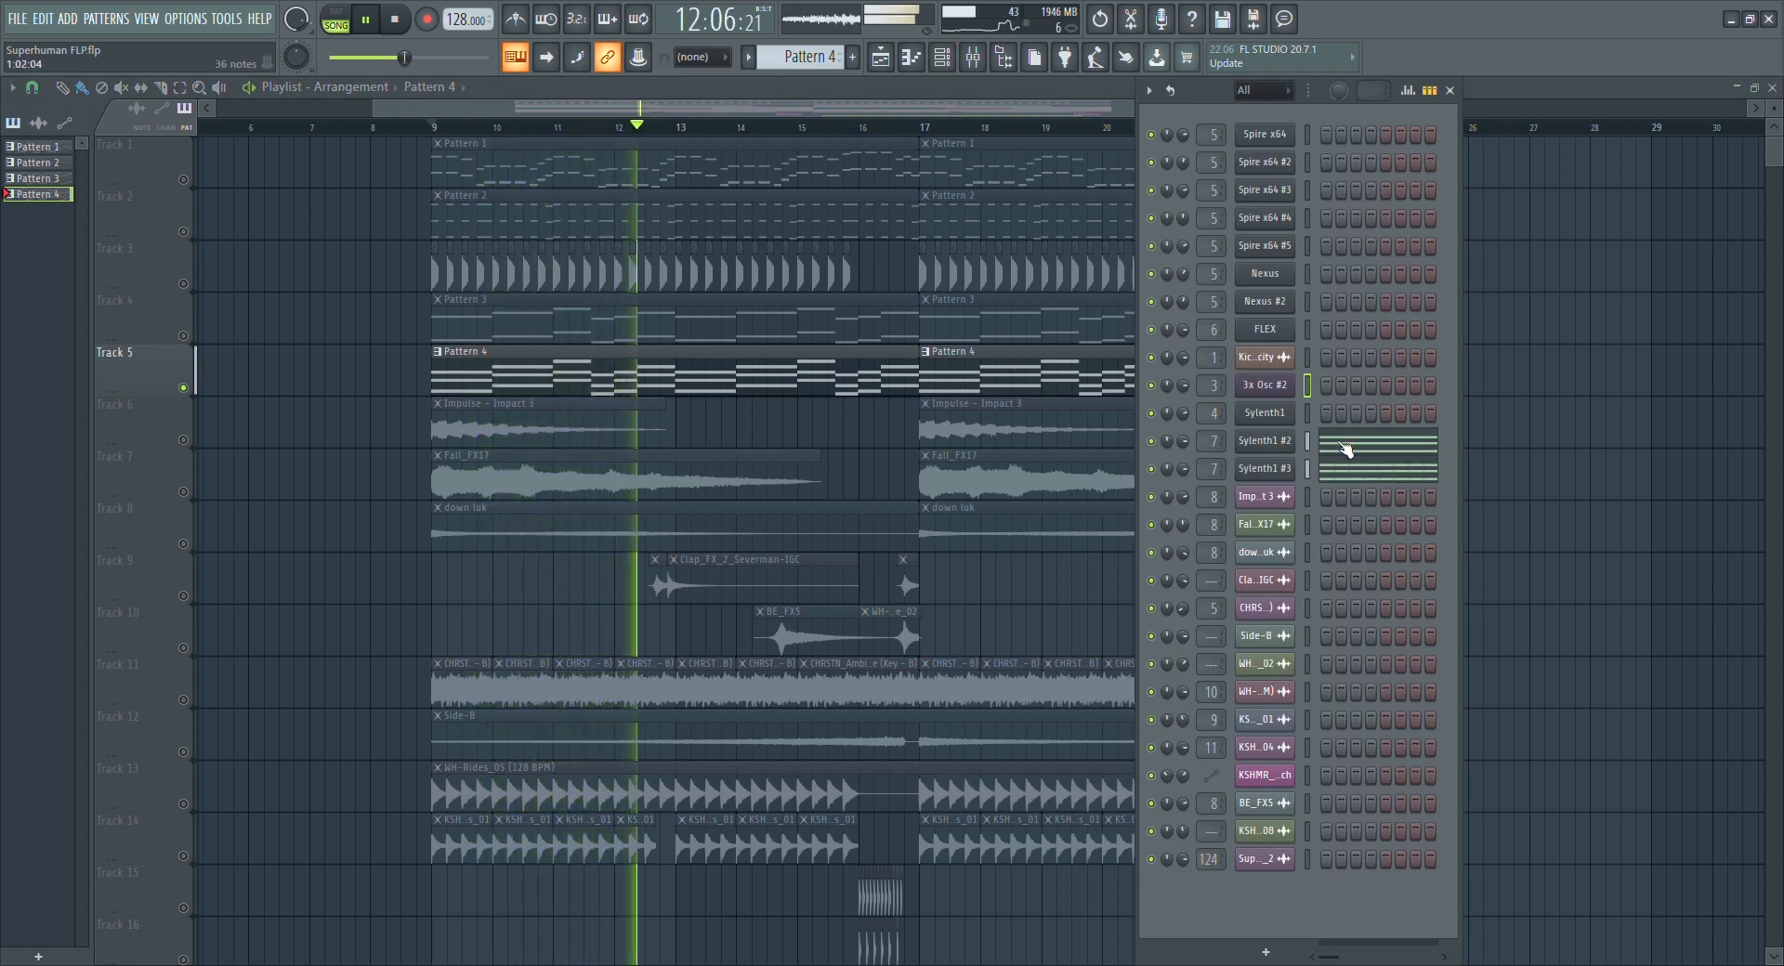
key(space)
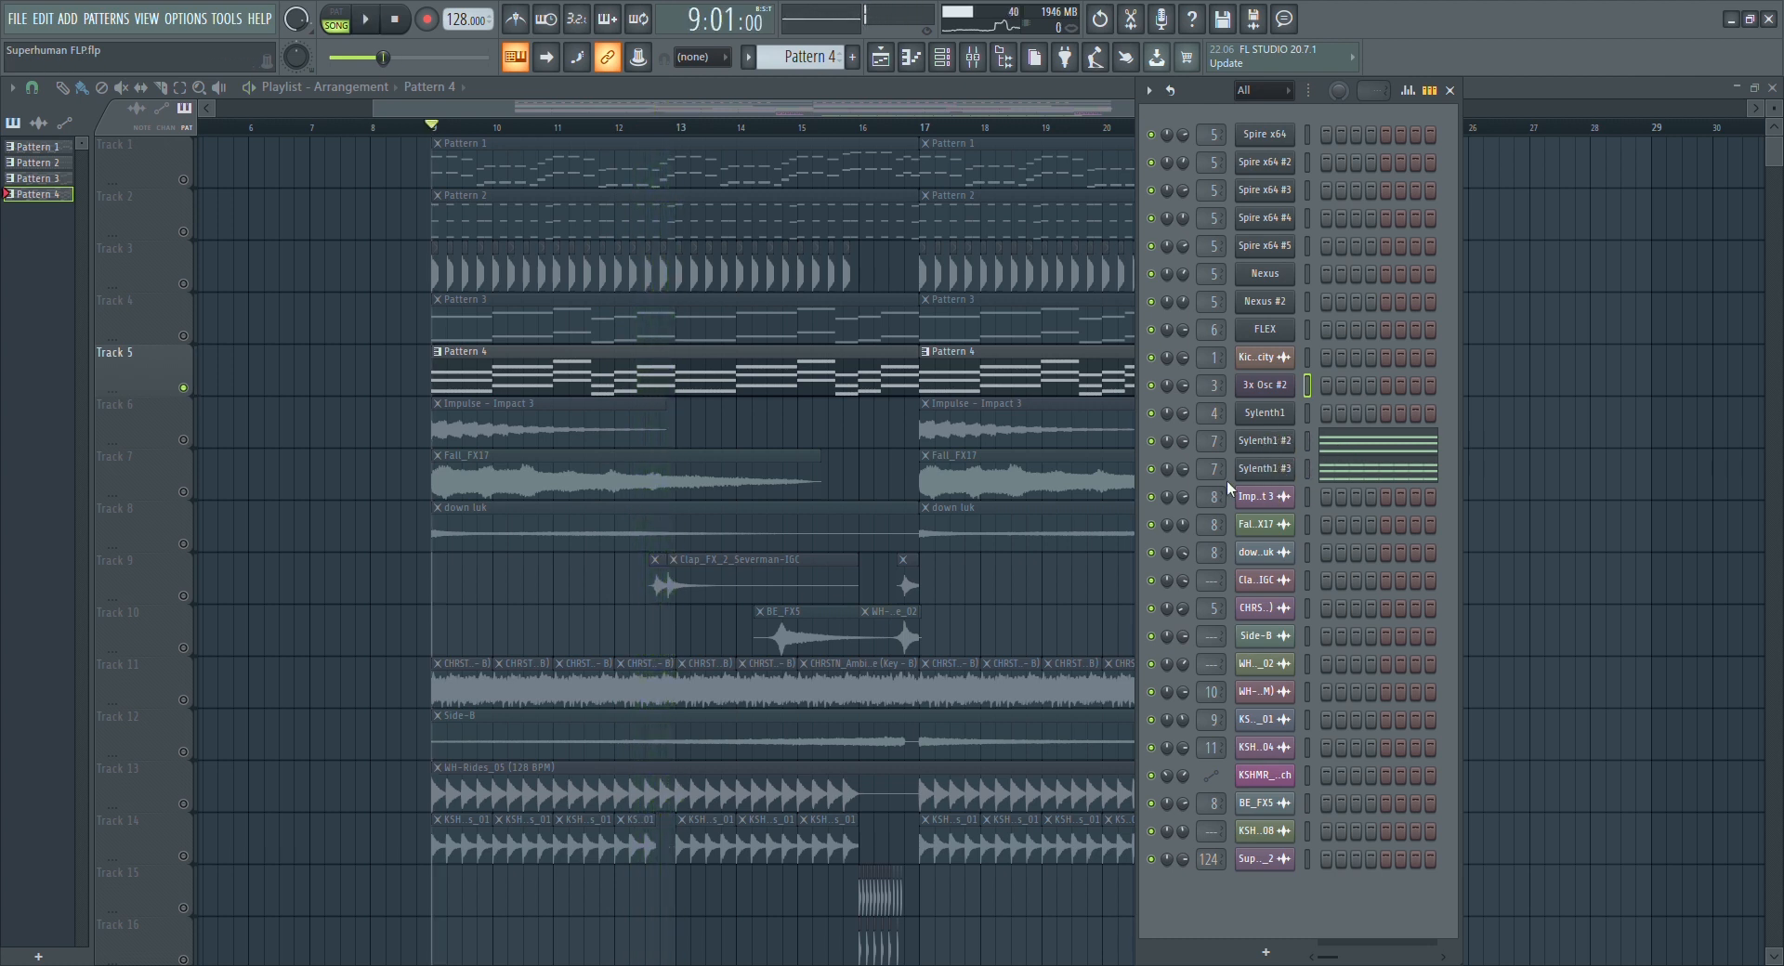
Audition the Sylenth1 #2 and Sylenth1 #3 layers of Pattern 4 separately by muting the other channel
click(1151, 470)
key(space)
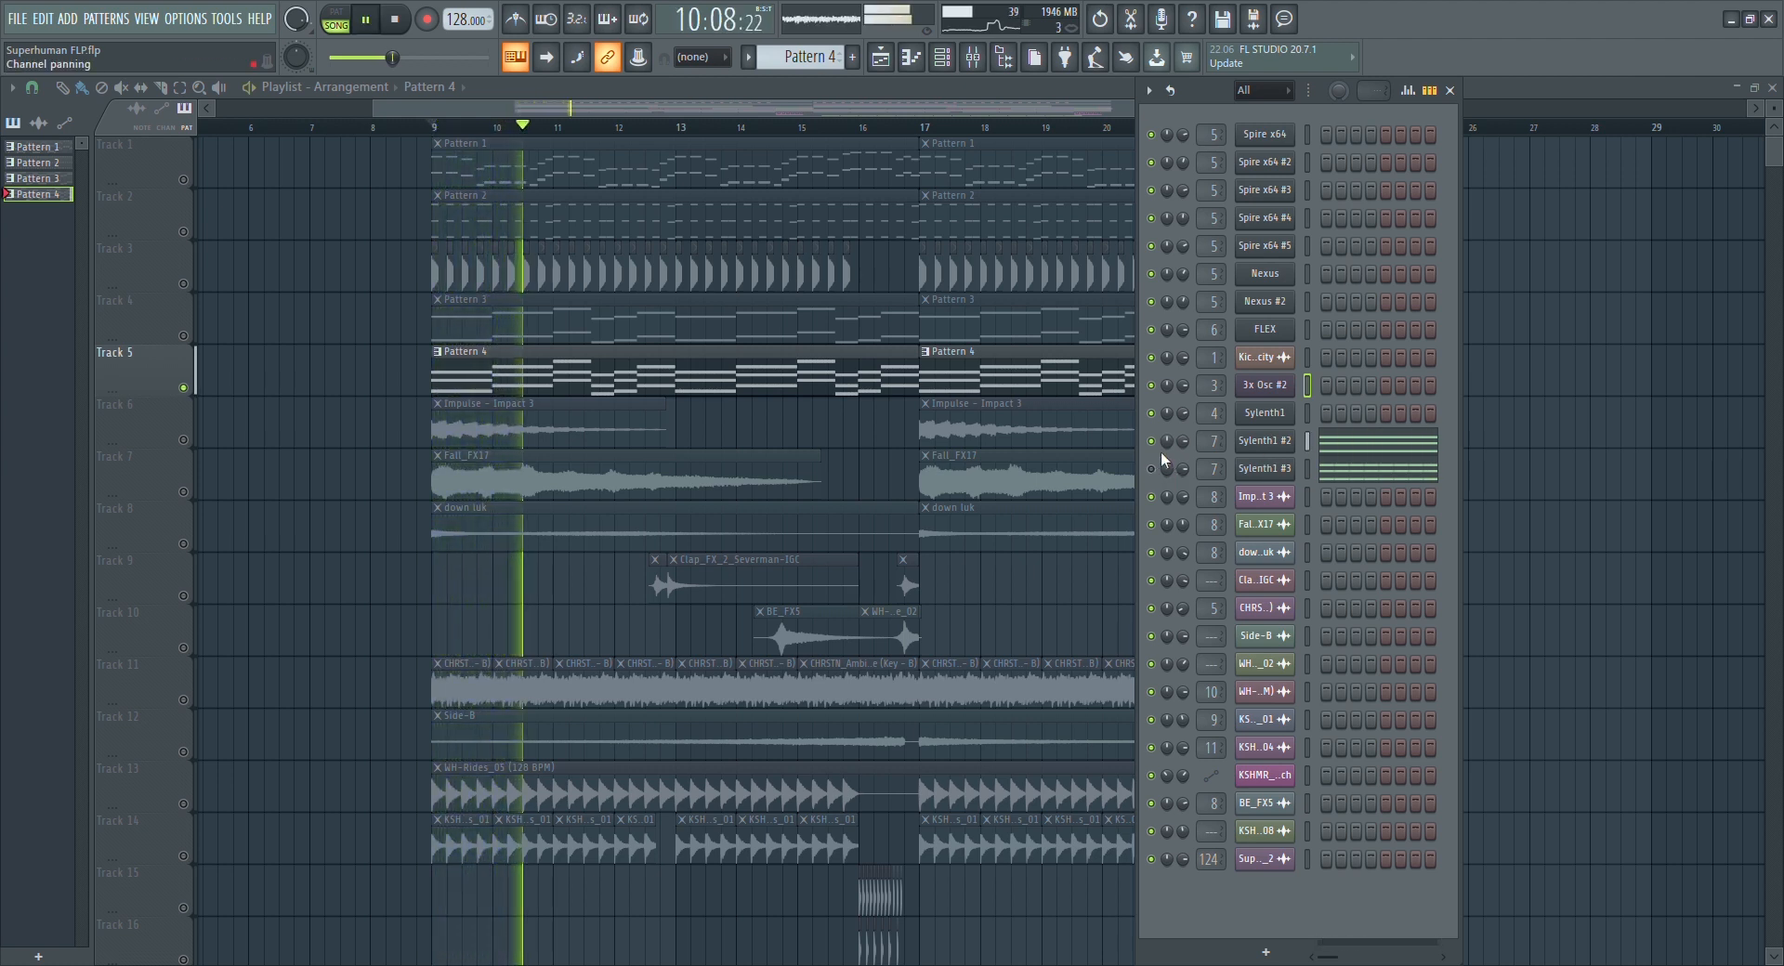
key(space)
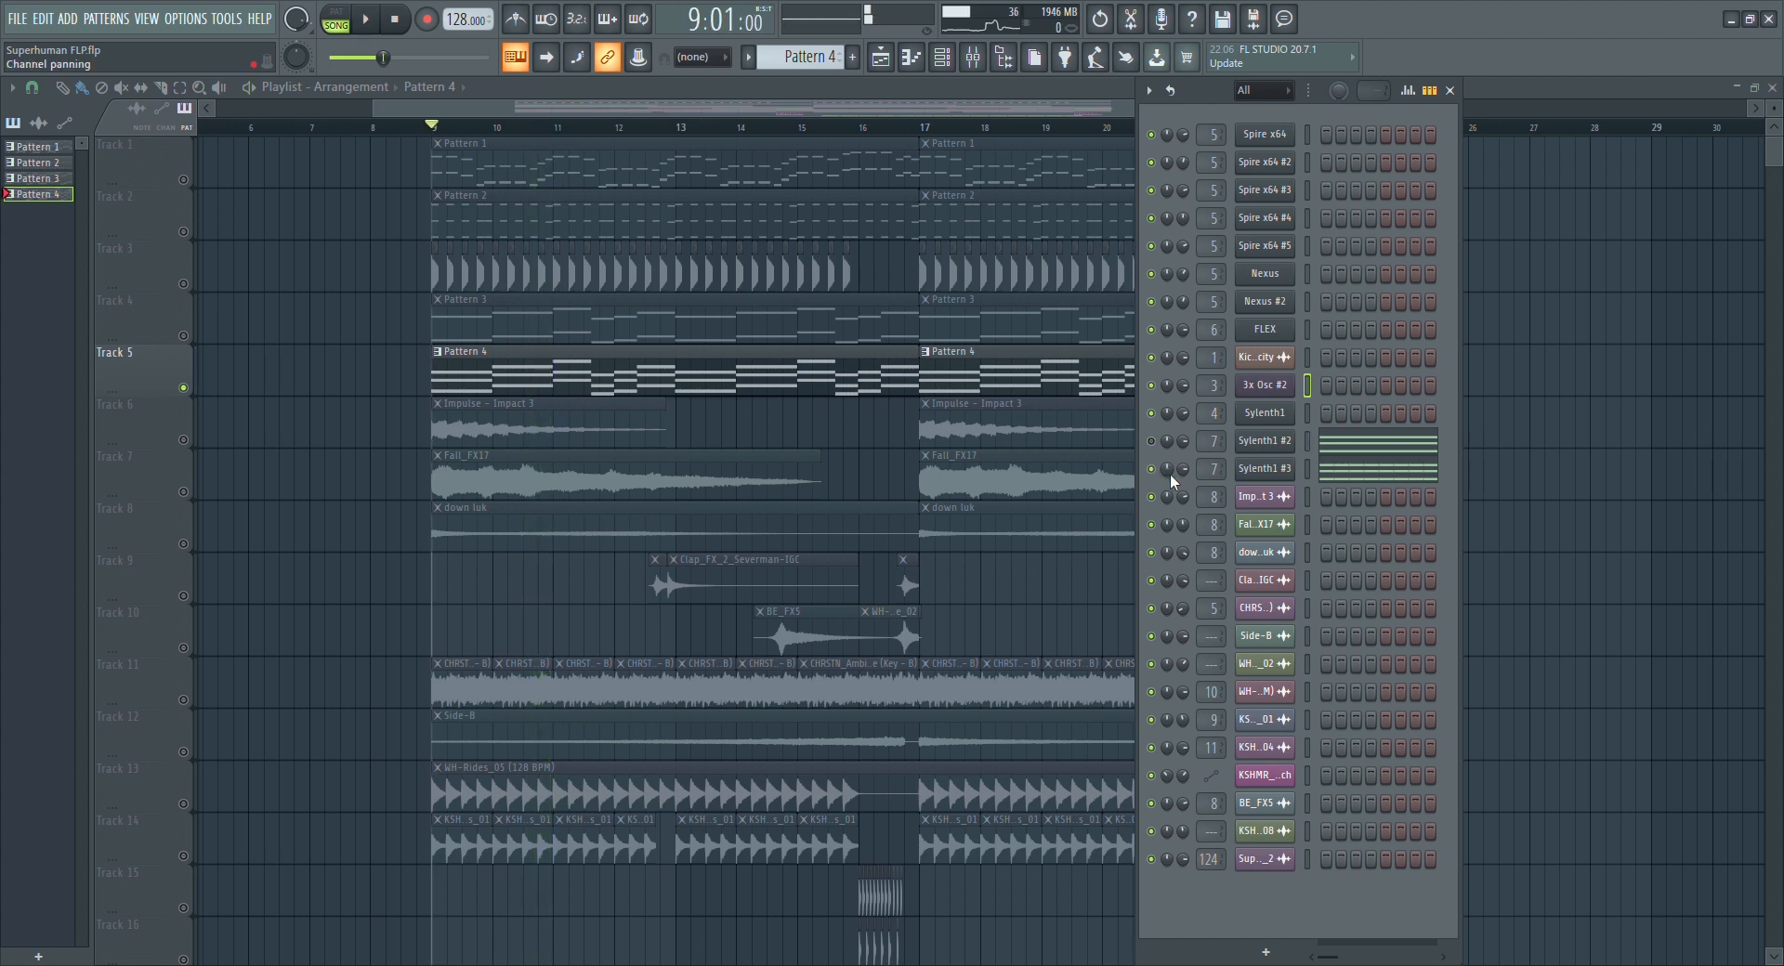
key(space)
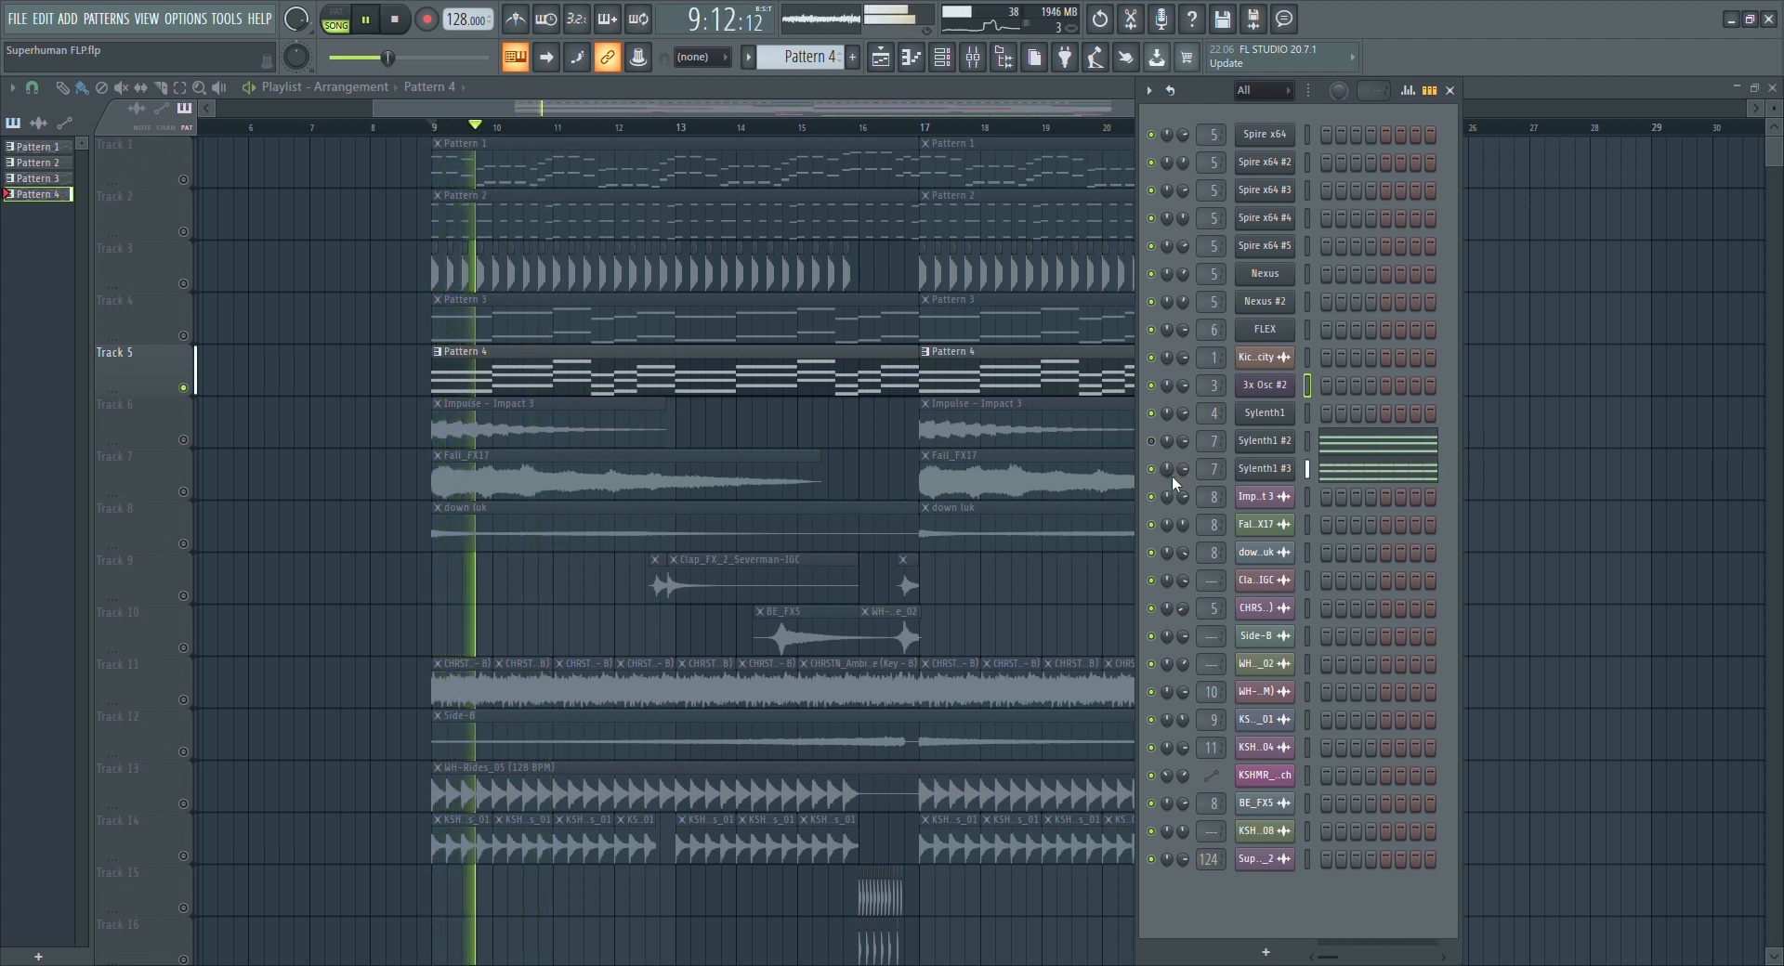
key(space)
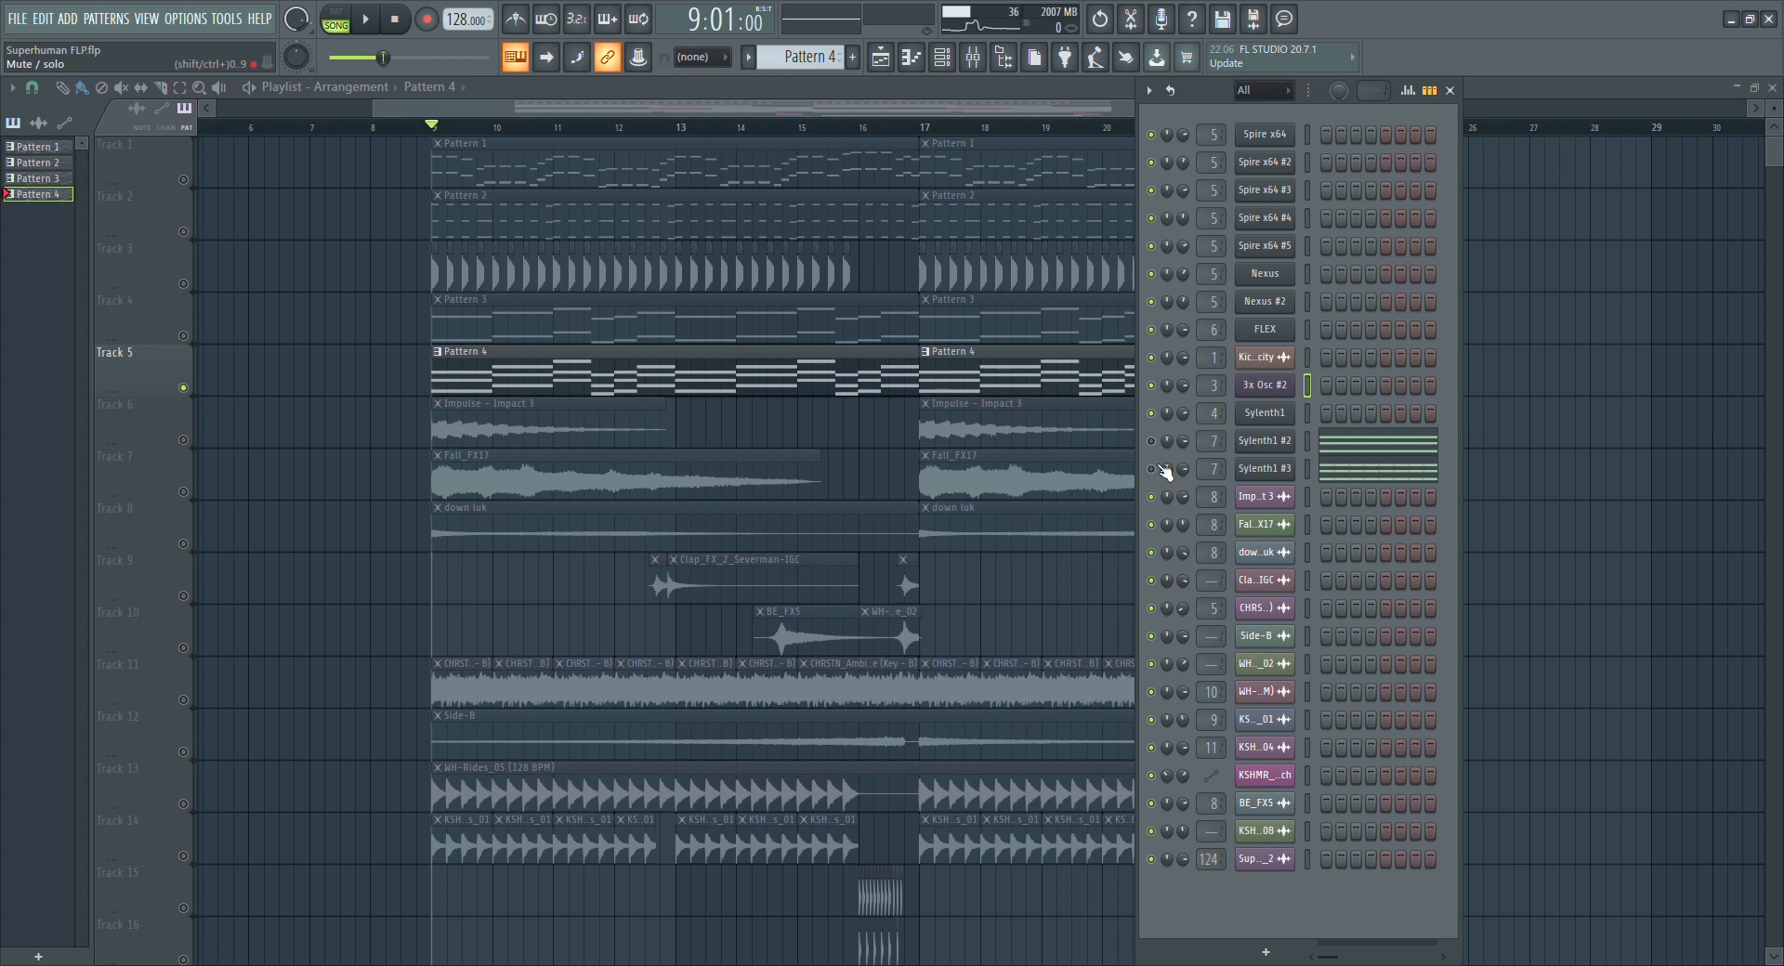
Examine the curves of both Fruity Parametric EQ 2 effects on mixer Insert 7
click(973, 57)
click(175, 171)
click(1324, 152)
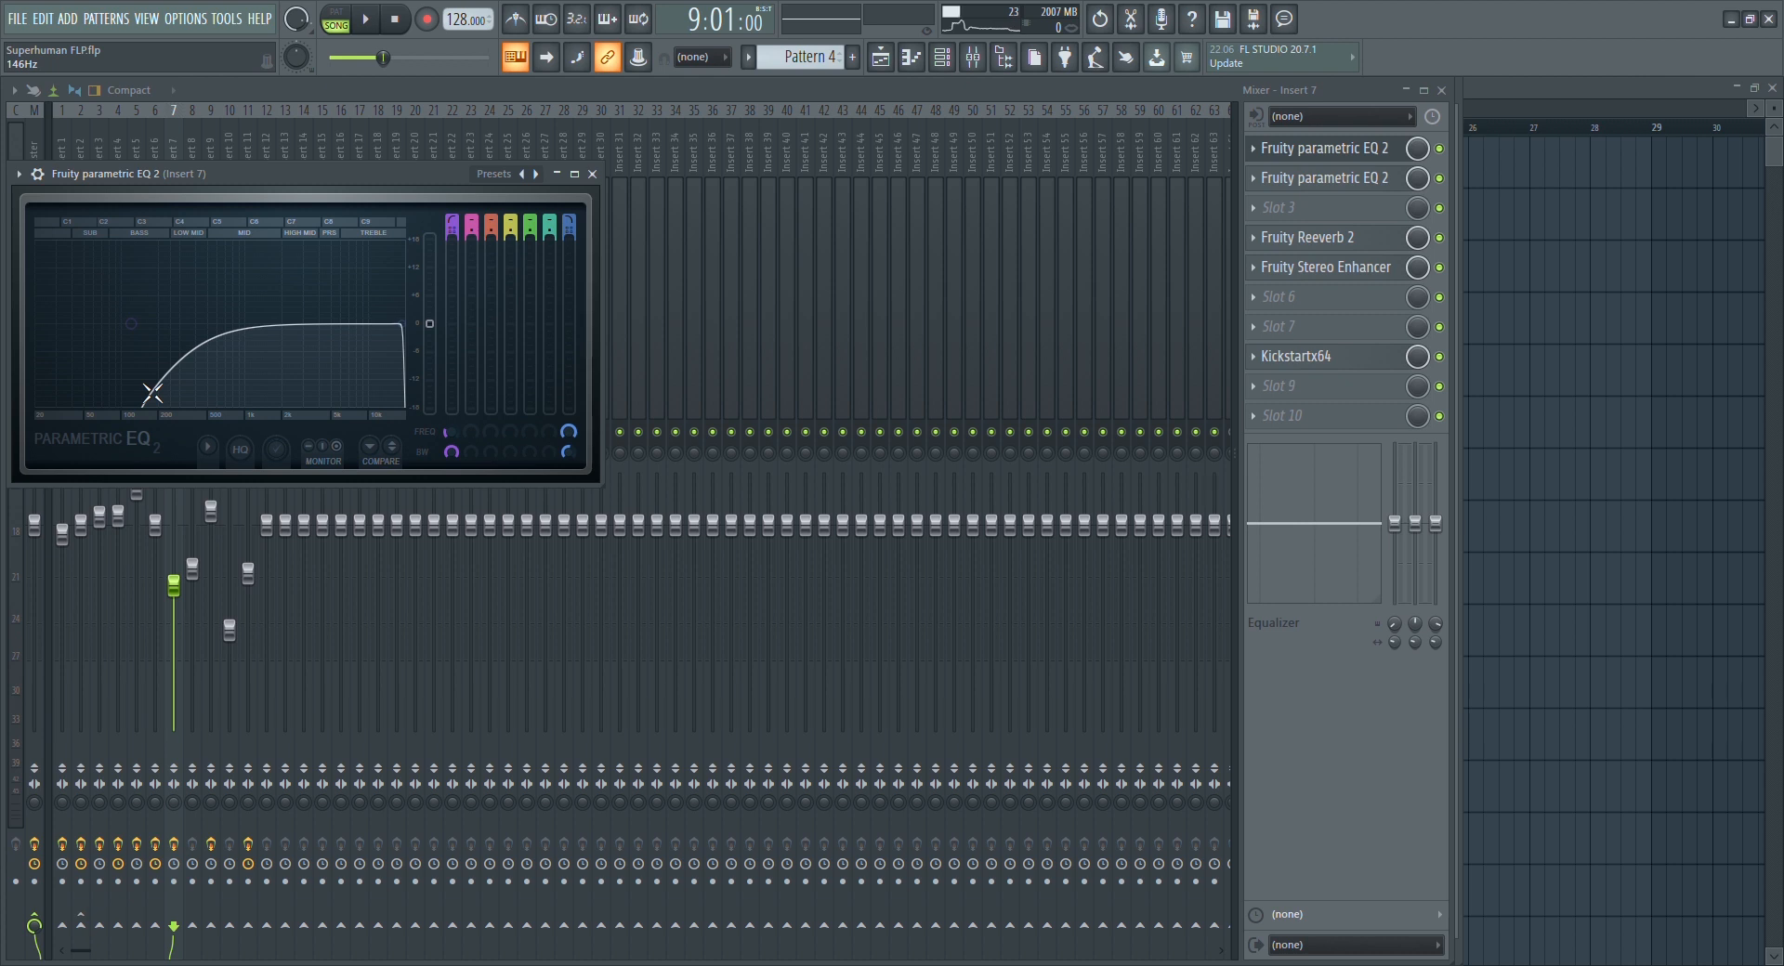
click(1358, 177)
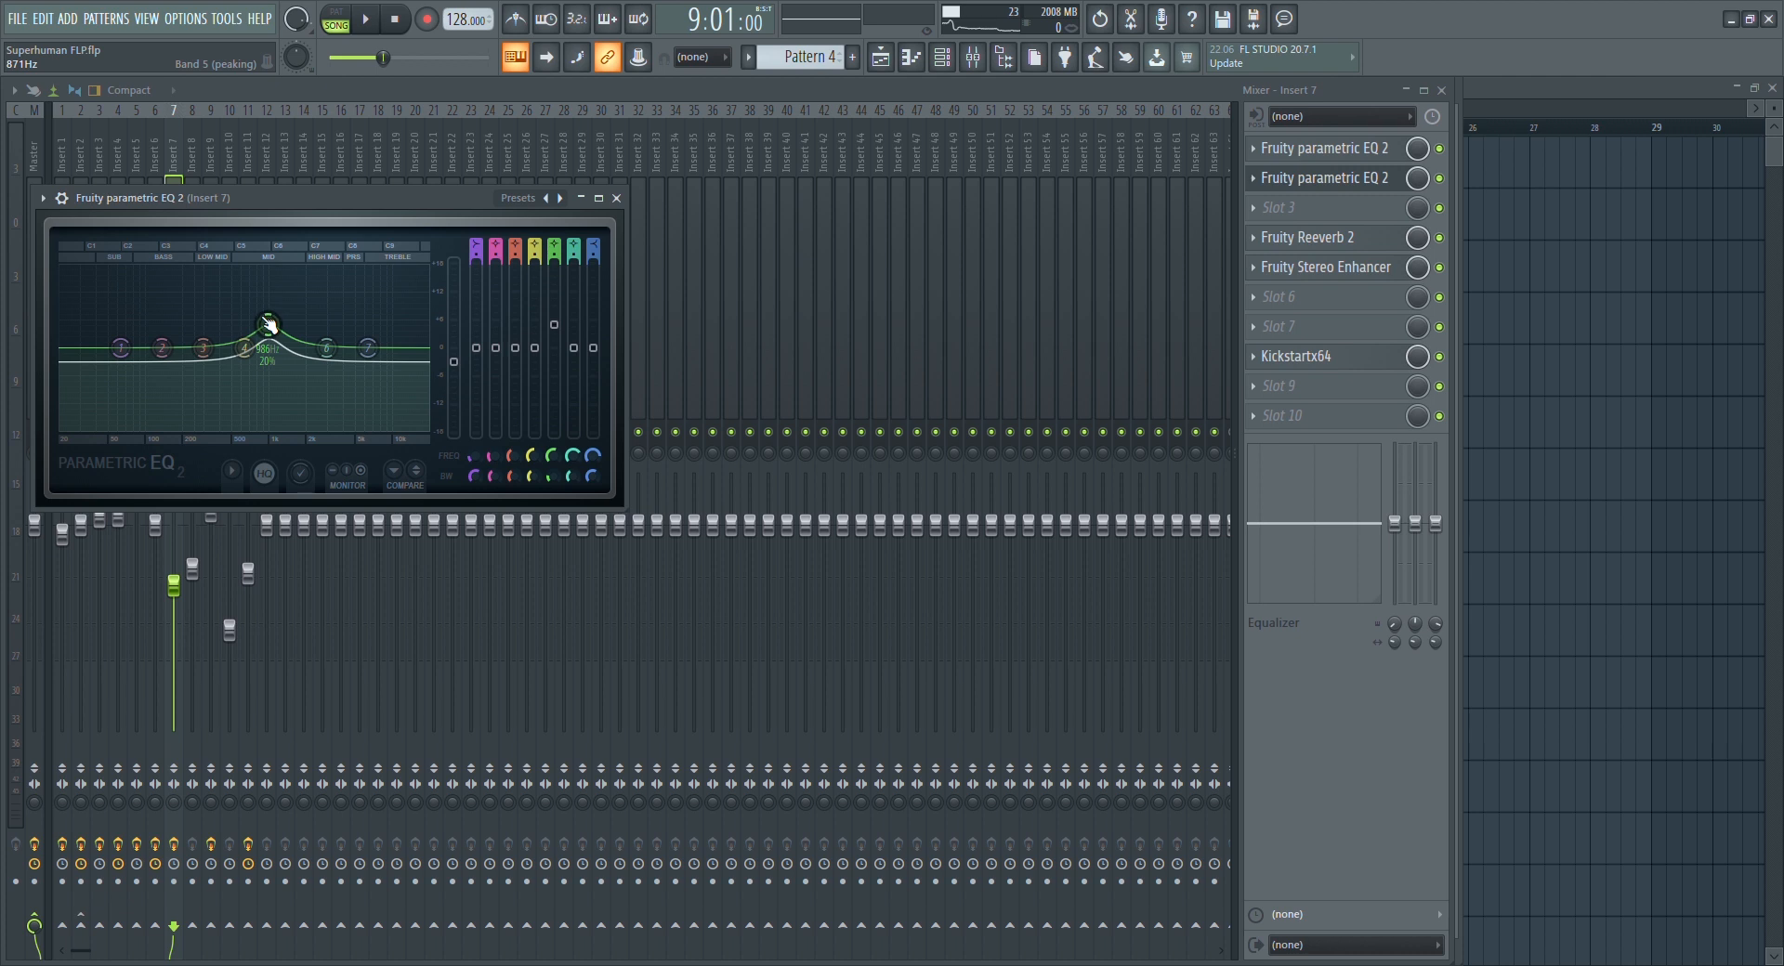
click(1340, 169)
click(1340, 169)
click(1339, 169)
click(1339, 169)
Examine the Fruity Reeverb 2 settings on Insert 7, and close the effect and the mixer
click(1328, 238)
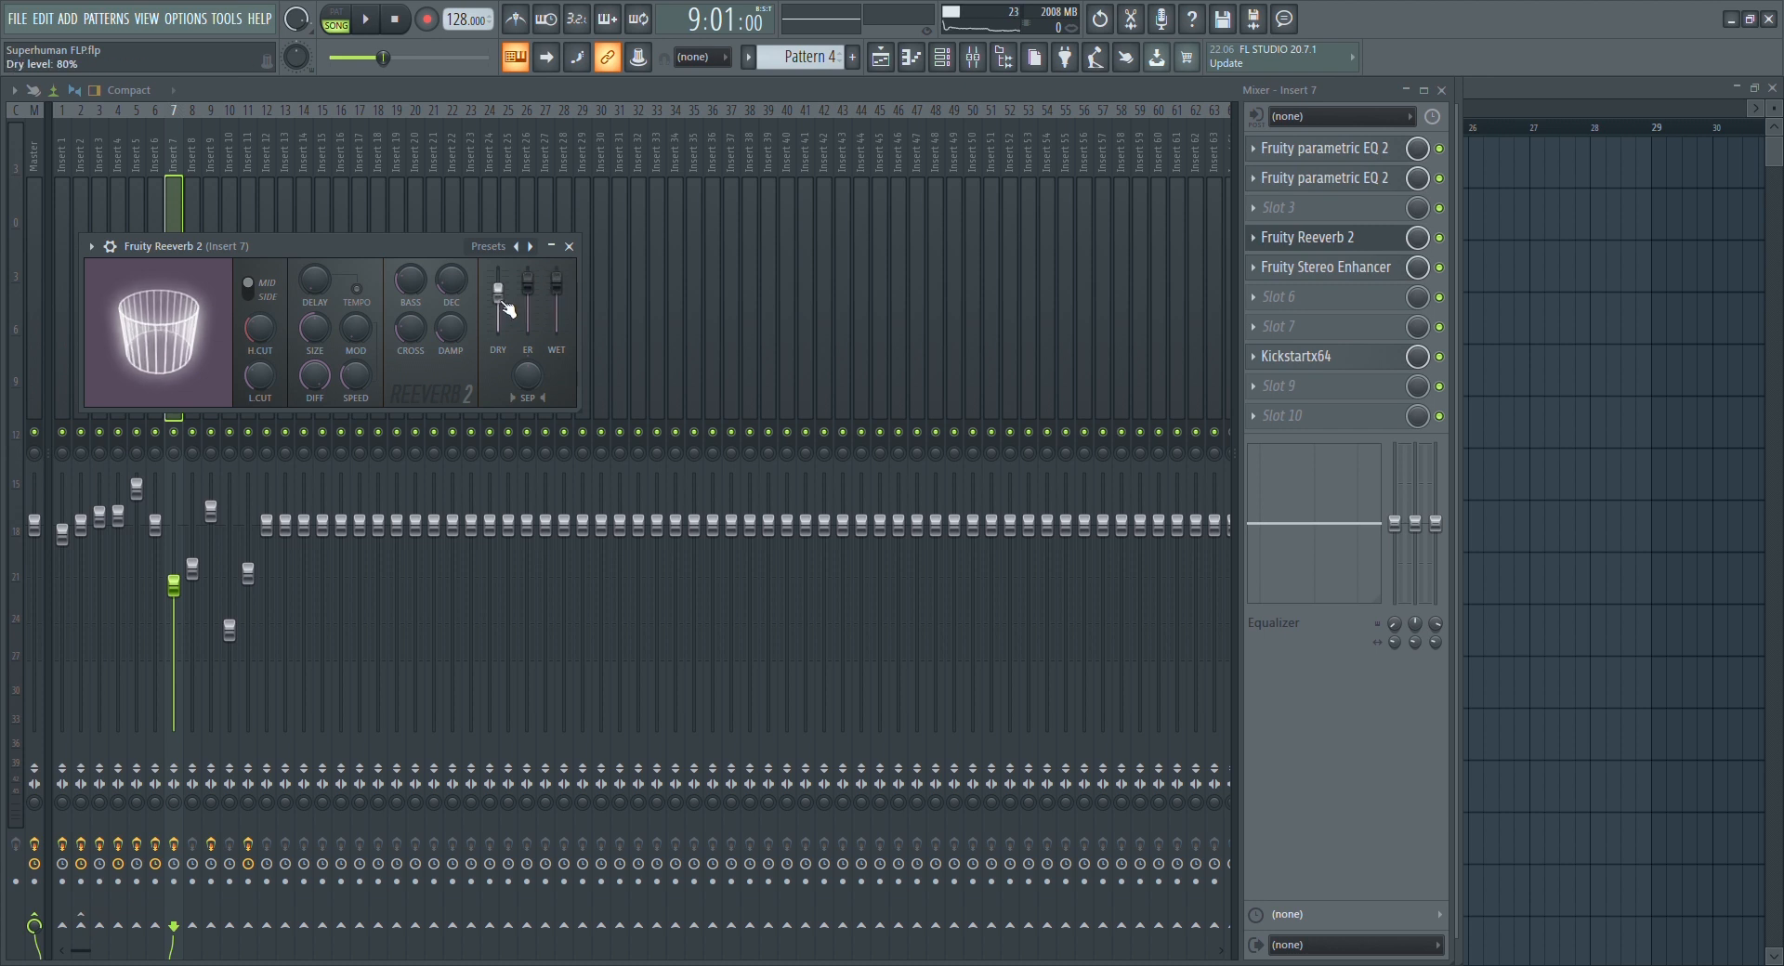
drag(384, 253, 414, 249)
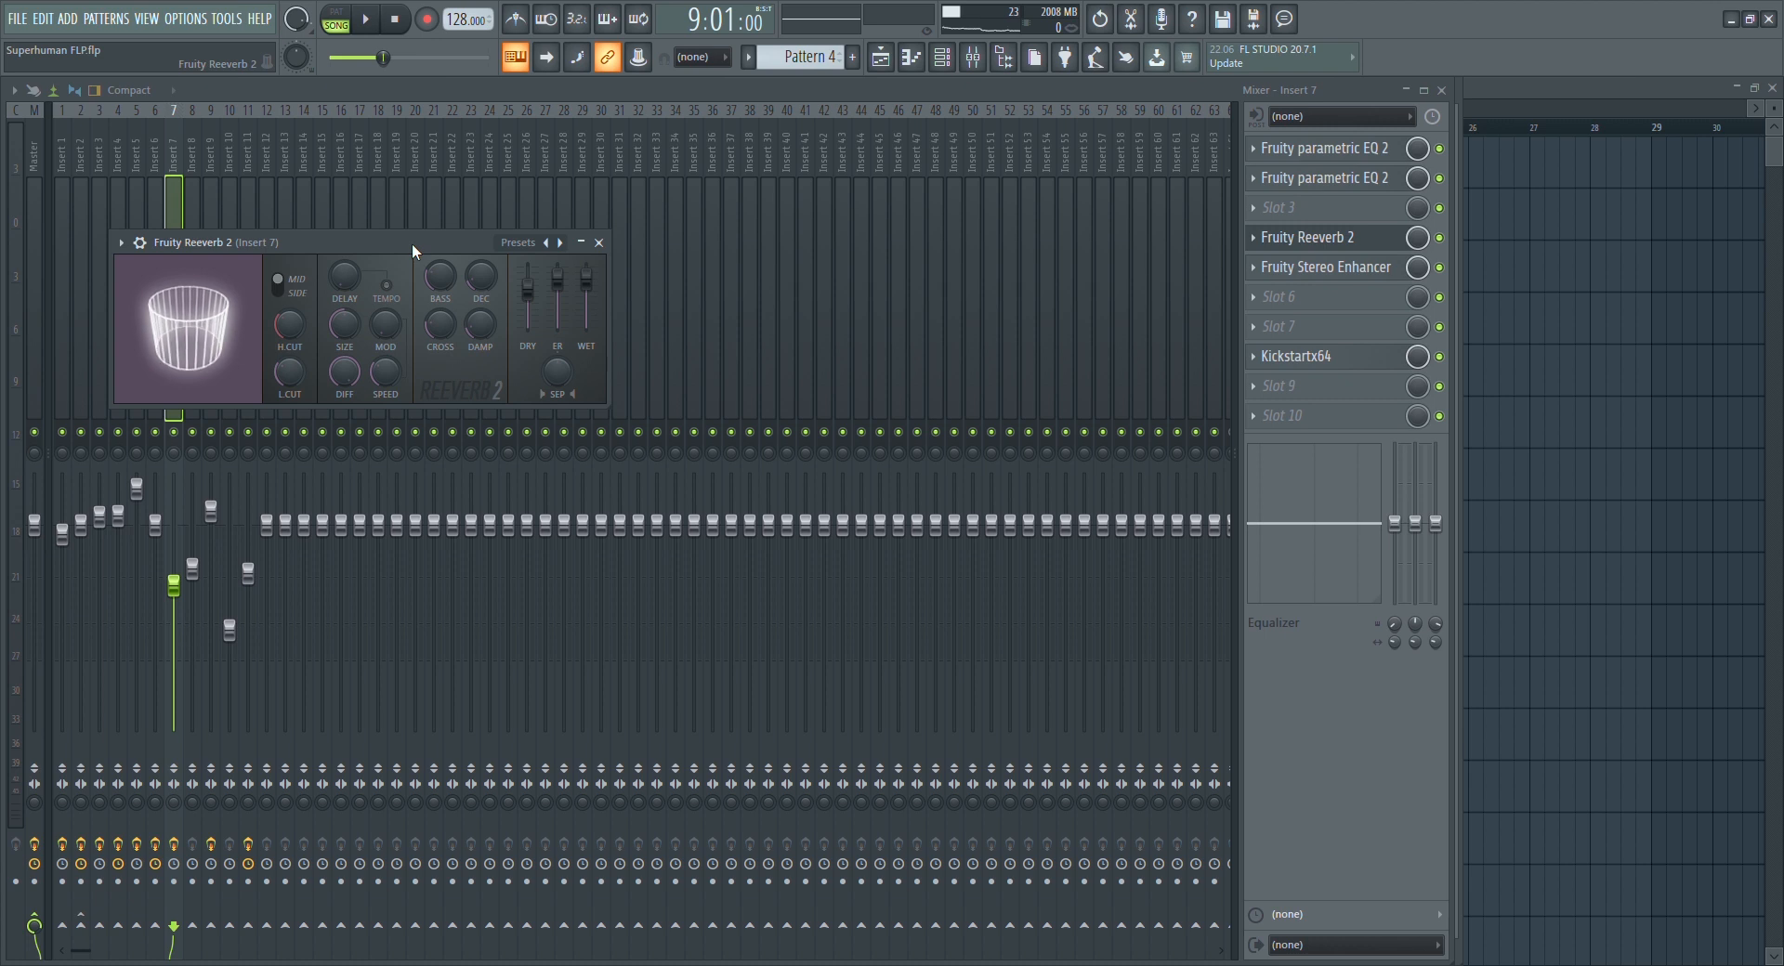
click(598, 243)
click(1442, 91)
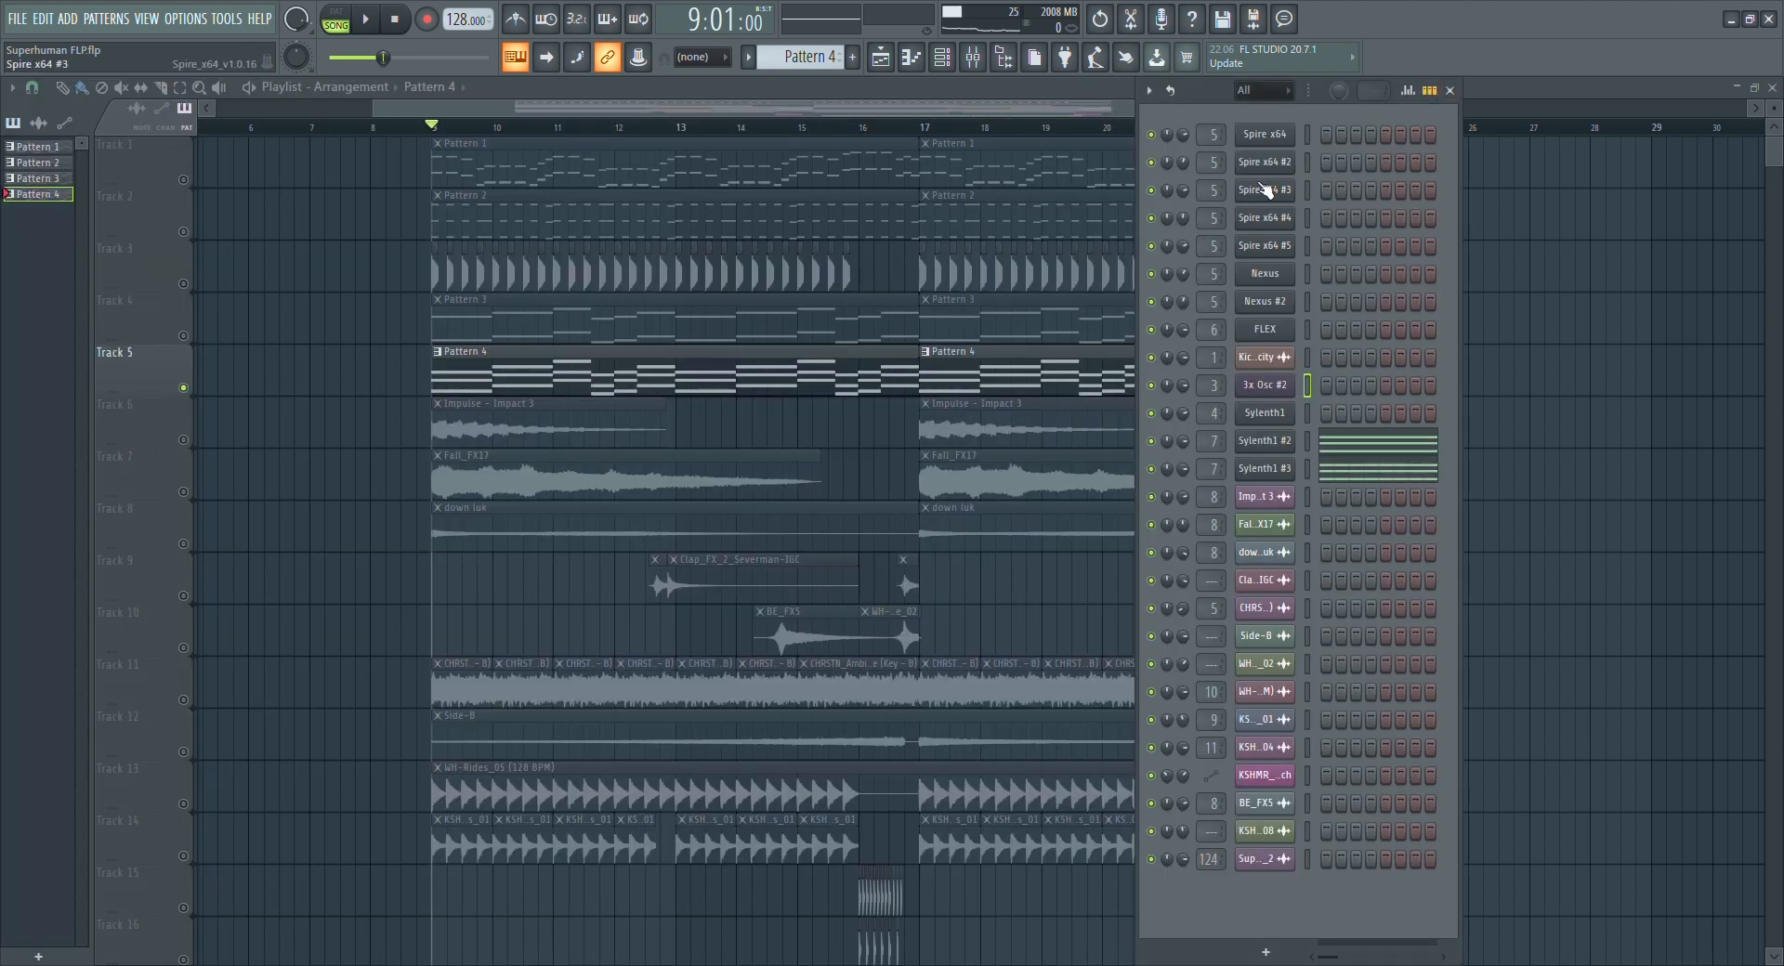
Play the Track 5 chords from bar 9 with the Track 1 melody unmuted, and check the mixer briefly
key(F6)
key(space)
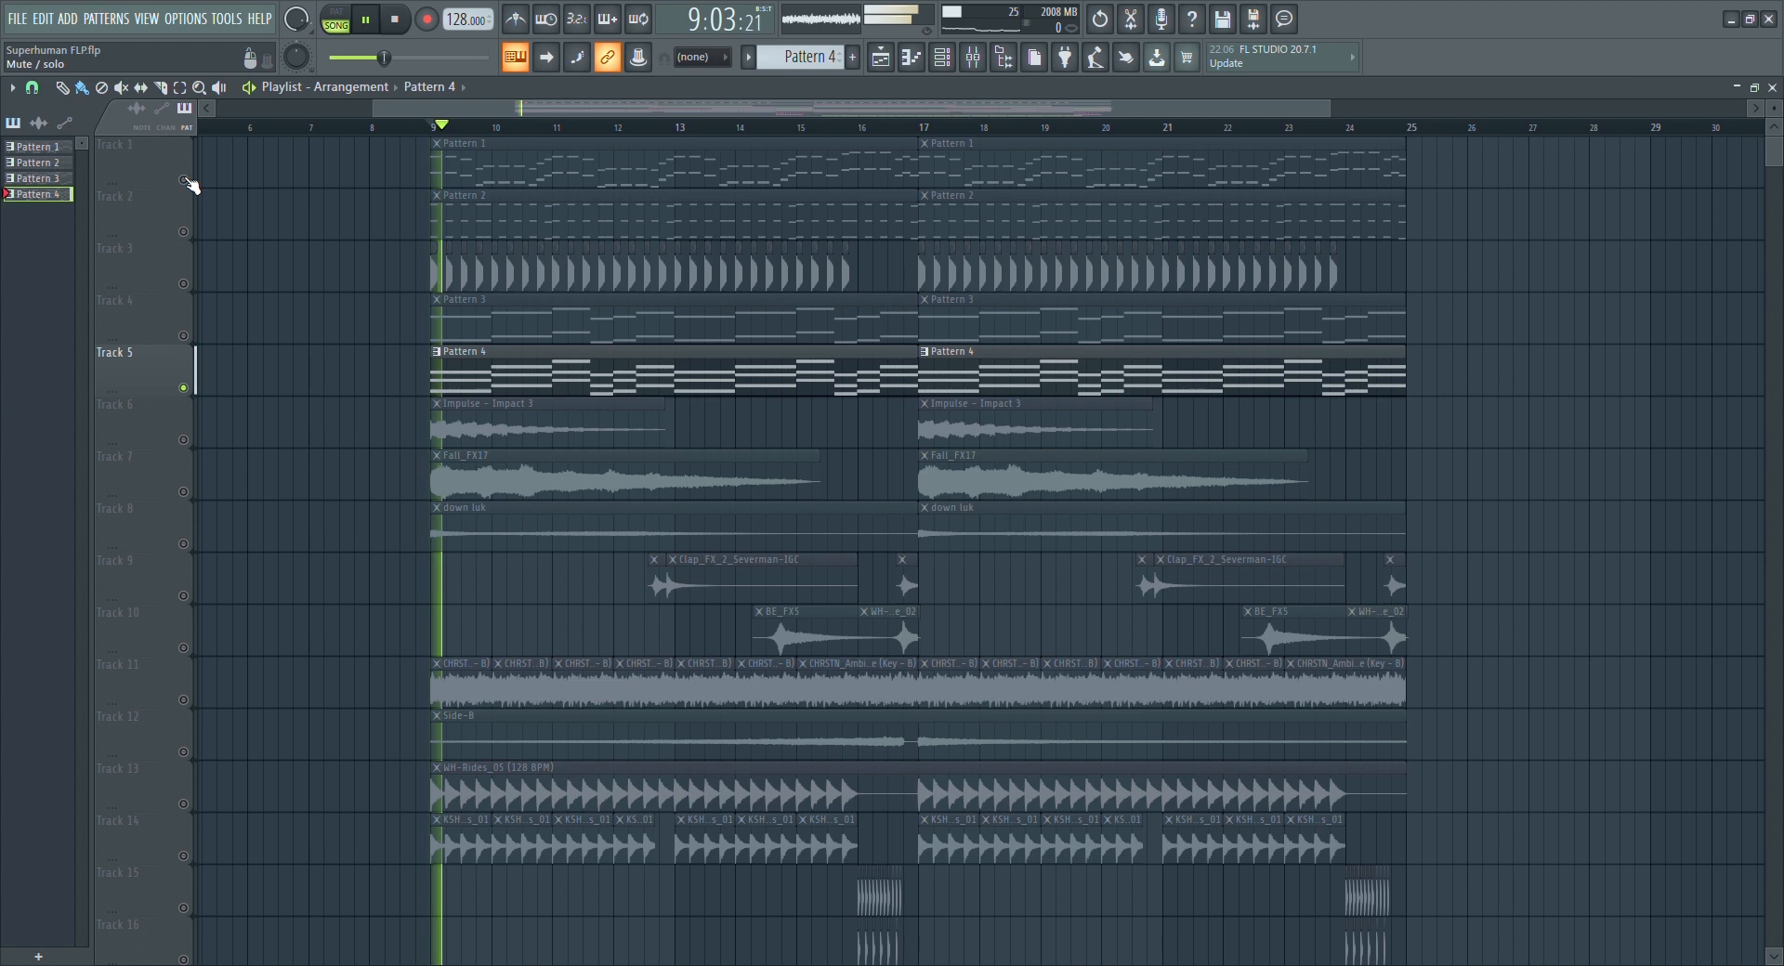
click(185, 180)
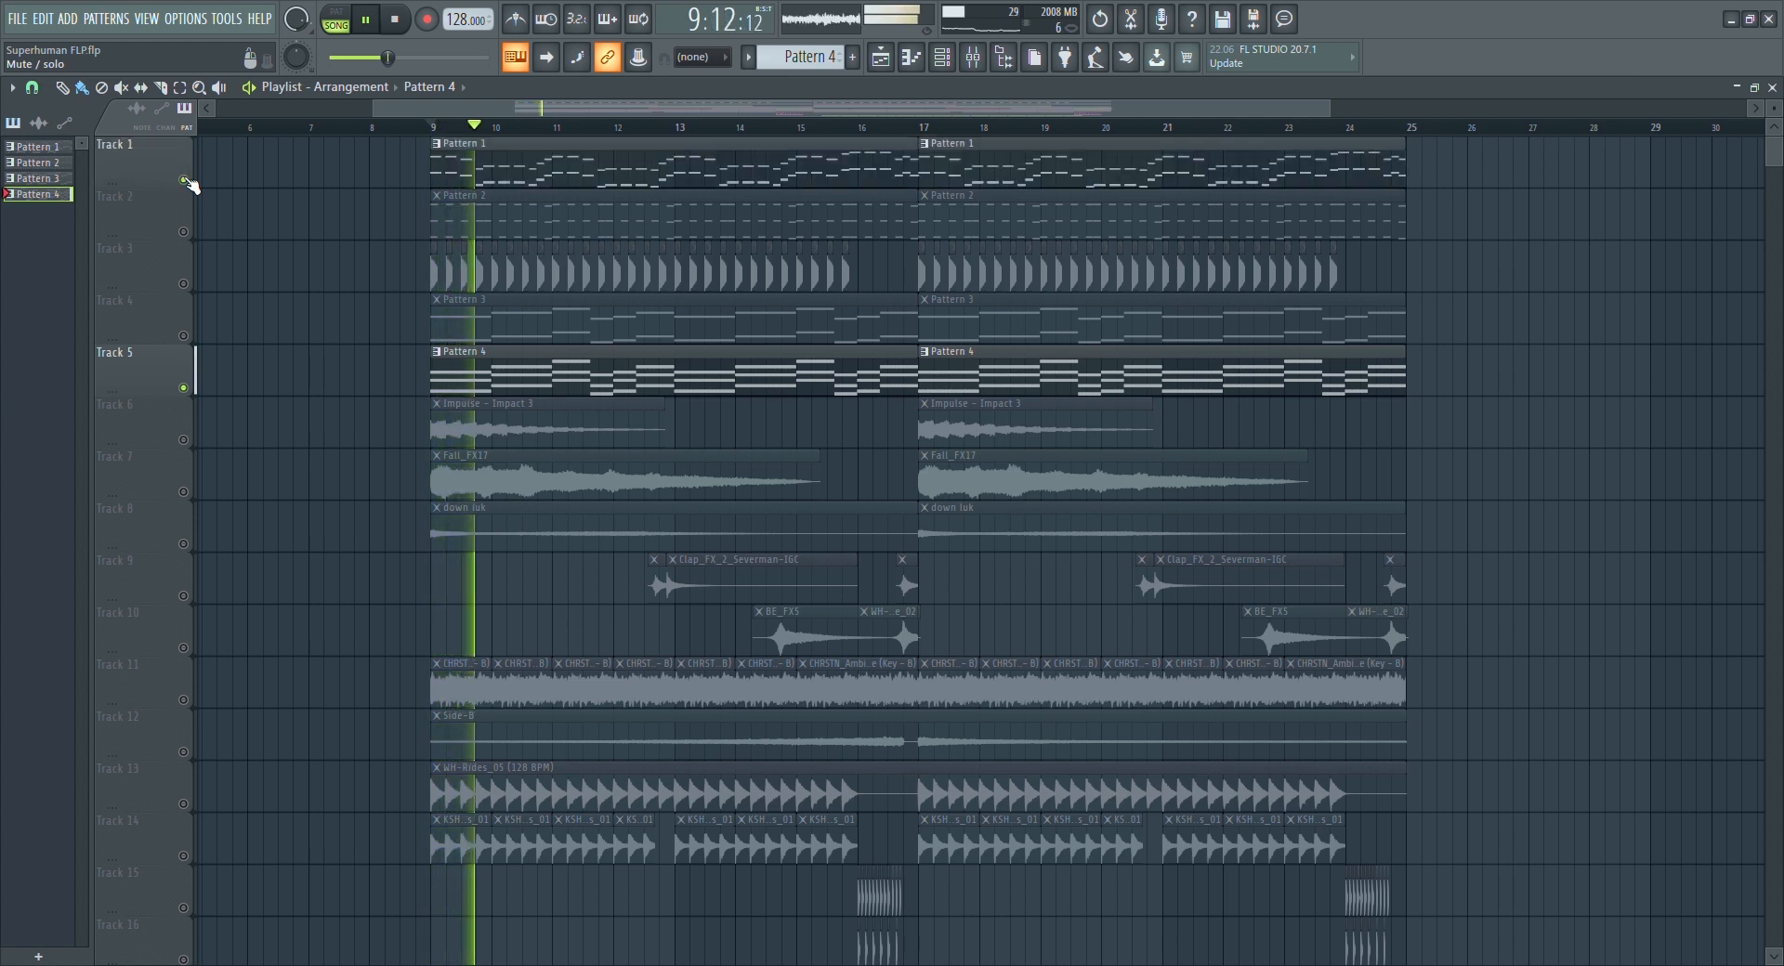
click(976, 63)
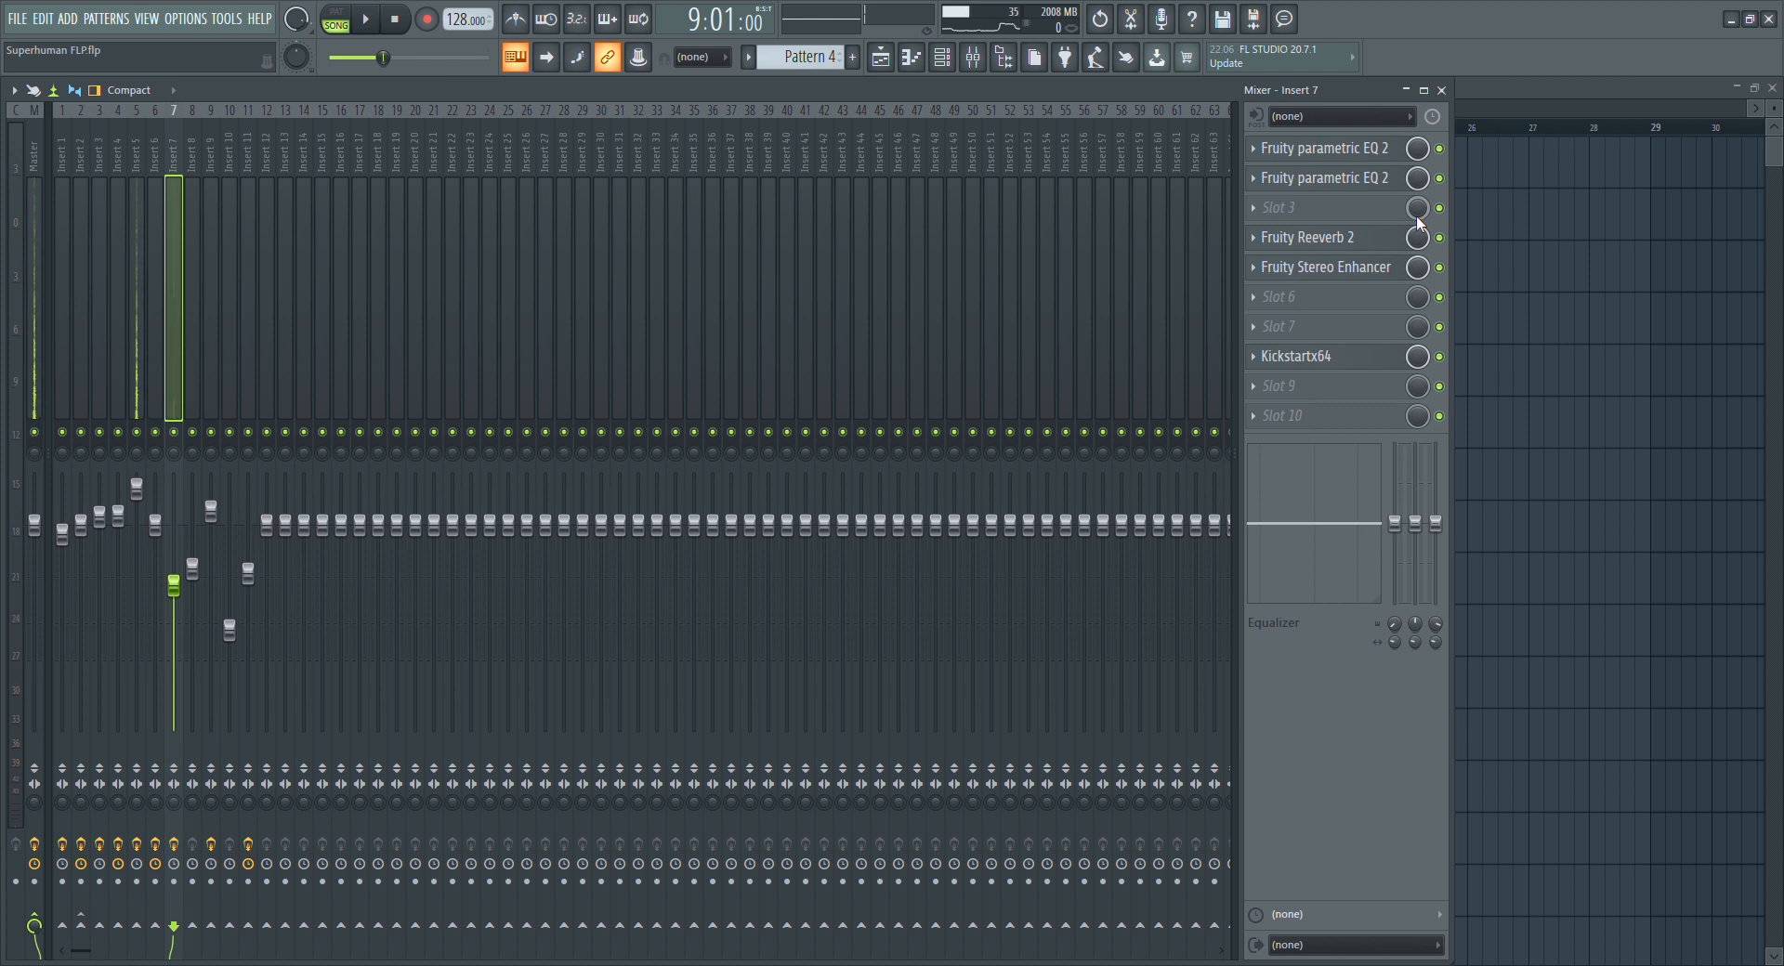
key(F9)
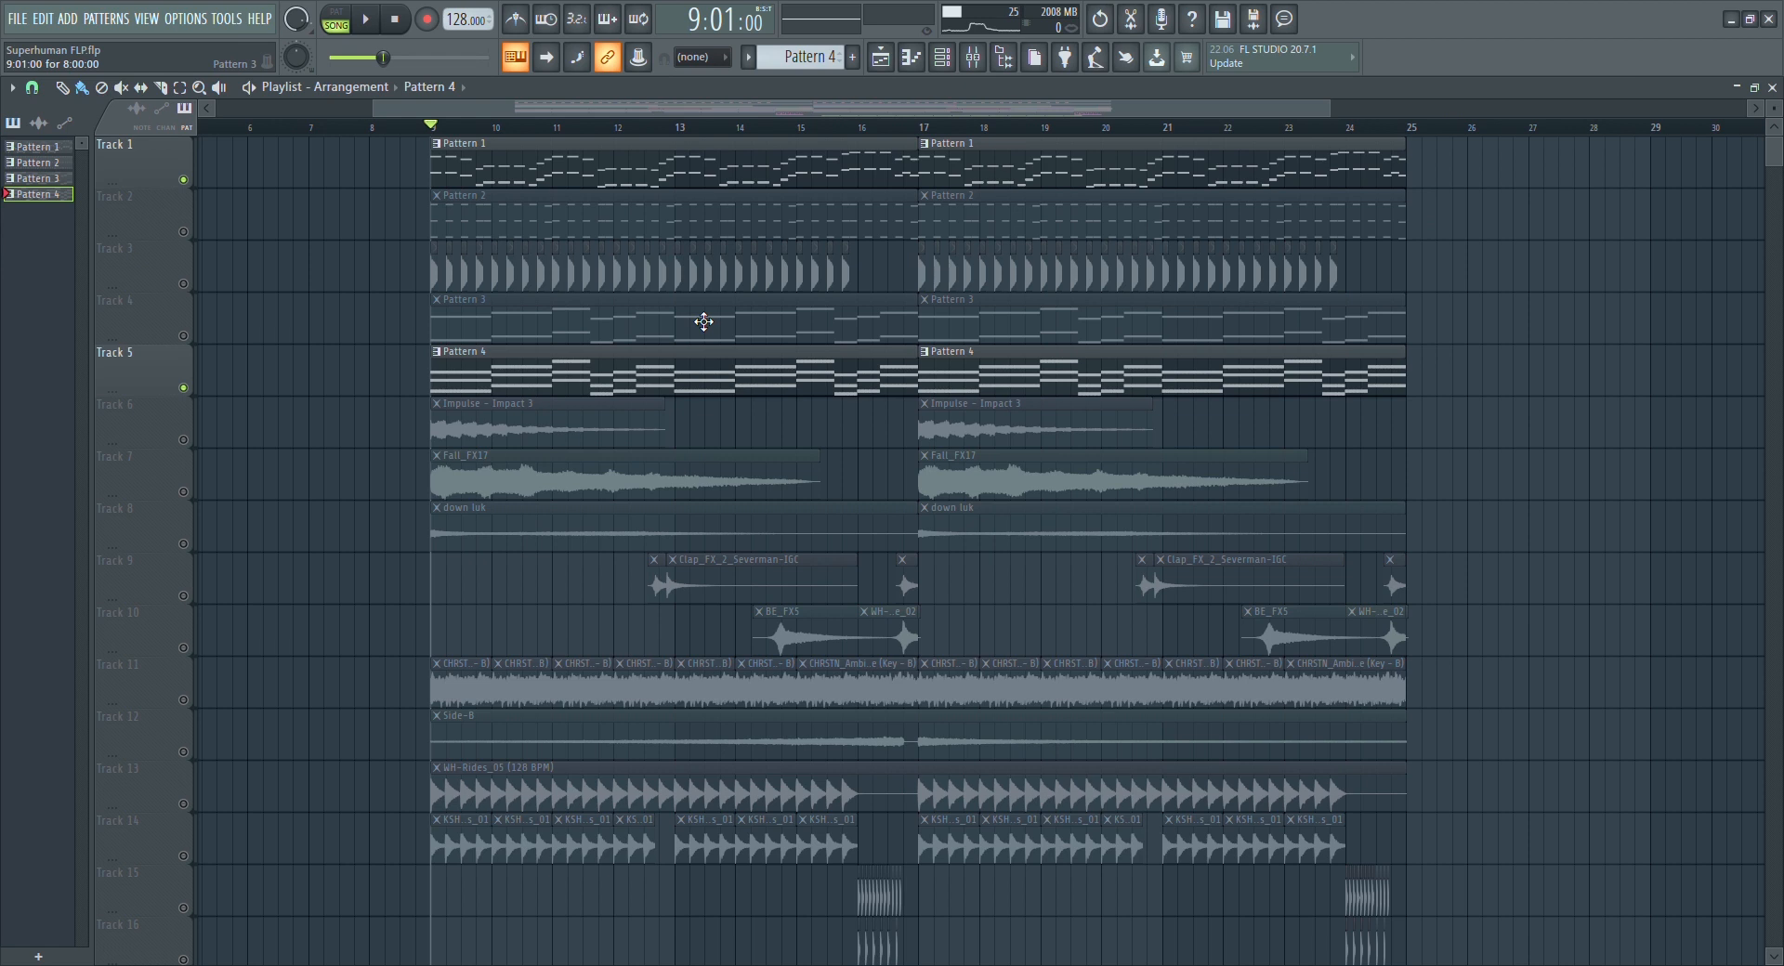
Solo Track 3, play from bar 9 and bring in Tracks 1, 2, 4 and 5 one by one
scroll(701, 322, down, 3)
ctrl+scroll(685, 363, down, 3)
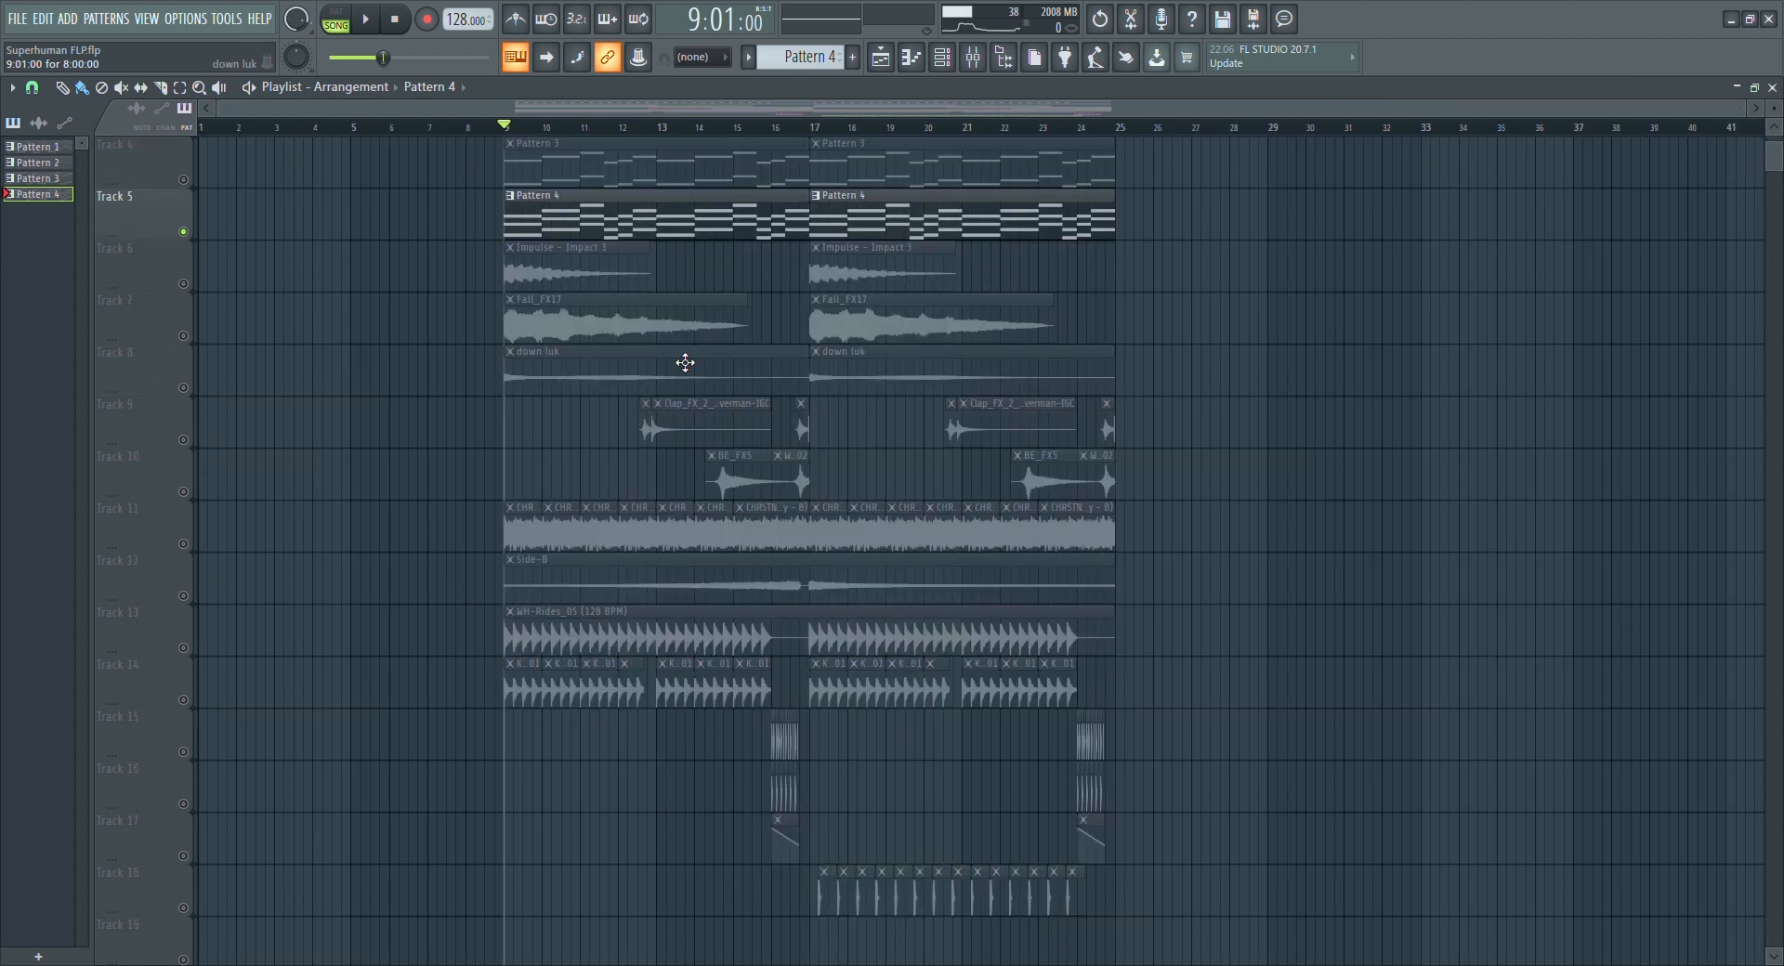
scroll(686, 359, up, 3)
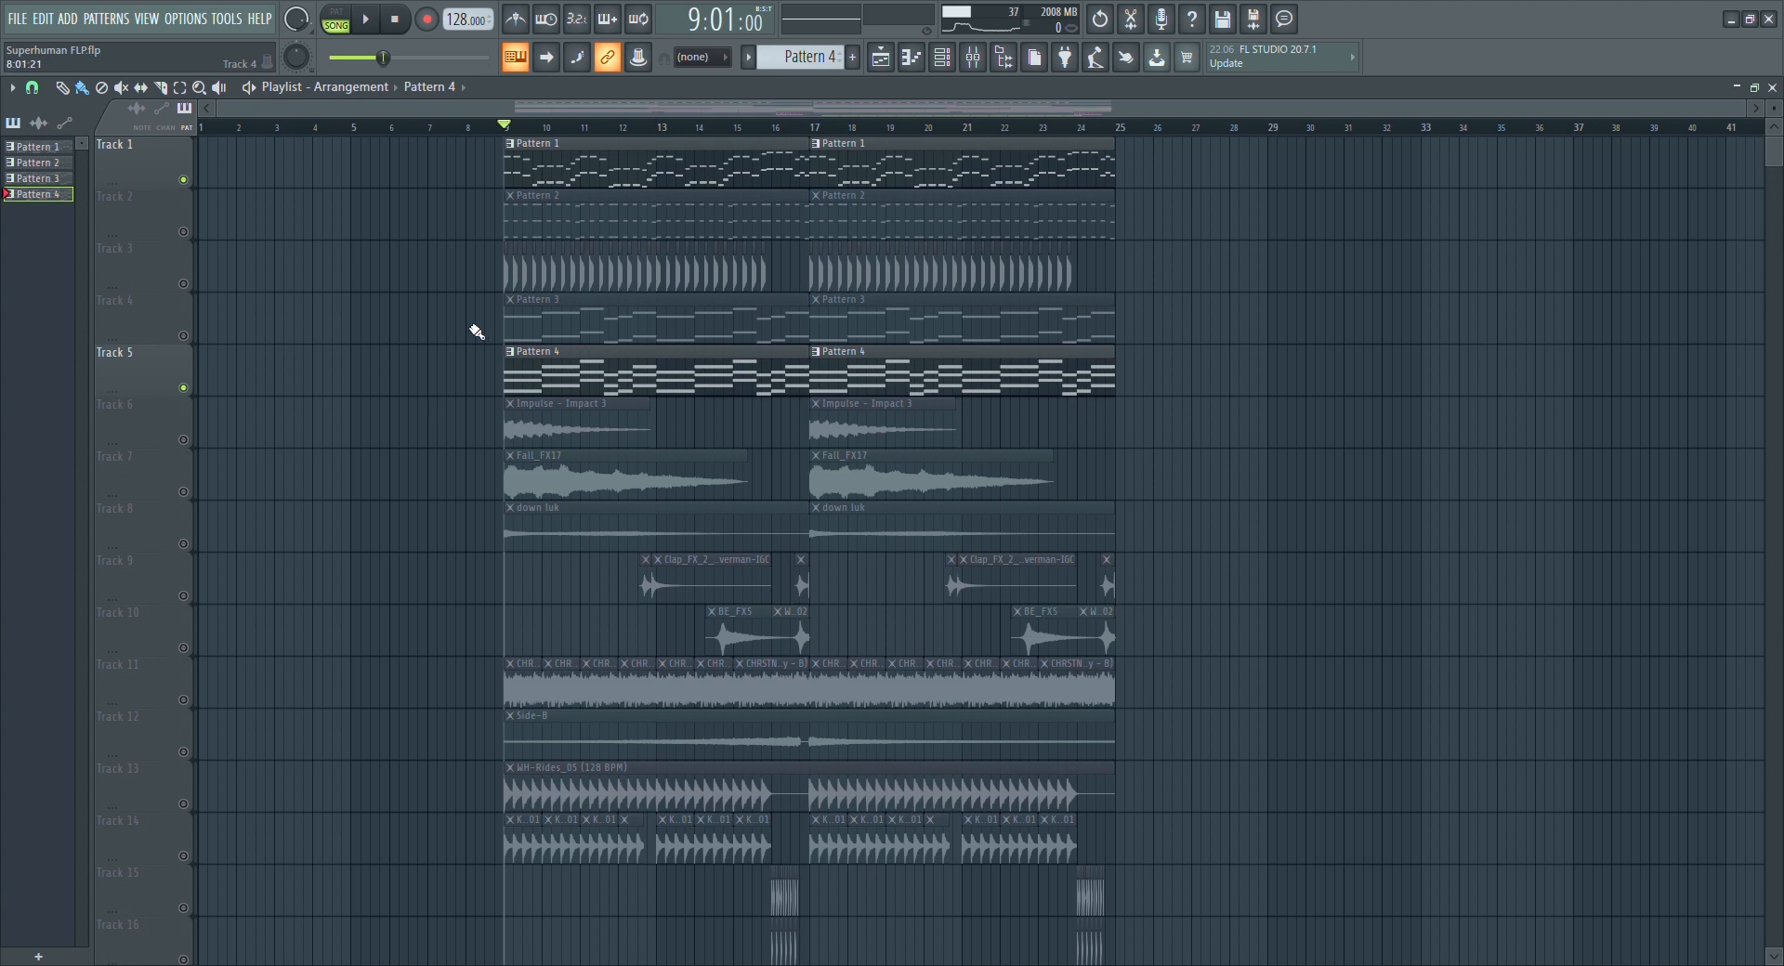
click(187, 281)
key(space)
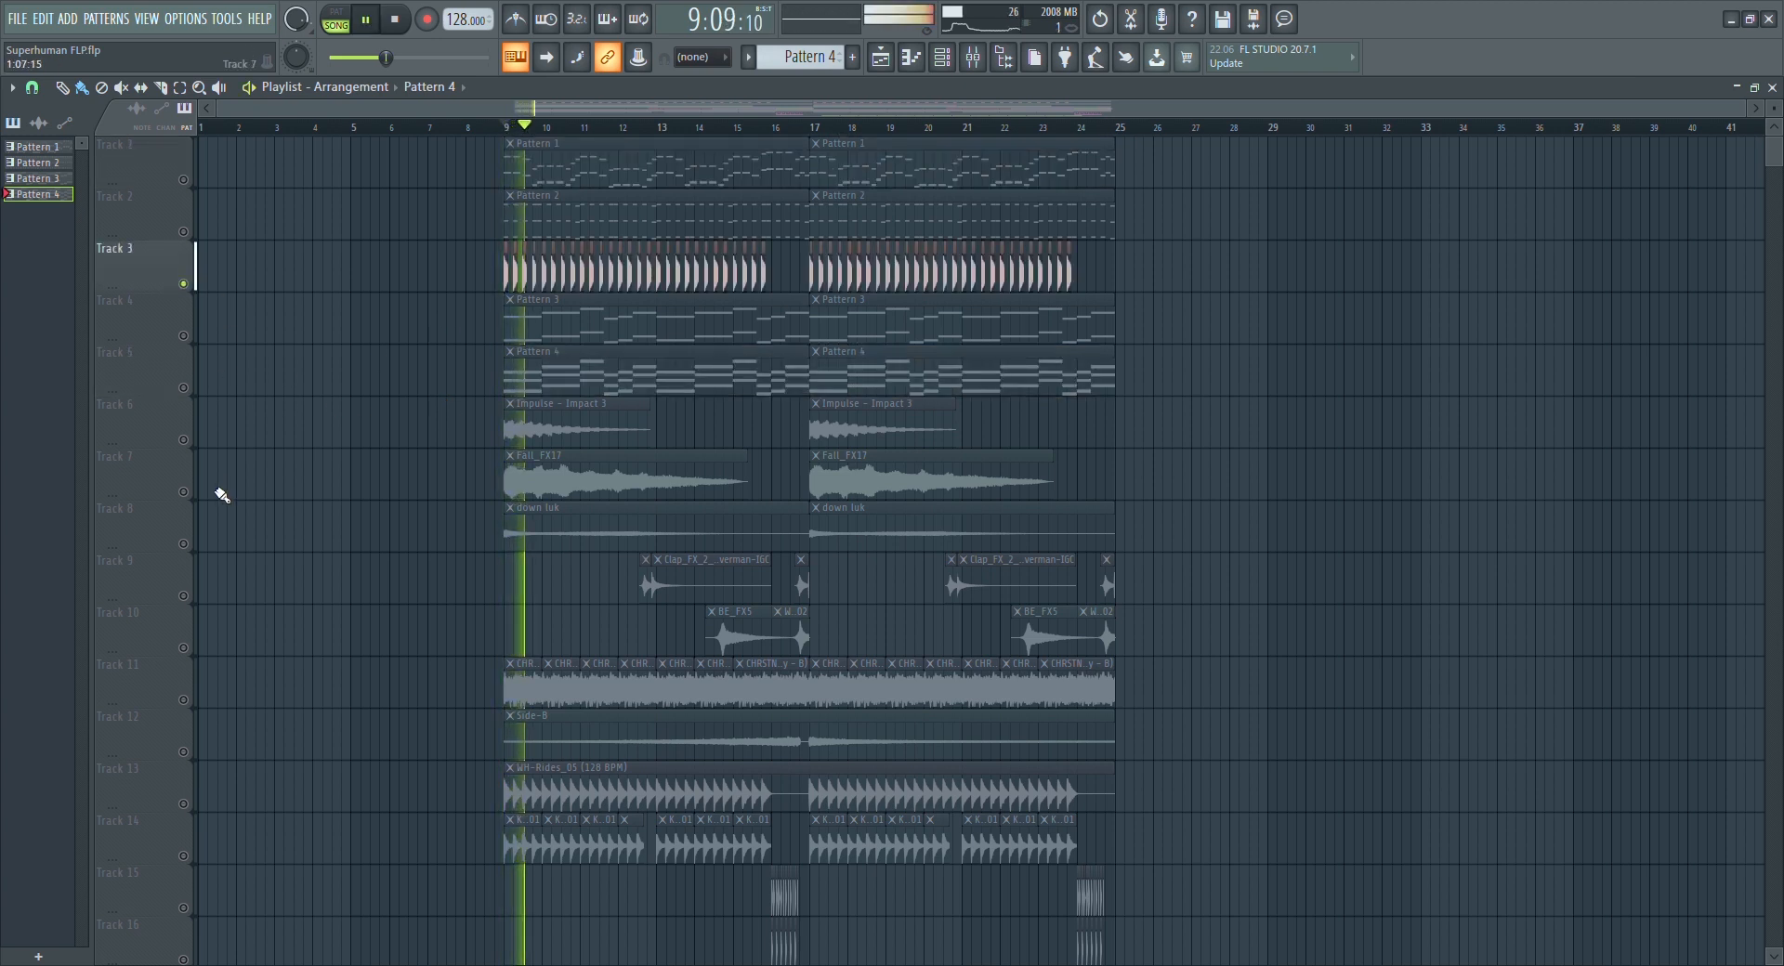
click(185, 181)
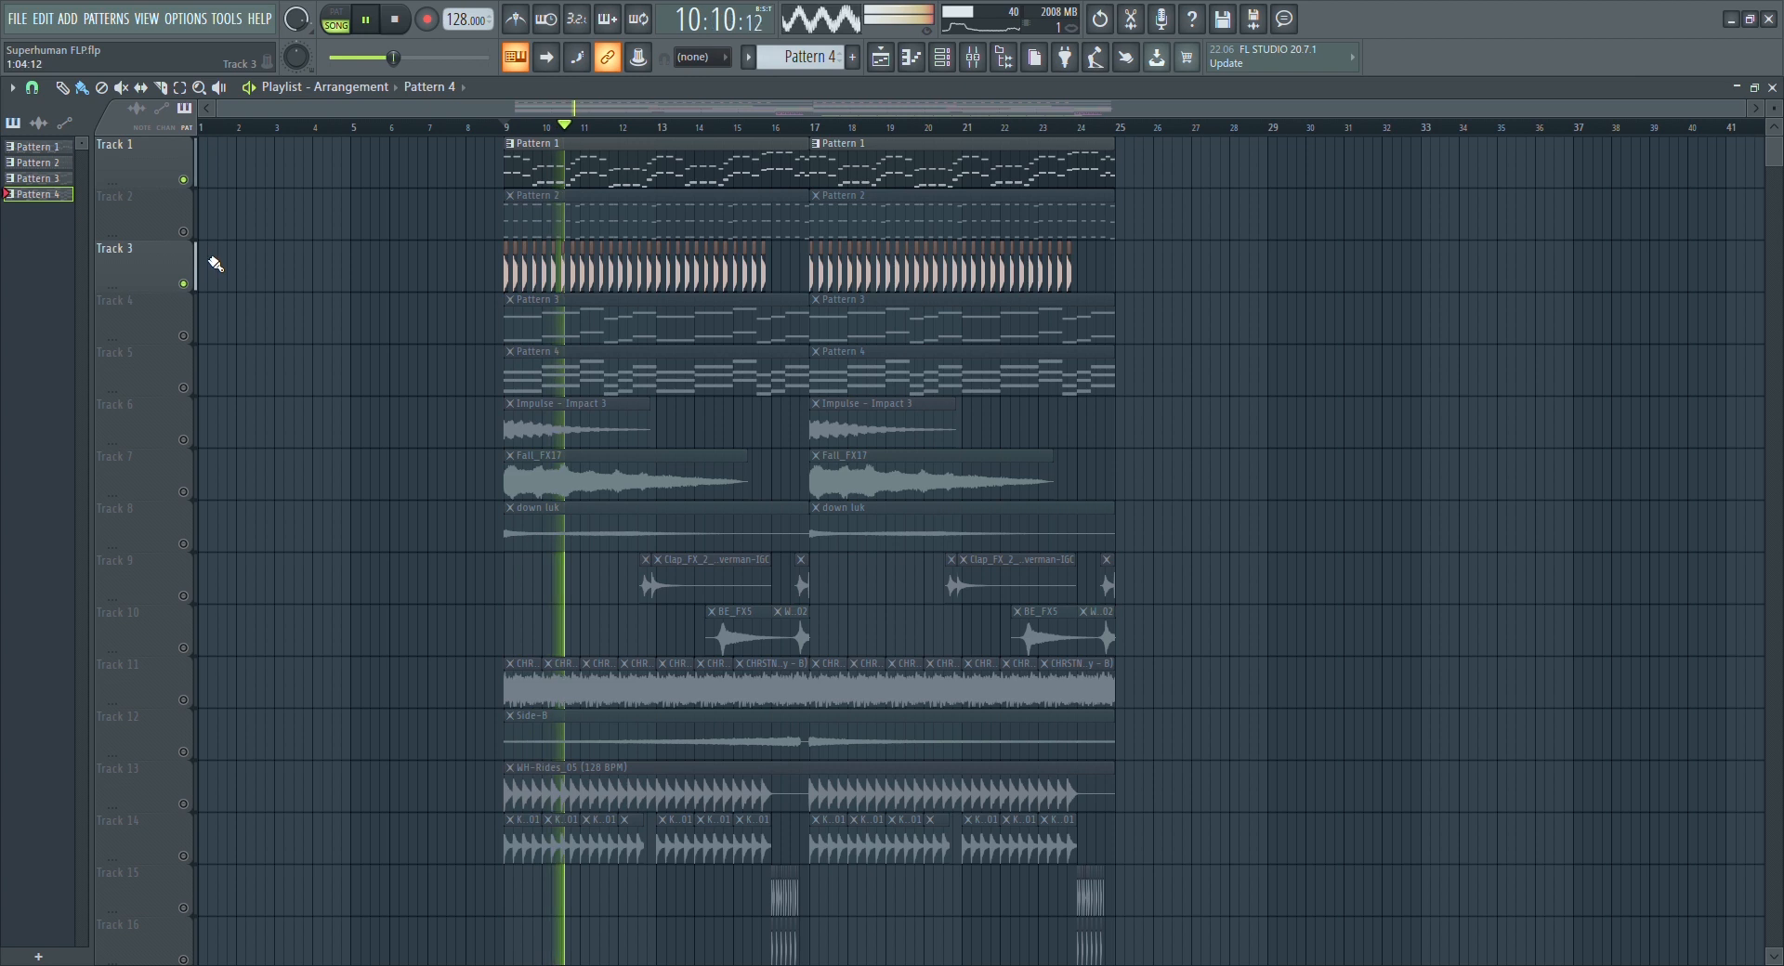
click(186, 233)
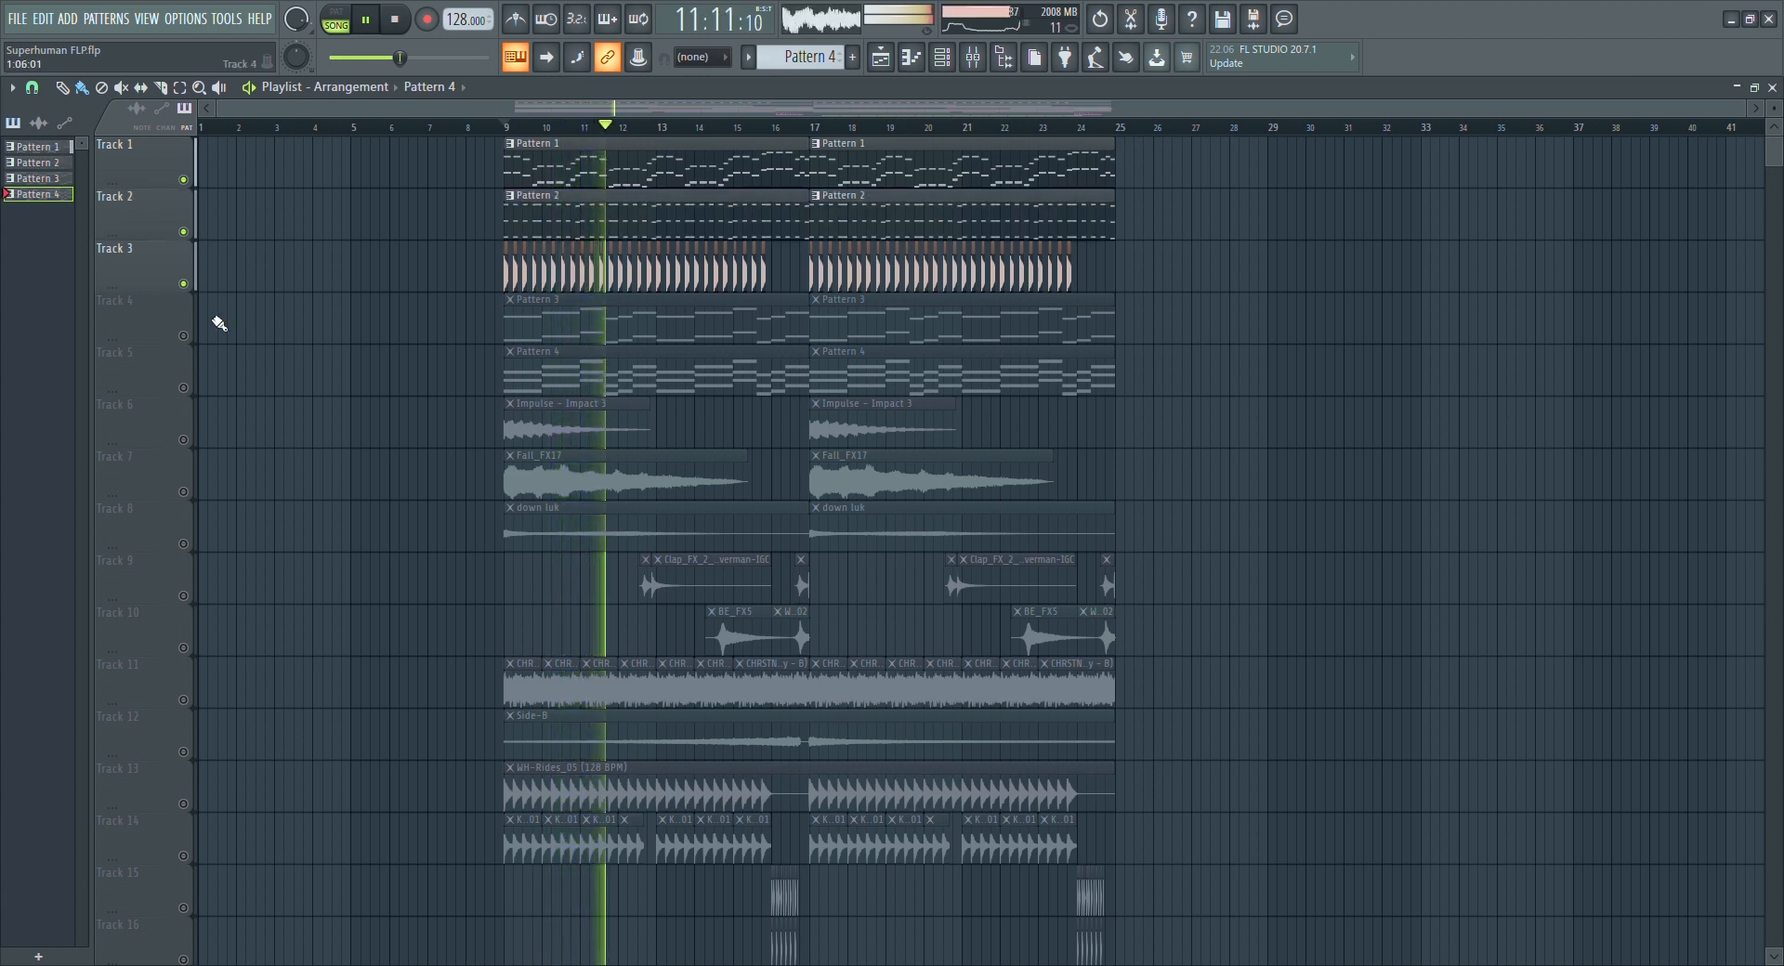
click(185, 336)
click(184, 389)
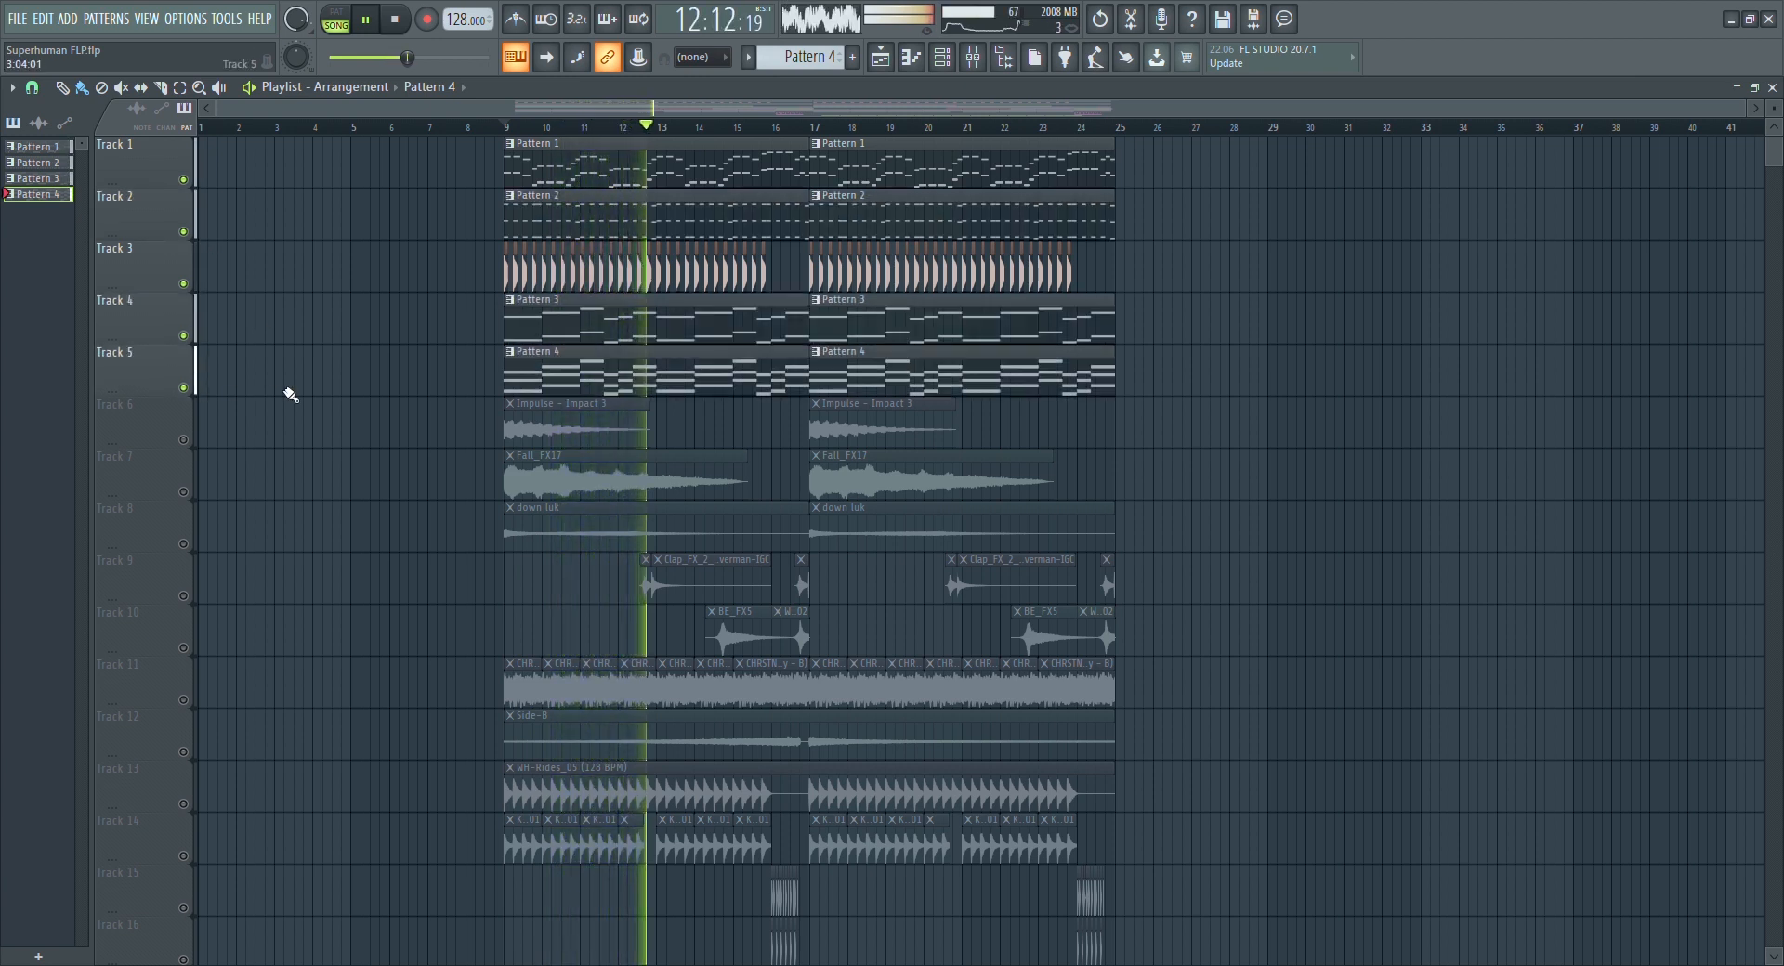
Unmute Tracks 13 through 18 during playback to audition the percussion and fill layers
scroll(280, 387, down, 3)
scroll(280, 387, down, 4)
click(184, 543)
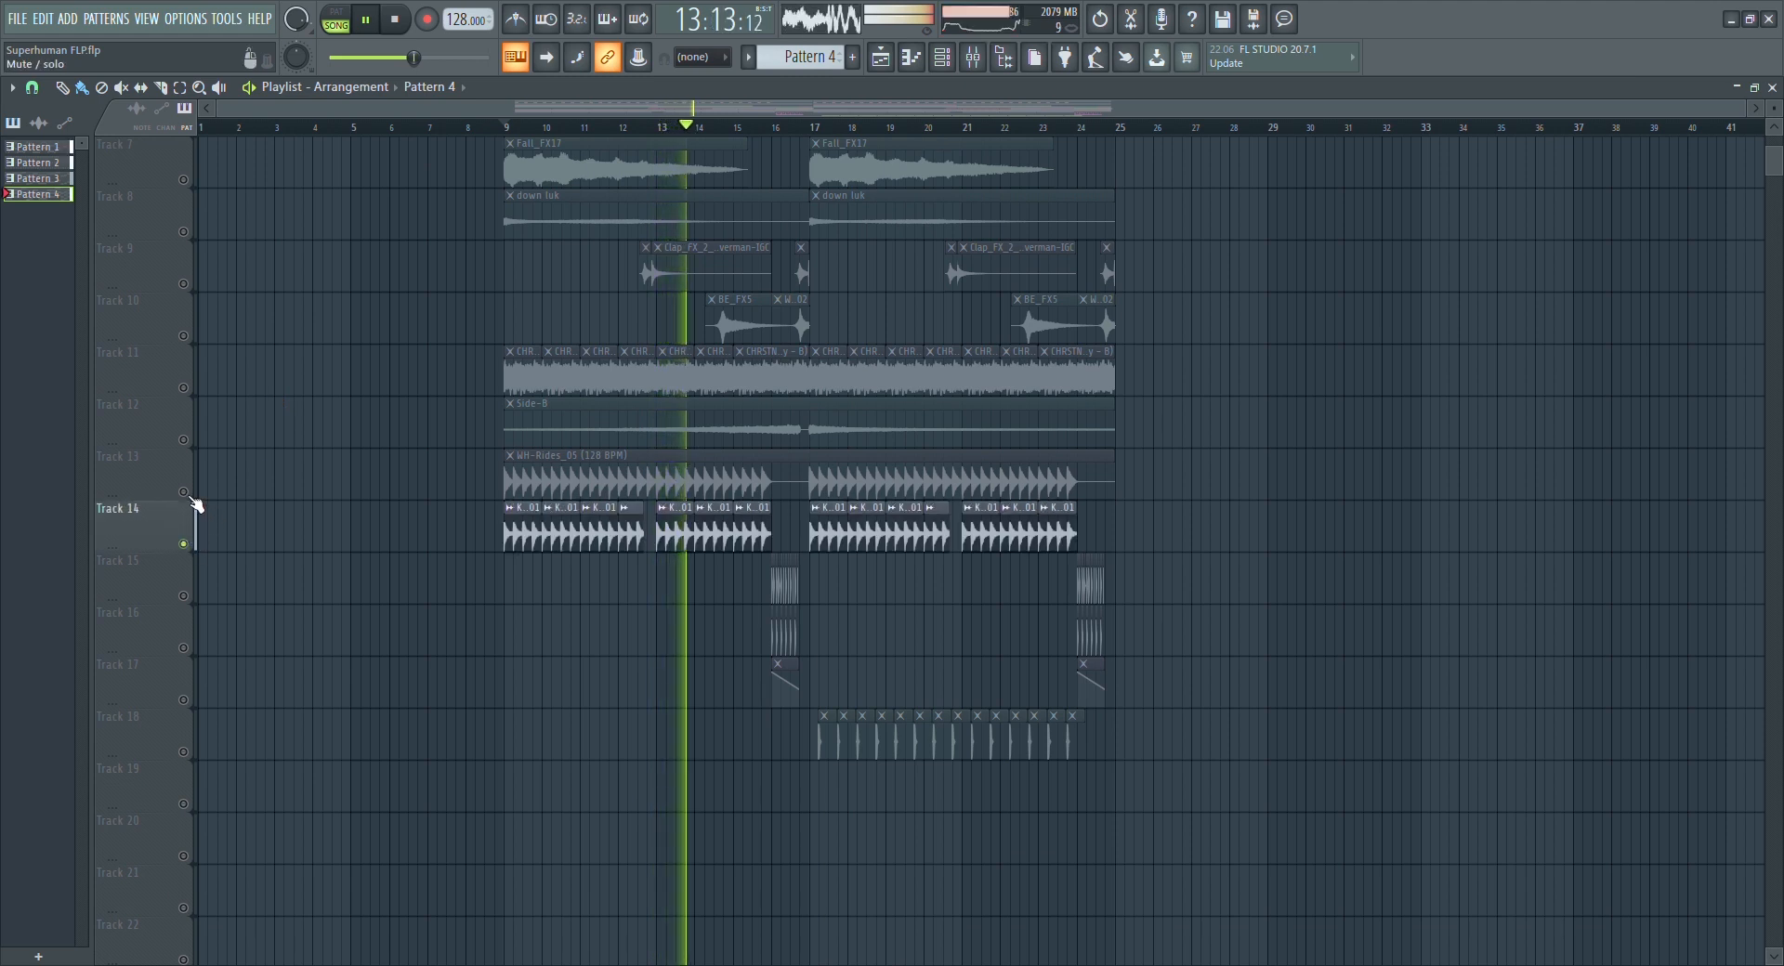
click(184, 491)
click(184, 596)
click(184, 648)
click(184, 700)
click(184, 752)
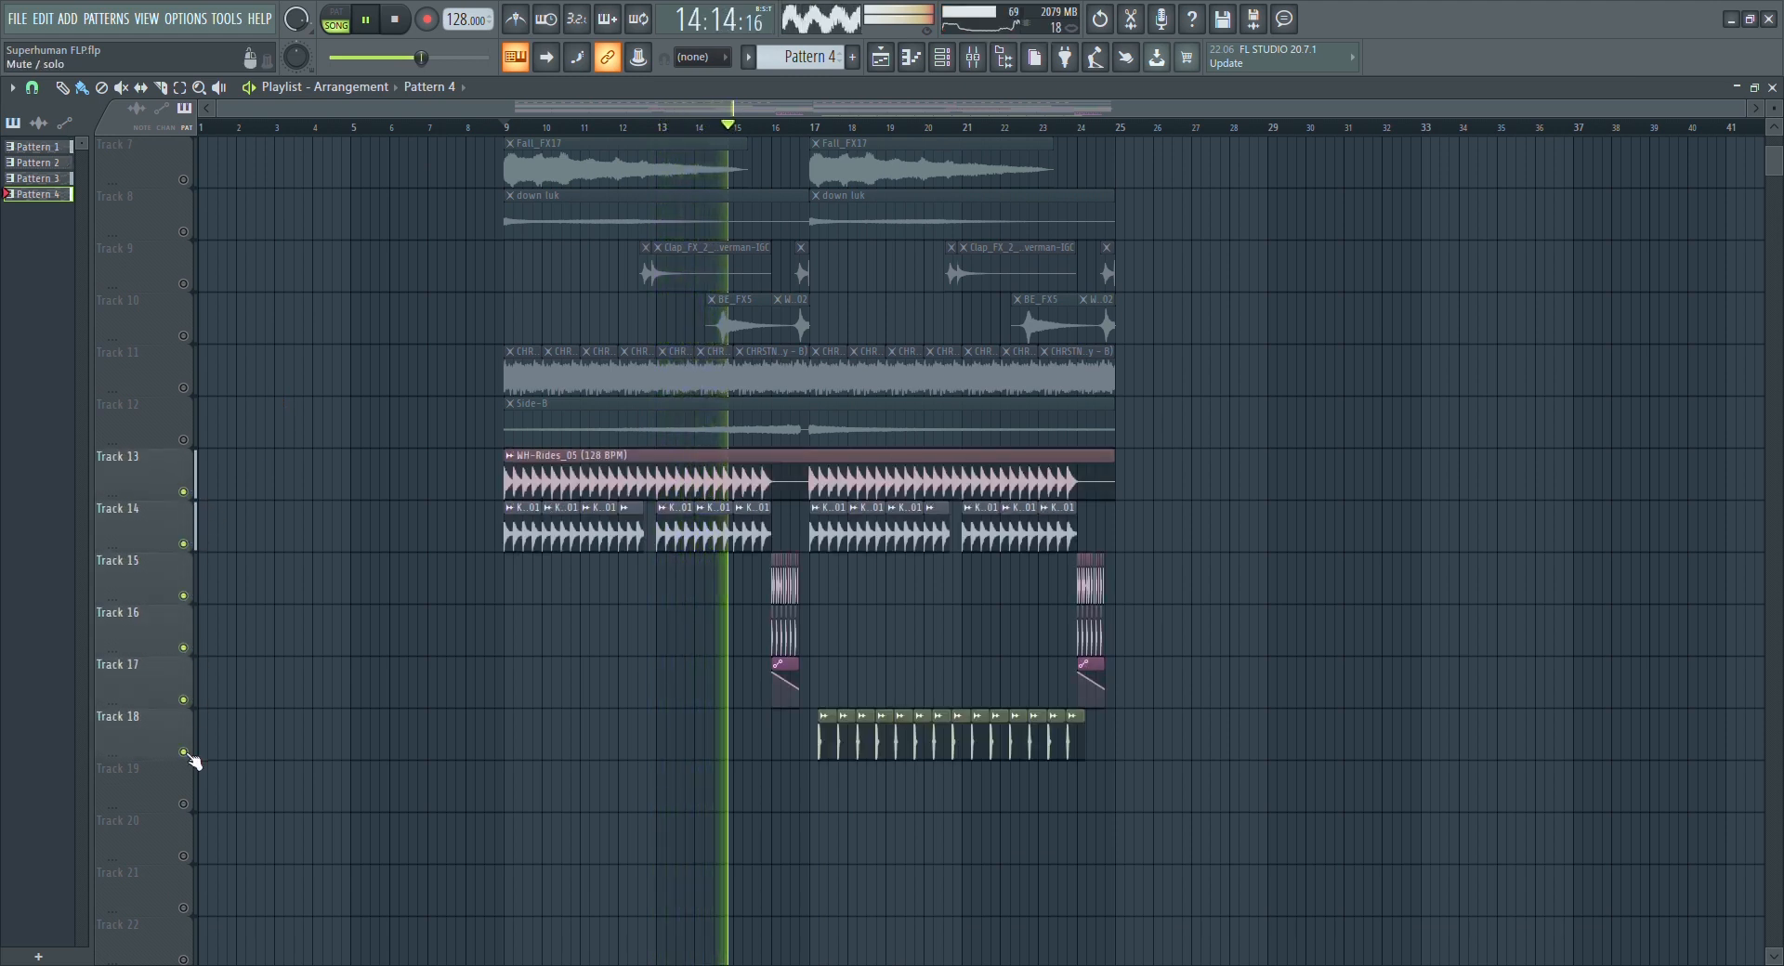
Unmute Tracks 6 through 12 during playback to hear the complete arrangement
scroll(268, 513, up, 2)
click(184, 543)
click(183, 491)
click(184, 440)
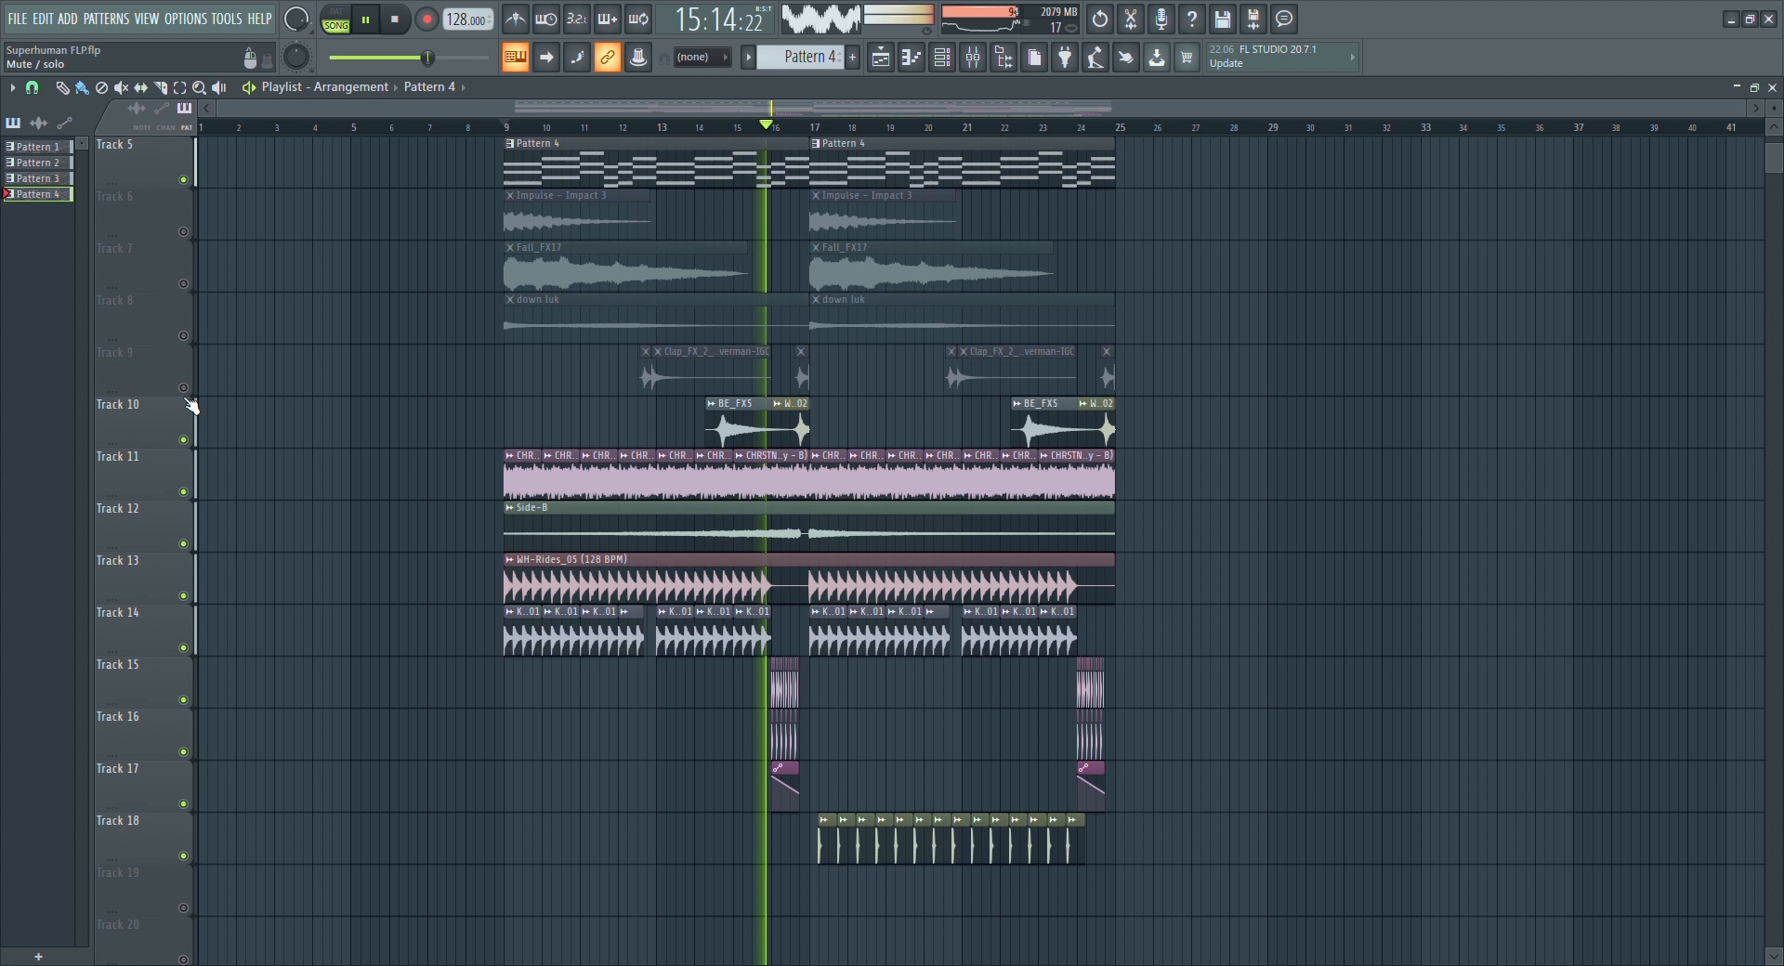
click(183, 388)
click(184, 335)
click(184, 232)
click(184, 283)
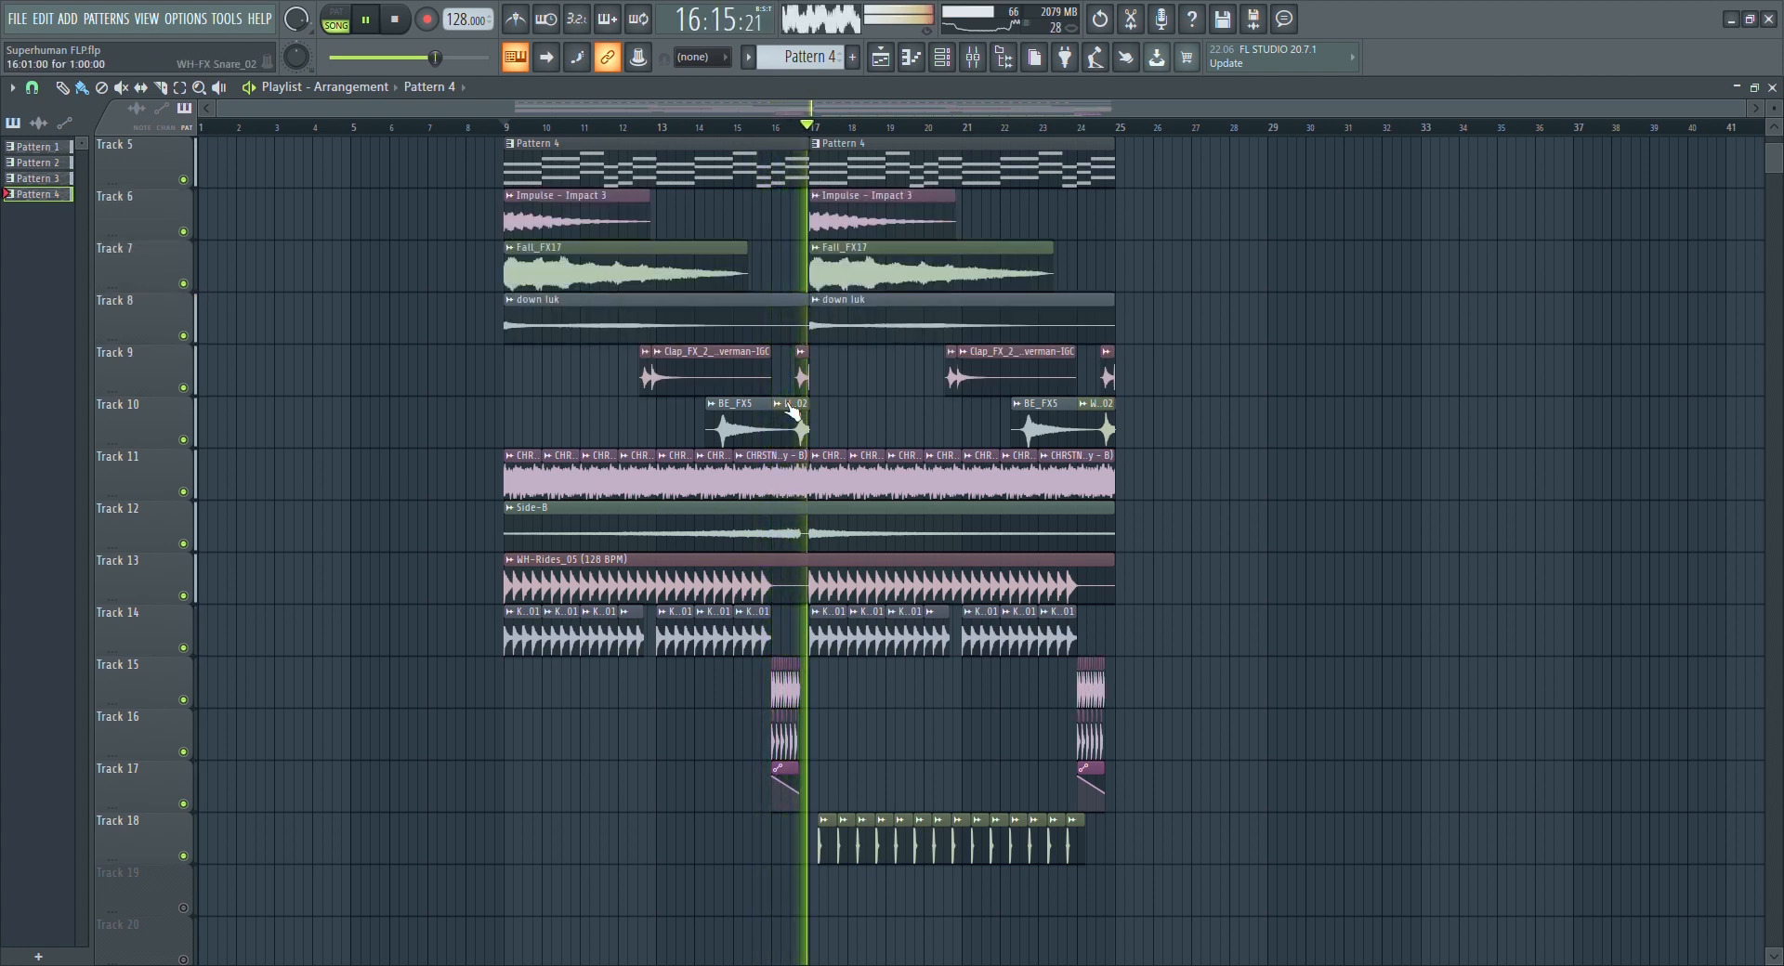
Mute and unmute Track 11 during playback to compare the arrangement with and without the ambience
scroll(190, 283, up, 4)
scroll(1105, 455, down, 5)
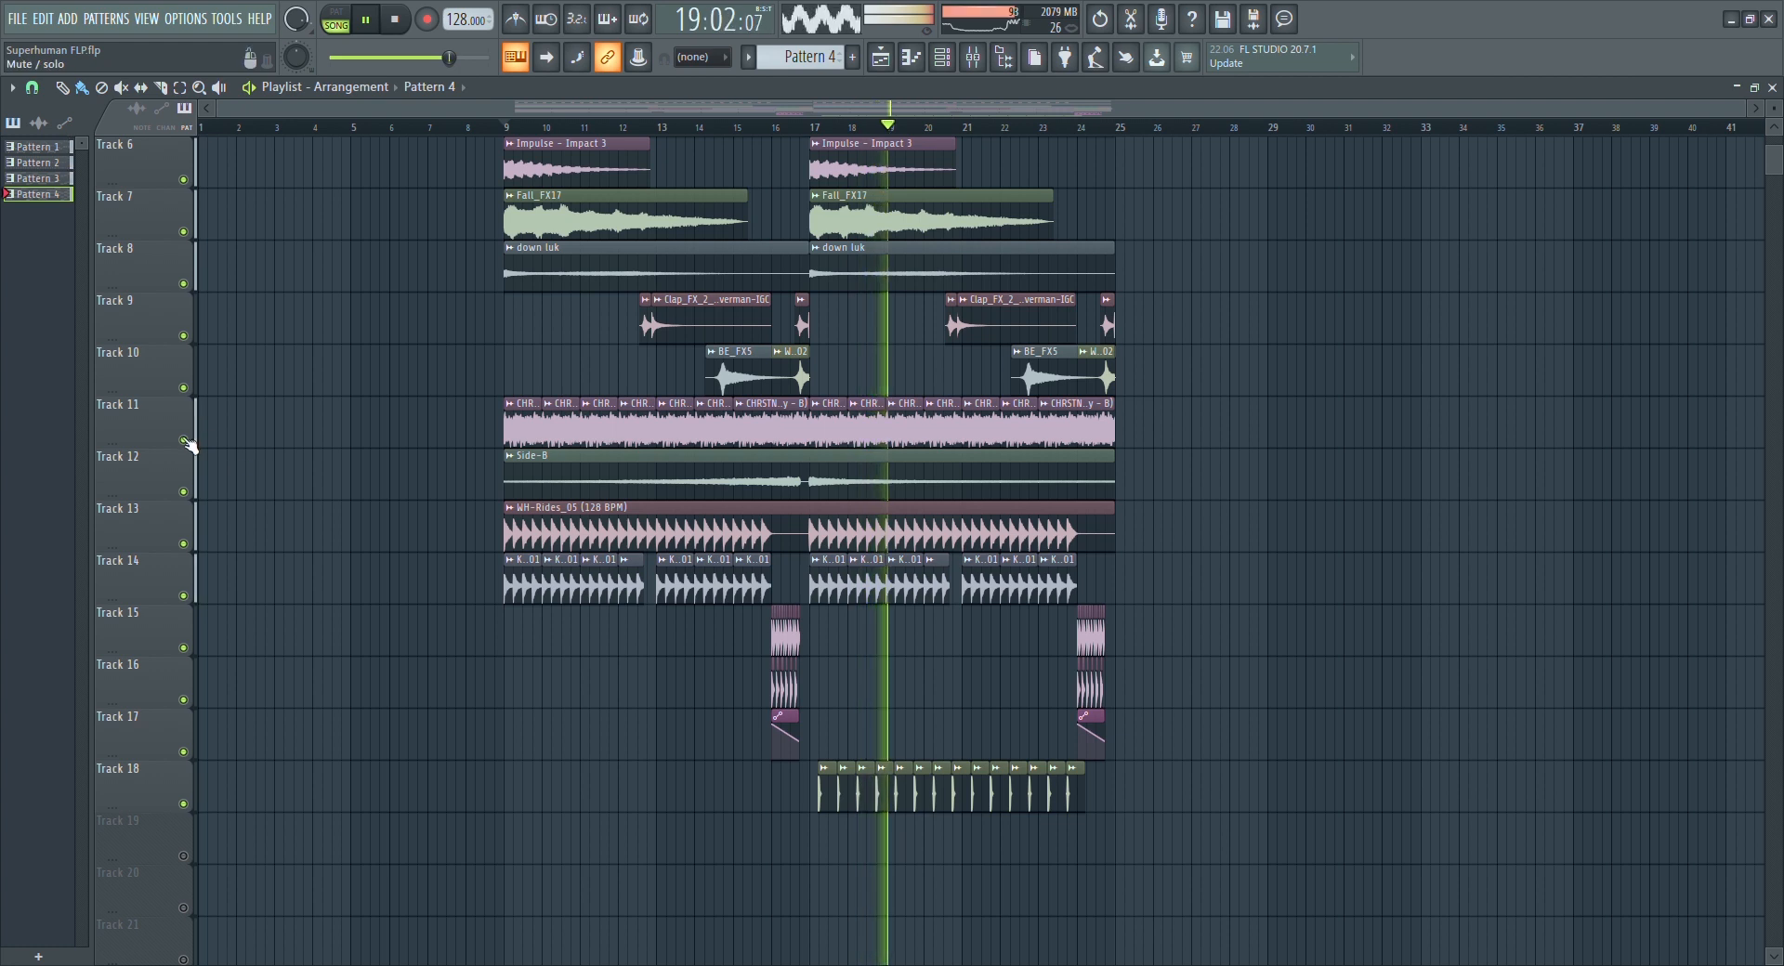
scroll(622, 478, up, 2)
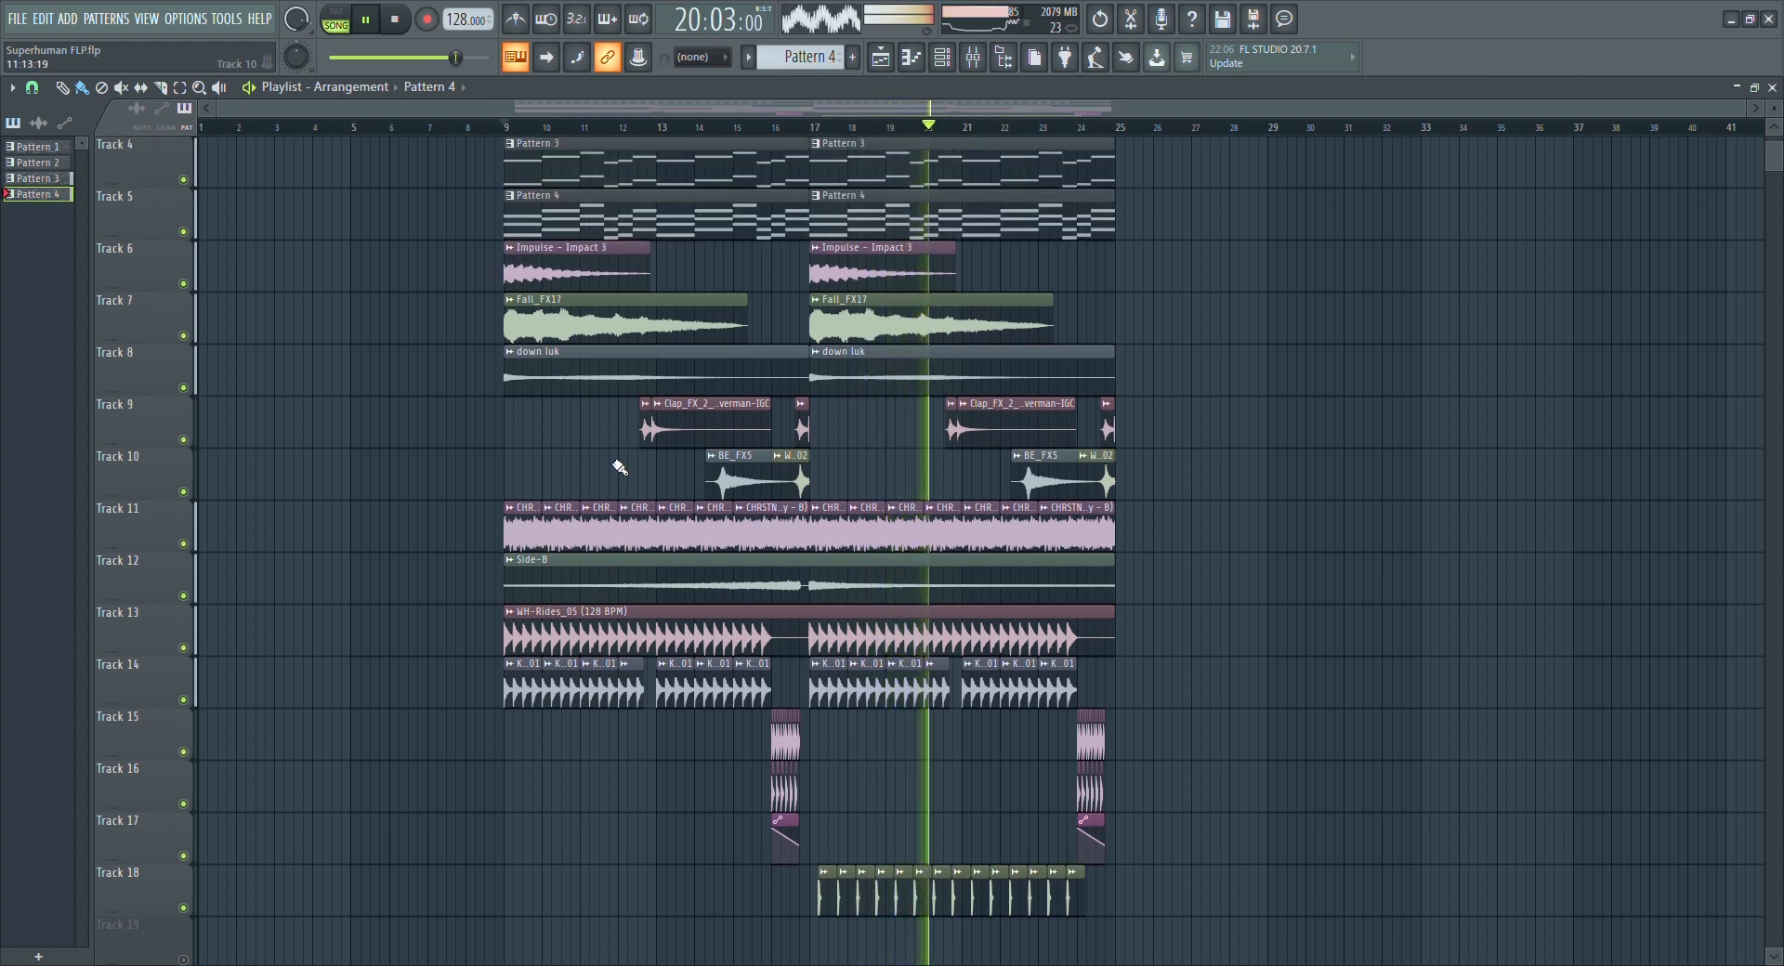
click(183, 544)
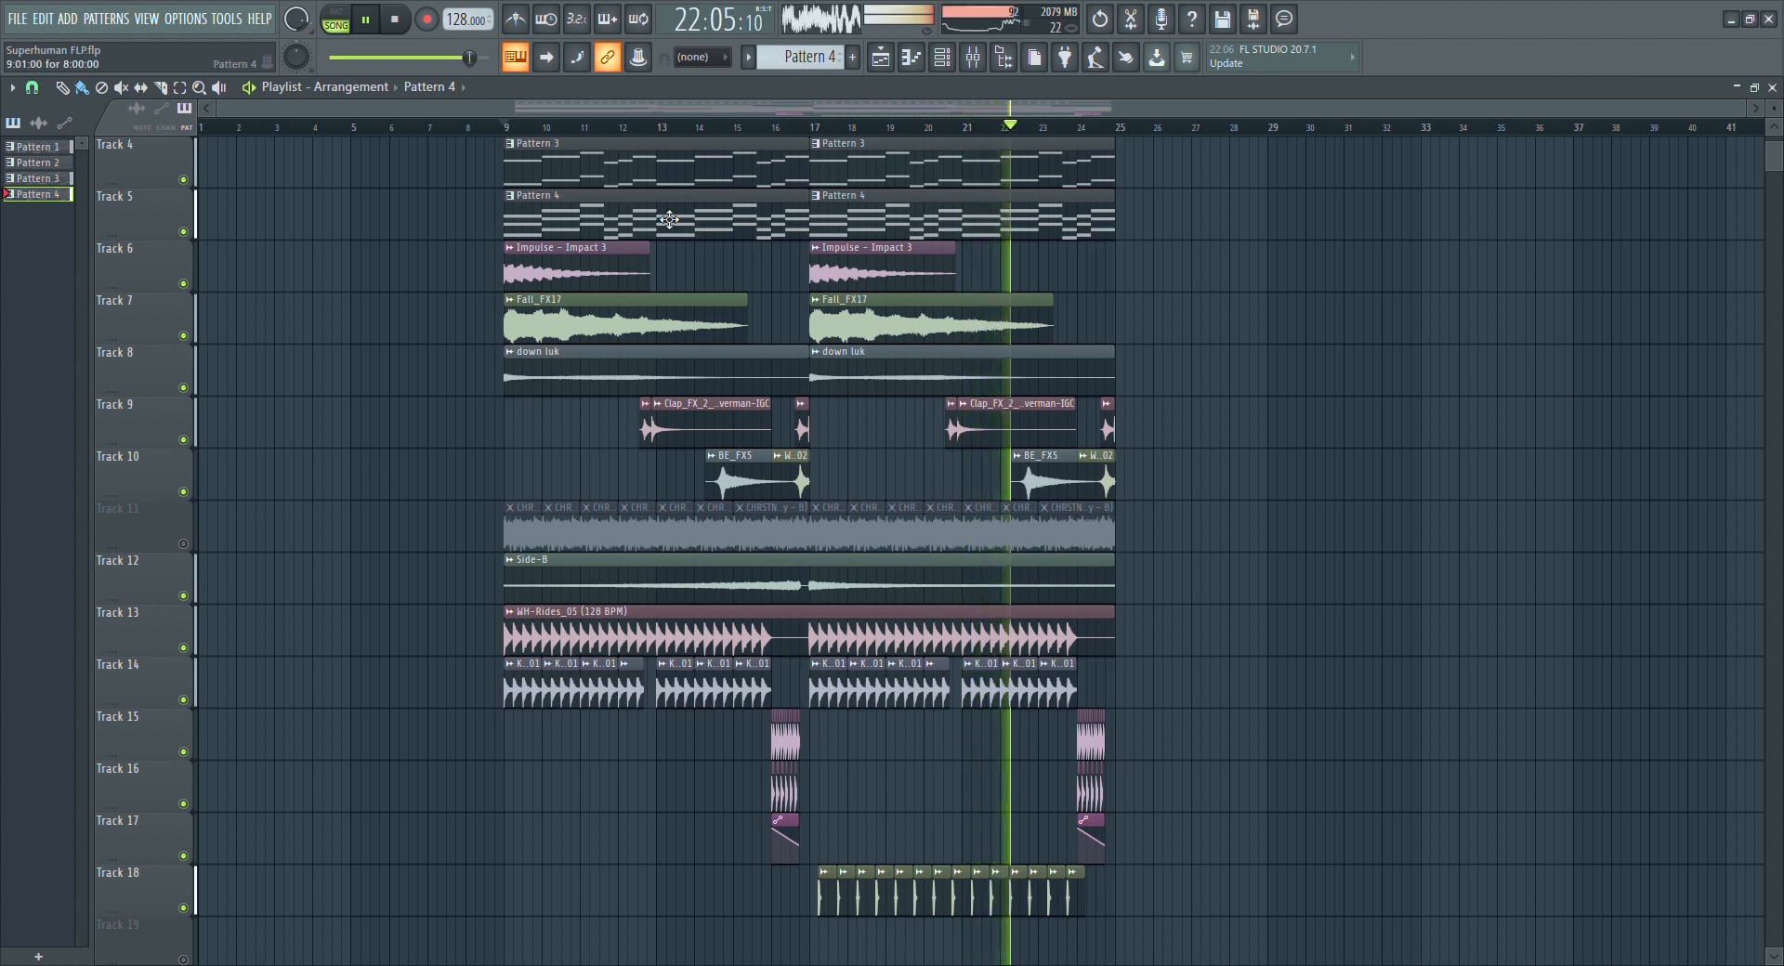
click(183, 543)
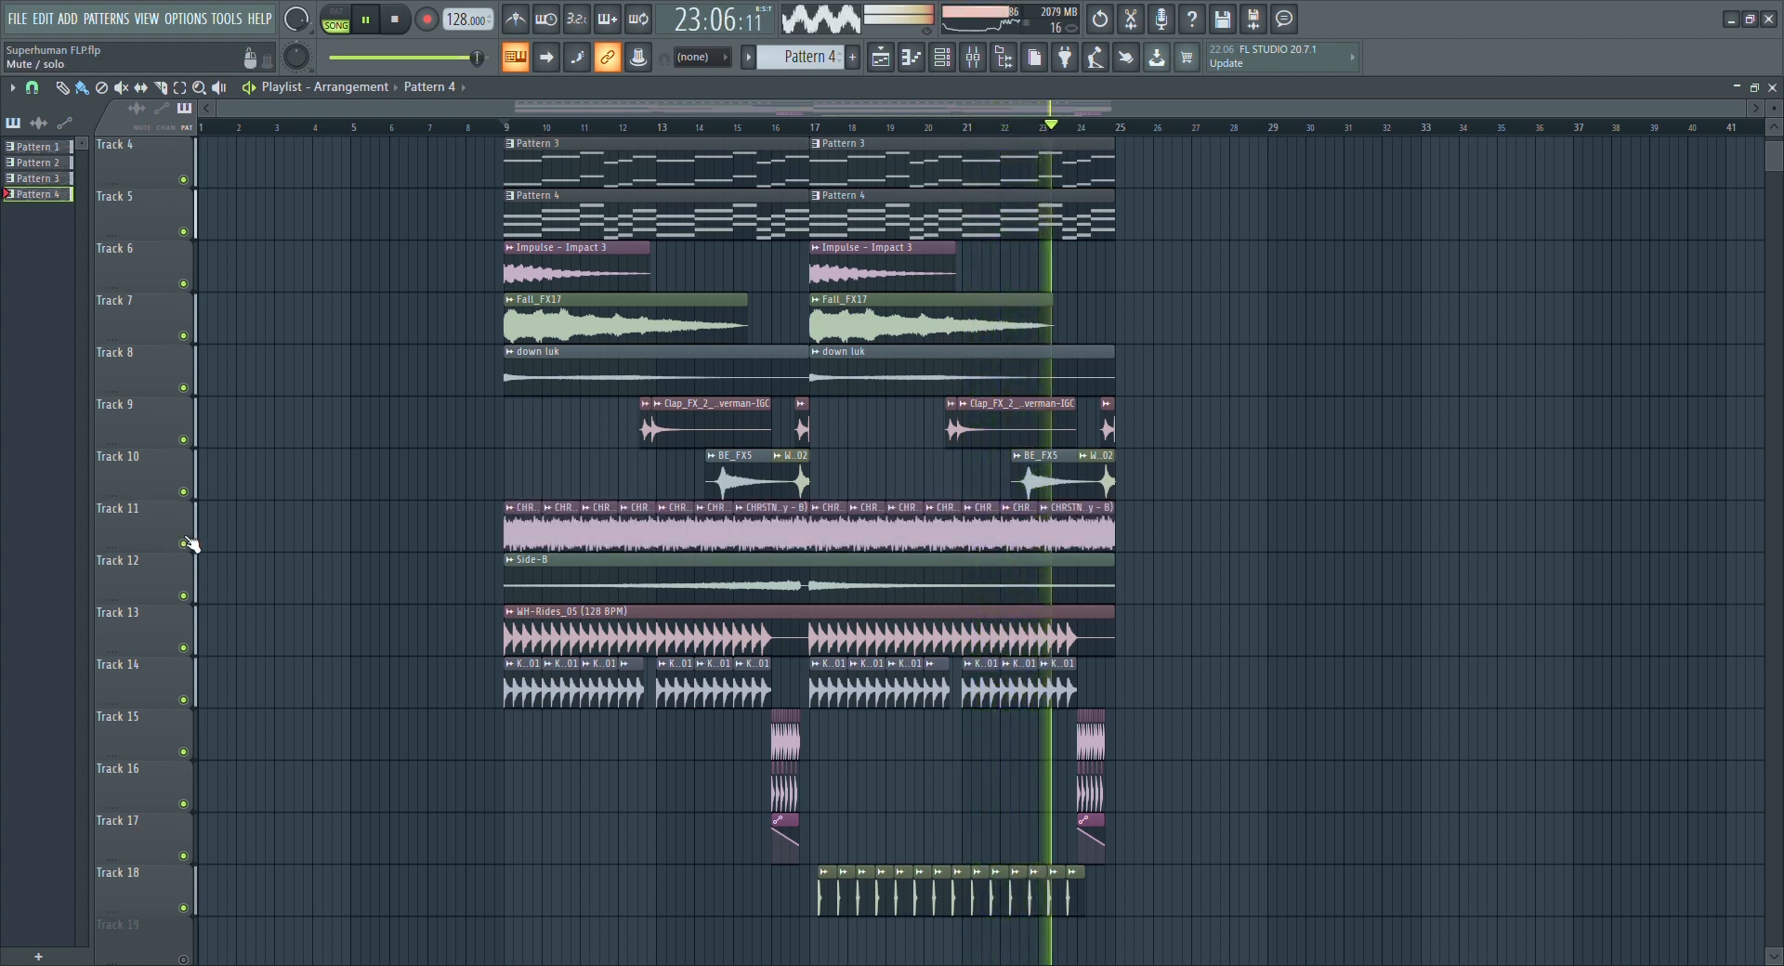
Solo Track 11, stop playback and inspect the CHRSTN_Ambience (Key - B) sample settings
right_click(183, 544)
key(space)
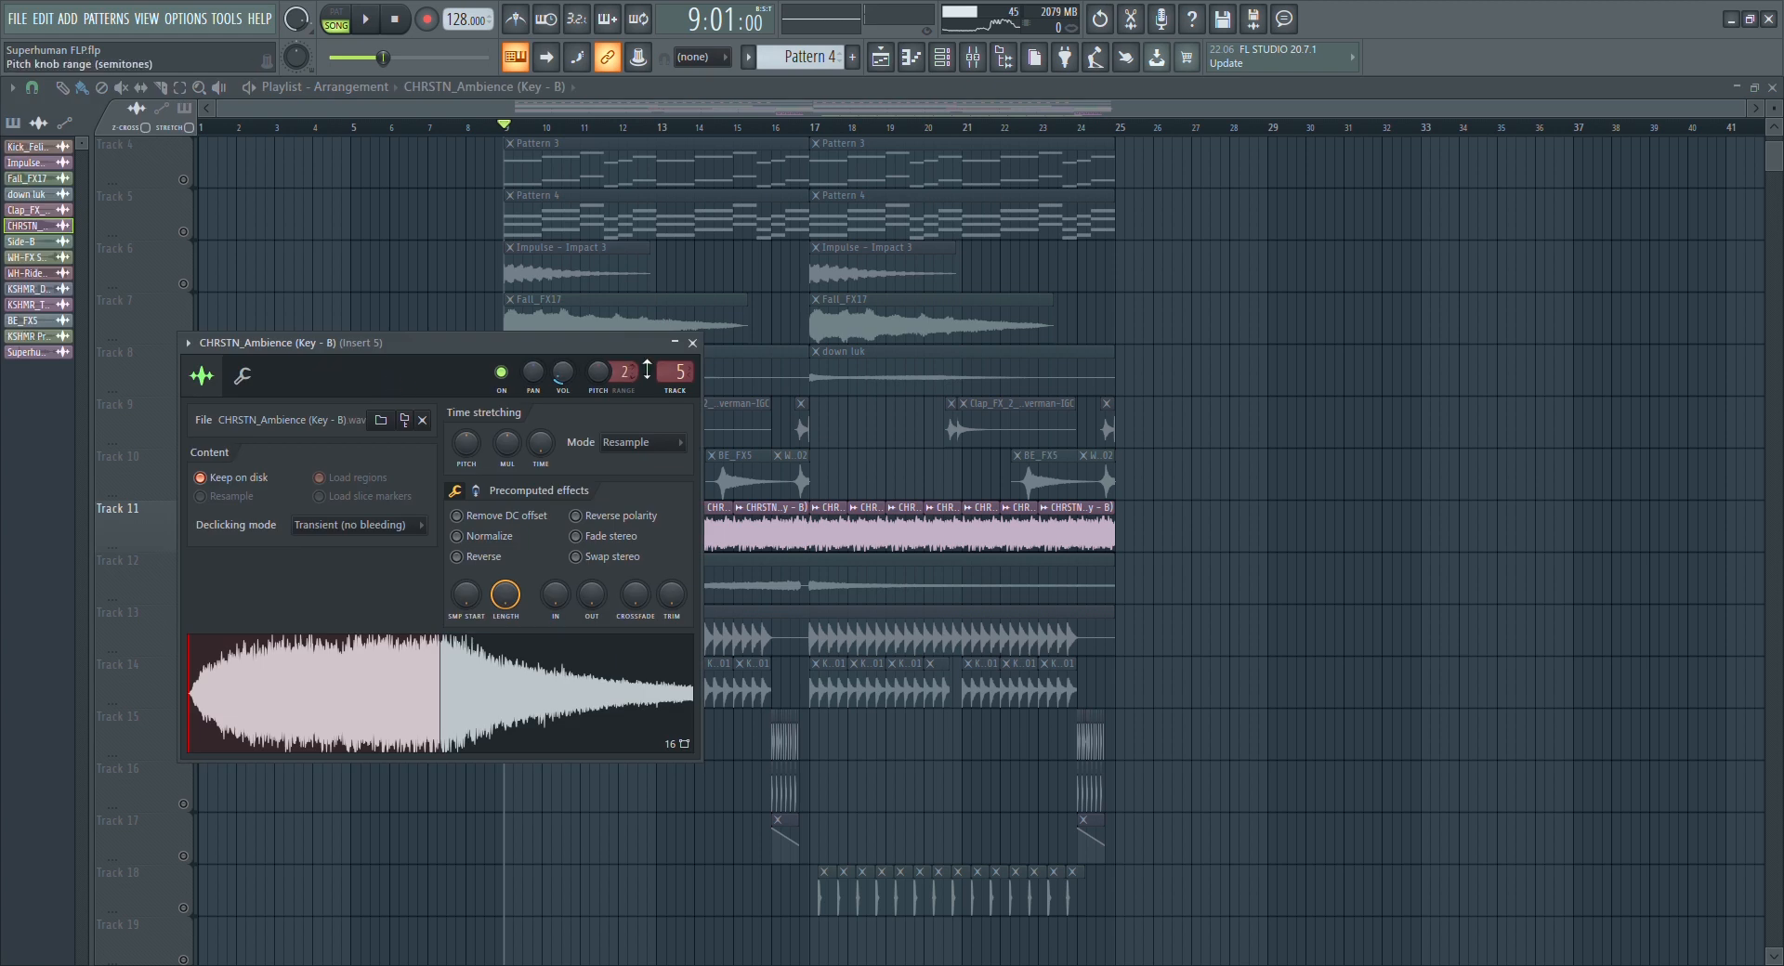
click(692, 343)
scroll(225, 704, up, 3)
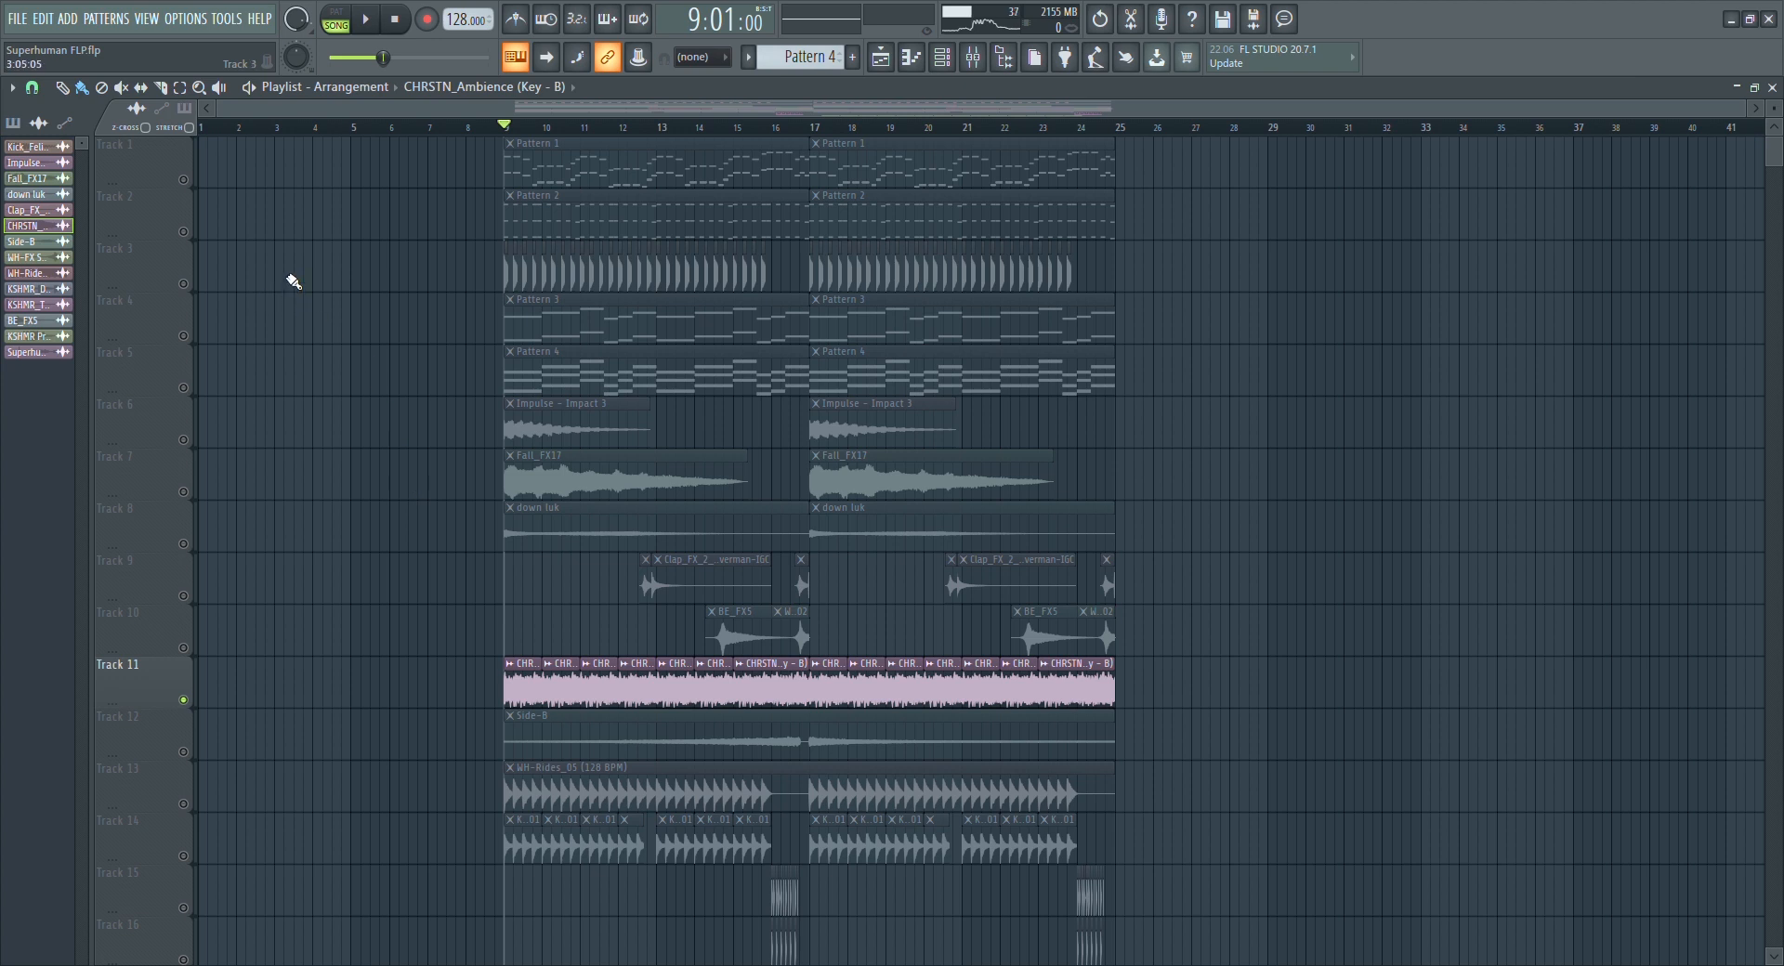
Compare the Track 1 melody with and without the Track 11 ambience from bar 9, and re-enable all tracks before stopping
key(space)
click(194, 189)
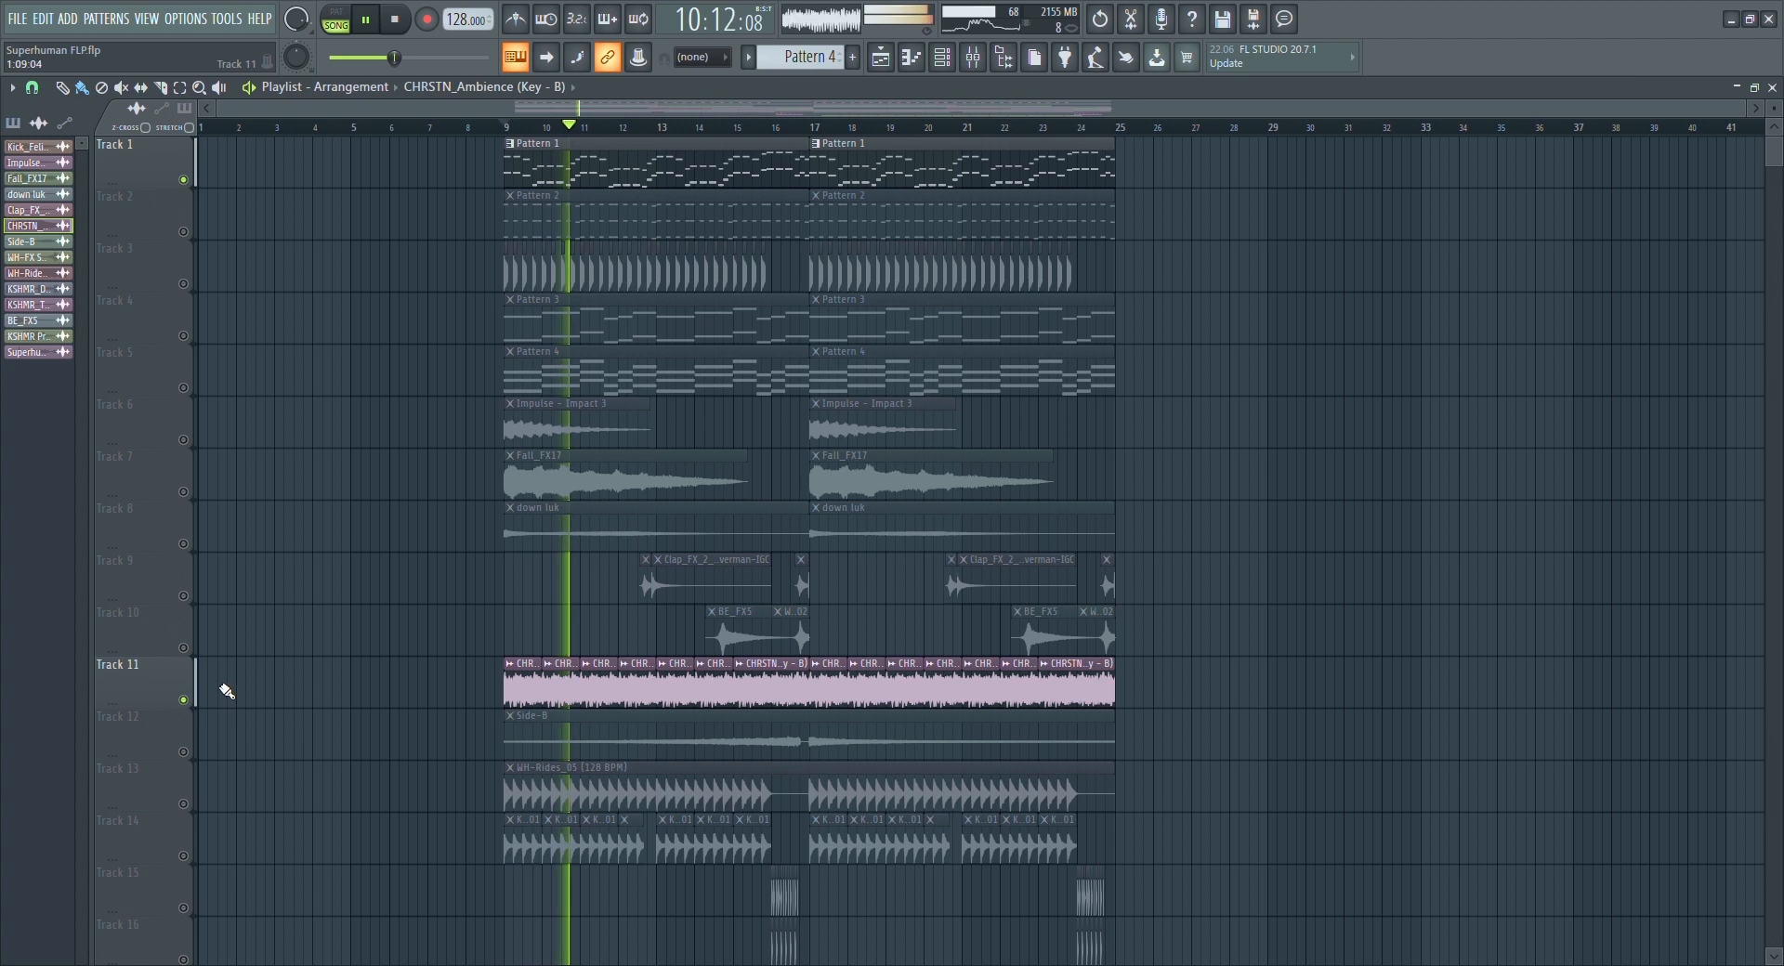
click(185, 701)
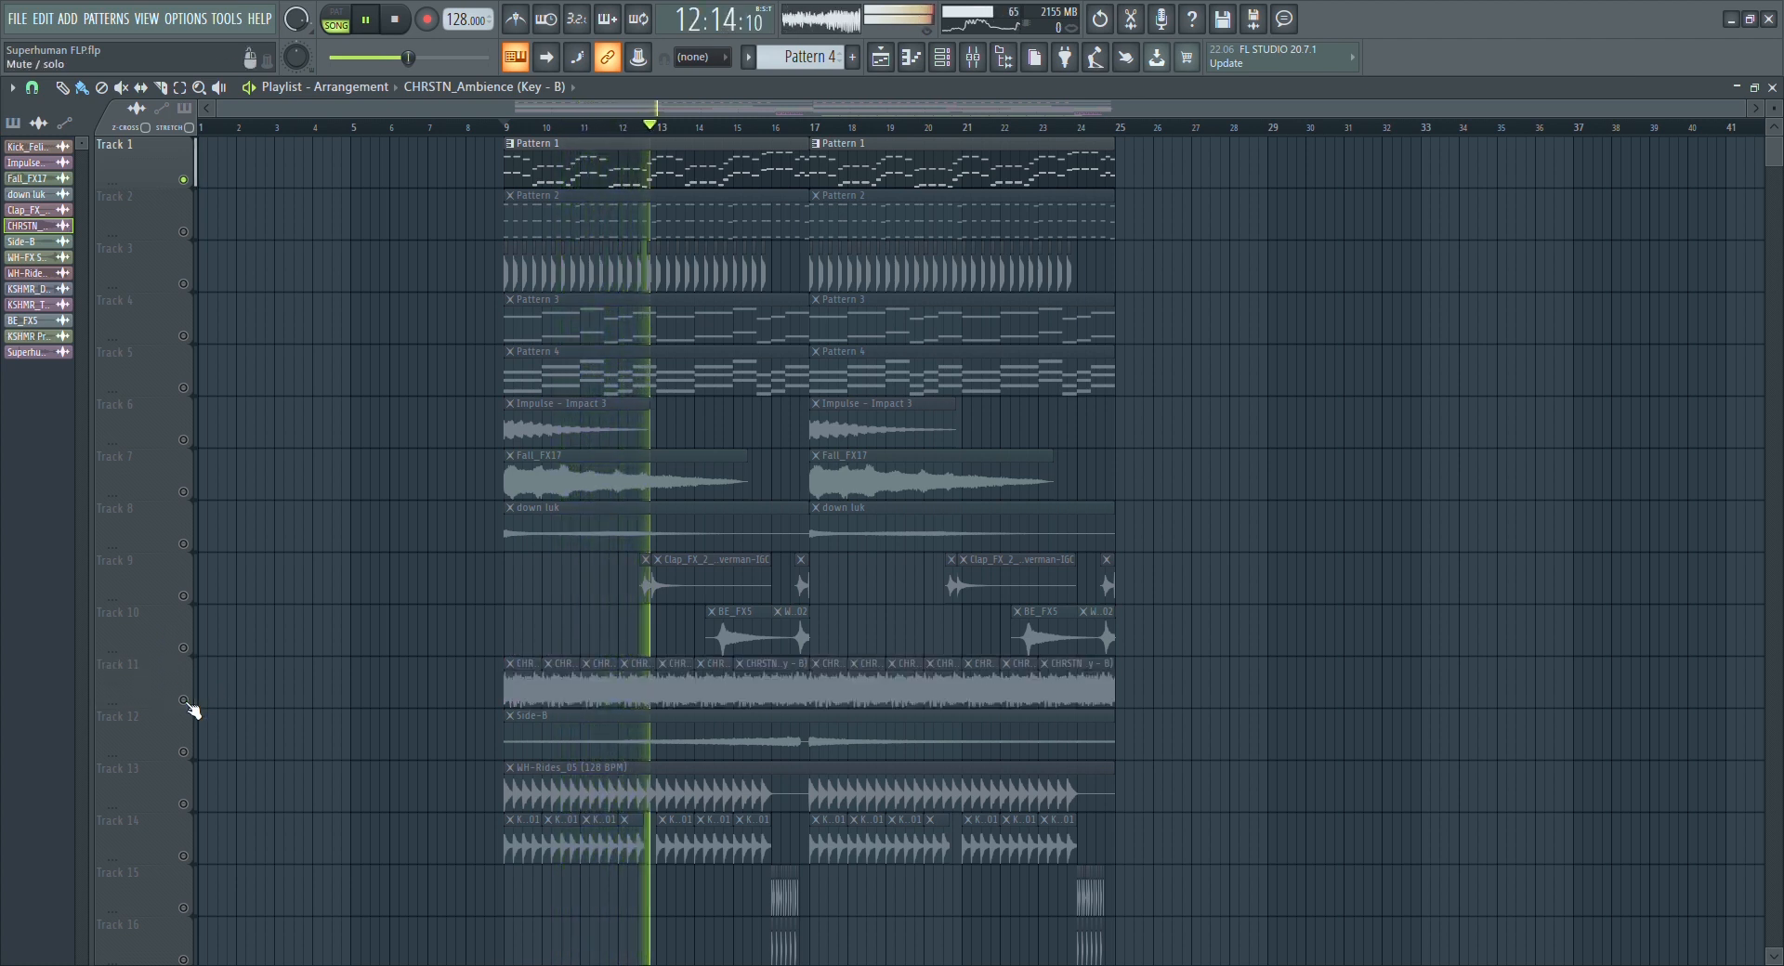
click(186, 701)
right_click(185, 701)
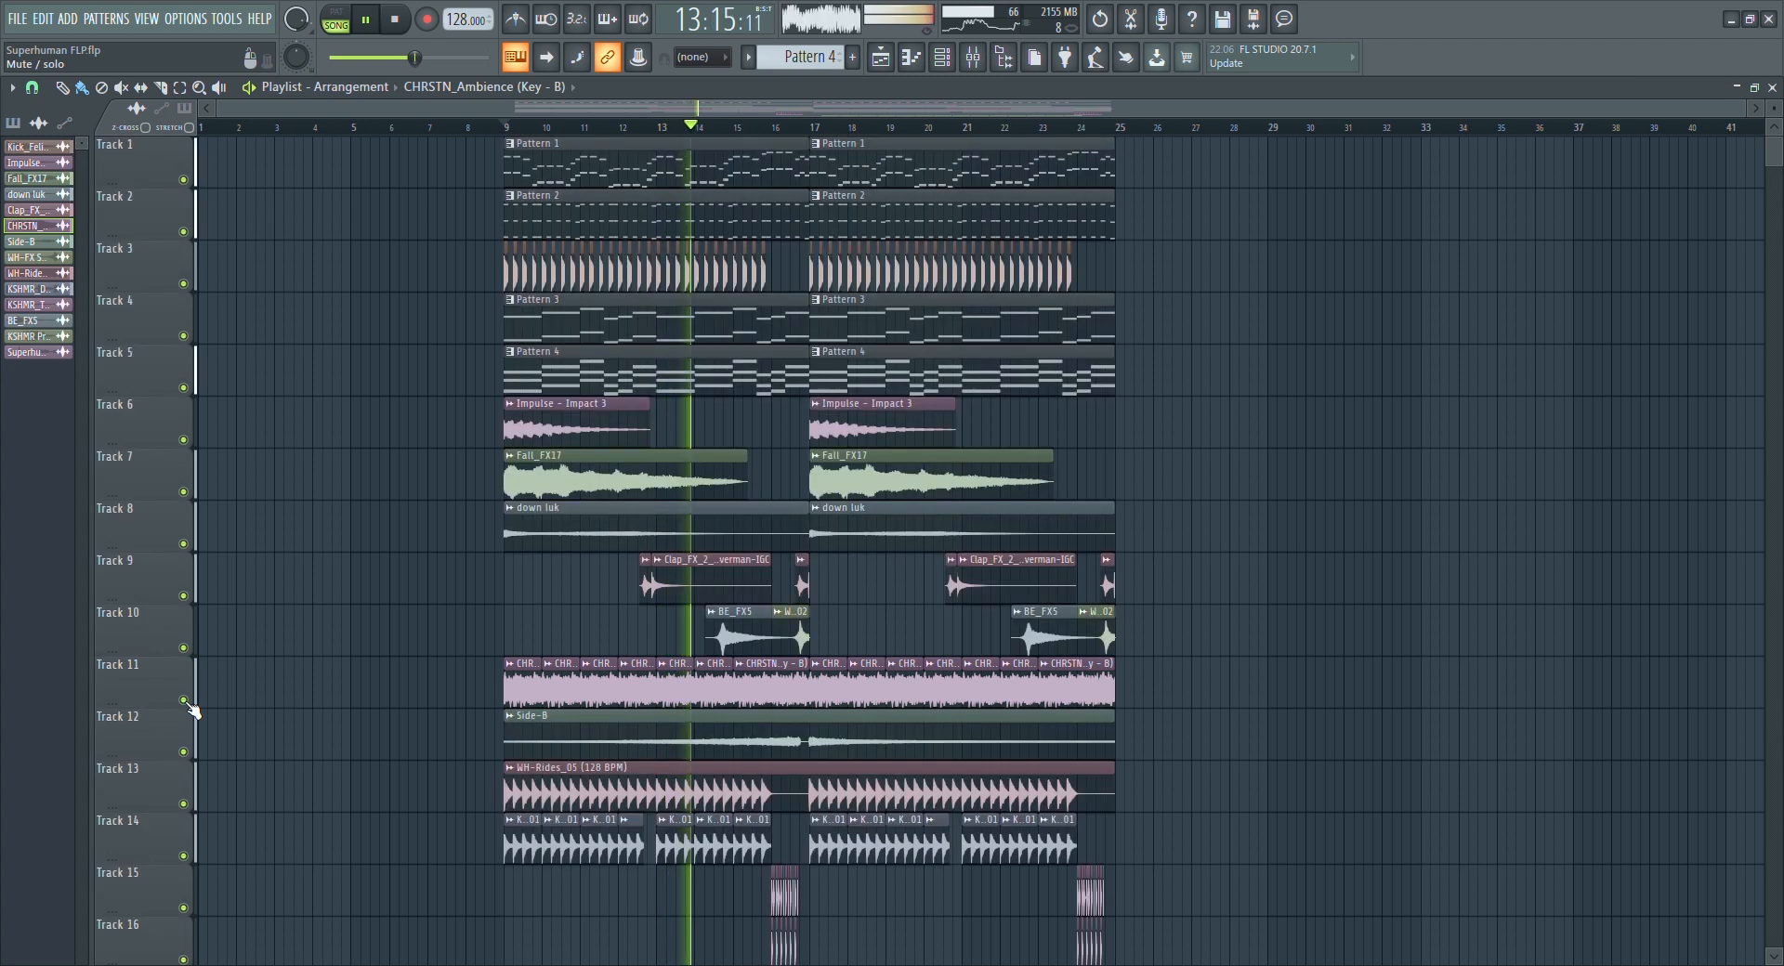
key(space)
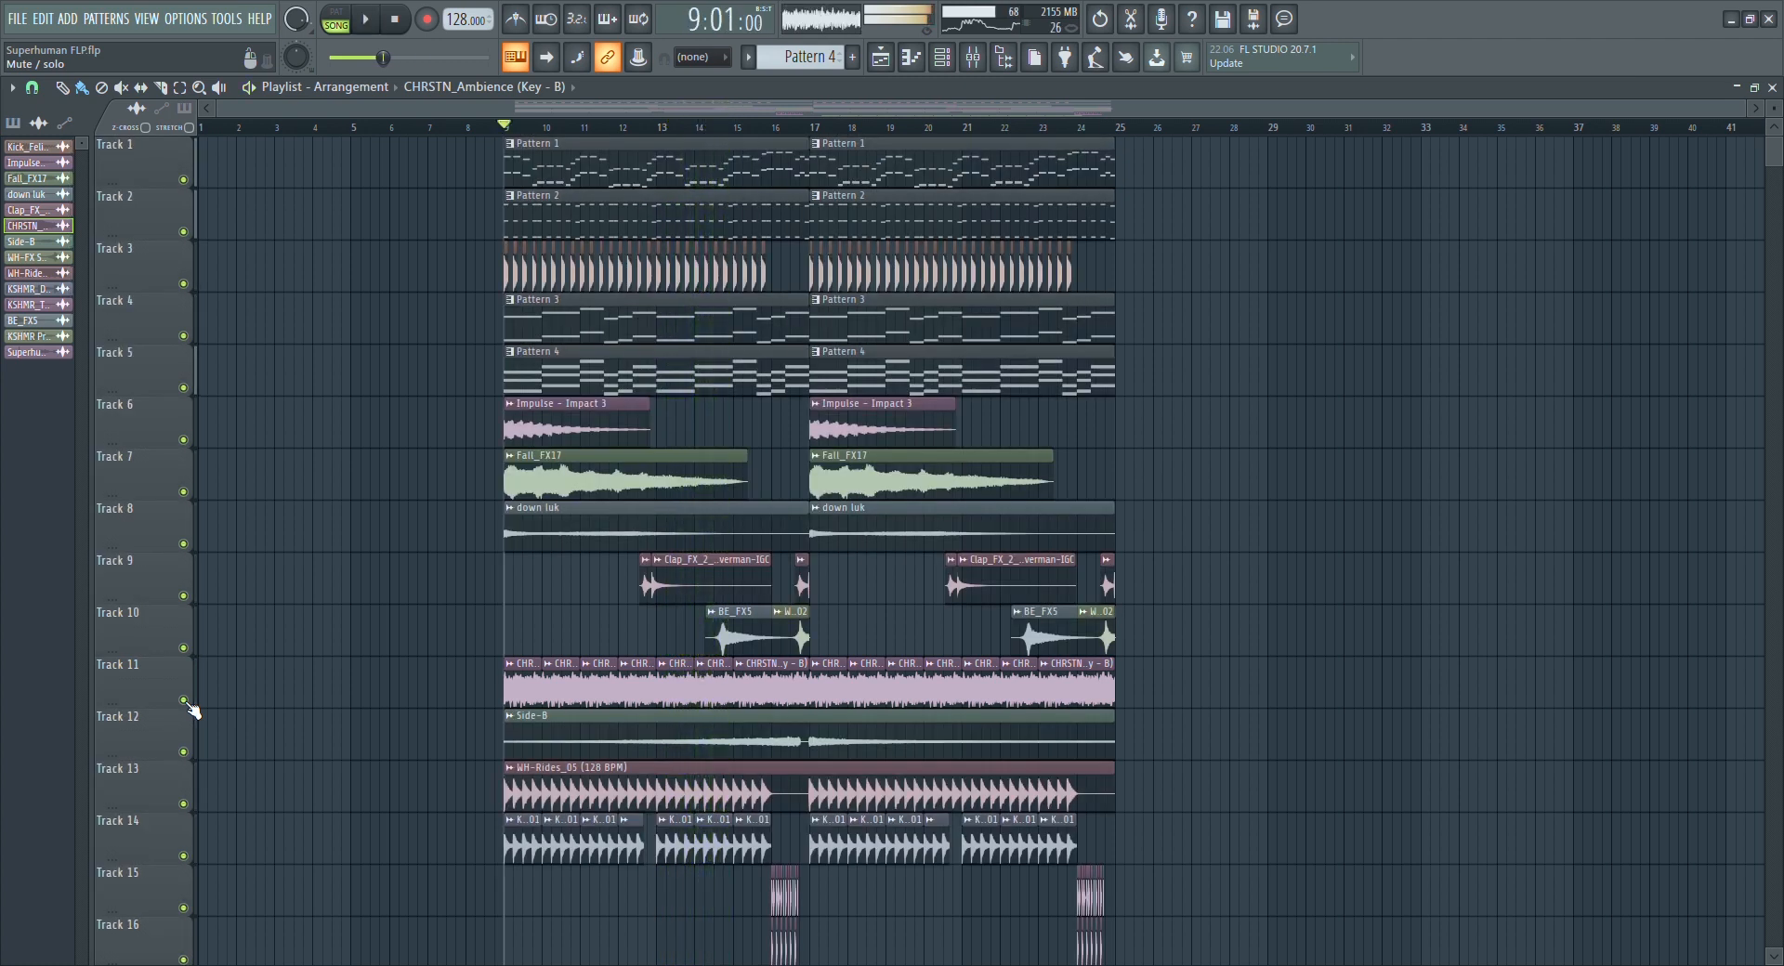